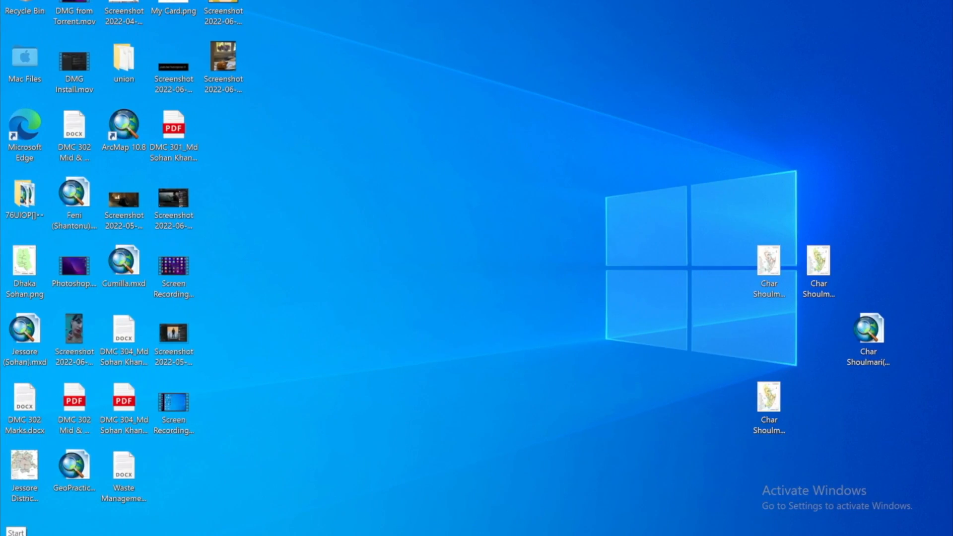
- Launch ArcMap 10.8 from the ArcGIS program group
left_click(17, 531)
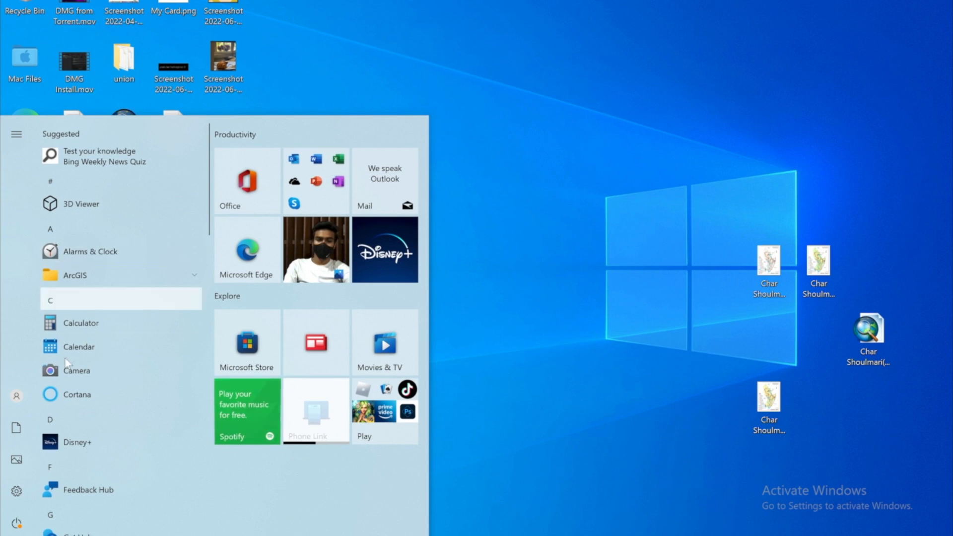
left_click(175, 274)
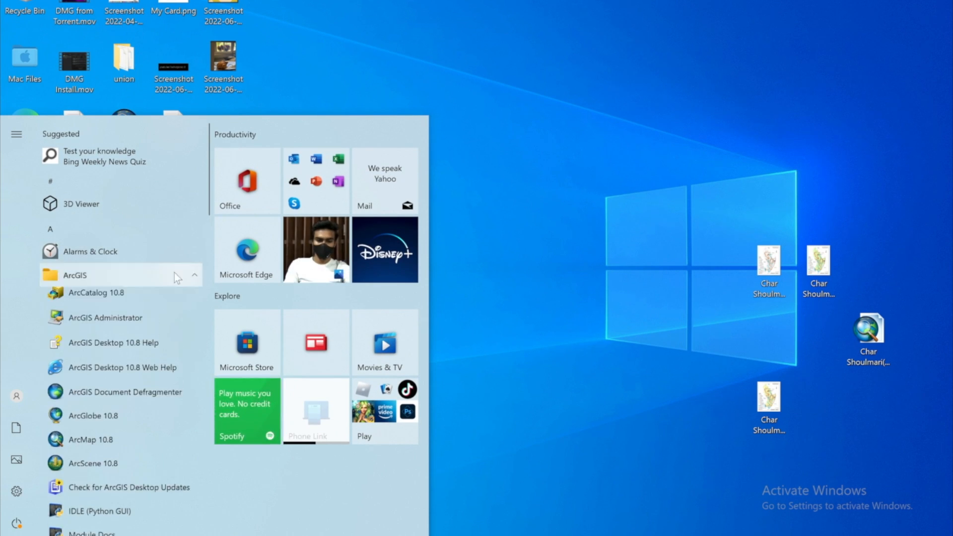
left_click(96, 444)
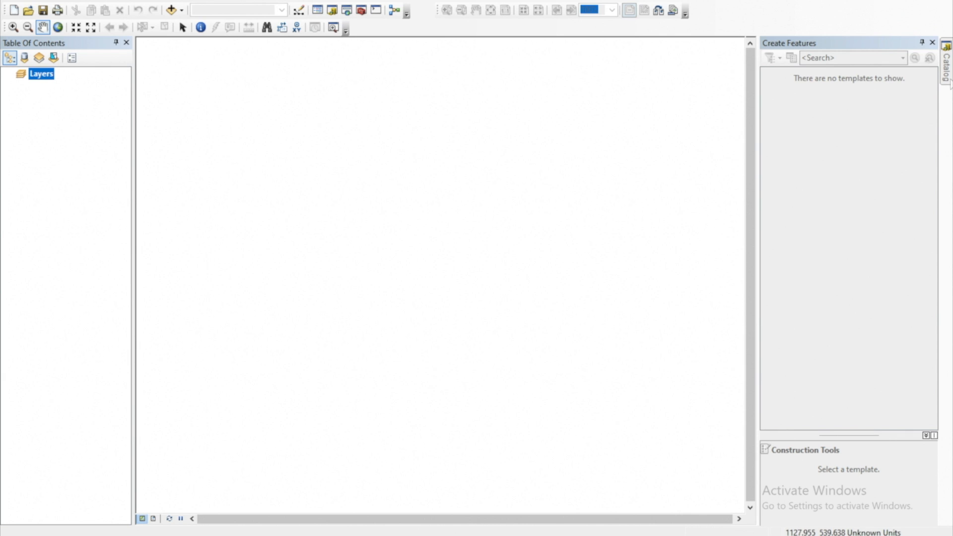
- Start a new catalog folder connection and create a folder named ArcGIS Tutorial on USB Drive (E:) for it
left_click(947, 62)
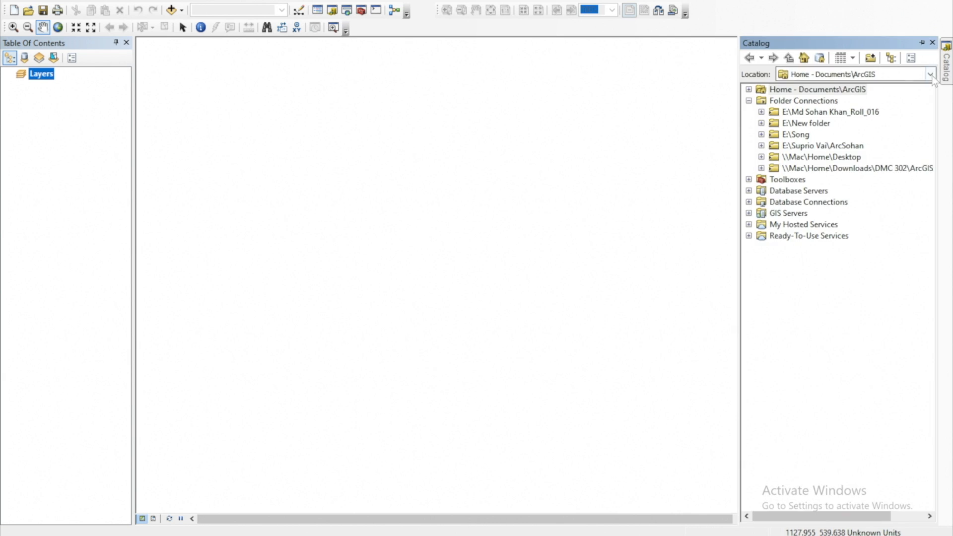
left_click(869, 58)
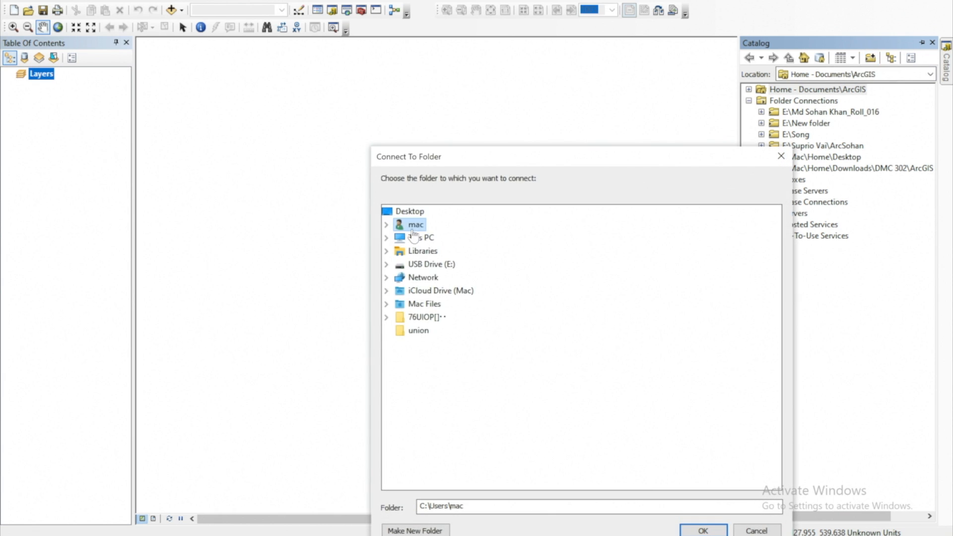
left_click(387, 265)
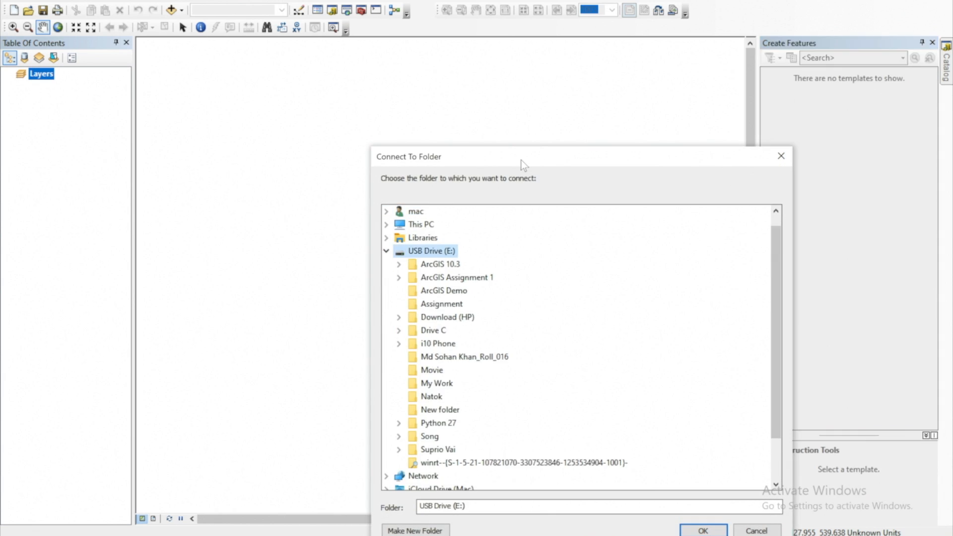
left_click_drag(519, 156, 494, 128)
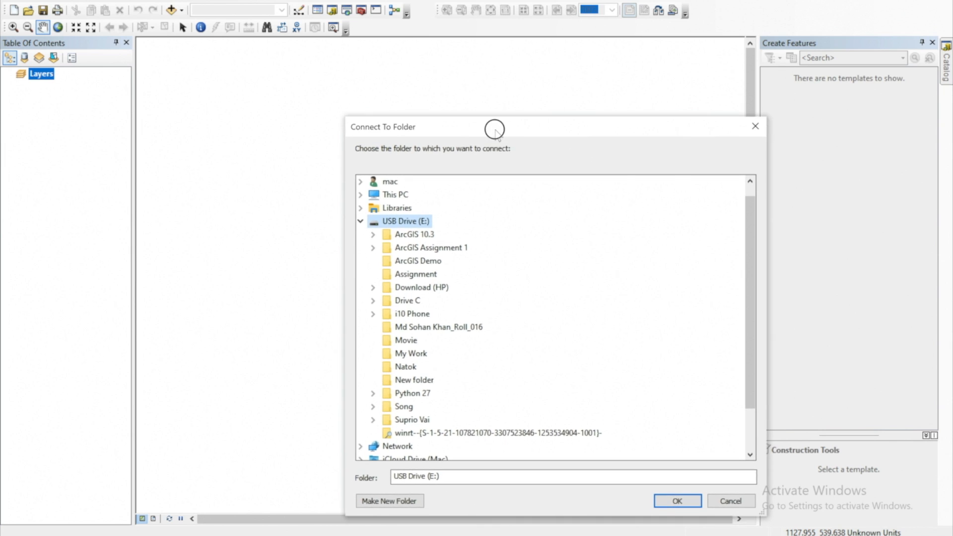
left_click(392, 501)
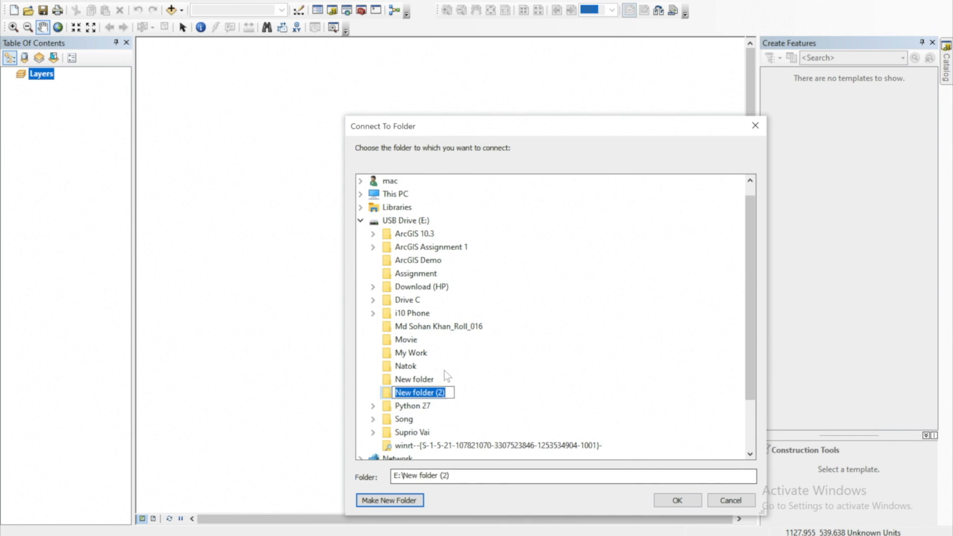
type("A")
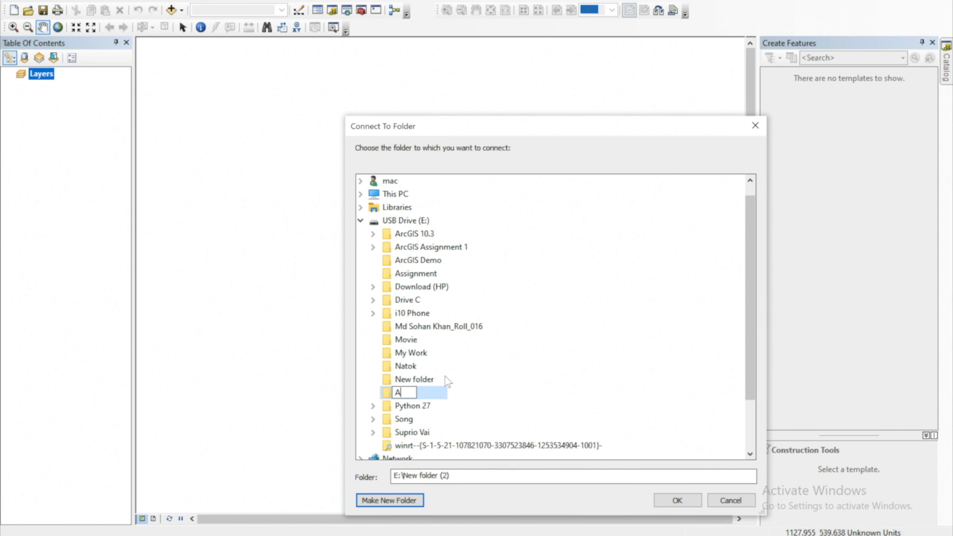
type("rcGIS Tutorial")
key("Escape")
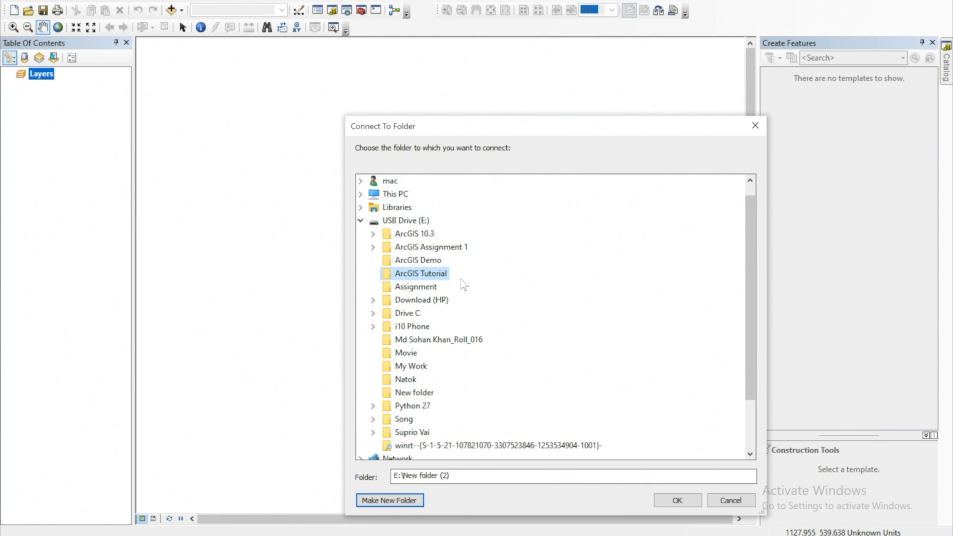
- Connect the catalog to the E:\ArcGIS Tutorial folder
left_click(436, 261)
left_click(428, 274)
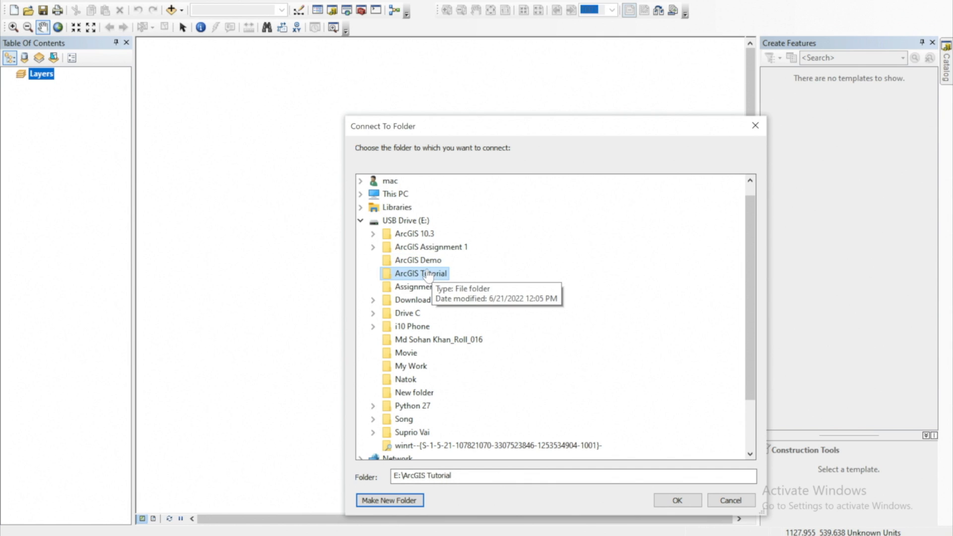
left_click(687, 499)
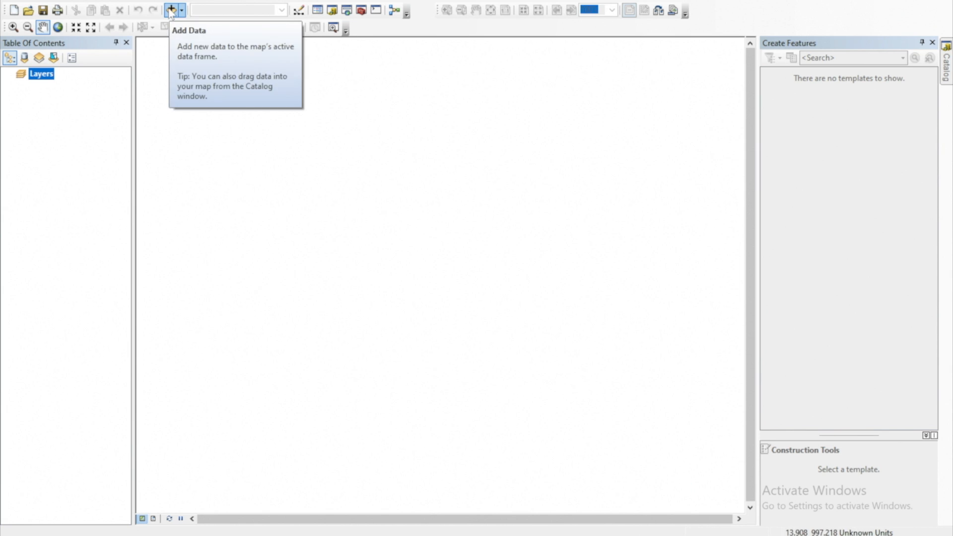
- Start adding data to the map and browse to the connected E: folder labelled with a person's name and roll number
left_click(171, 10)
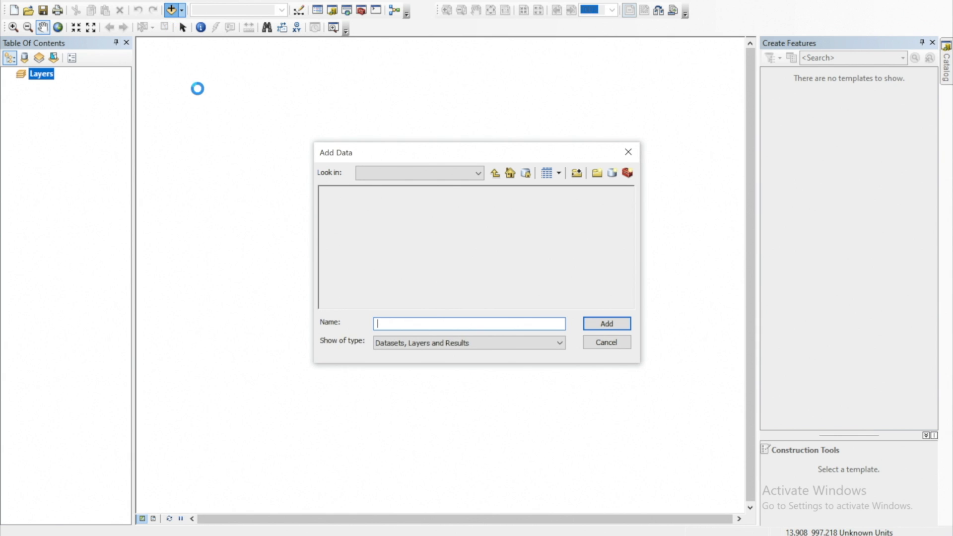
left_click(478, 175)
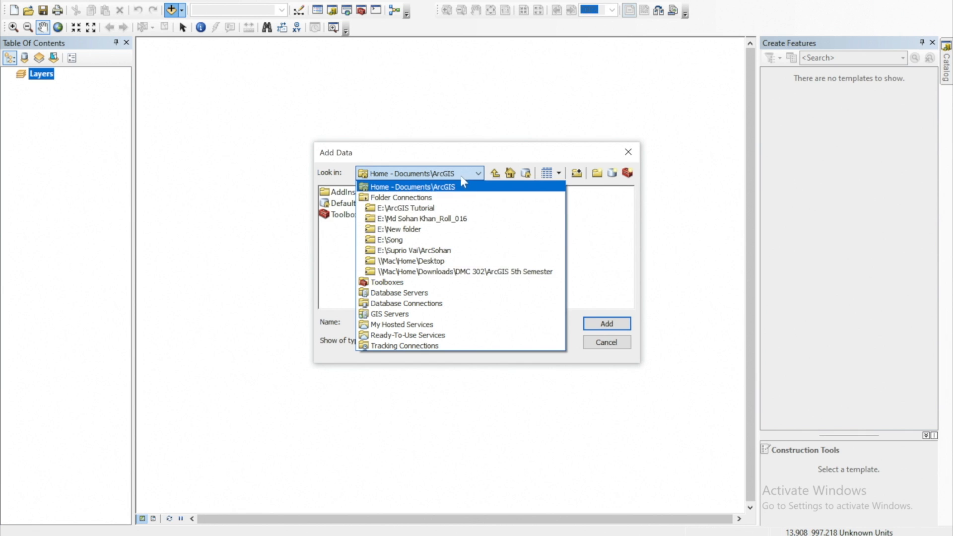
left_click(454, 219)
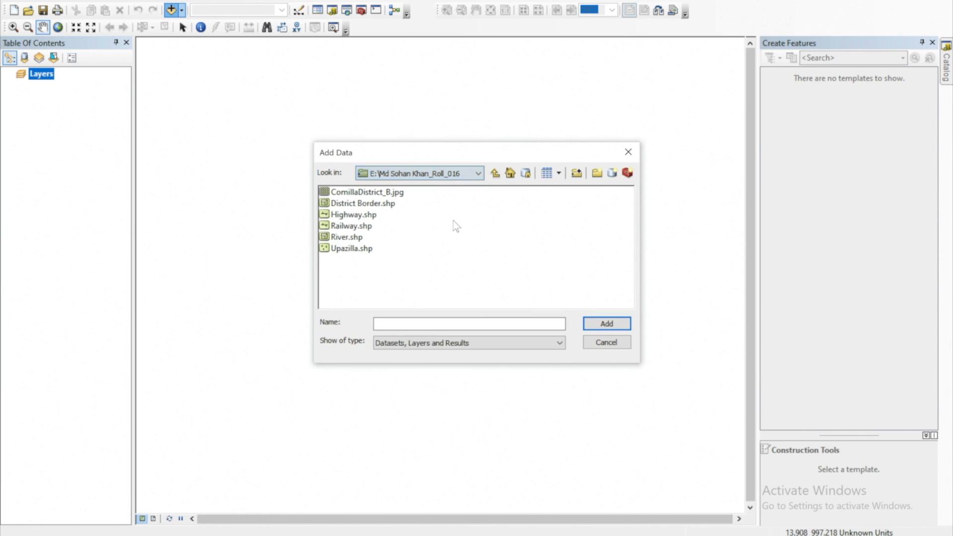
- Make a folder connection to the folder labelled with a person's name and roll number on USB Drive (E:) while adding data
left_click(577, 174)
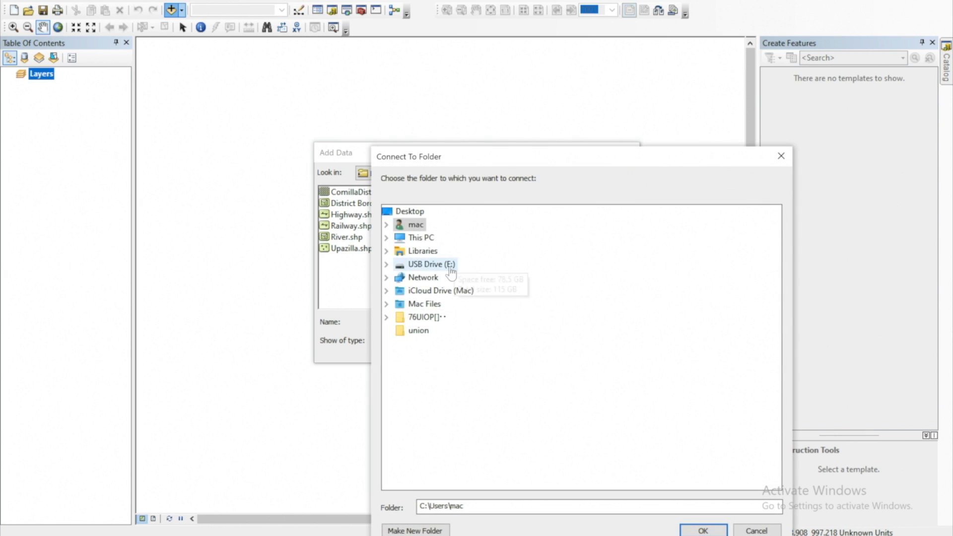
left_click(388, 265)
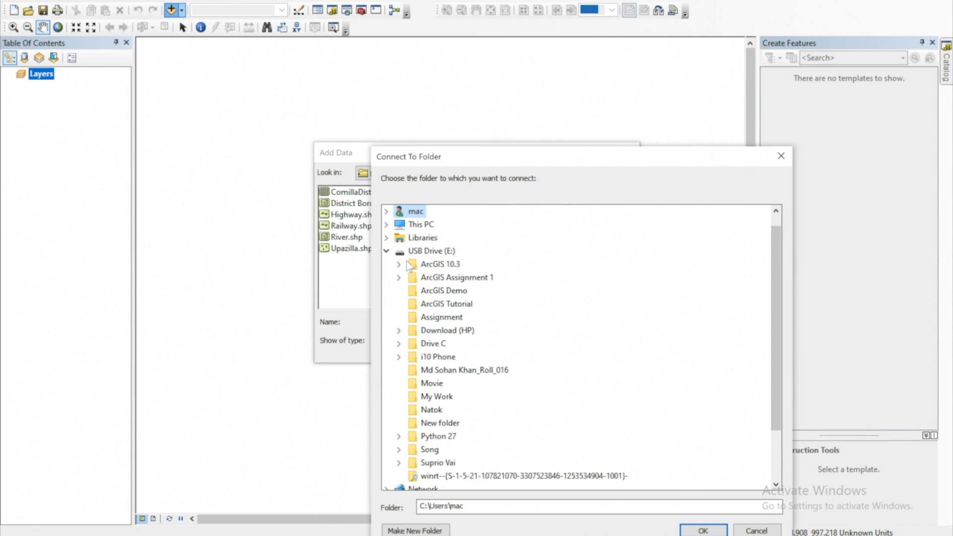
scroll(416, 303, "down", 2)
scroll(416, 348, "up", 2)
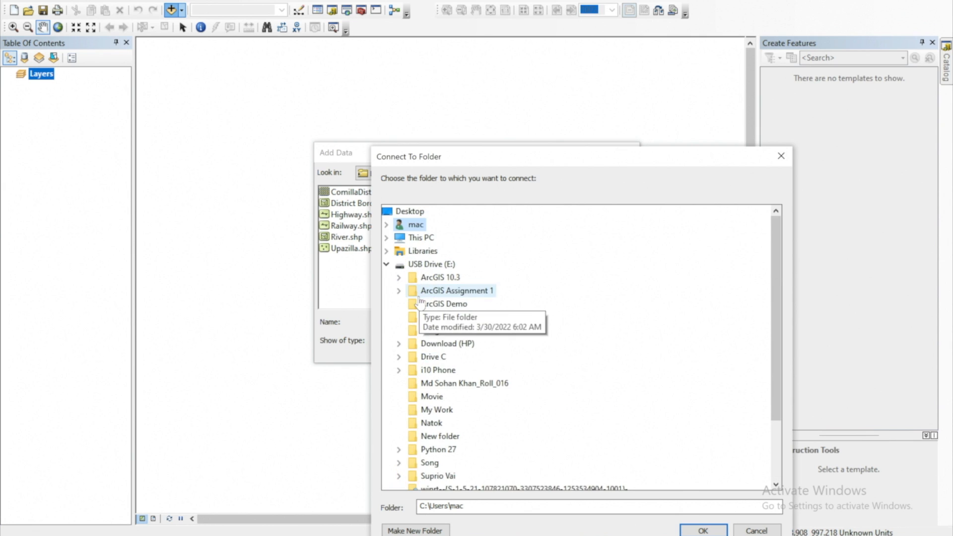
left_click_drag(496, 157, 615, 103)
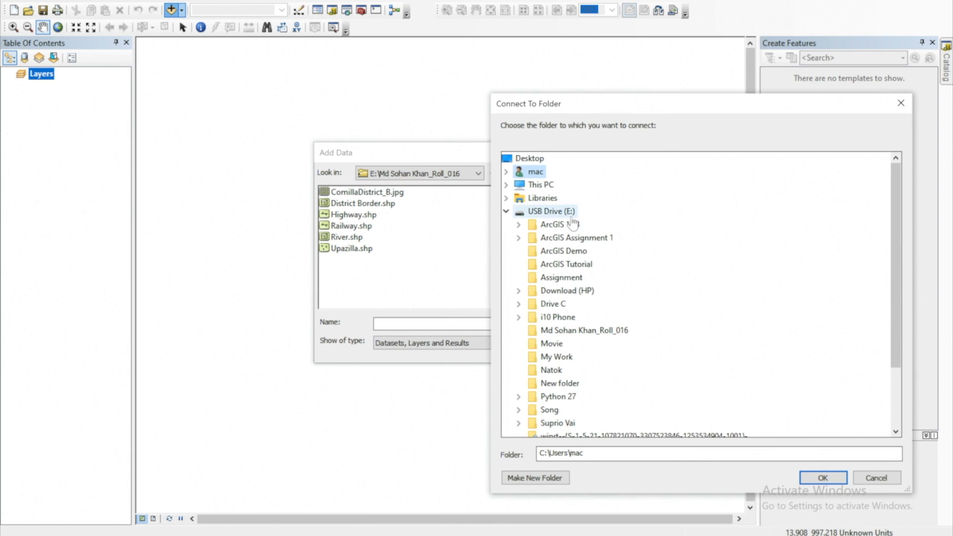
left_click(624, 330)
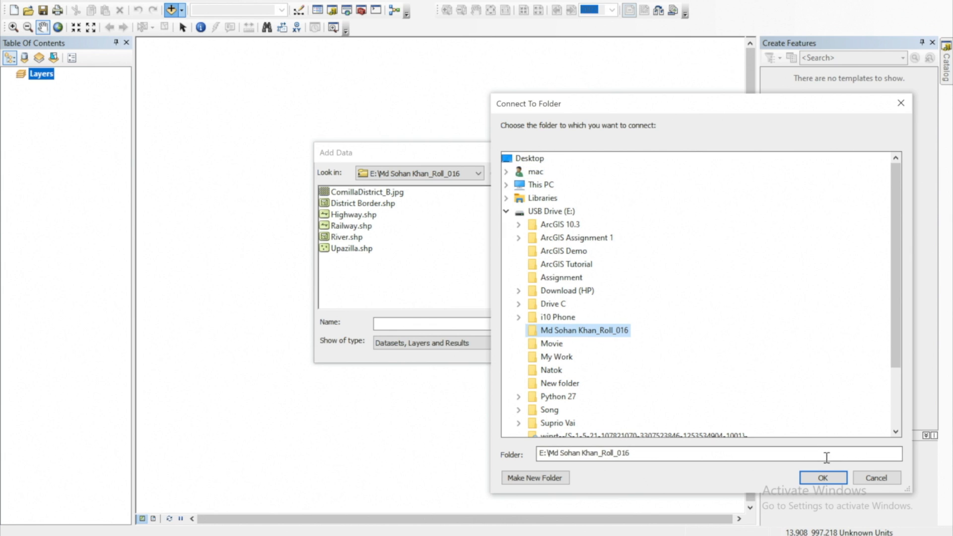
left_click(821, 476)
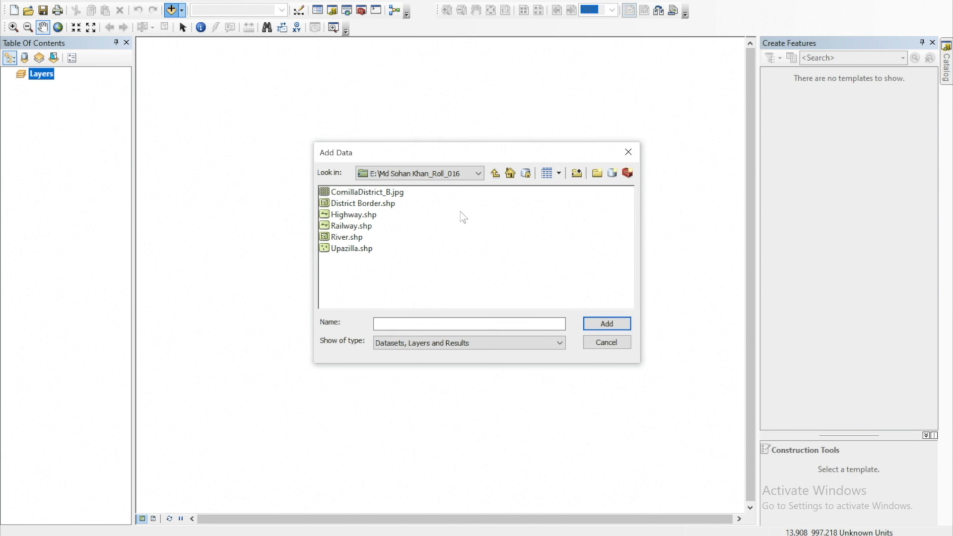
- Add the ComillaDistrict_B.jpg image to the map and accept its unknown spatial reference
left_click(400, 192)
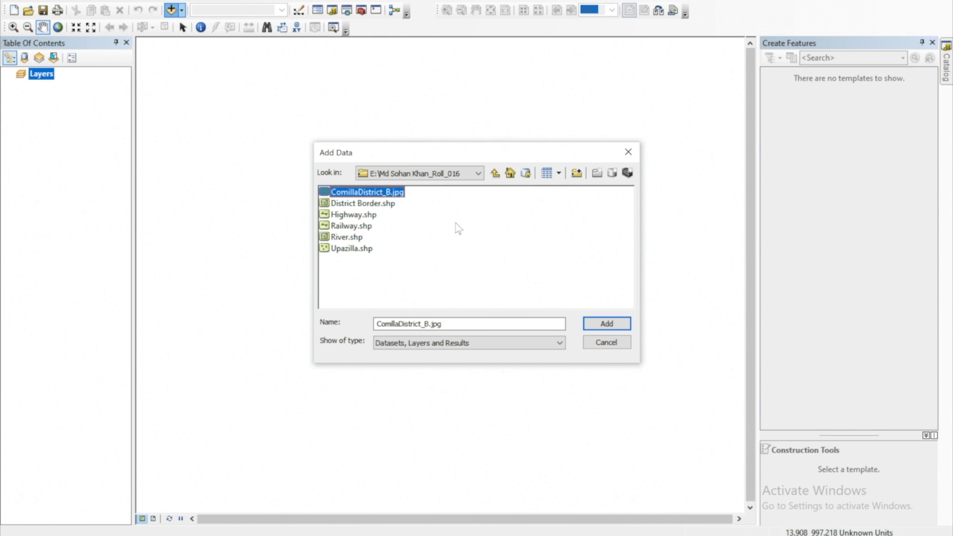
left_click(597, 325)
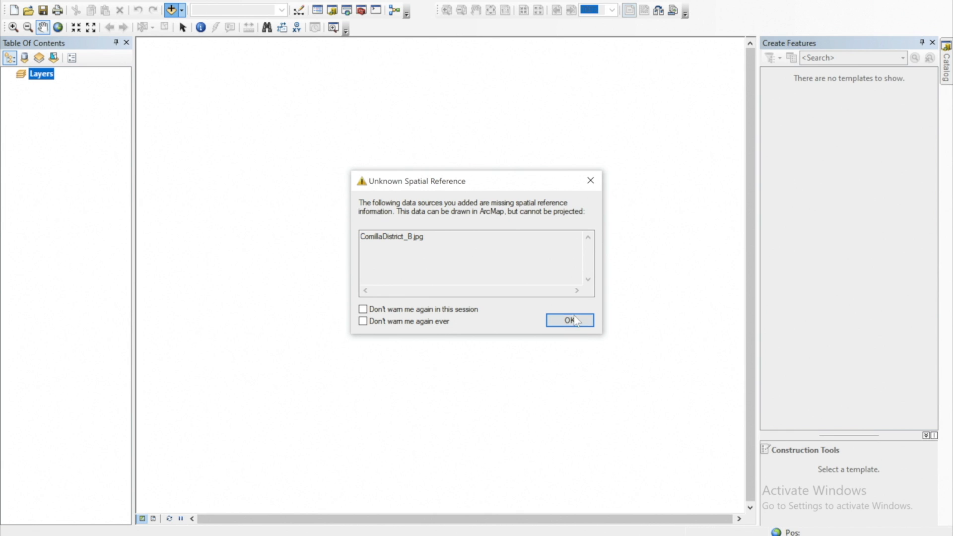
left_click(571, 321)
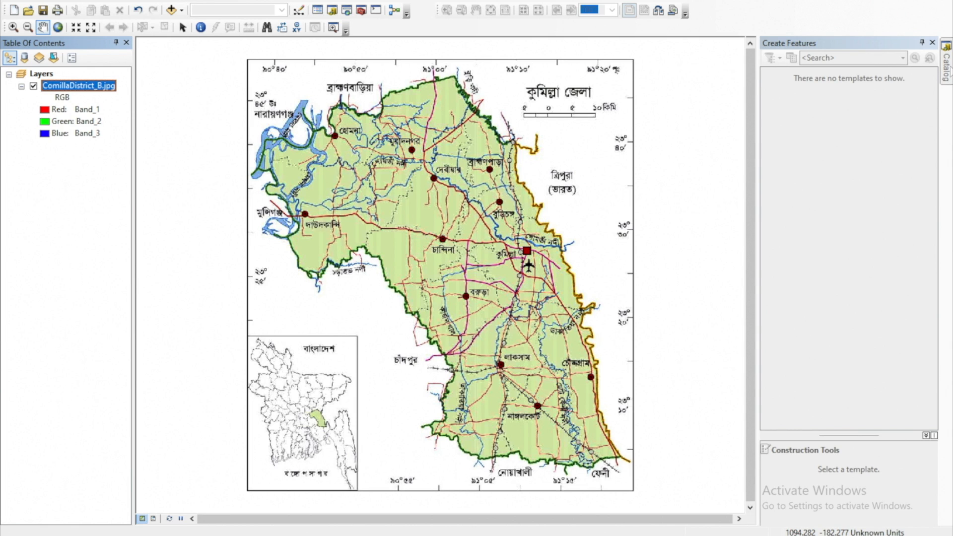
- Set up a new shapefile in the E:\ArcGIS Tutorial folder, named District Boundary with the Polygon feature type
left_click(947, 65)
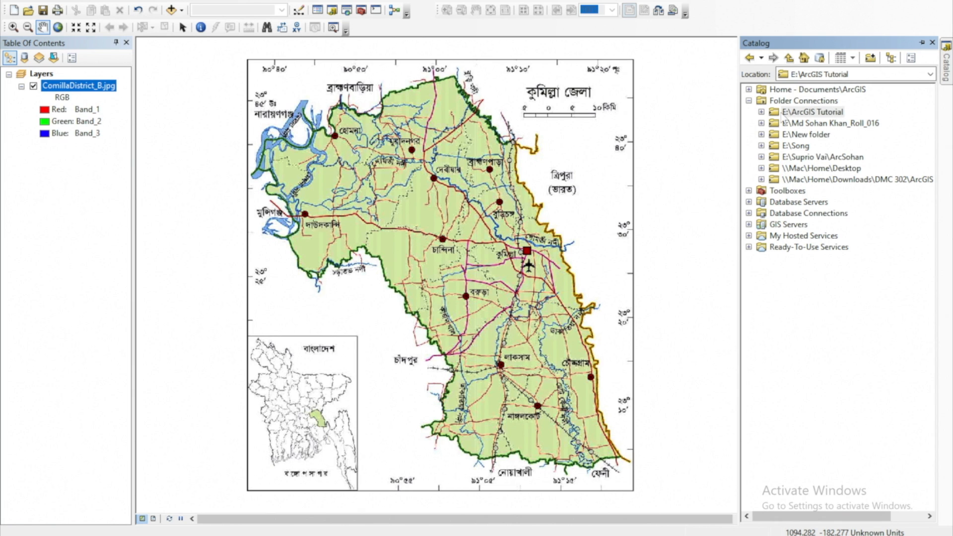
left_click(786, 113)
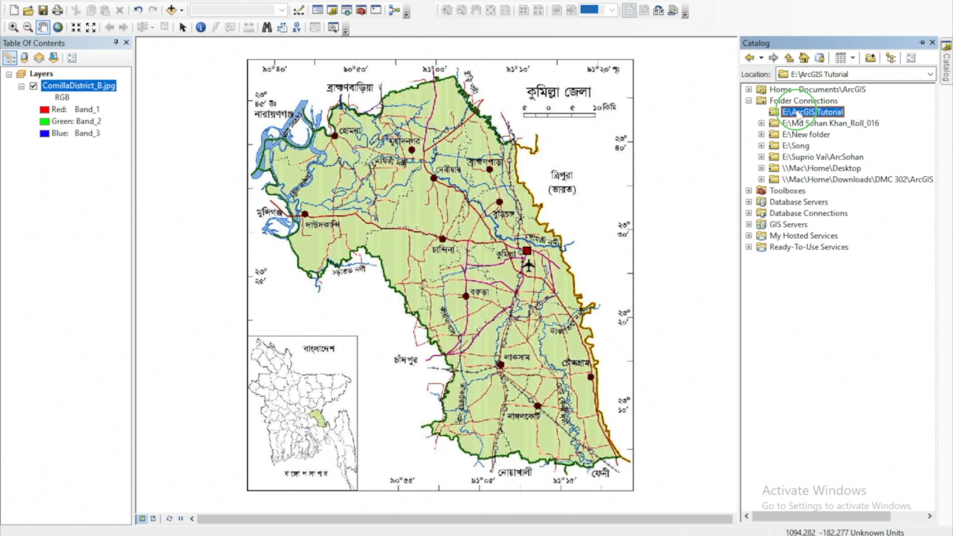
right_click(798, 114)
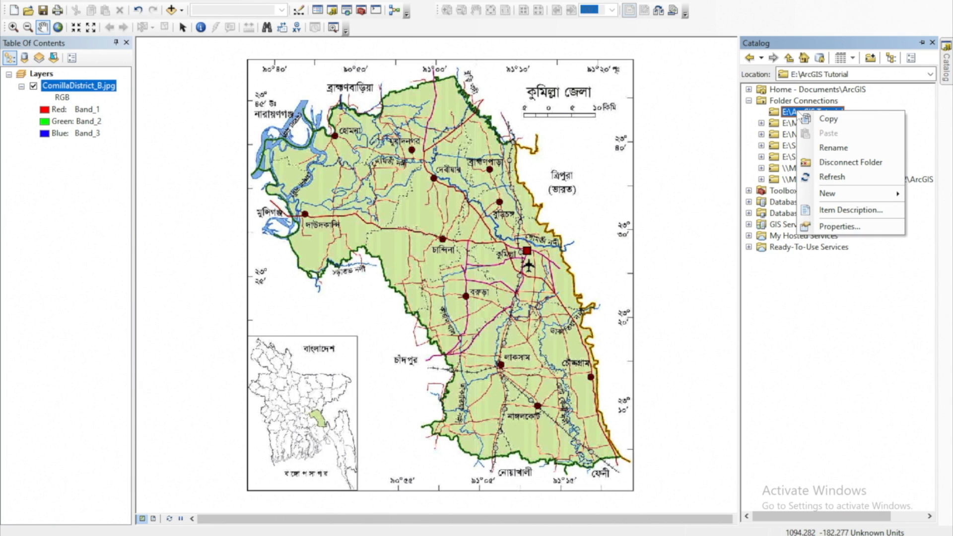
mouse_move(838, 190)
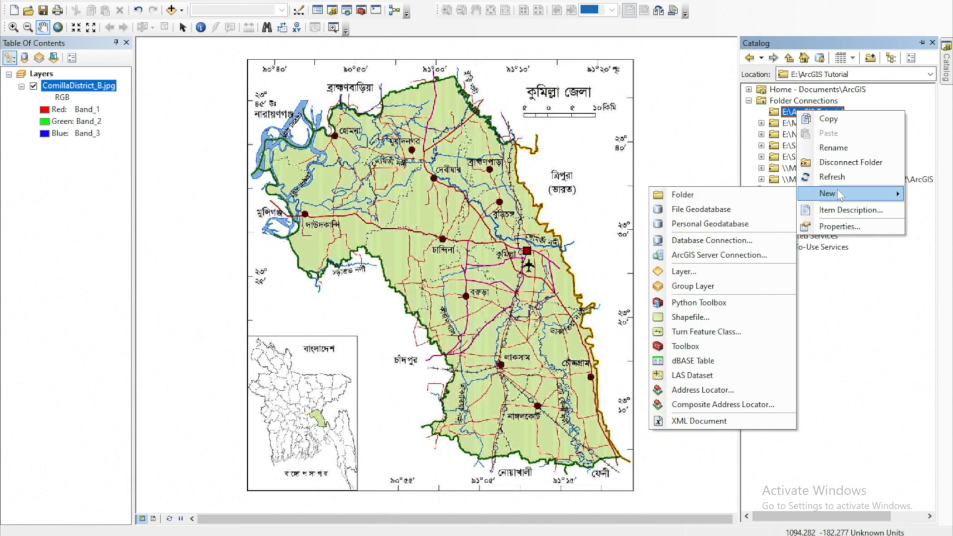
left_click(697, 314)
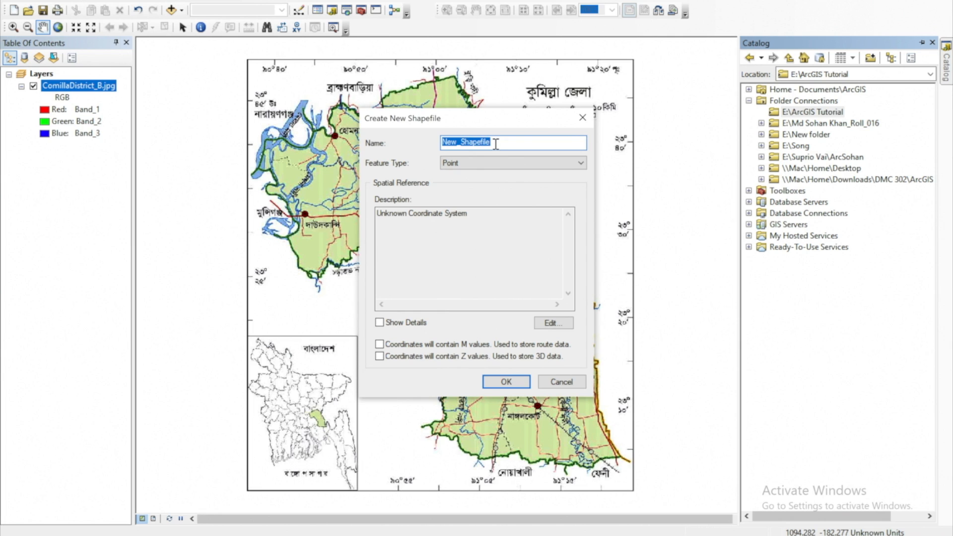
type("District Boundary")
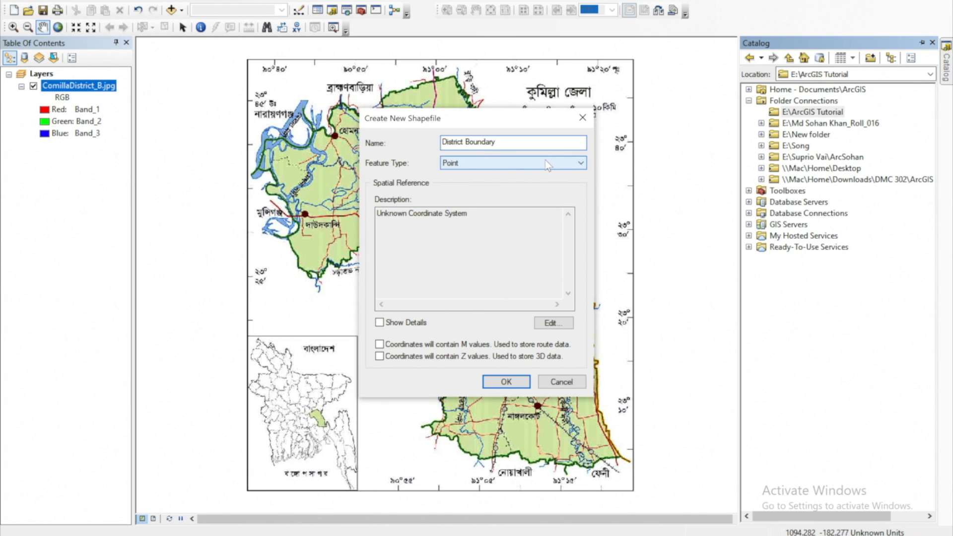
left_click(571, 162)
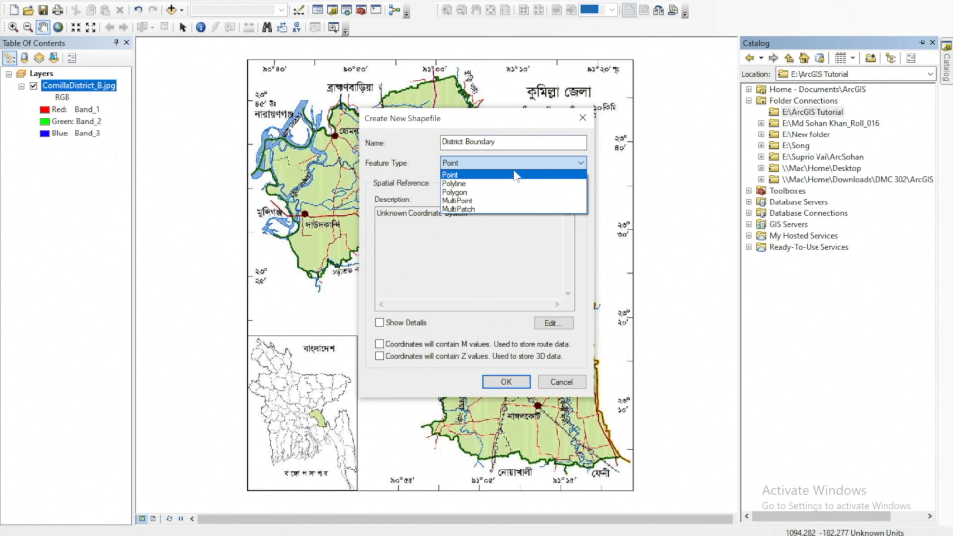
left_click(457, 192)
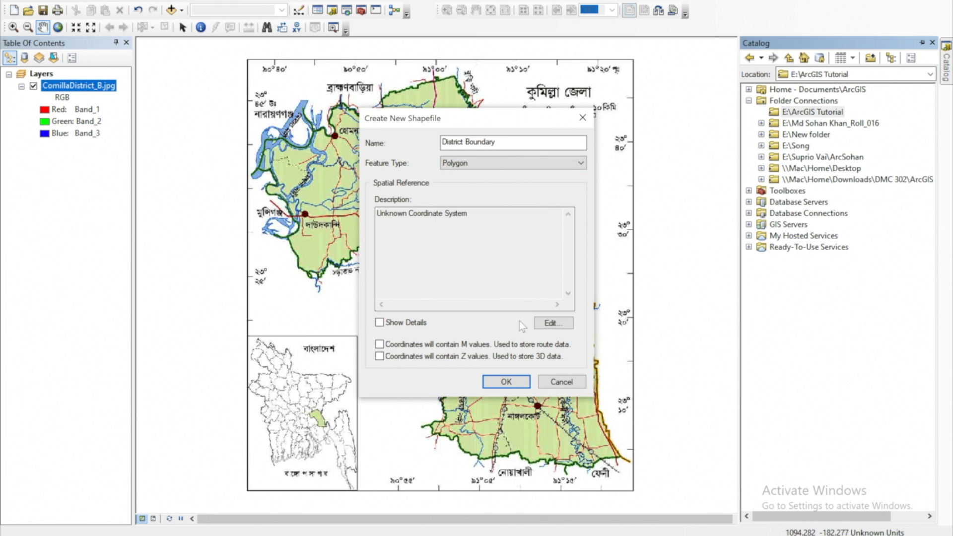
- Assign the WGS 1984 geographic coordinate system from the World group to the District Boundary shapefile and create it
left_click(551, 325)
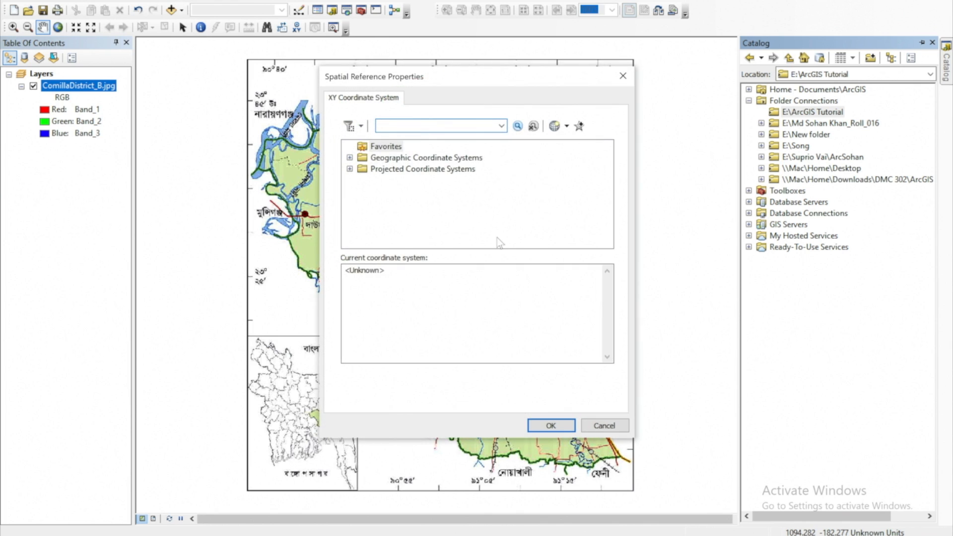
left_click(350, 158)
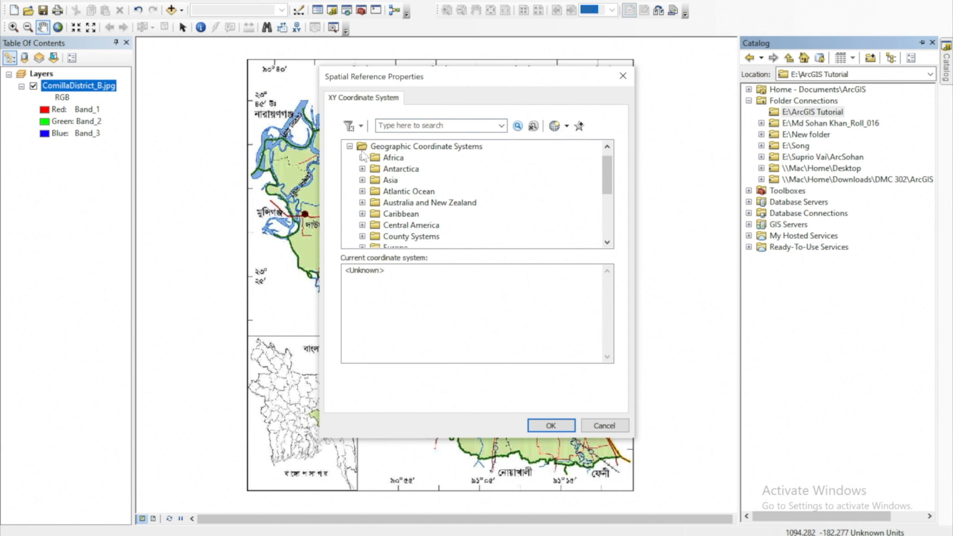
scroll(410, 182, "down", 4)
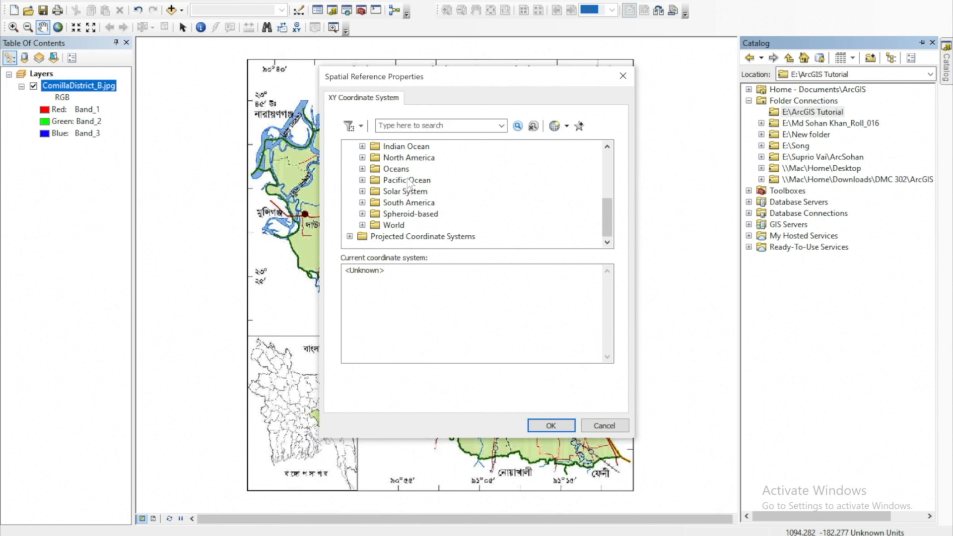
left_click(363, 225)
scroll(395, 207, "down", 5)
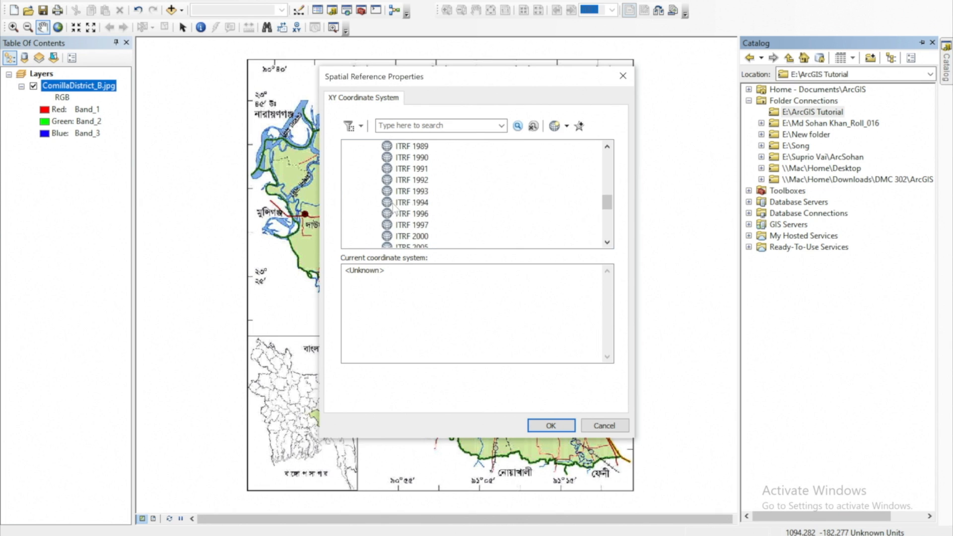
scroll(395, 205, "down", 4)
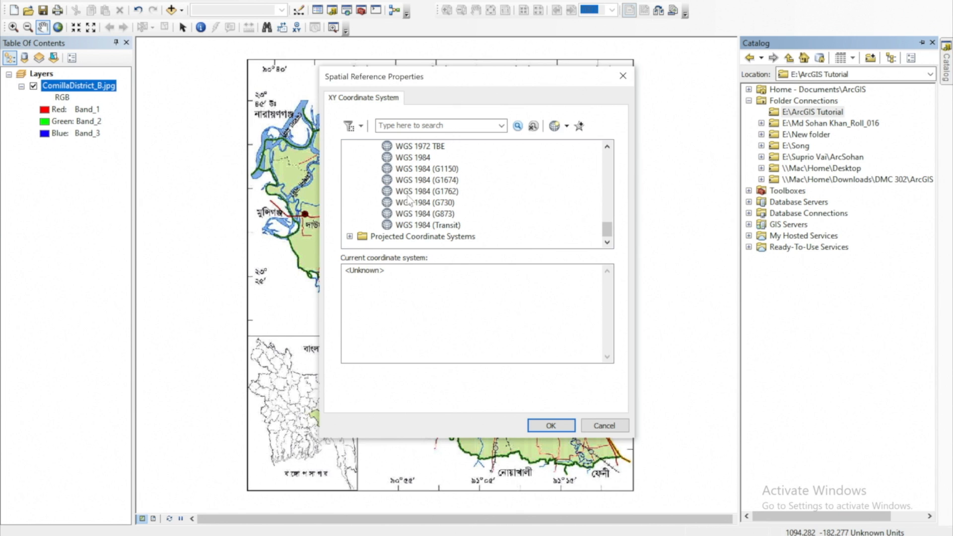
left_click(415, 159)
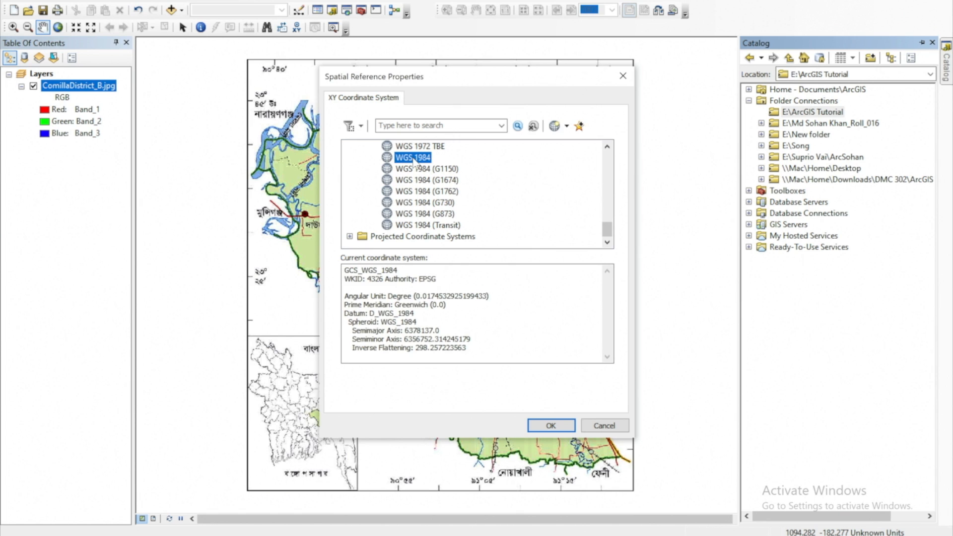
right_click(415, 160)
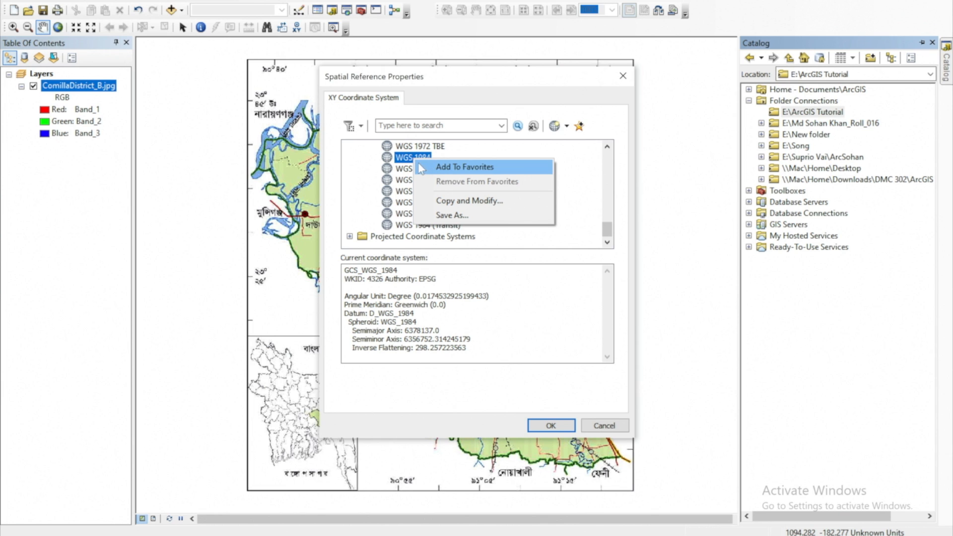
left_click(404, 164)
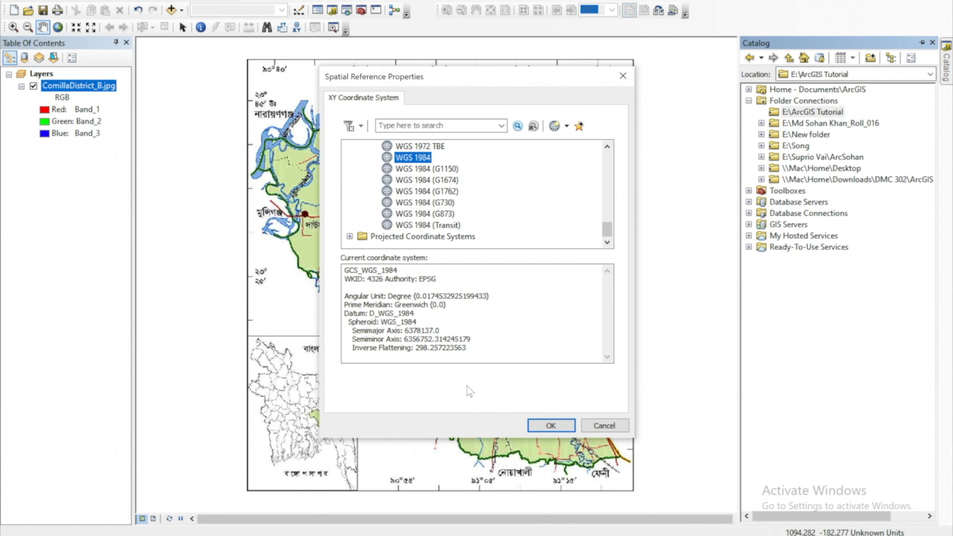
left_click(551, 427)
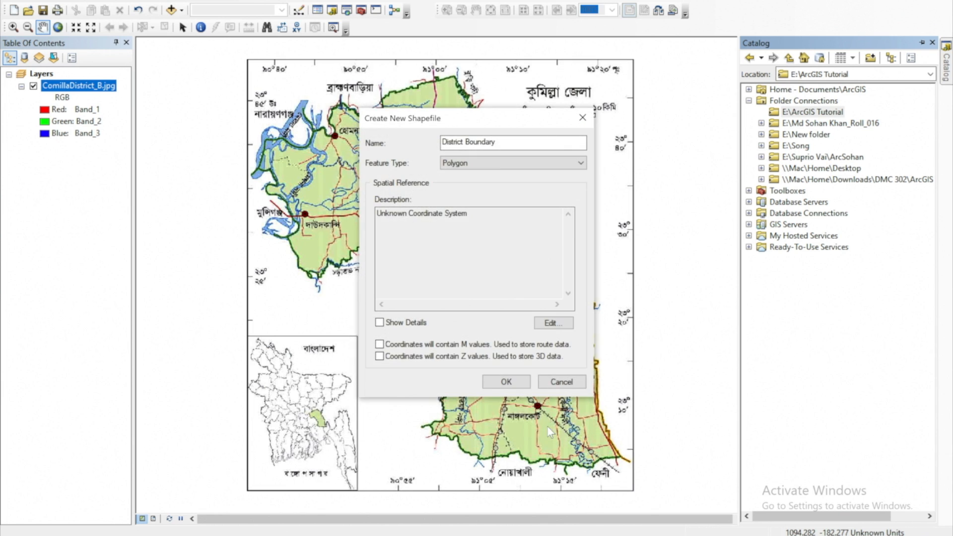
left_click(507, 381)
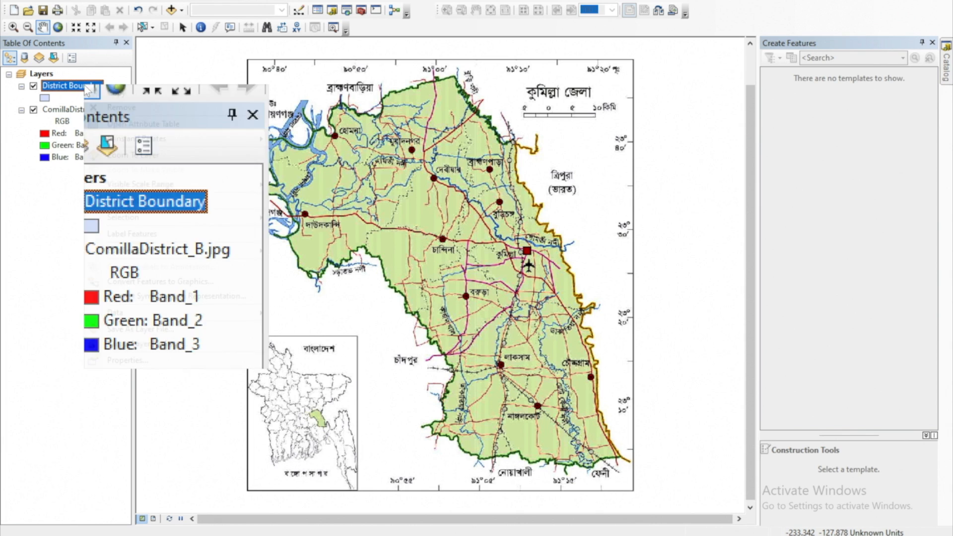
- Start an edit session on the District Boundary layer and continue past the spatial reference warning
right_click(86, 86)
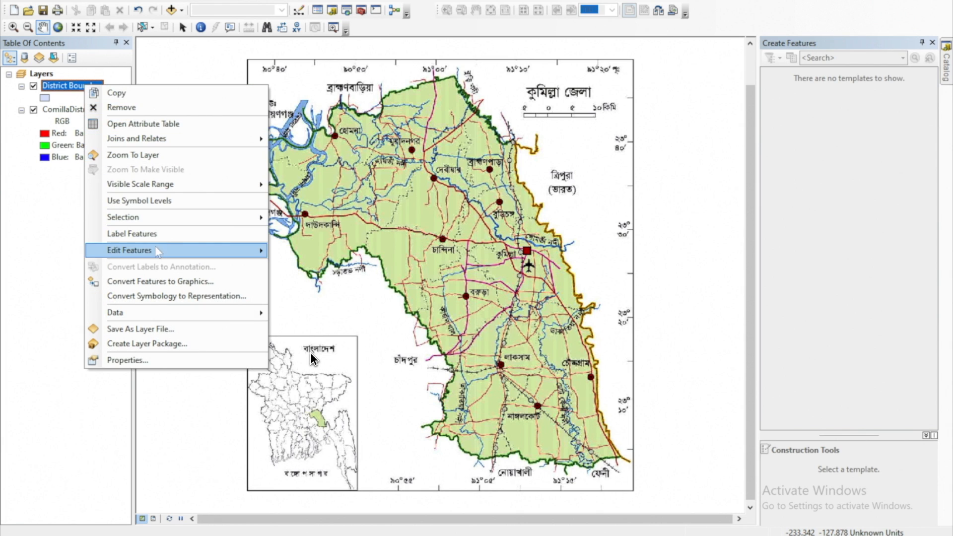
mouse_move(162, 251)
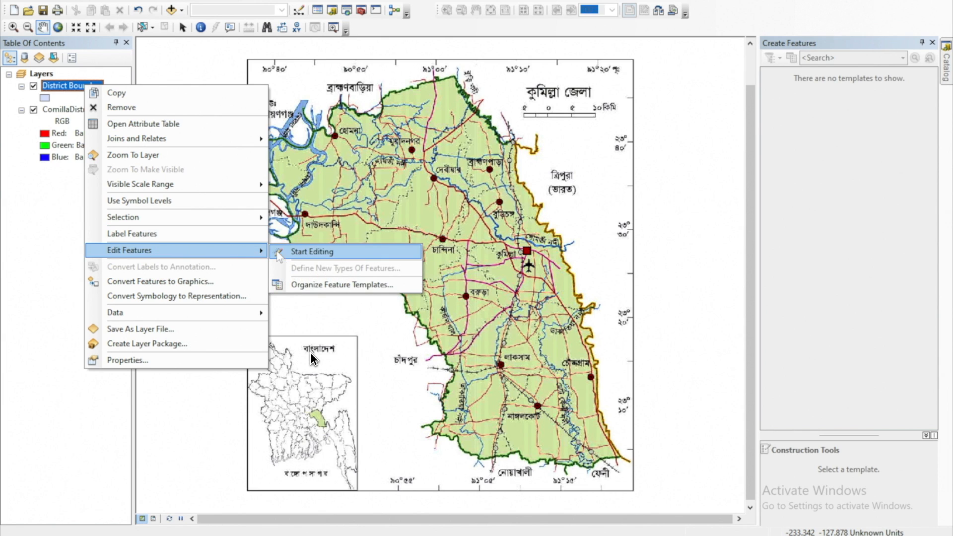
left_click(292, 254)
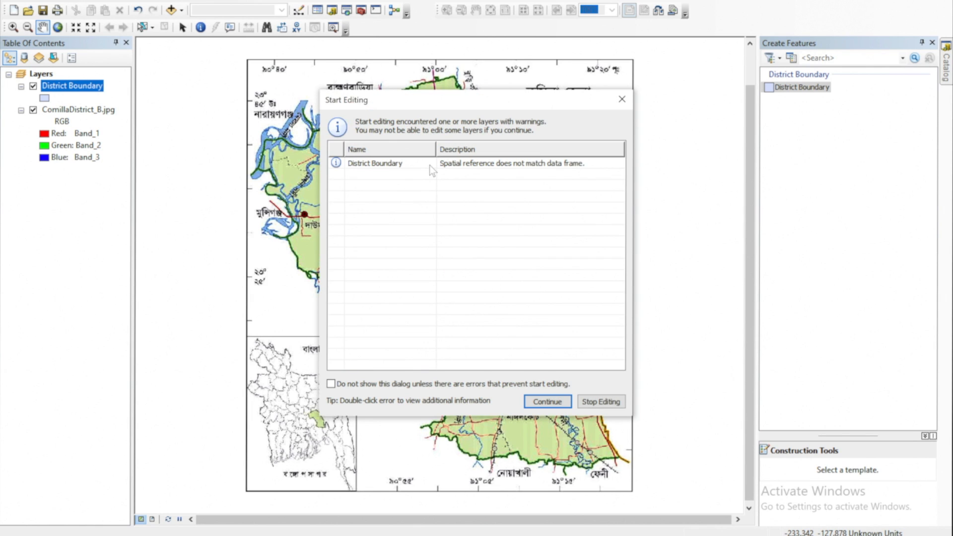
key("Tab")
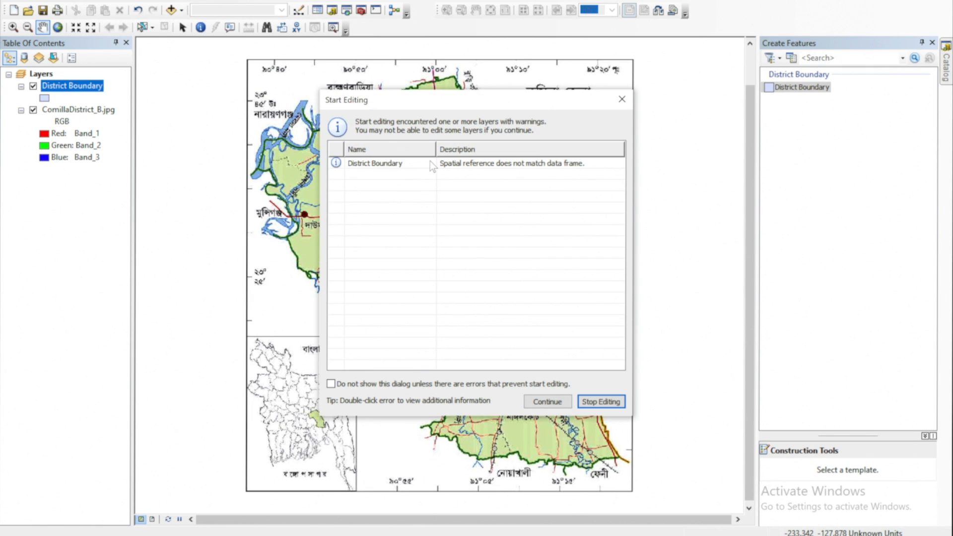
left_click(393, 163)
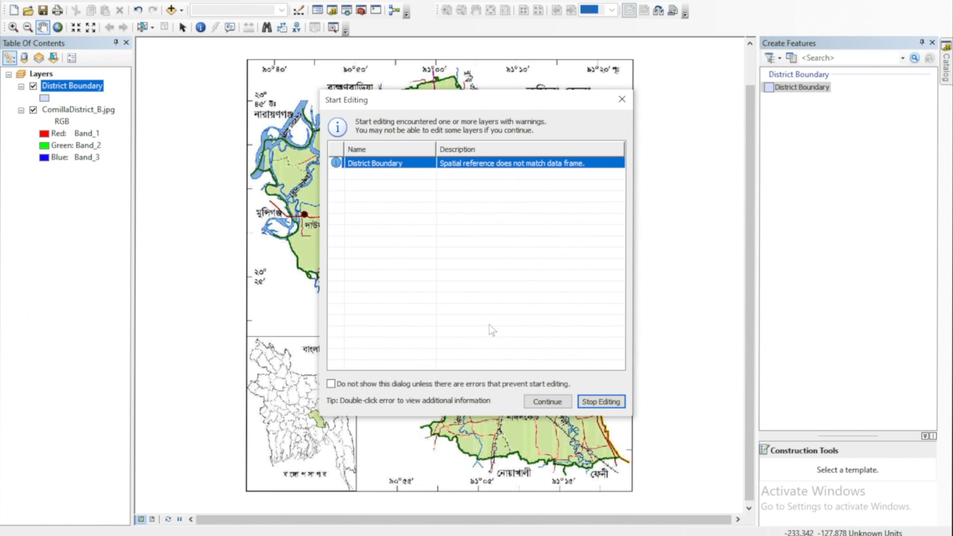
left_click(549, 400)
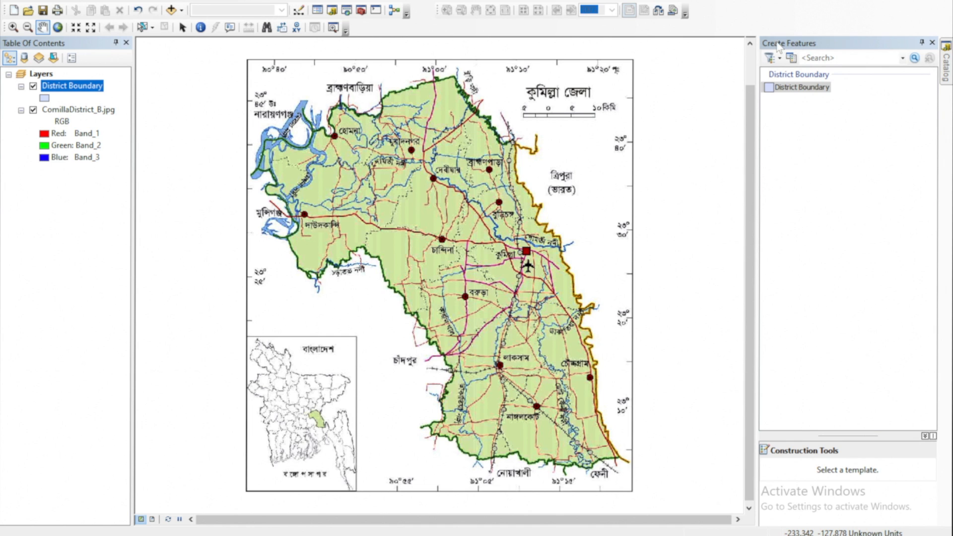
- Choose the District Boundary template with the Polygon construction tool and dock the Editor toolbar with the other toolbars
left_click(799, 88)
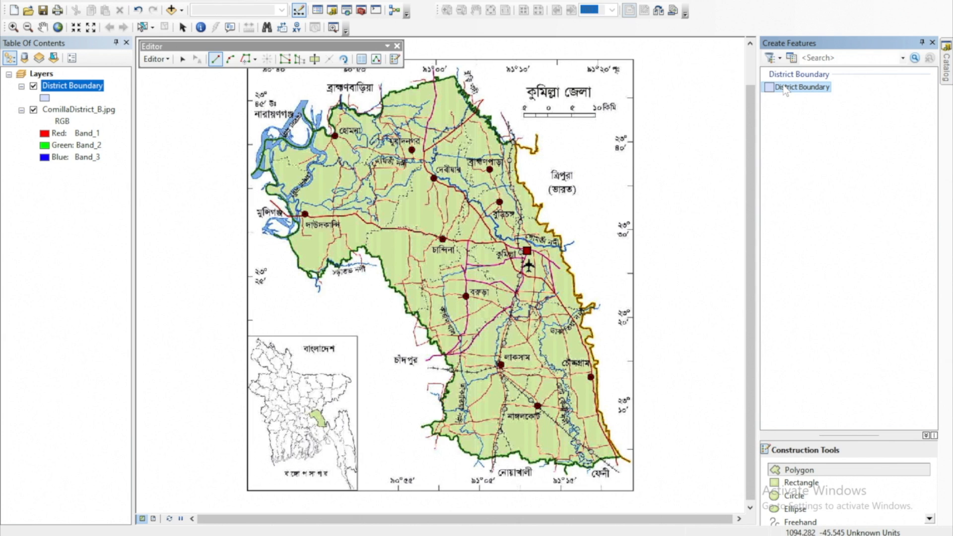
left_click(810, 471)
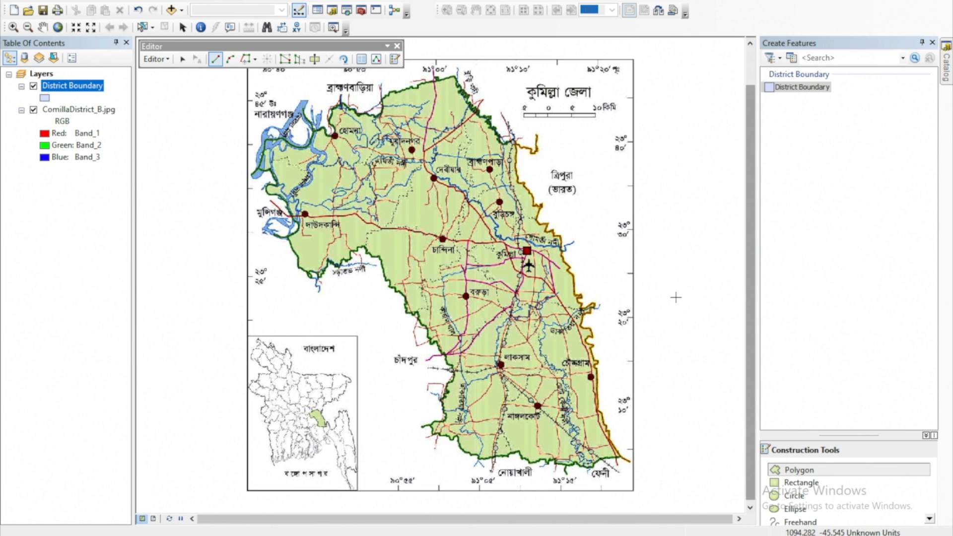
left_click_drag(167, 46, 454, 28)
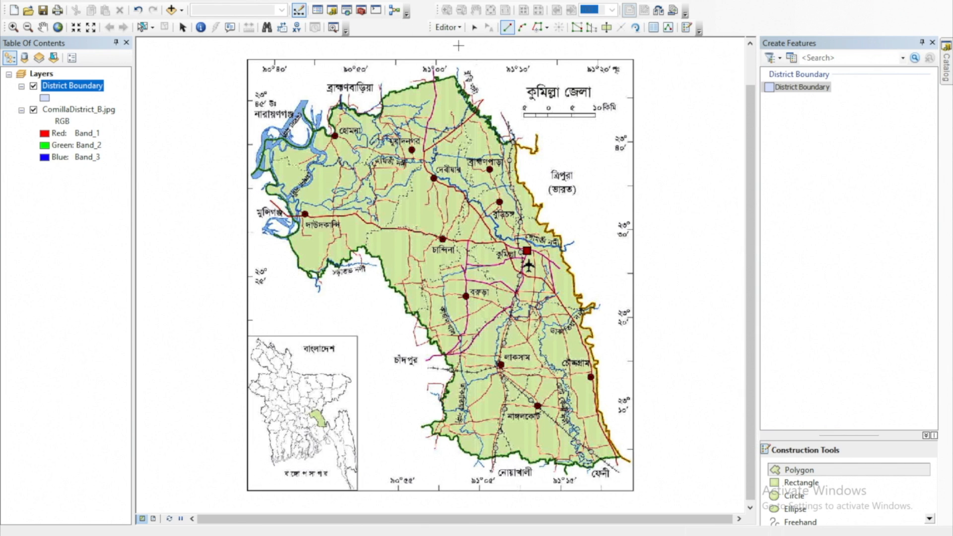
left_click(447, 27)
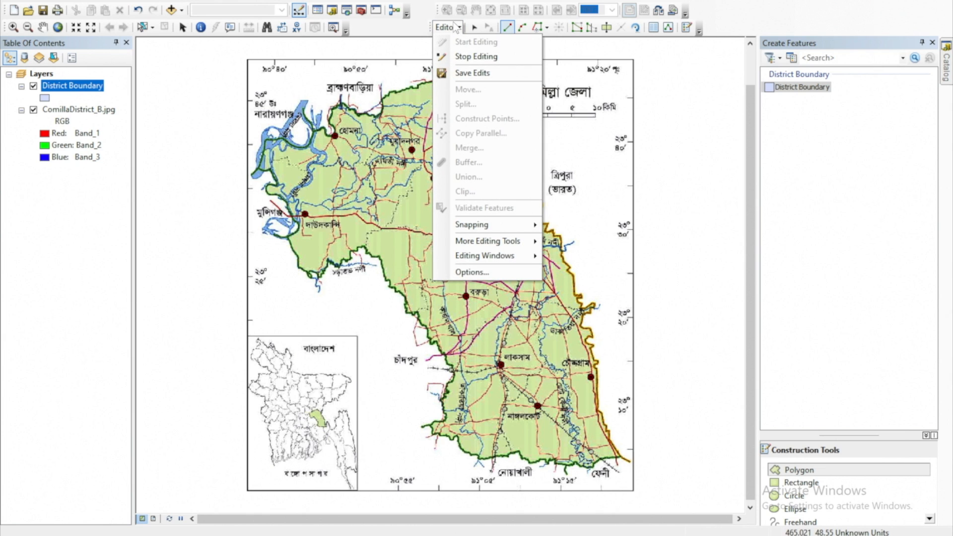
left_click(455, 27)
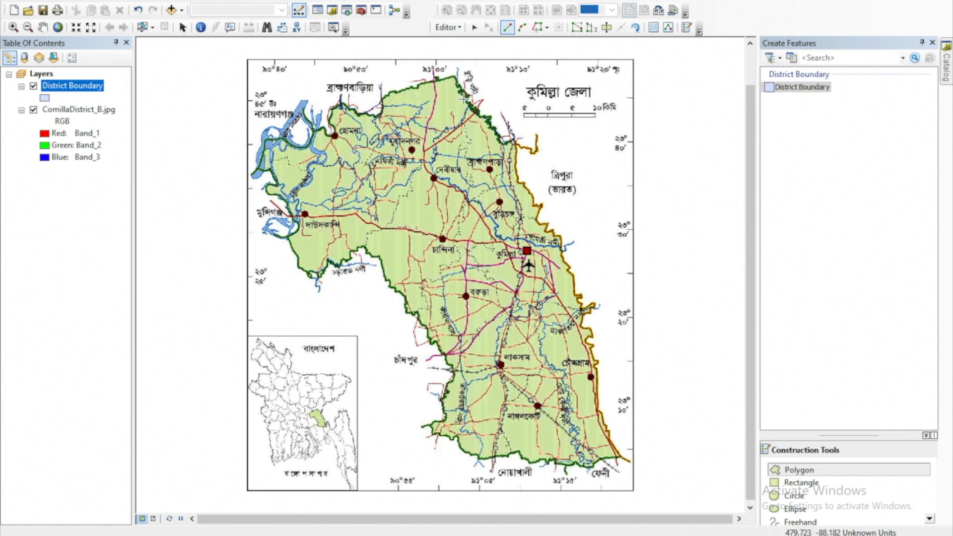
- Begin the district polygon at the map's northern tip and trace the northeastern boundary to the corner where the Tripura border starts
scroll(463, 75, "up", 1)
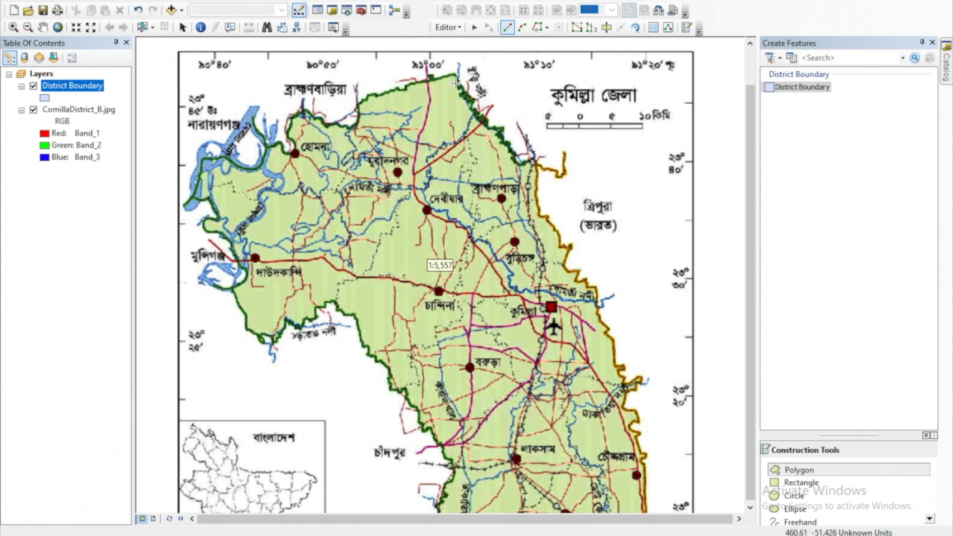
scroll(452, 75, "up", 1)
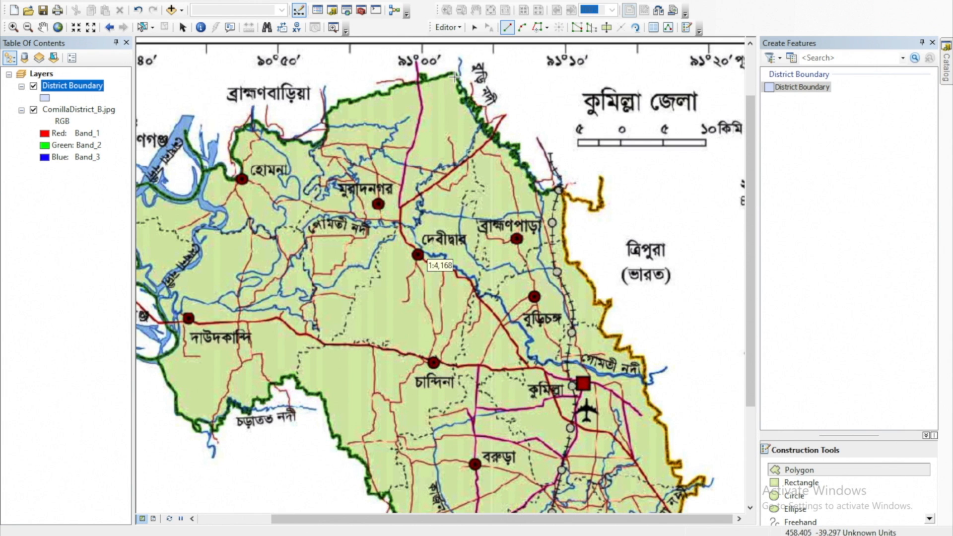
left_click(452, 75)
left_click(457, 82)
left_click(459, 86)
left_click(459, 91)
left_click(463, 91)
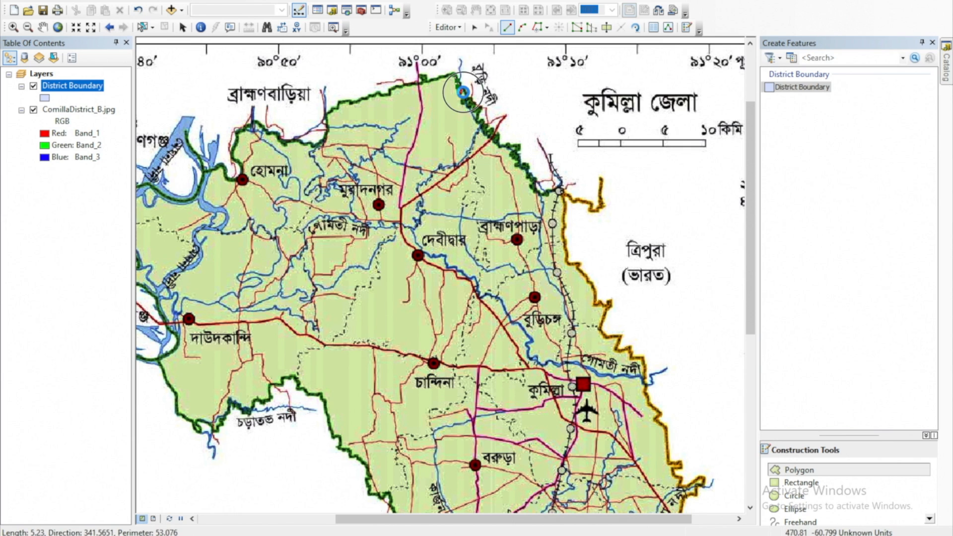
left_click(465, 98)
left_click(467, 102)
left_click(470, 105)
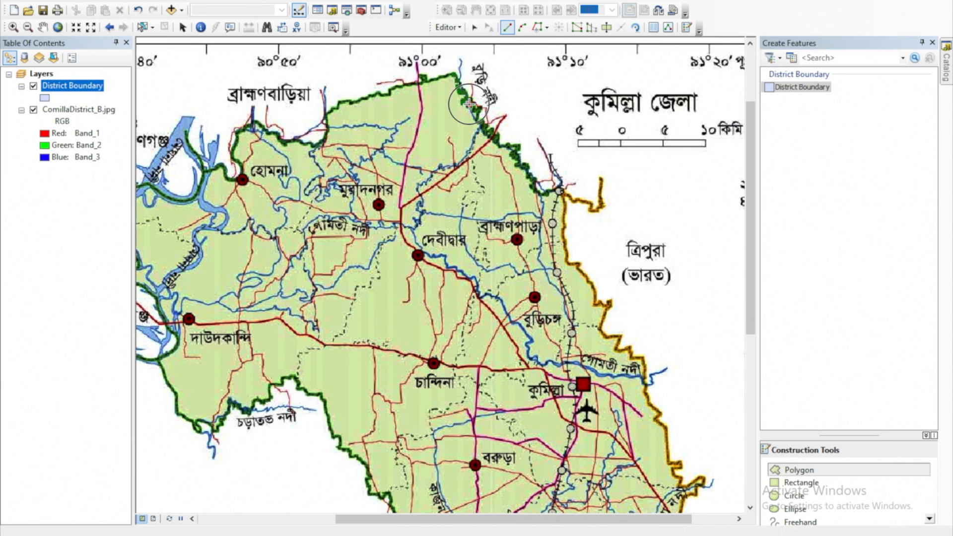
left_click(473, 108)
left_click(478, 107)
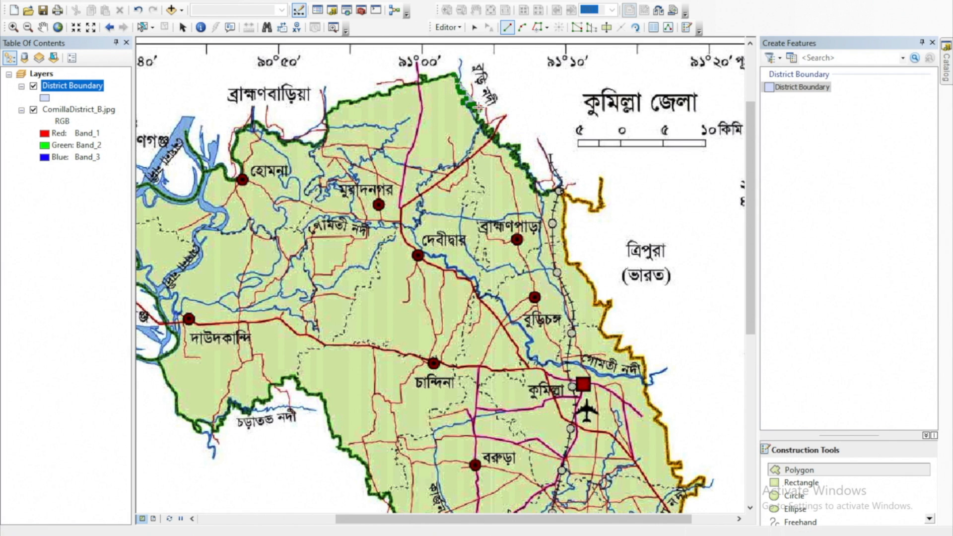
left_click(478, 118)
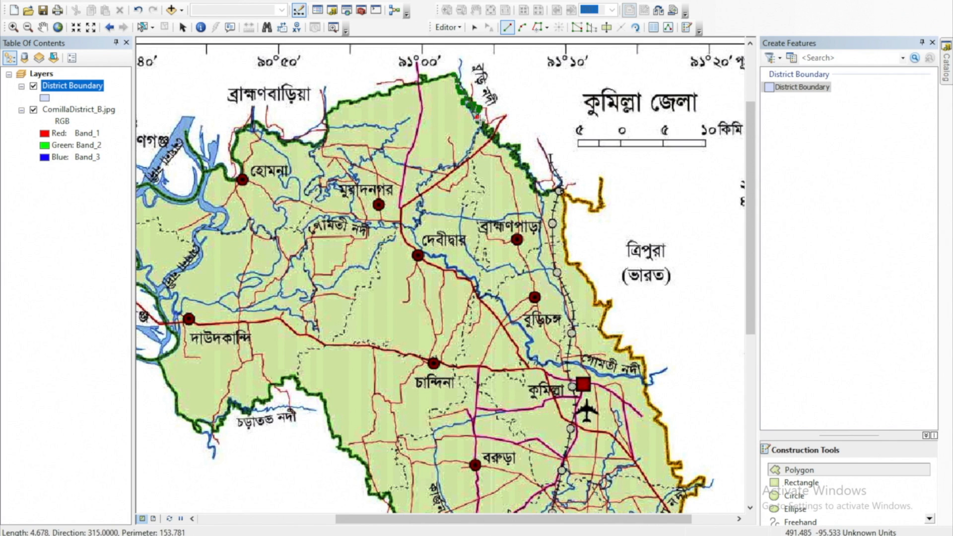
left_click(481, 123)
left_click(482, 128)
left_click(491, 136)
left_click(517, 153)
left_click(519, 163)
left_click(529, 171)
left_click(533, 183)
left_click(540, 191)
left_click(548, 191)
left_click(561, 184)
- Continue the polygon south along the orange Tripura border to the river outlet southeast of Comilla town
left_click(565, 203)
left_click(565, 215)
left_click(566, 229)
left_click(566, 248)
left_click(567, 261)
left_click(576, 271)
left_click(585, 277)
left_click(594, 287)
left_click(596, 301)
left_click(610, 304)
left_click(603, 328)
left_click(619, 339)
left_click(630, 348)
left_click(640, 362)
left_click(646, 380)
left_click(648, 396)
left_click(655, 408)
left_click(660, 414)
left_click(667, 427)
left_click(670, 463)
left_click(680, 464)
left_click(681, 479)
left_click(694, 482)
left_click(704, 485)
left_click(695, 493)
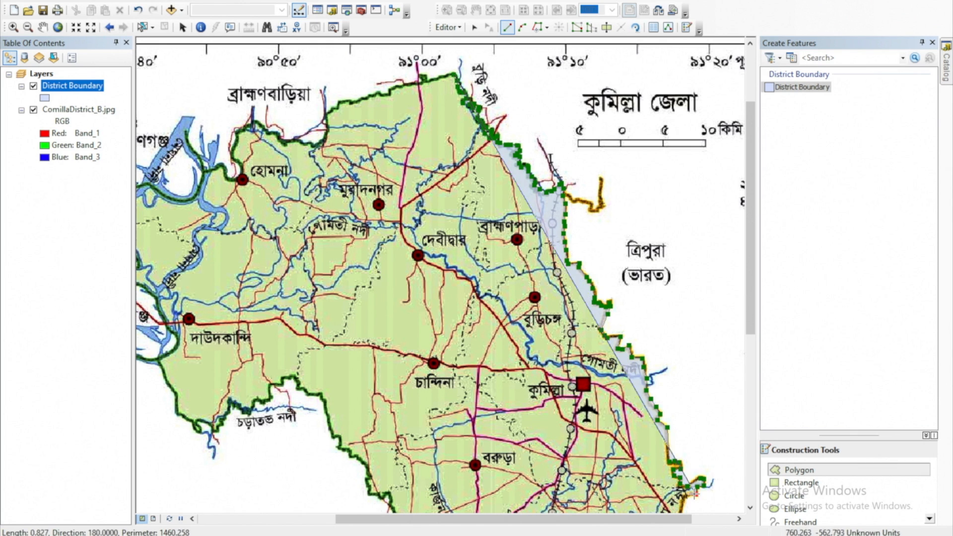
- Trace the remaining eastern border down to the district's southeastern tip near the Feni label
left_click_drag(748, 298, 748, 379)
left_click(694, 278)
left_click(699, 293)
left_click(689, 303)
left_click(700, 309)
left_click(701, 334)
left_click(709, 338)
left_click(708, 423)
left_click(718, 436)
left_click(724, 450)
left_click_drag(749, 437, 748, 473)
left_click_drag(604, 519, 639, 519)
left_click(672, 402)
left_click(682, 416)
left_click(692, 436)
left_click(677, 436)
left_click(665, 437)
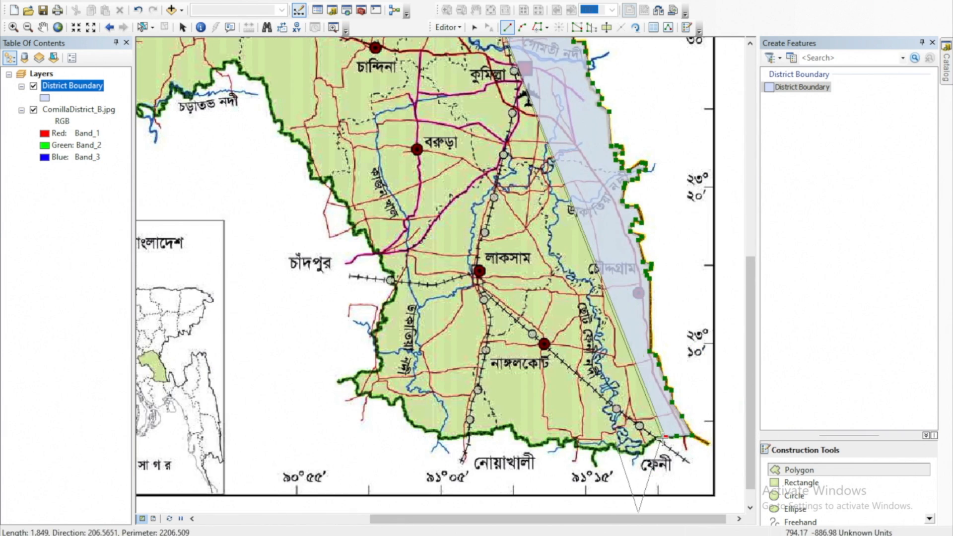
- Trace the southern boundary westward past the Noakhali label to the district's southwestern tip
left_click(657, 440)
left_click(646, 446)
left_click(644, 453)
left_click(634, 453)
left_click(620, 450)
left_click(612, 447)
left_click(601, 450)
left_click(581, 449)
left_click(566, 440)
left_click(546, 439)
left_click(527, 437)
left_click(510, 425)
left_click(491, 428)
left_click(476, 433)
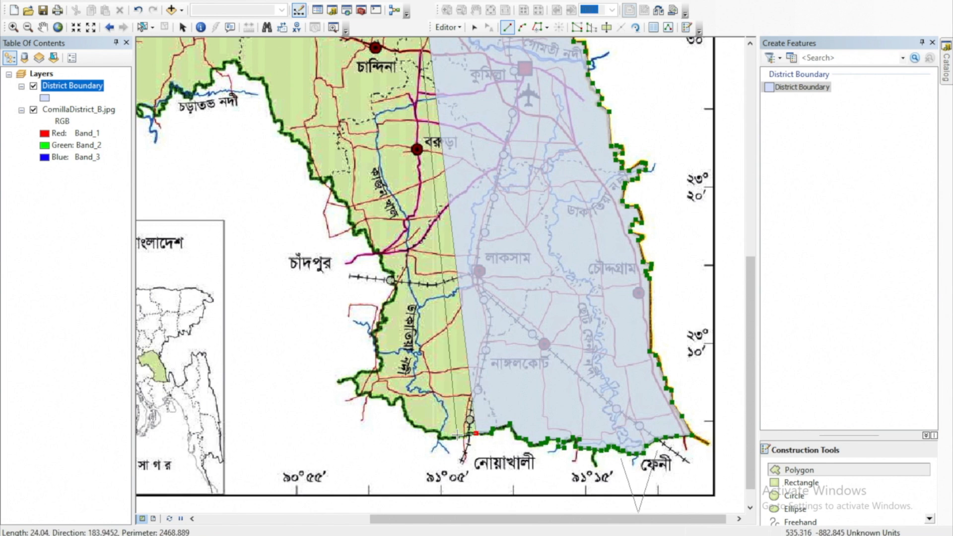
left_click(462, 437)
left_click(444, 438)
left_click(427, 432)
left_click(413, 423)
left_click(401, 412)
left_click(389, 403)
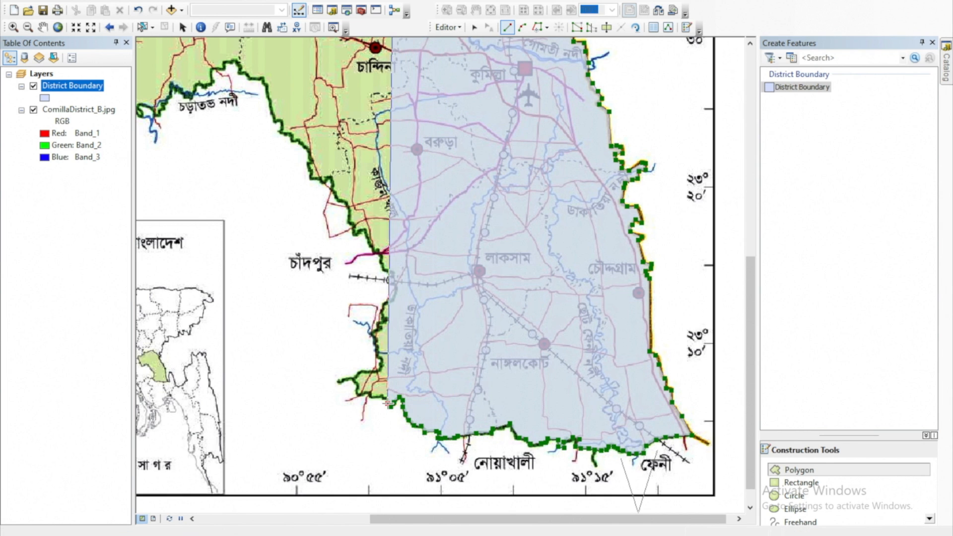
left_click(380, 397)
left_click(368, 395)
left_click(359, 393)
left_click(353, 380)
- Trace the southwestern boundary north past the Chandpur label and on to the river at the district's western corner
left_click(365, 373)
left_click(379, 369)
left_click(379, 351)
left_click(372, 335)
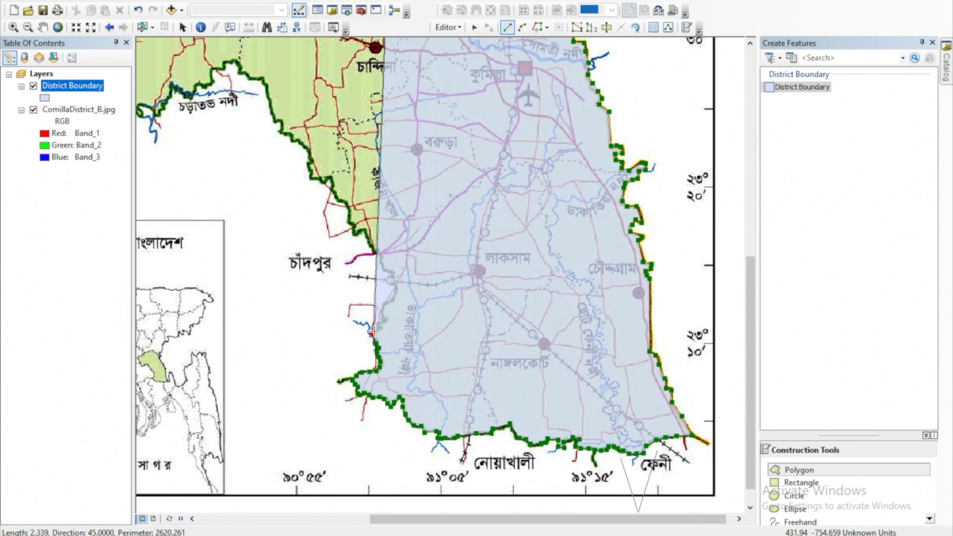
left_click(381, 320)
left_click(385, 307)
left_click(392, 295)
left_click(393, 283)
left_click(390, 272)
left_click(383, 263)
left_click(378, 254)
left_click(371, 248)
left_click(366, 238)
left_click(358, 226)
left_click(351, 215)
left_click(343, 201)
left_click(332, 190)
left_click(322, 180)
left_click(312, 171)
left_click(309, 164)
left_click(308, 156)
left_click(303, 145)
left_click(297, 139)
left_click(289, 134)
left_click(279, 130)
left_click(274, 122)
left_click(273, 113)
left_click(270, 102)
left_click(268, 91)
left_click(261, 80)
left_click(250, 72)
left_click(238, 64)
left_click(225, 69)
left_click(213, 71)
left_click(211, 85)
left_click(199, 88)
left_click(189, 97)
left_click(171, 84)
left_click(167, 102)
left_click(158, 115)
left_click(148, 107)
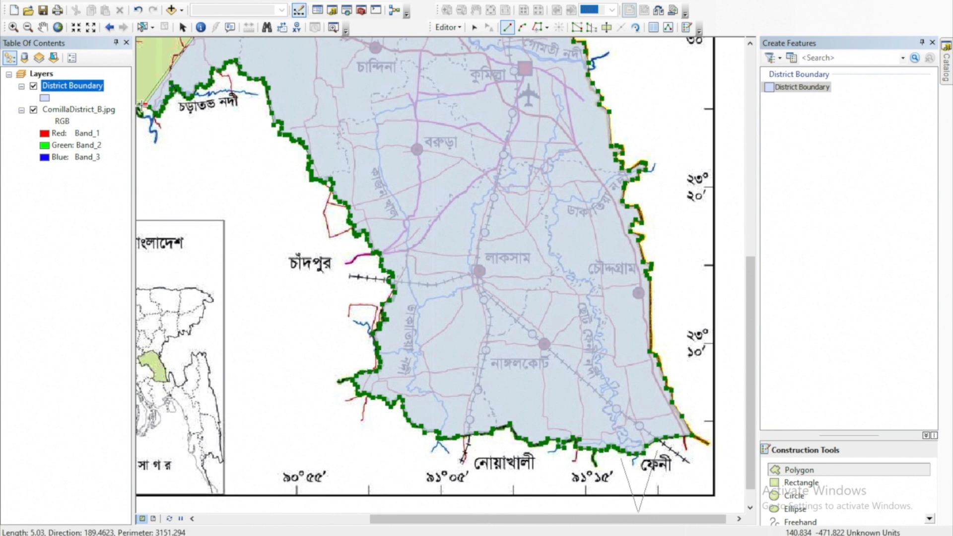
left_click(140, 113)
- Trace the western boundary north from the district's western corner past the river bend beside the Munshiganj label
left_click_drag(389, 519, 254, 519)
left_click_drag(751, 278, 751, 133)
left_click(366, 400)
left_click(360, 396)
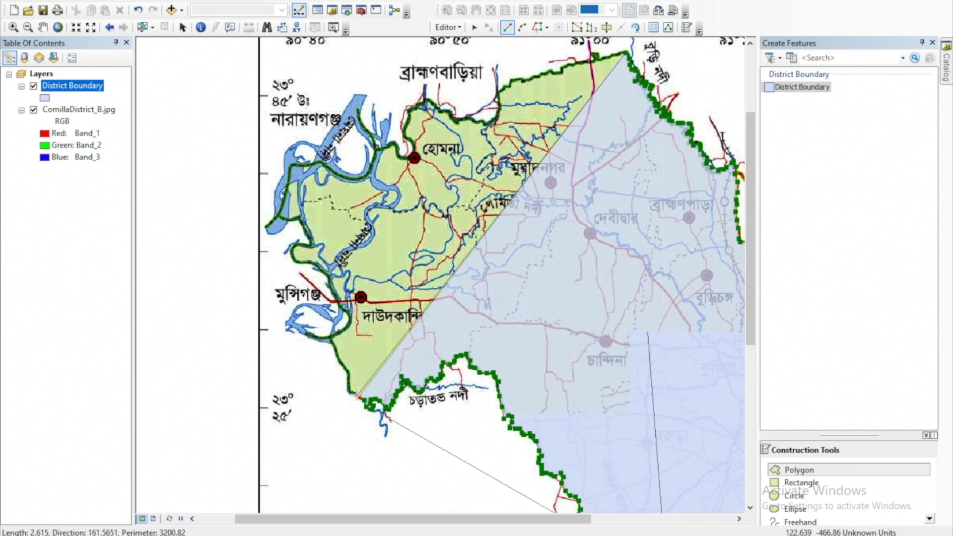
left_click(349, 392)
left_click(349, 374)
left_click(337, 354)
left_click(332, 339)
left_click(351, 322)
left_click(340, 299)
left_click(329, 282)
left_click(317, 265)
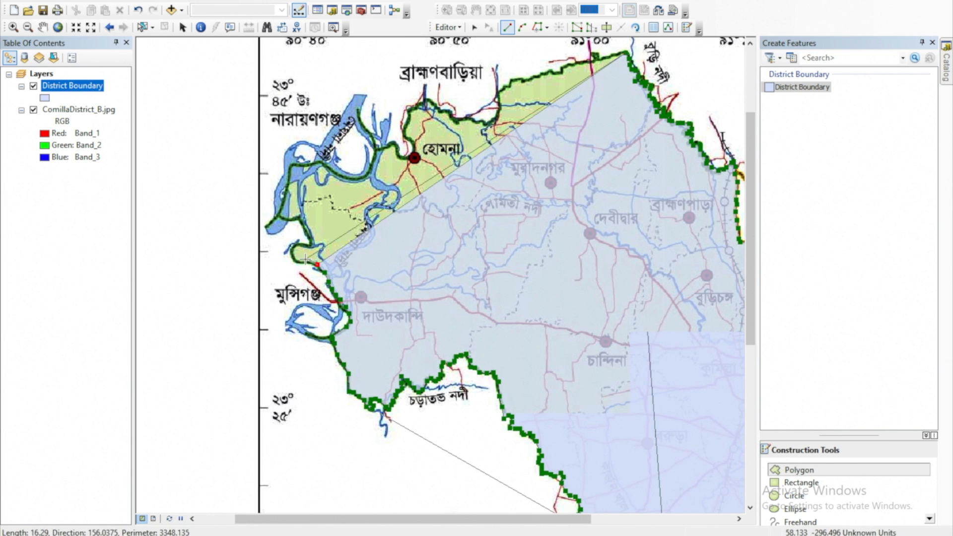
- Continue the polygon around the northwestern river bends, from north of the Munshiganj label to the river loop beside the Narayanganj label
left_click(299, 263)
left_click(293, 255)
left_click(294, 247)
left_click(312, 244)
left_click(306, 231)
left_click(300, 219)
left_click(278, 217)
left_click(285, 189)
left_click(290, 167)
left_click(322, 161)
left_click(359, 177)
left_click(368, 174)
- Trace the northern boundary from the river loop around Homna and eastward below the Brahmanbaria label
left_click(376, 148)
left_click(392, 143)
left_click(401, 158)
left_click(411, 156)
left_click(413, 148)
left_click(404, 136)
left_click(409, 115)
left_click(427, 101)
left_click(439, 109)
left_click(457, 120)
left_click(487, 124)
- Trace the remaining northern boundary northeast to the starting vertex and finish the district polygon
left_click(498, 110)
left_click(501, 92)
left_click(508, 87)
left_click(521, 80)
left_click(536, 75)
left_click(551, 71)
left_click(563, 68)
left_click(579, 62)
left_click(588, 60)
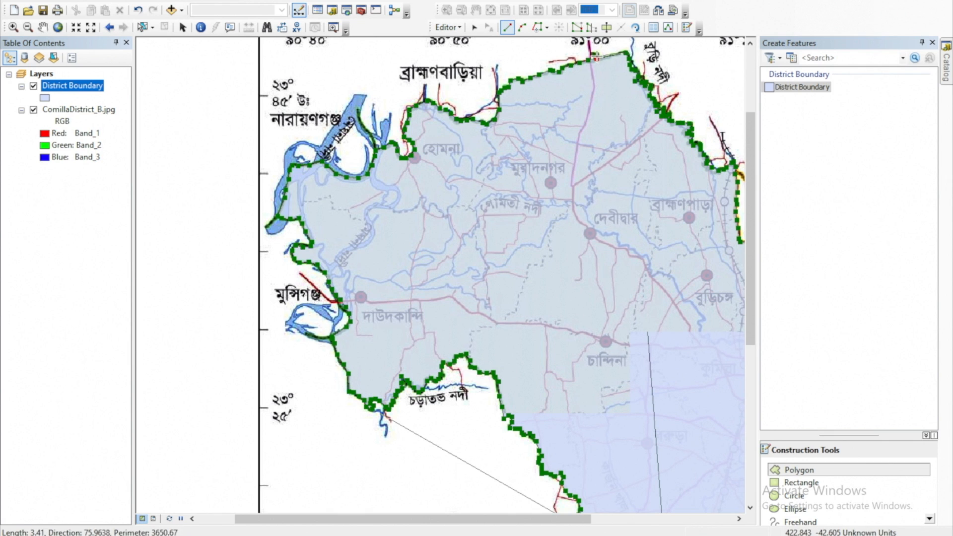
left_click(594, 57)
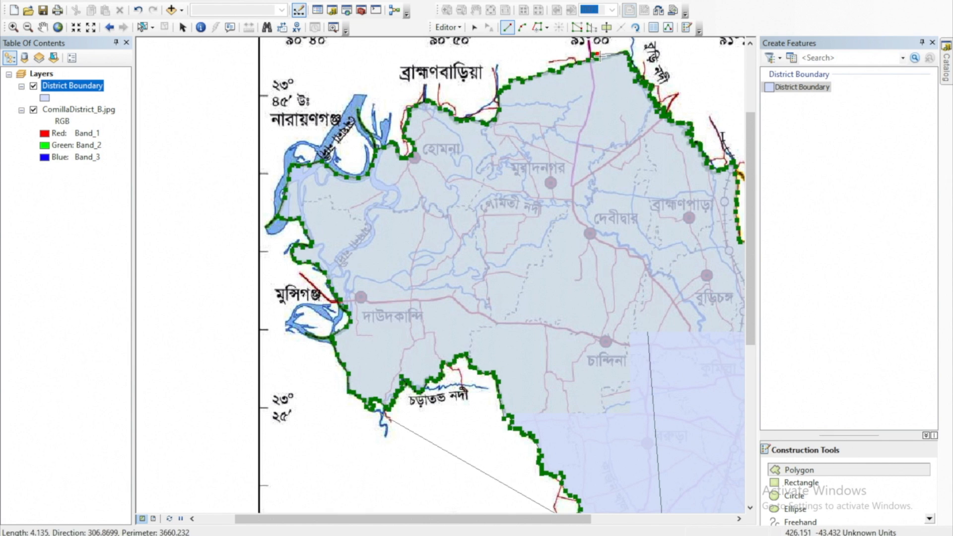
left_click(614, 53)
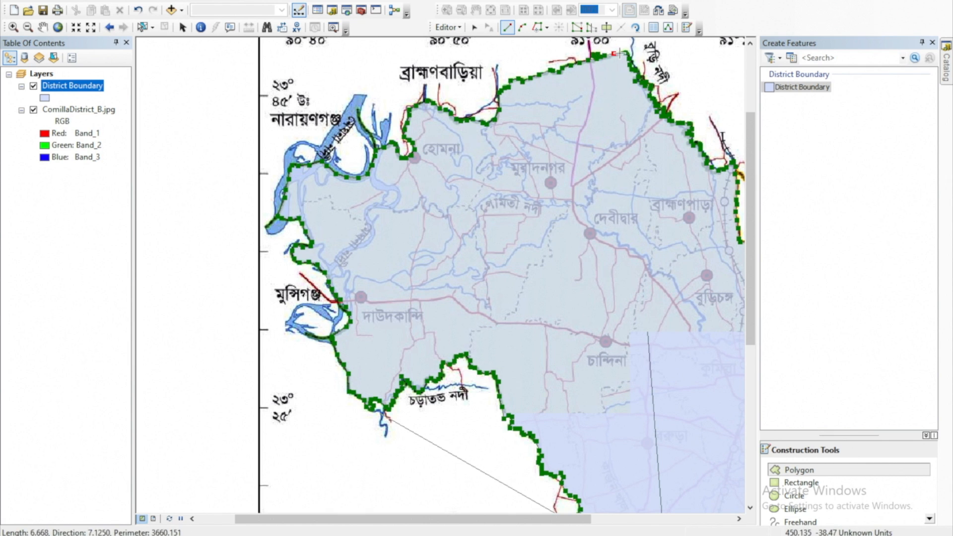
double_click(613, 55)
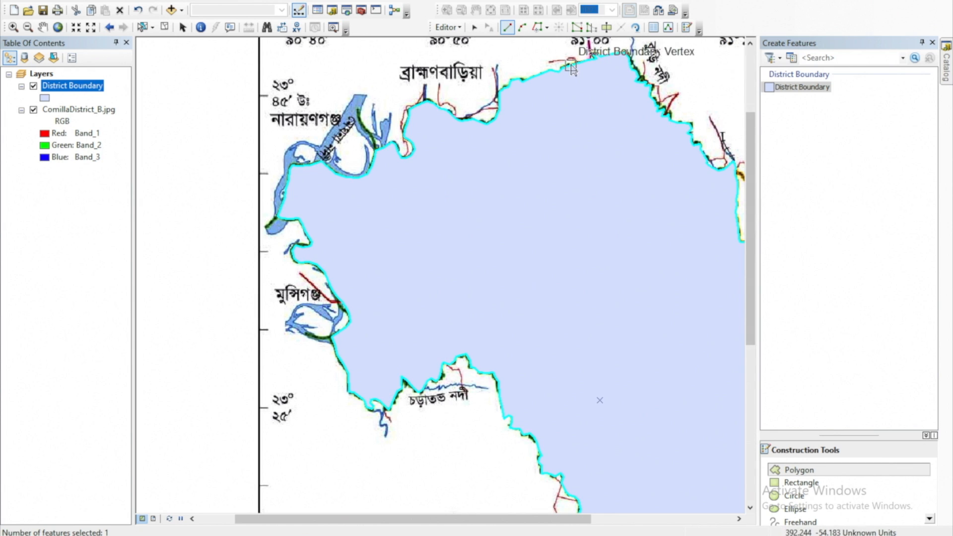
- Stop the edit session, save the edits, and zoom to the full extent of the map
left_click(458, 27)
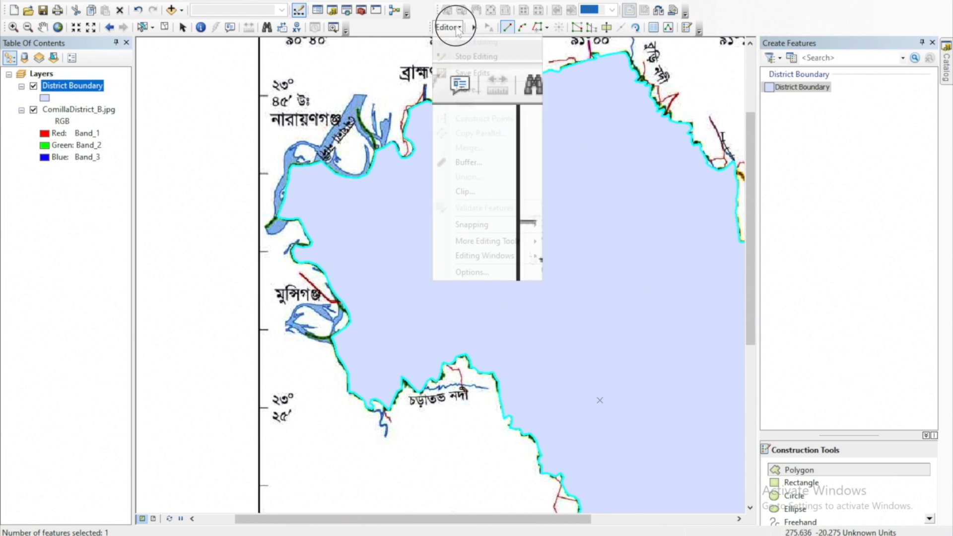
left_click(467, 58)
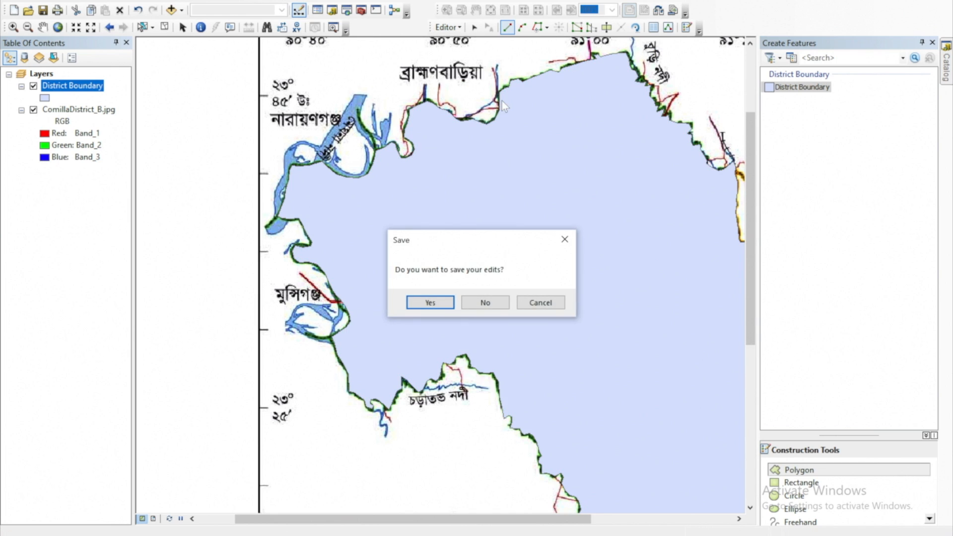
left_click(430, 303)
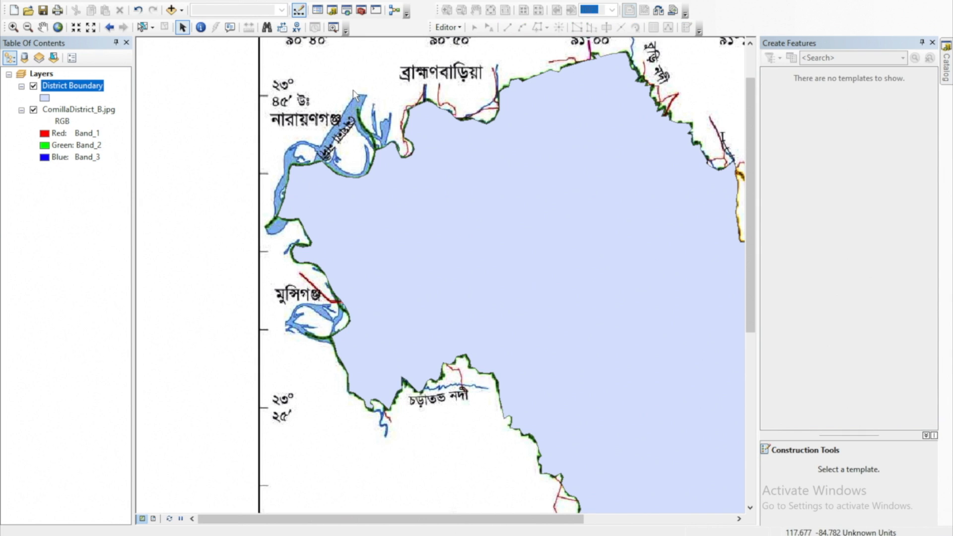
left_click(61, 27)
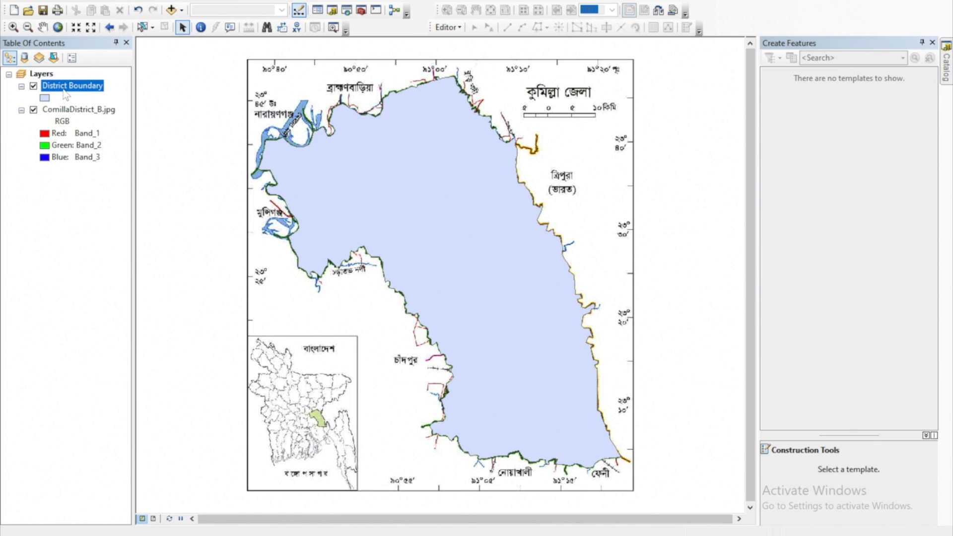
- Change the District Boundary layer's symbol to Hollow with an outline width of 2
left_click(44, 98)
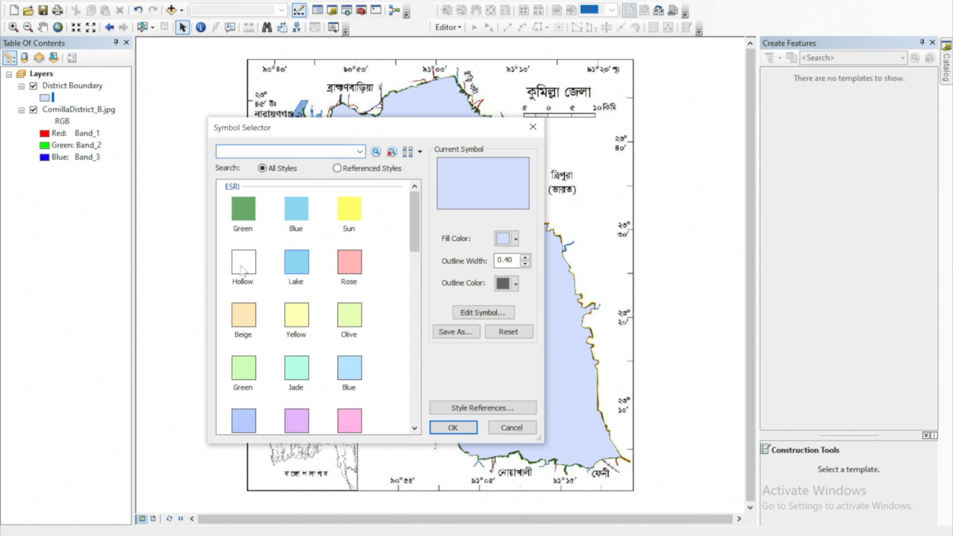
left_click(243, 270)
left_click(524, 259)
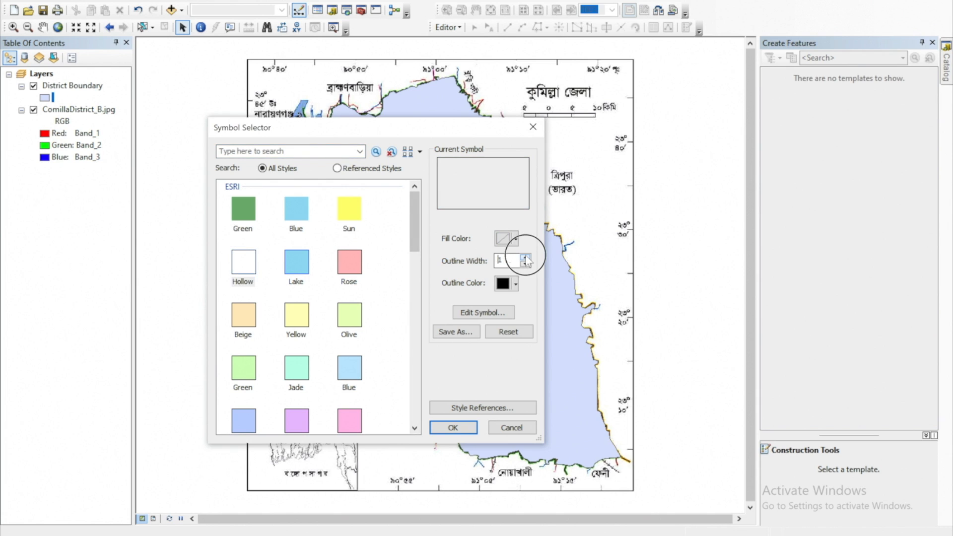
left_click(524, 258)
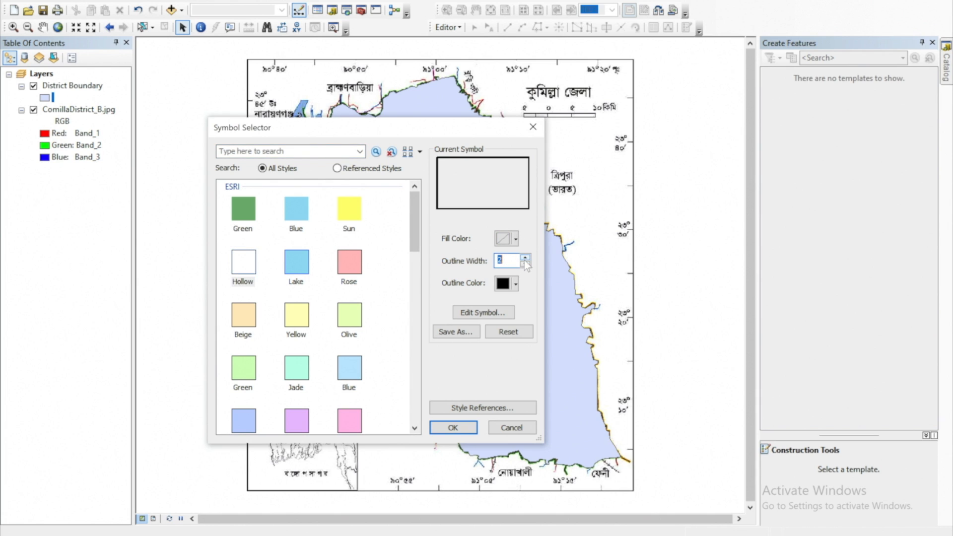
left_click(452, 428)
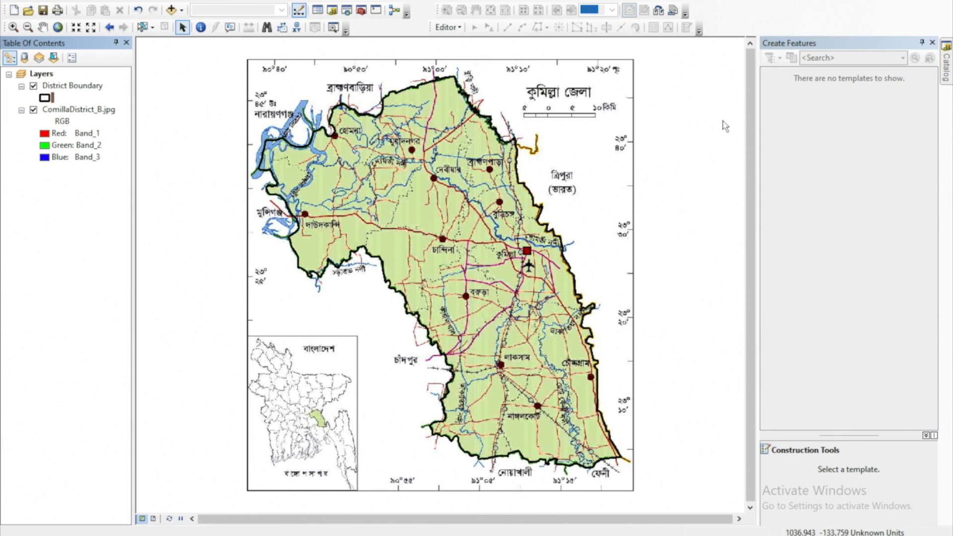
- Start a new shapefile in the E:\ArcGIS Tutorial folder, named Upazilla, with the Point feature type
left_click(946, 57)
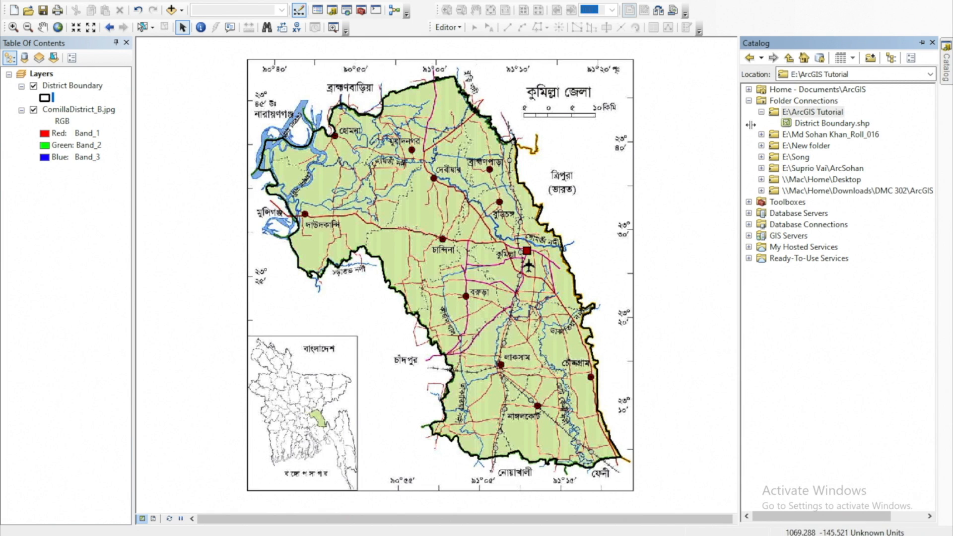
left_click(815, 113)
right_click(796, 112)
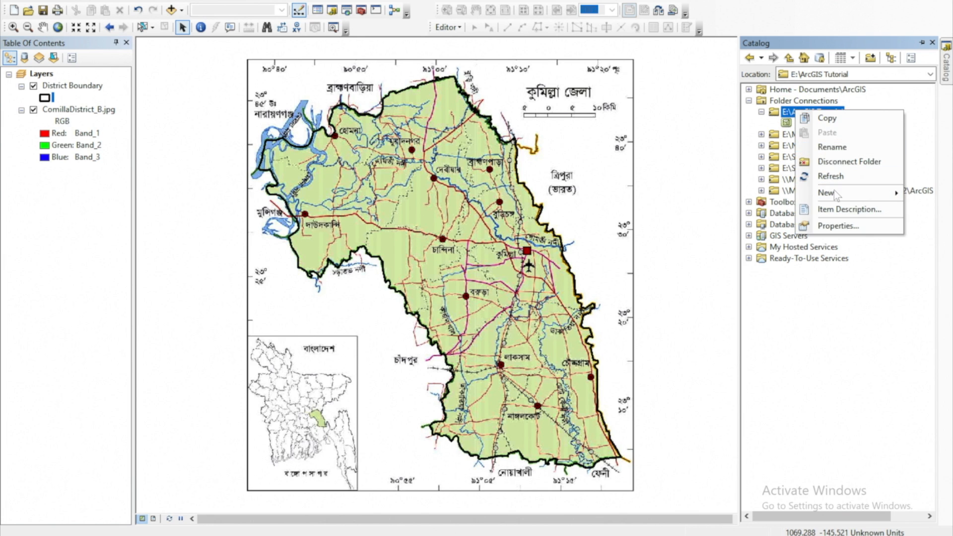
mouse_move(835, 190)
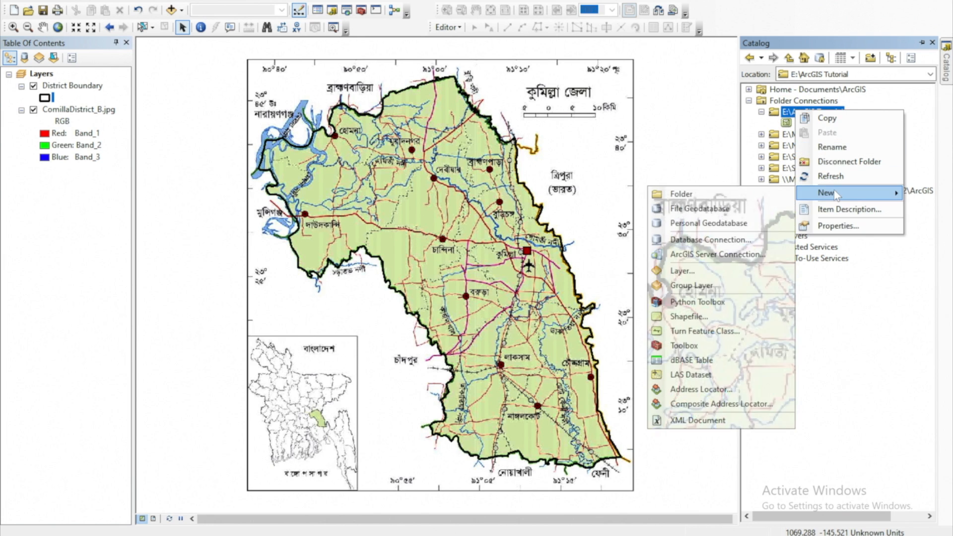
left_click(705, 316)
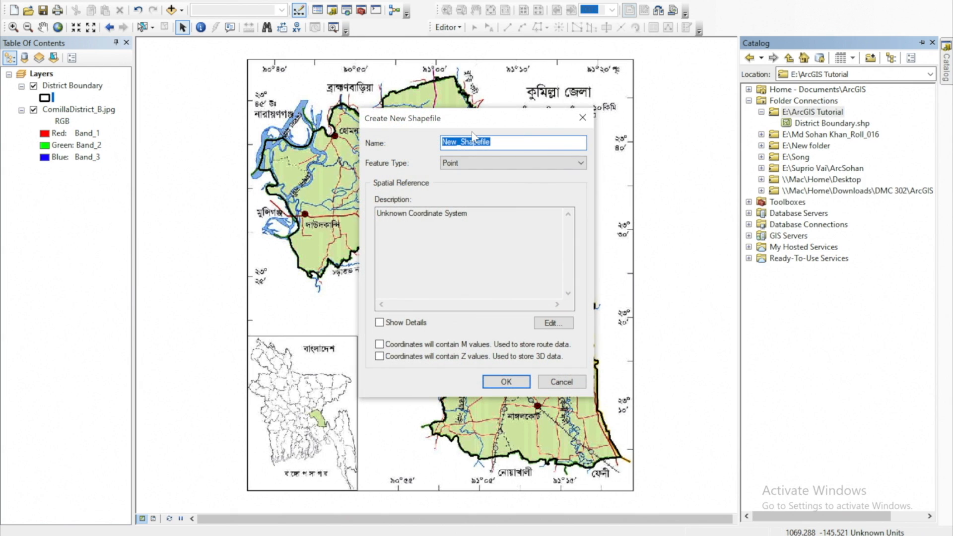
type("Upazilla")
left_click(476, 161)
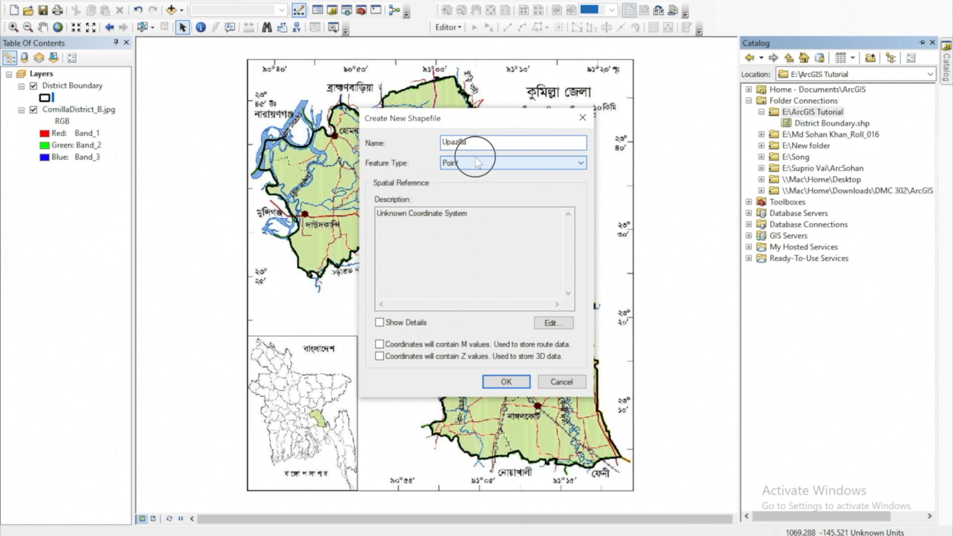
left_click(465, 175)
- Choose the World geographic coordinate system WGS 1984 as the new shapefile's spatial reference
left_click(561, 325)
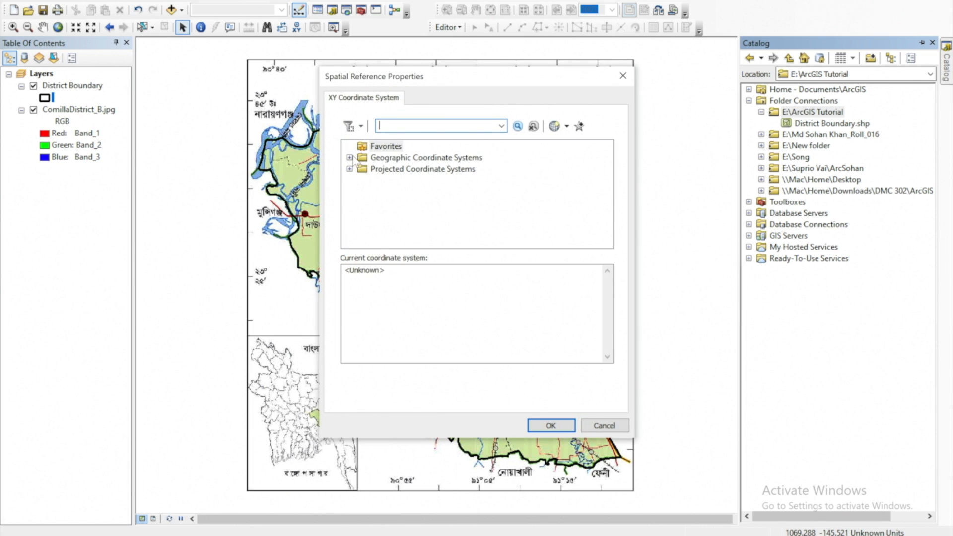
left_click(350, 157)
scroll(415, 205, "down", 3)
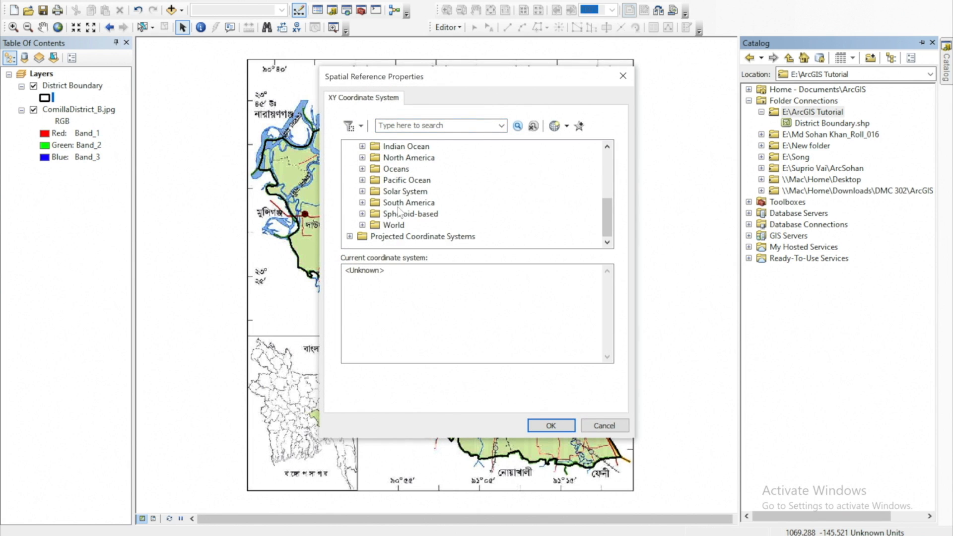
left_click(363, 225)
scroll(392, 213, "down", 5)
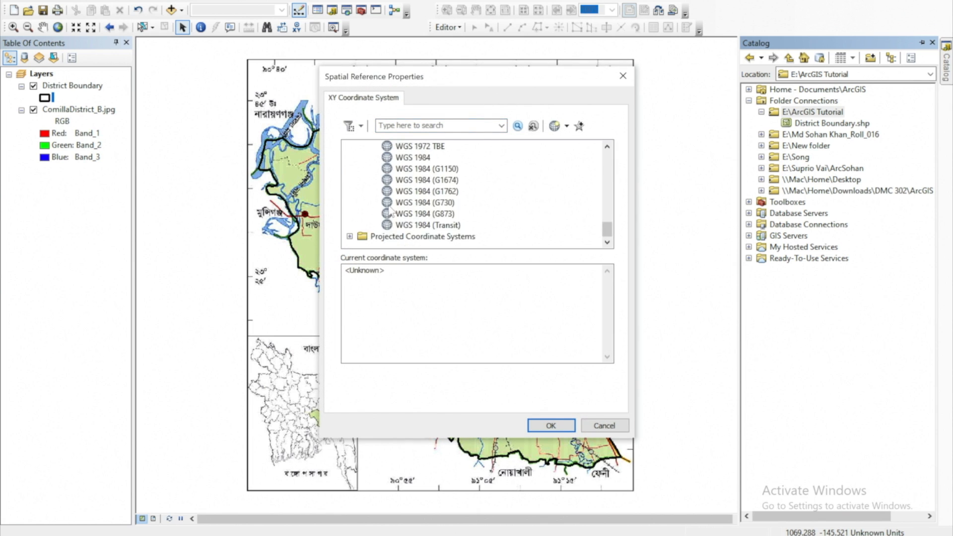
left_click(415, 158)
- Add WGS 1984 to the favorite coordinate systems, apply it, and create the Upazilla shapefile
right_click(418, 159)
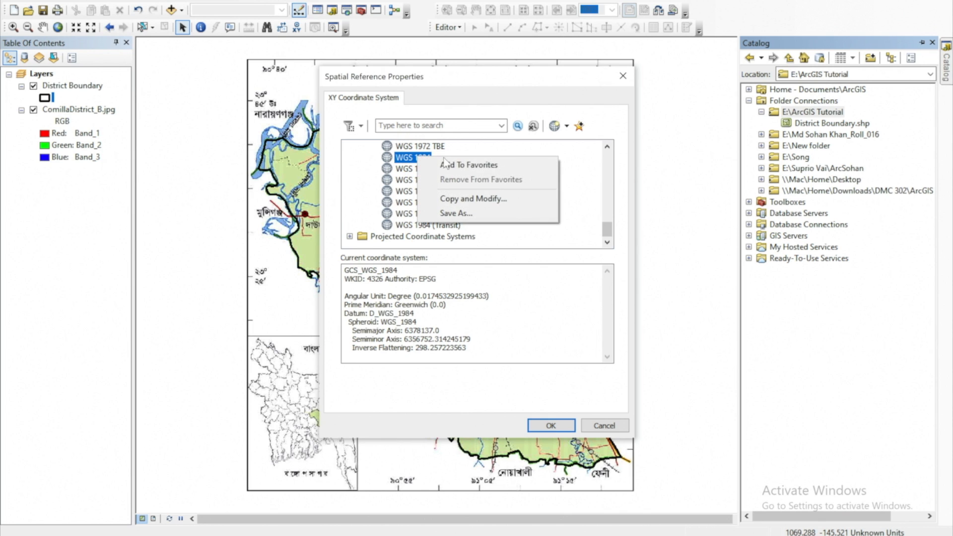
left_click(420, 164)
scroll(410, 171, "up", 1)
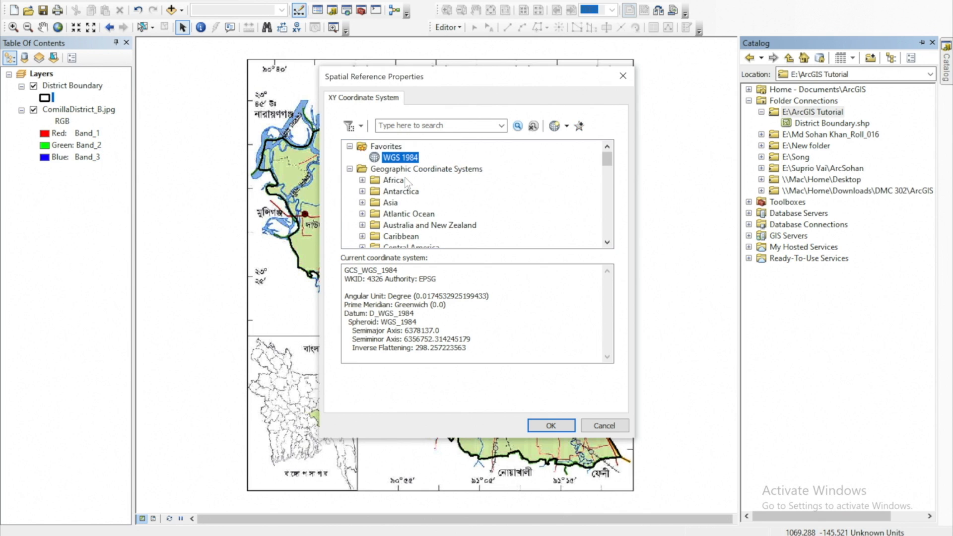
scroll(394, 171, "down", 10)
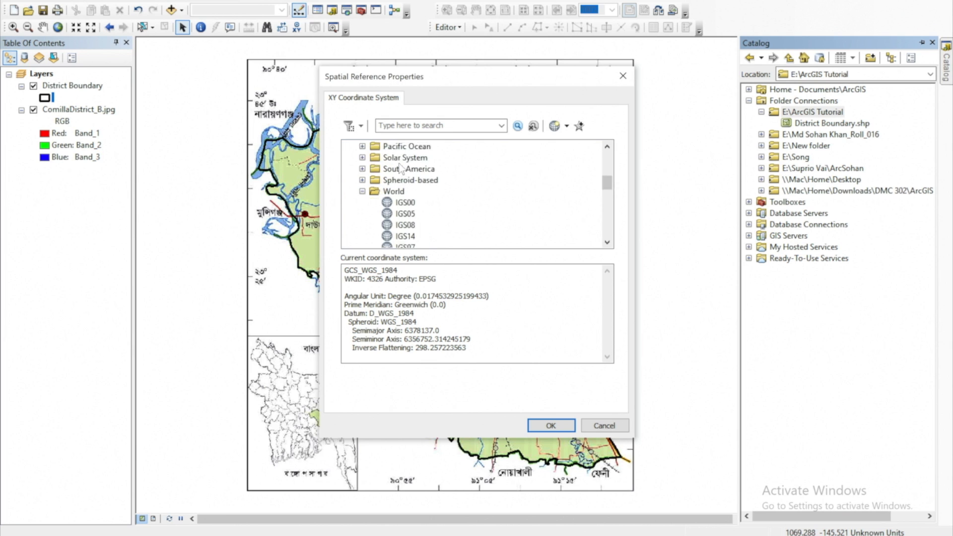
scroll(408, 171, "up", 10)
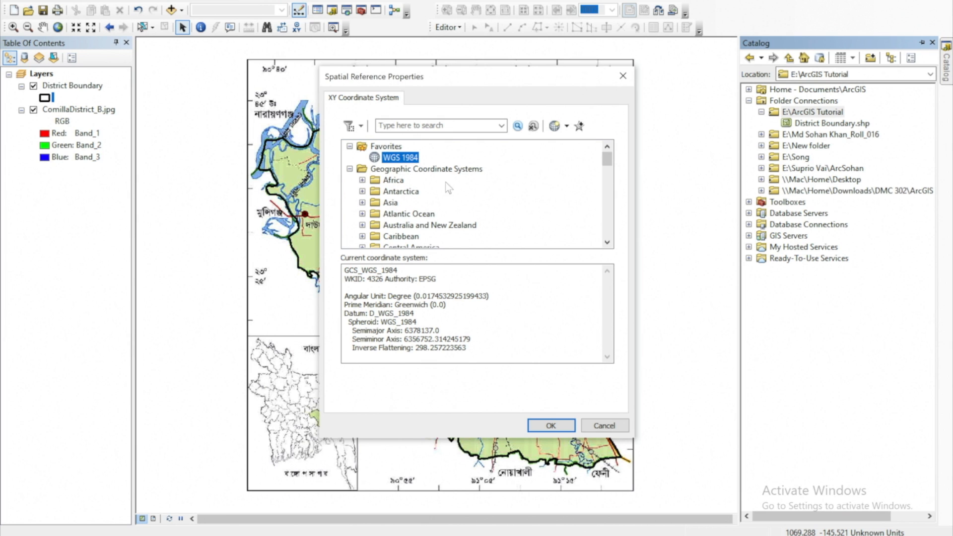
left_click(552, 427)
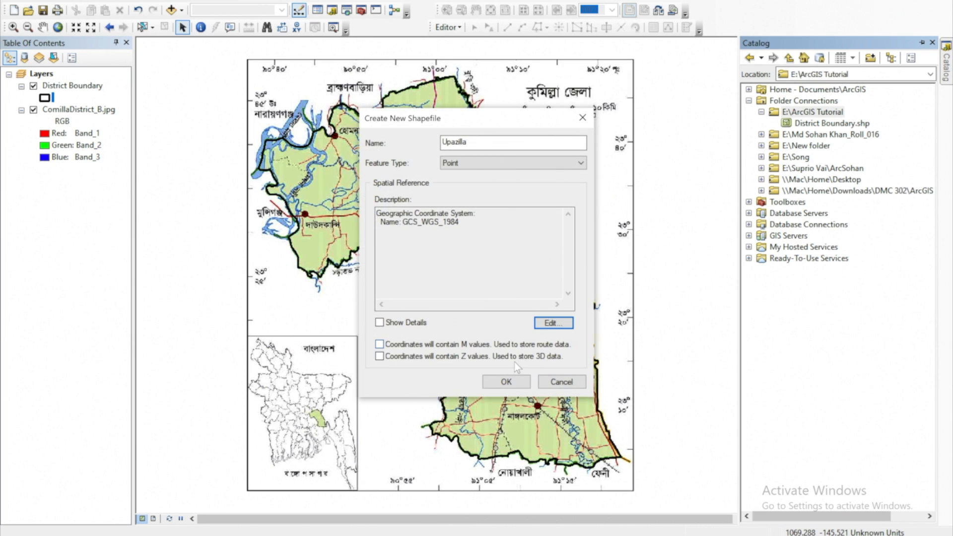
left_click(506, 382)
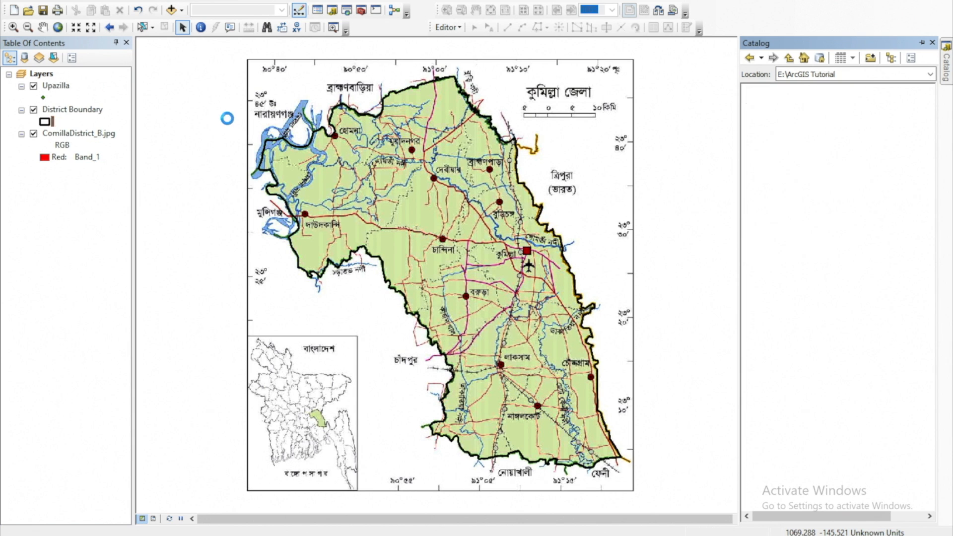
- Choose the Circle 2 marker as the Upazilla layer's symbol
left_click(44, 97)
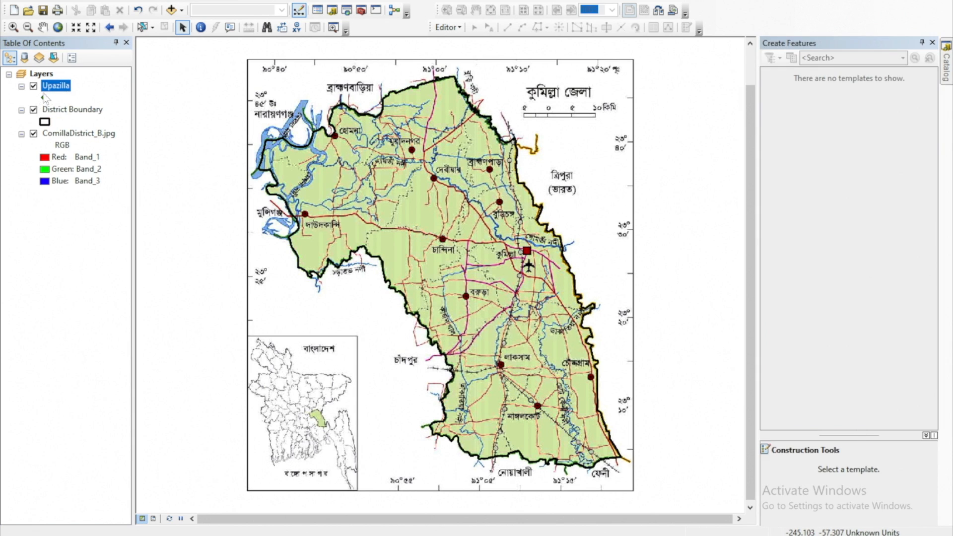
left_click(43, 98)
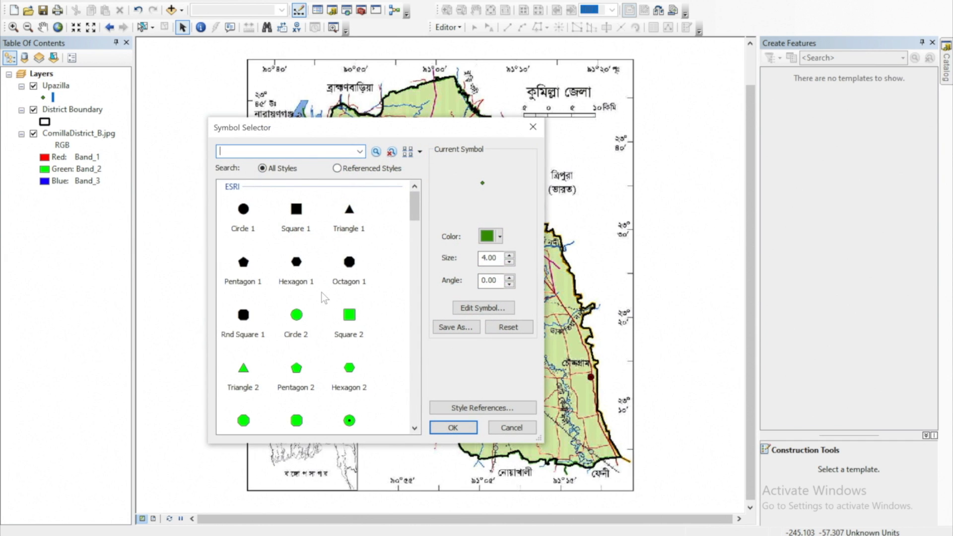
scroll(322, 295, "down", 6)
scroll(324, 284, "down", 3)
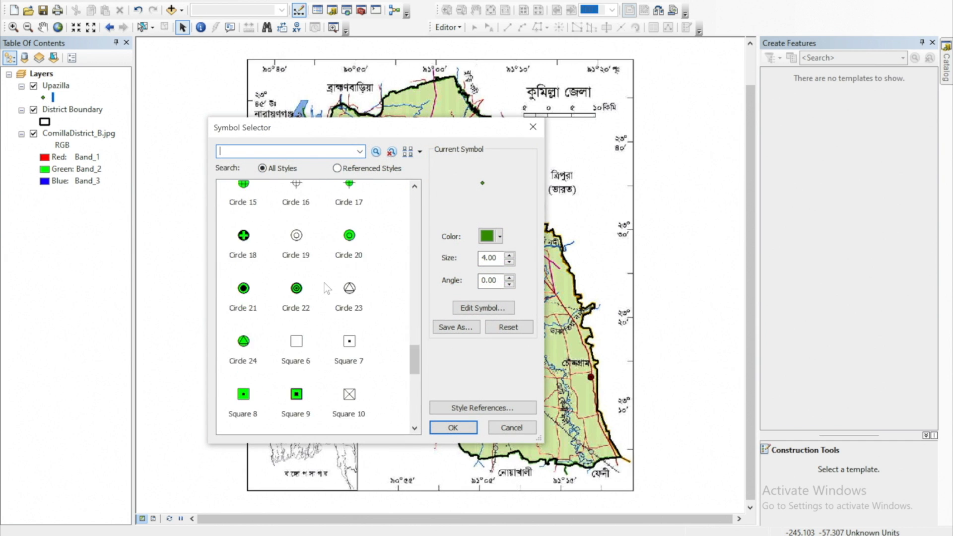
scroll(324, 283, "up", 9)
left_click(297, 316)
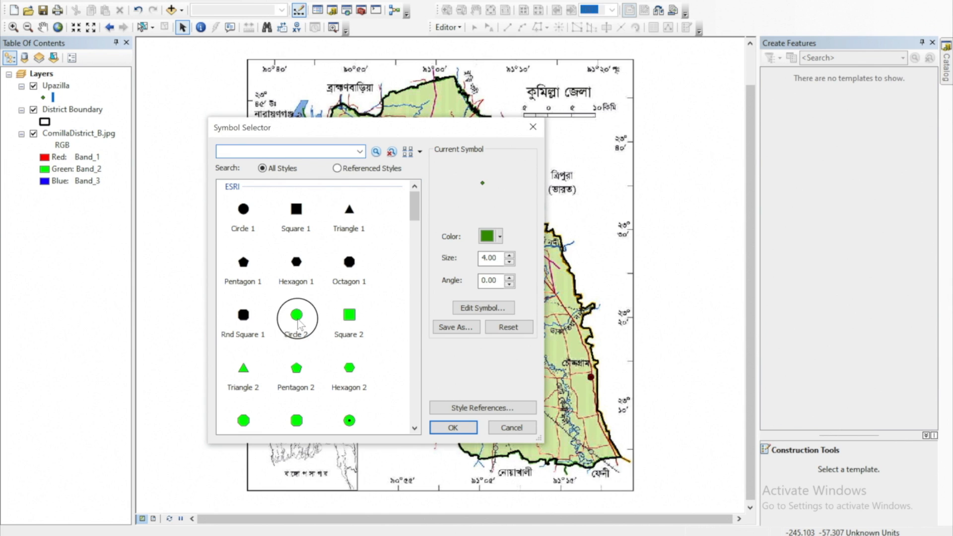
- Set the Upazilla marker's color to red and its size to 15, and apply the symbol
left_click(500, 237)
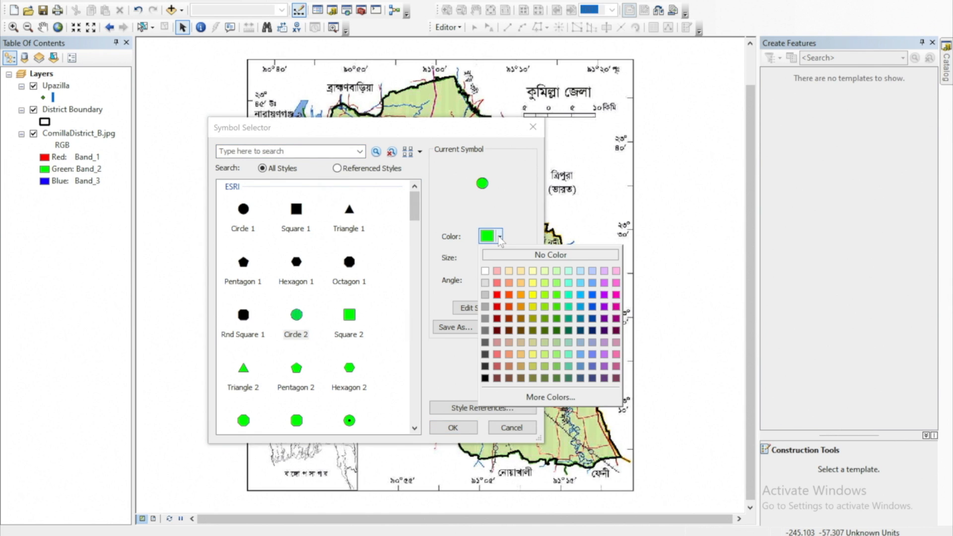
left_click(497, 307)
left_click(510, 262)
left_click(510, 262)
left_click(510, 262)
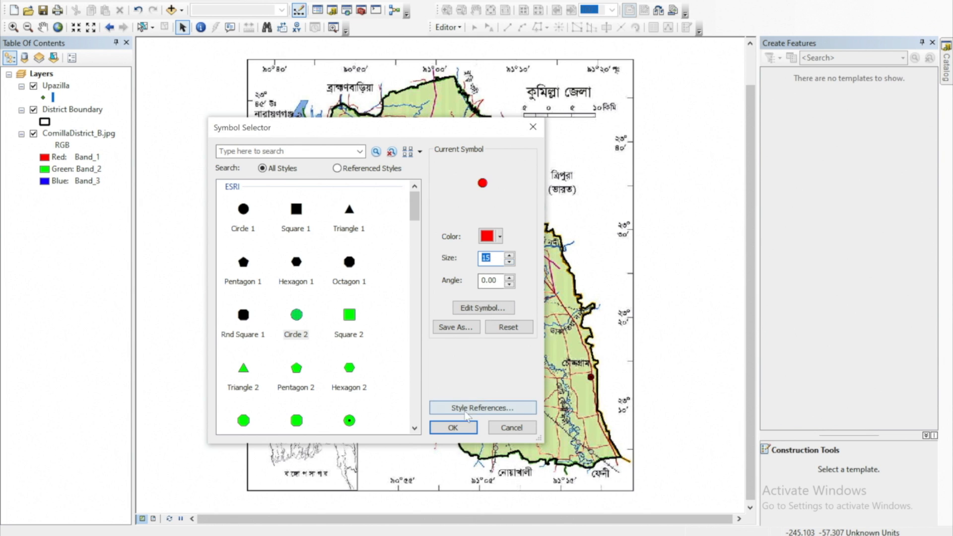
left_click(452, 427)
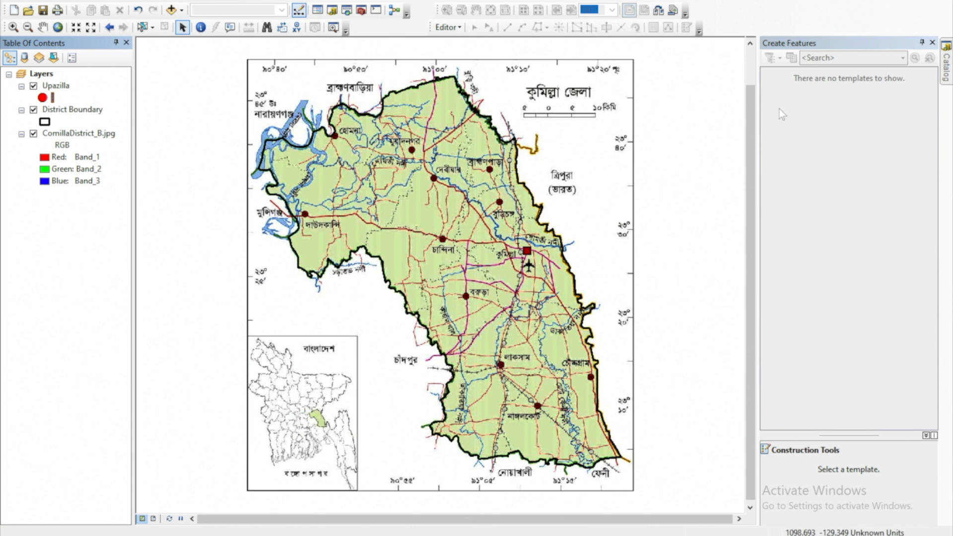
- Start an edit session on the Upazilla layer and choose its feature template with the Point construction tool
left_click(444, 31)
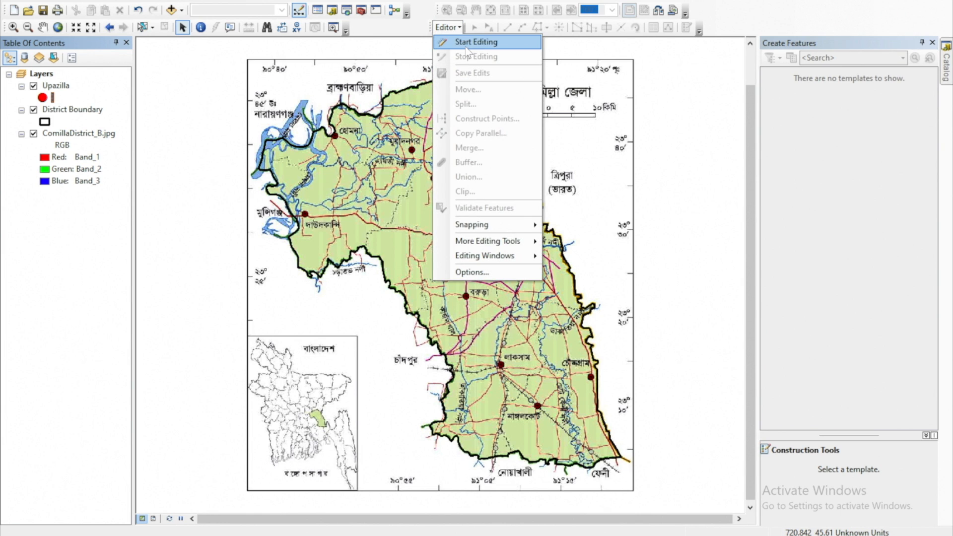
left_click(466, 46)
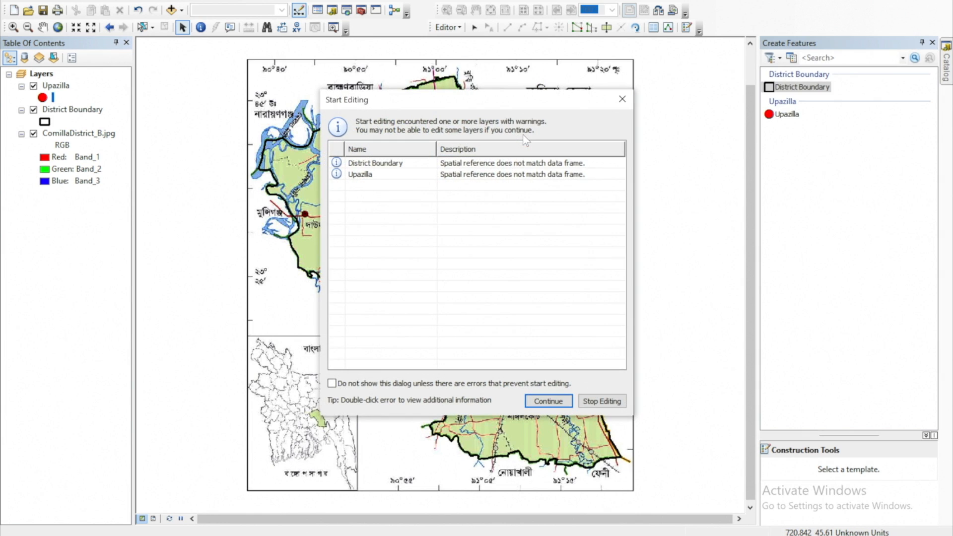
left_click(362, 174)
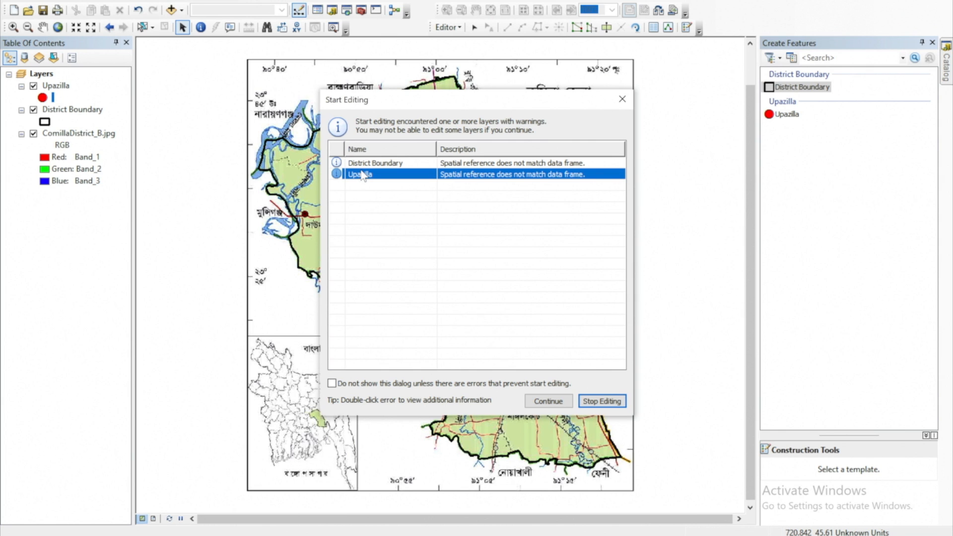
left_click(553, 401)
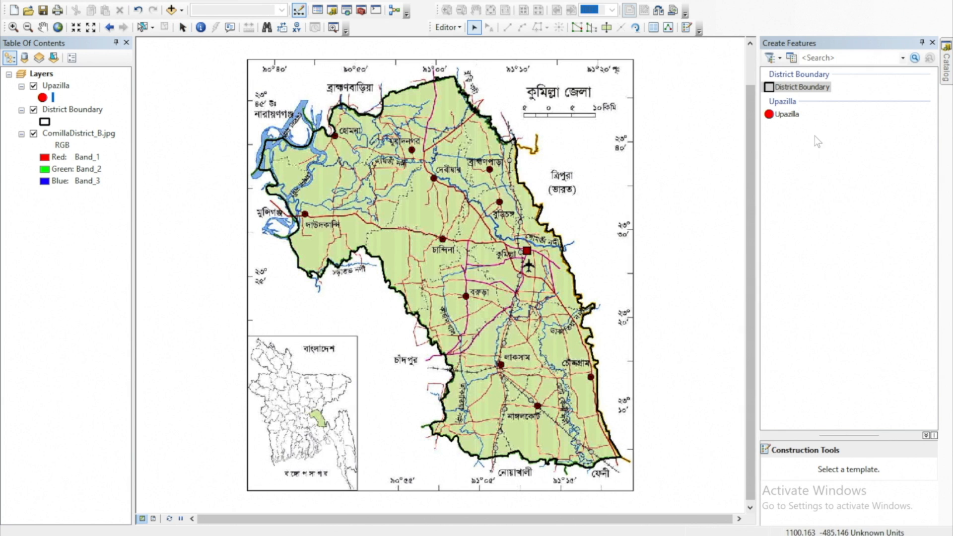
left_click(787, 114)
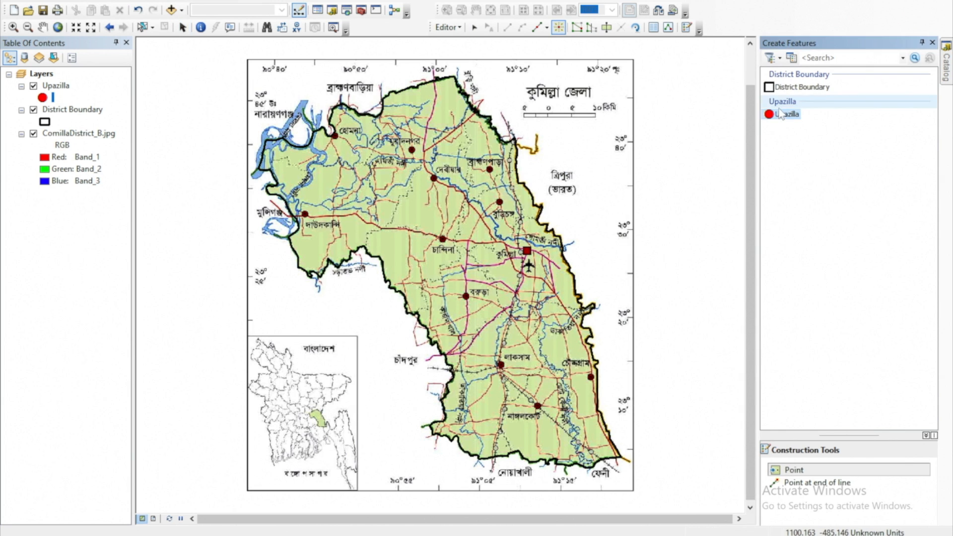
left_click(800, 469)
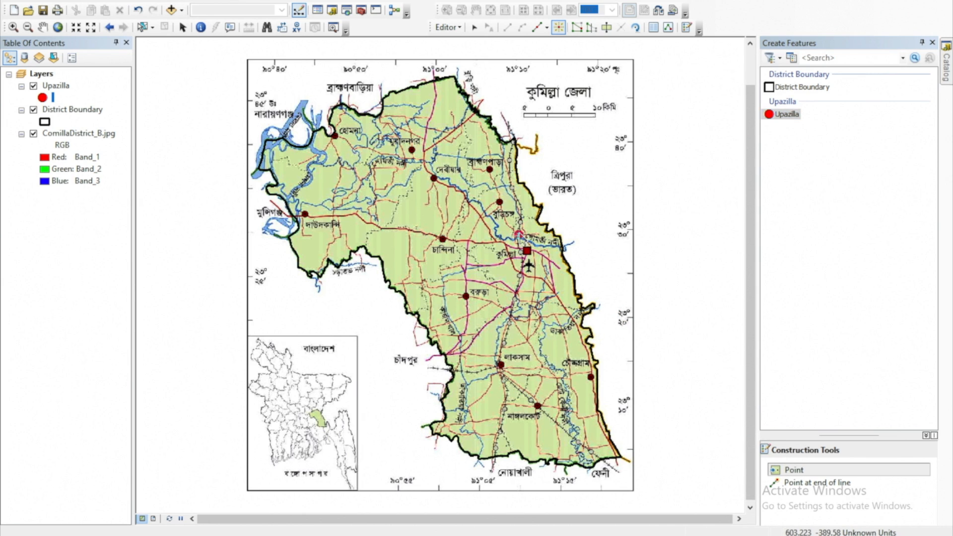
- Place Upazilla points on the Homna, Muradnagar, Debidwar, Daudkandi, Brahmanpara, Burichang, Chandina and Barura town markers
left_click(337, 140)
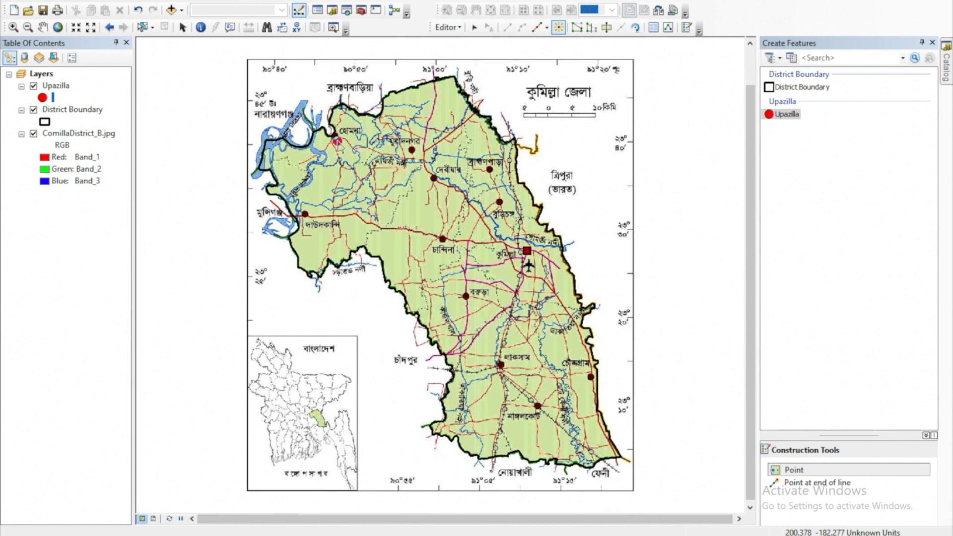
scroll(338, 145, "down", 5)
scroll(335, 134, "up", 1)
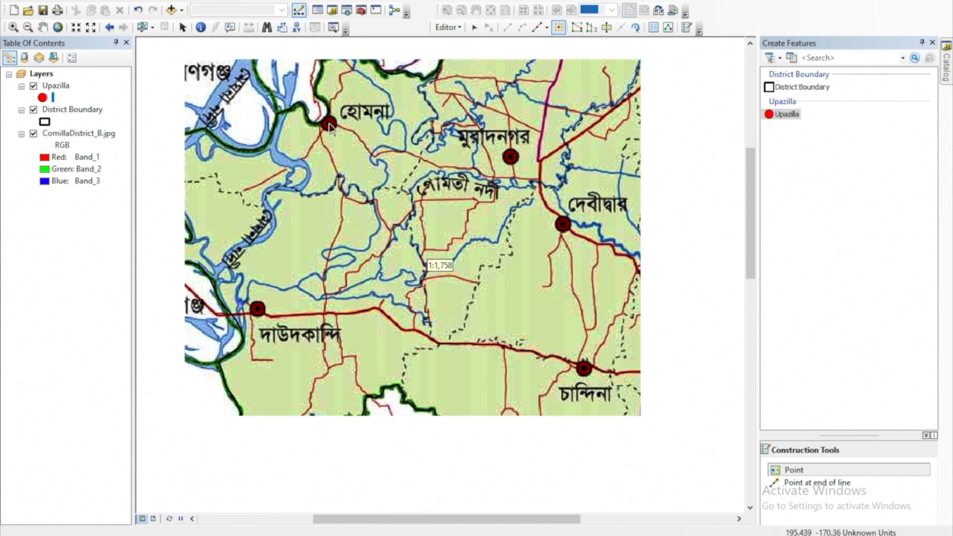
scroll(330, 131, "up", 1)
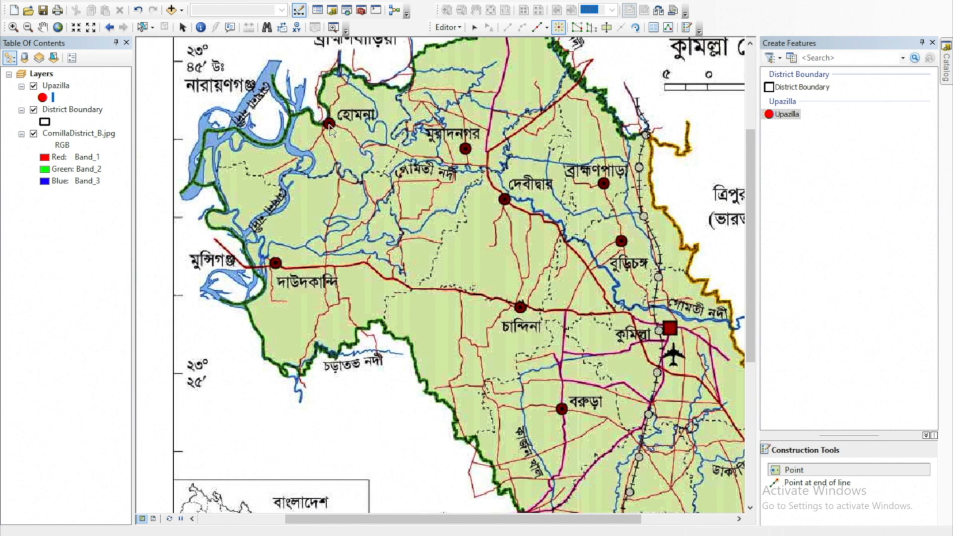
left_click(330, 125)
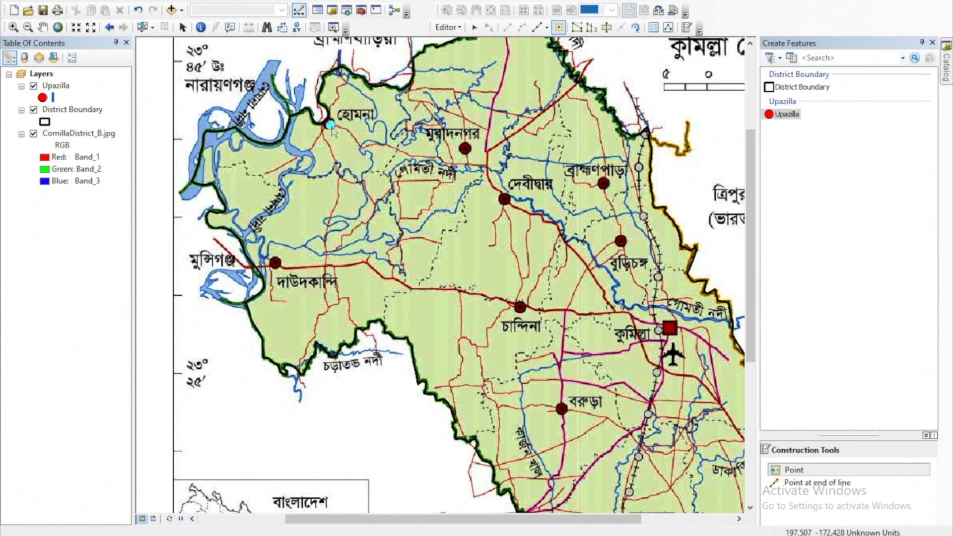
left_click(465, 148)
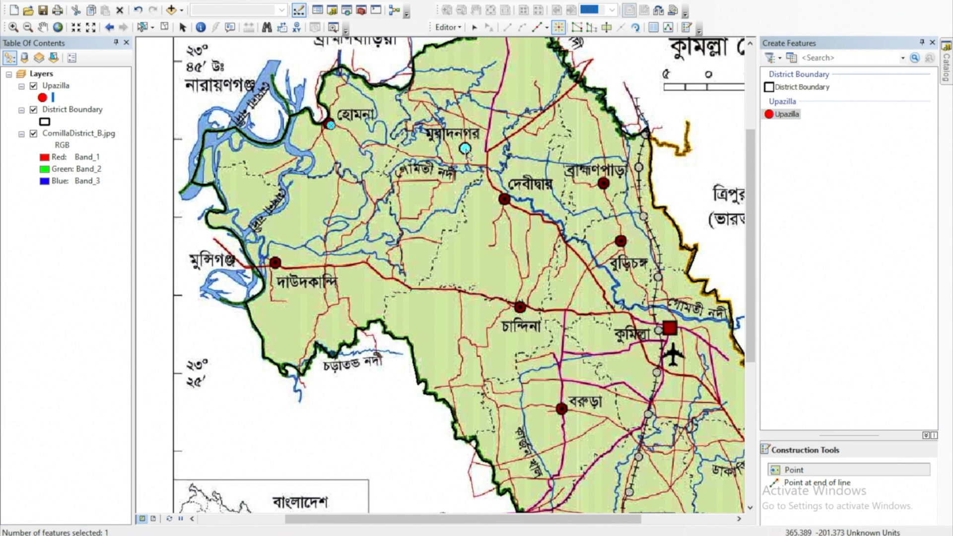
left_click(504, 200)
left_click(603, 183)
left_click(620, 241)
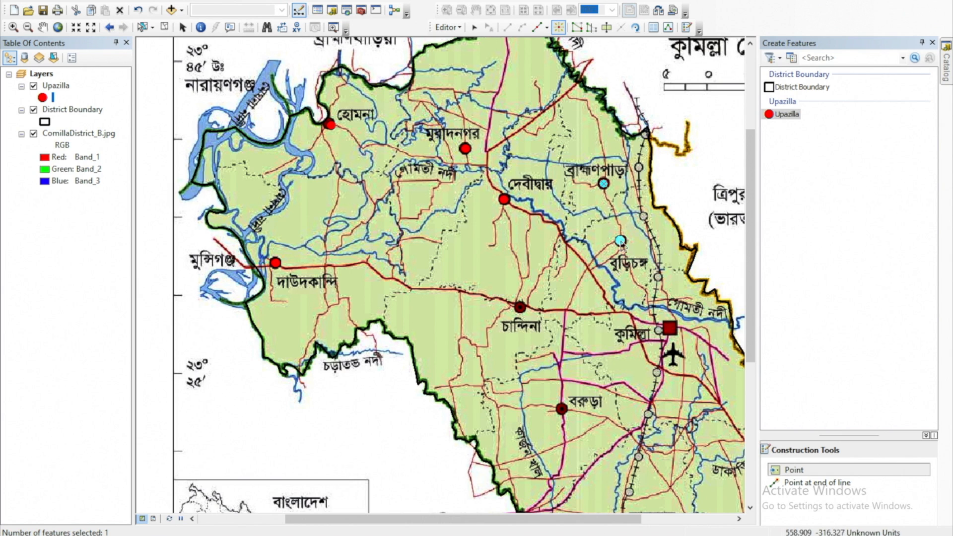
left_click(521, 308)
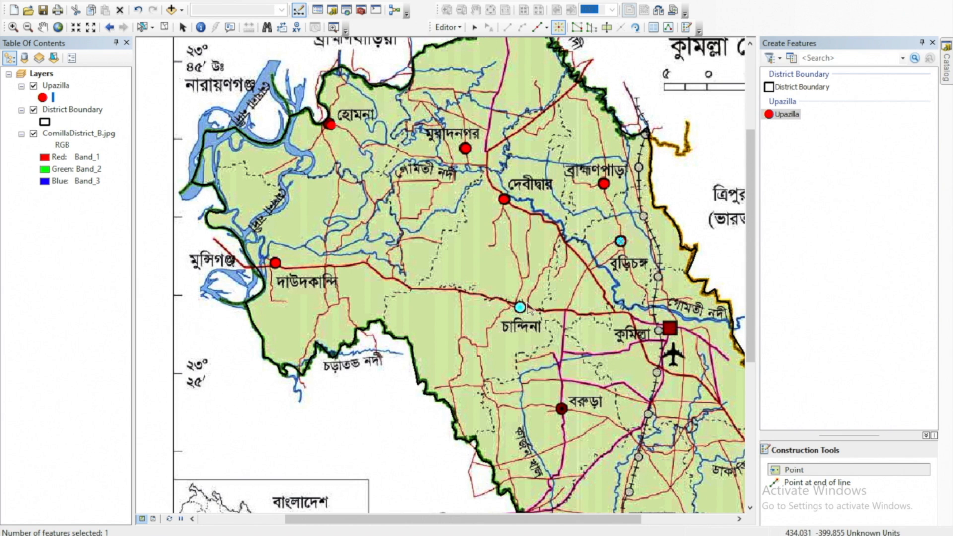
left_click(561, 410)
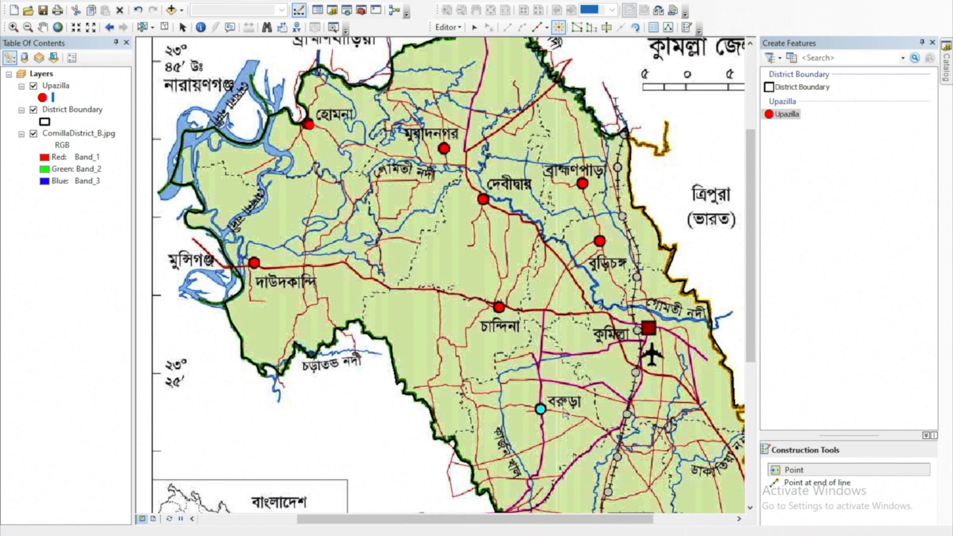
- Place Upazilla points on the Laksam, Chauddagram and Nangalkot town markers in the southern part of the district
key("Right")
key("Down")
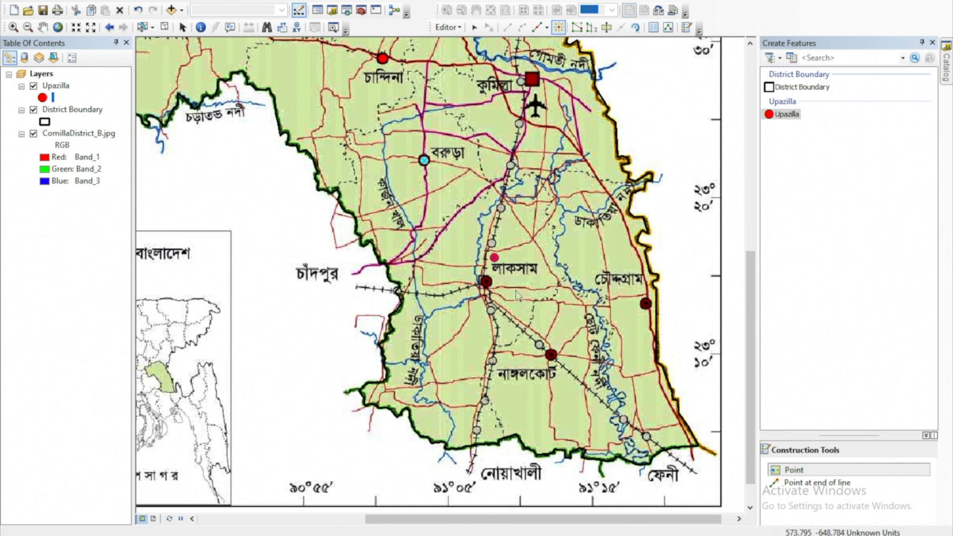
left_click(487, 282)
left_click(645, 304)
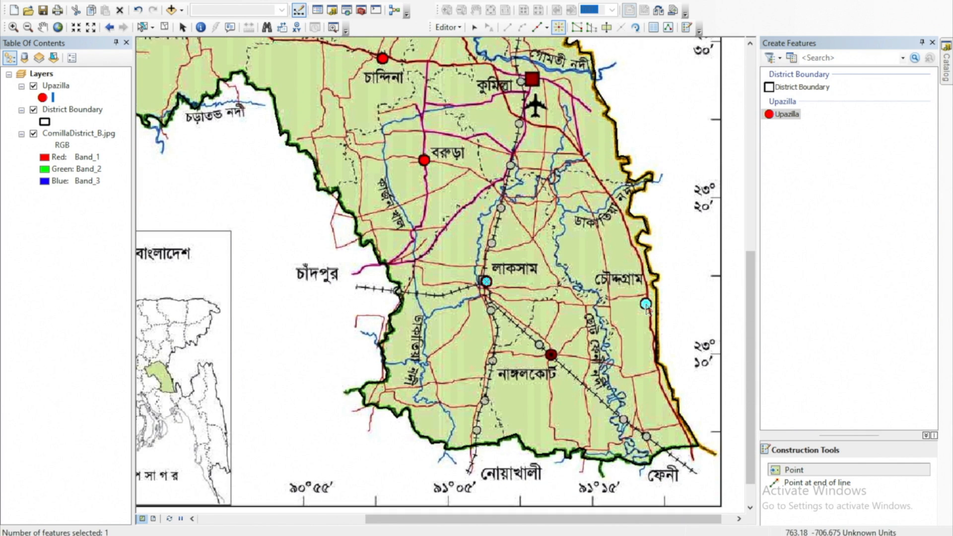
left_click(551, 355)
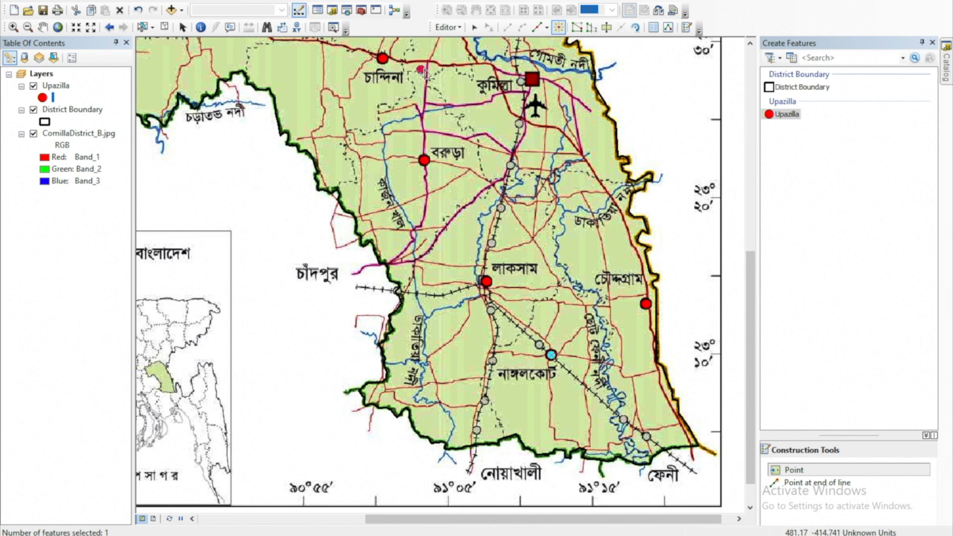
- End the edit session and save the placed Upazilla points
left_click(447, 28)
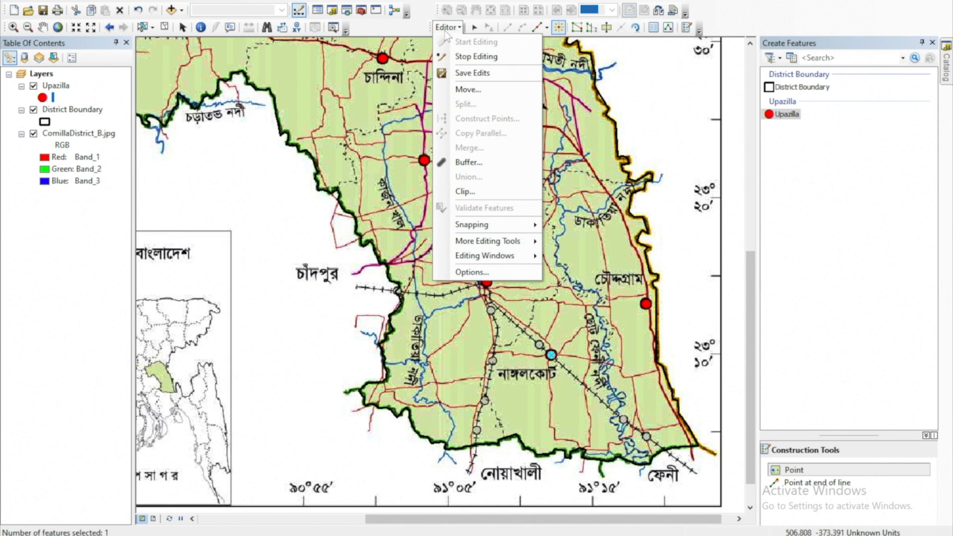
left_click(462, 56)
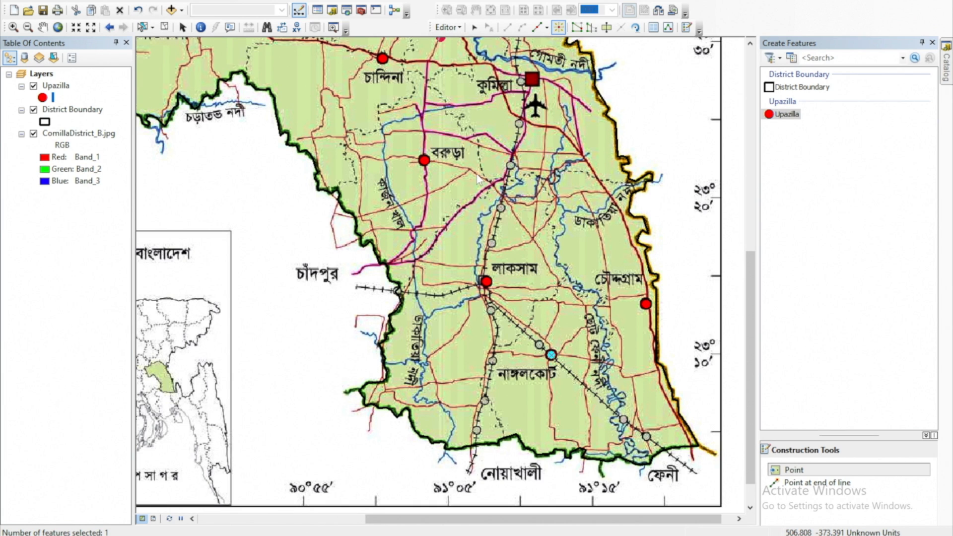
left_click(438, 303)
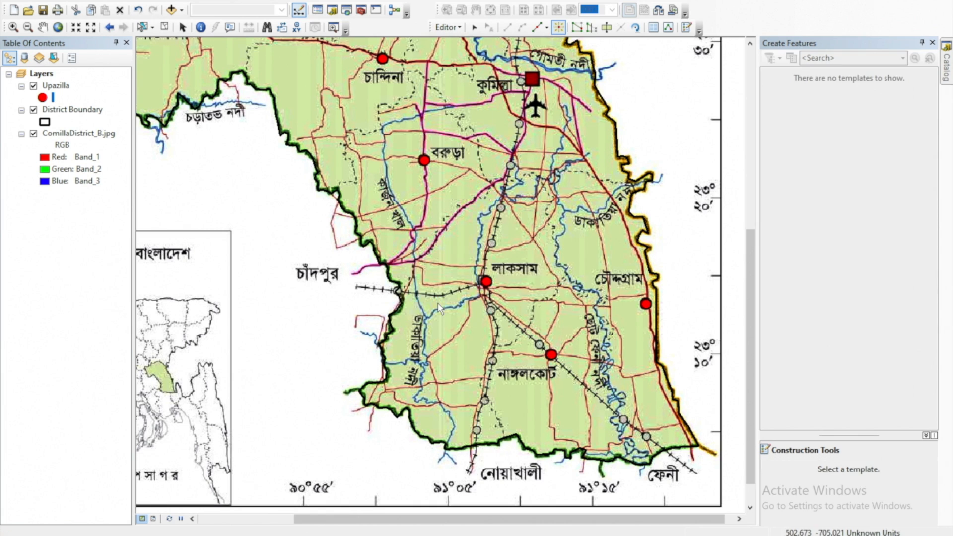
- Check the digitized boundary and points at full extent by temporarily hiding the ComillaDistrict_B.jpg image
left_click(59, 27)
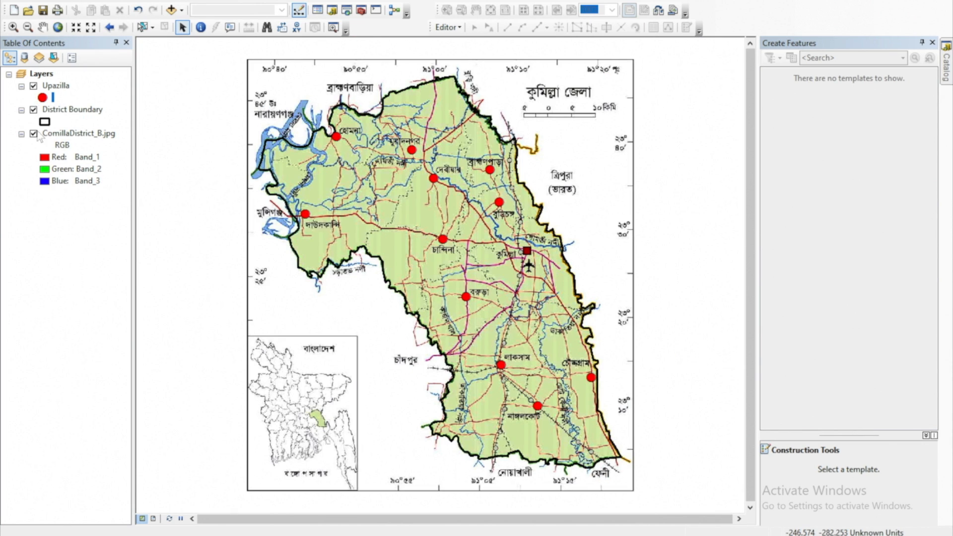
left_click(34, 135)
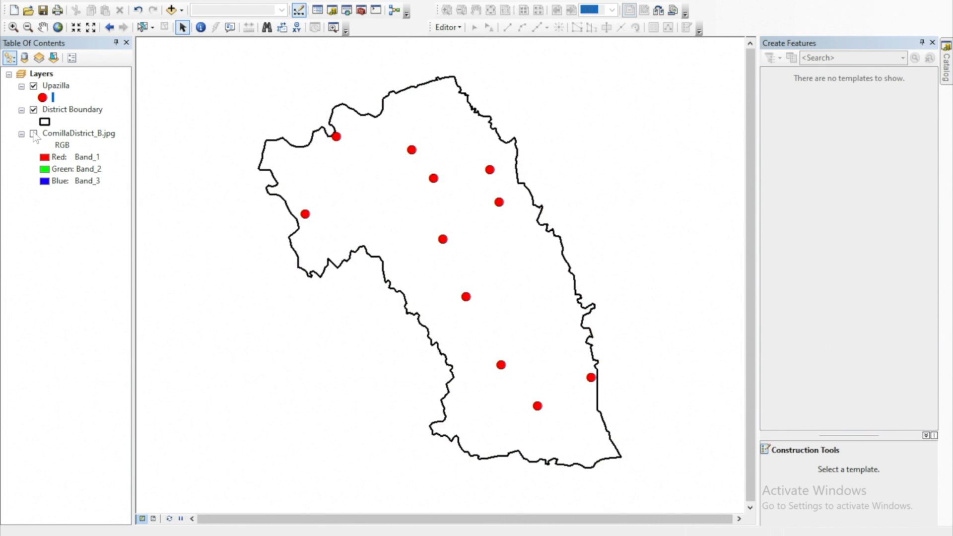
left_click(33, 134)
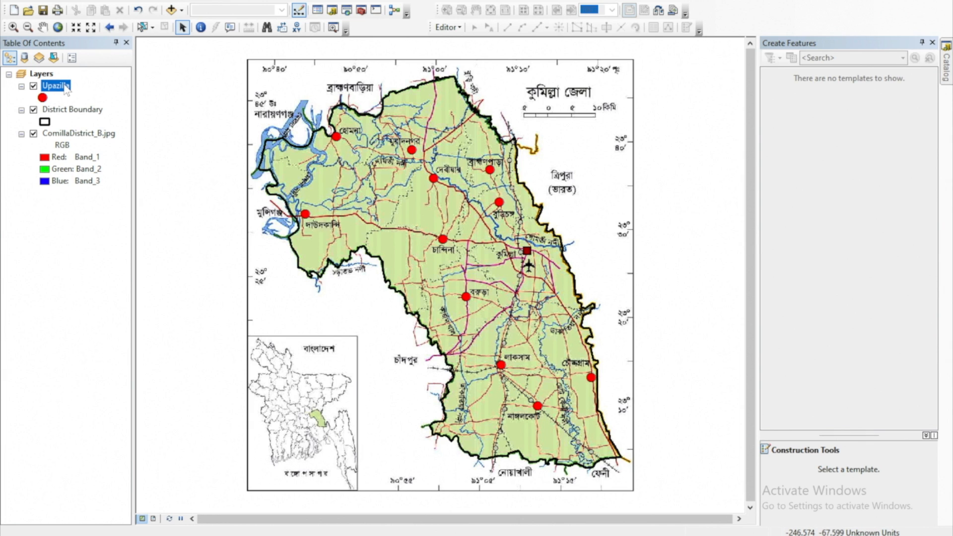
- Add a Text field named Upazilla to the Upazilla layer's attribute table
right_click(65, 86)
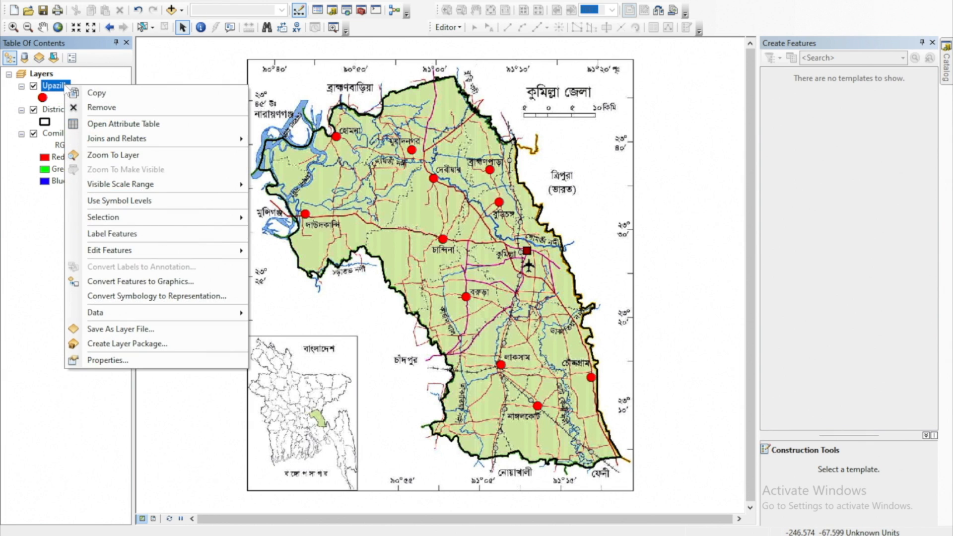
left_click(113, 125)
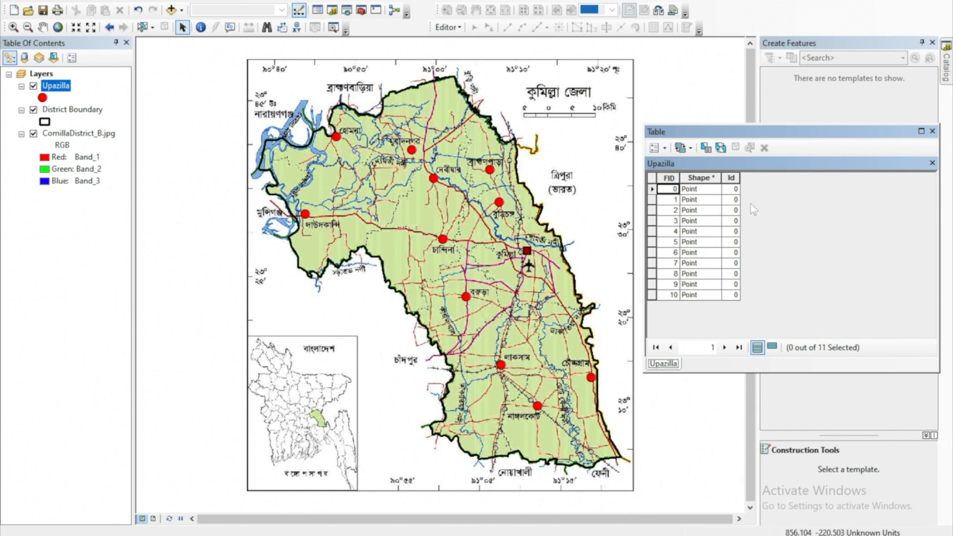
left_click(664, 149)
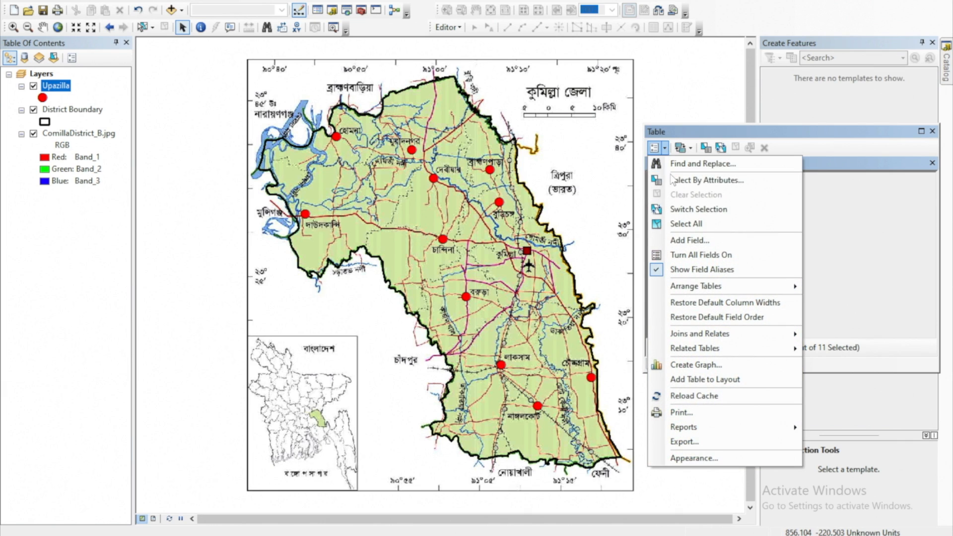
left_click(695, 241)
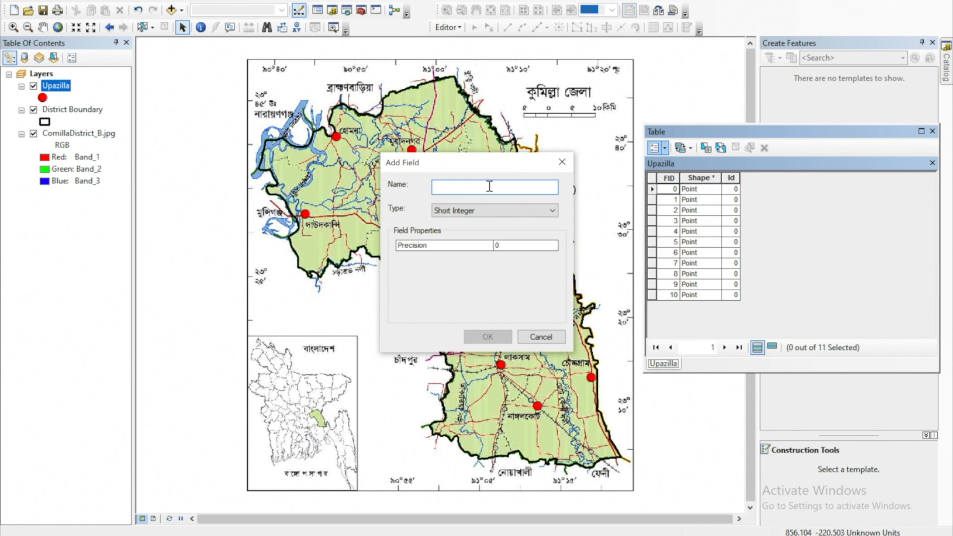
type("Upazilla")
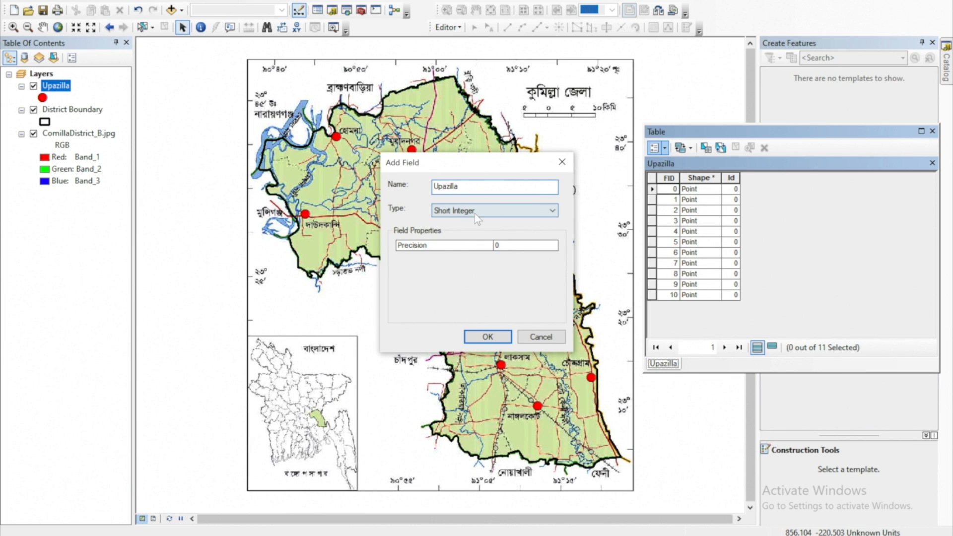
left_click(555, 210)
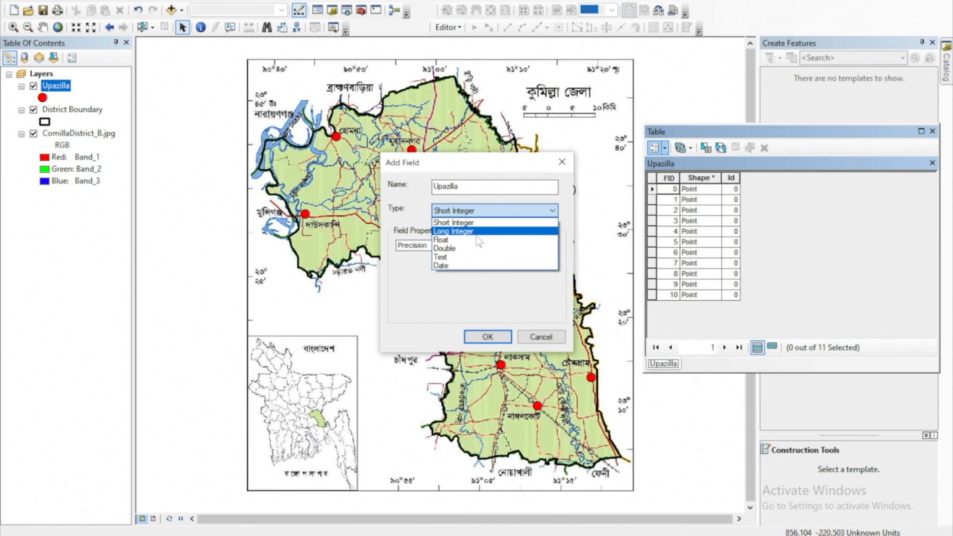
left_click(462, 259)
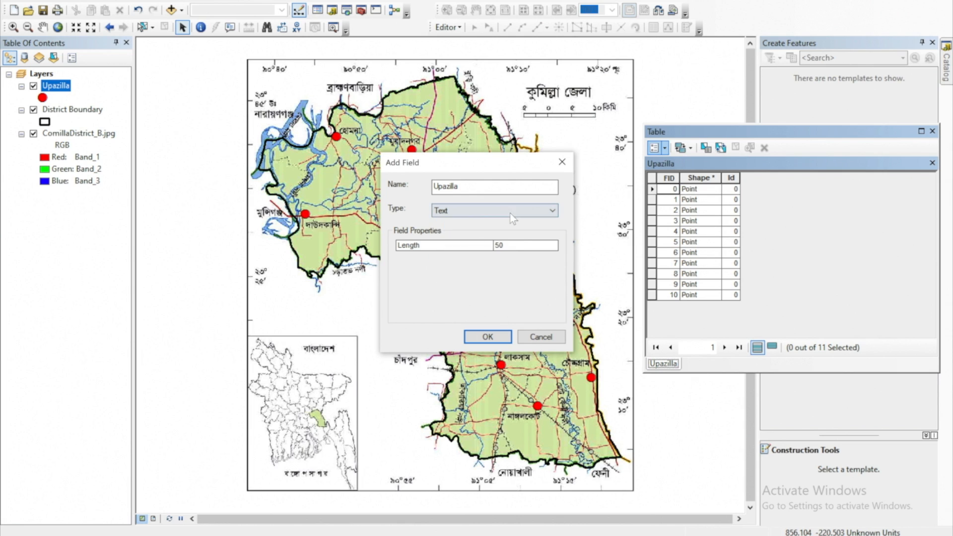
left_click(508, 242)
double_click(509, 242)
left_click(508, 242)
left_click(488, 338)
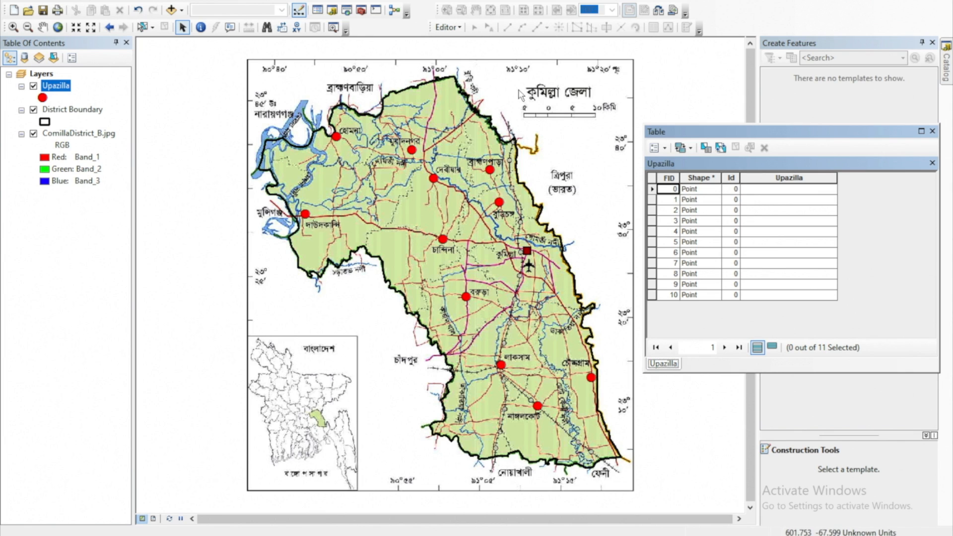
- Start an edit session for the Upazilla layer and continue despite the spatial reference warnings
left_click(457, 28)
left_click(460, 44)
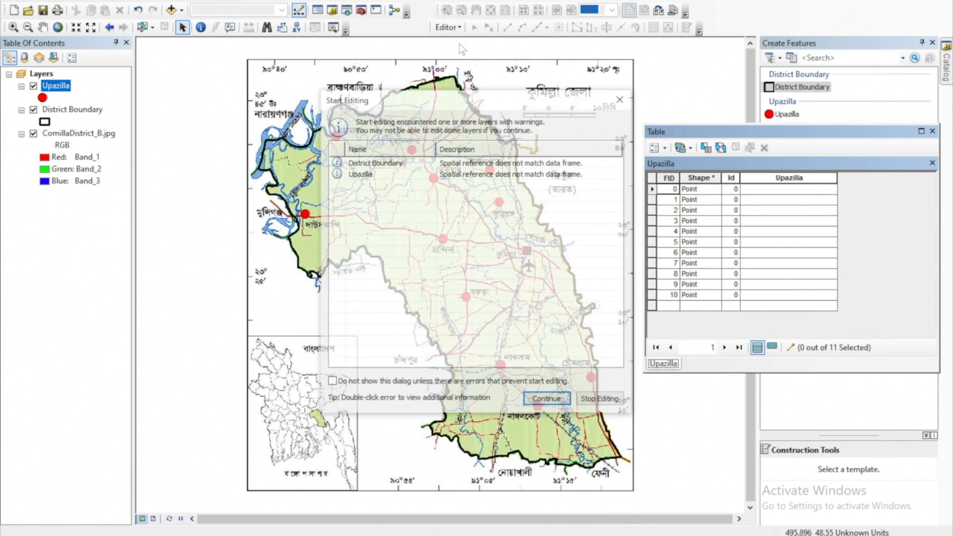
left_click(358, 174)
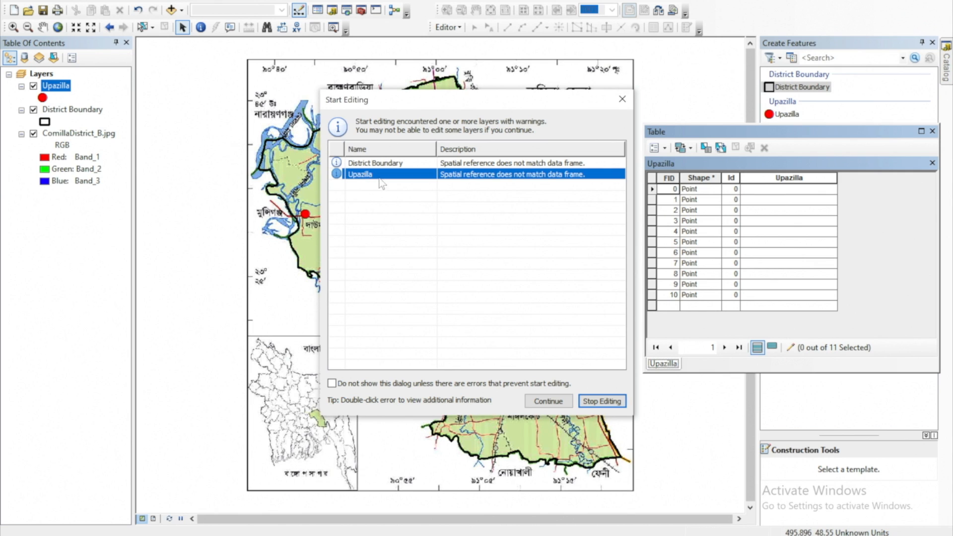
left_click(549, 402)
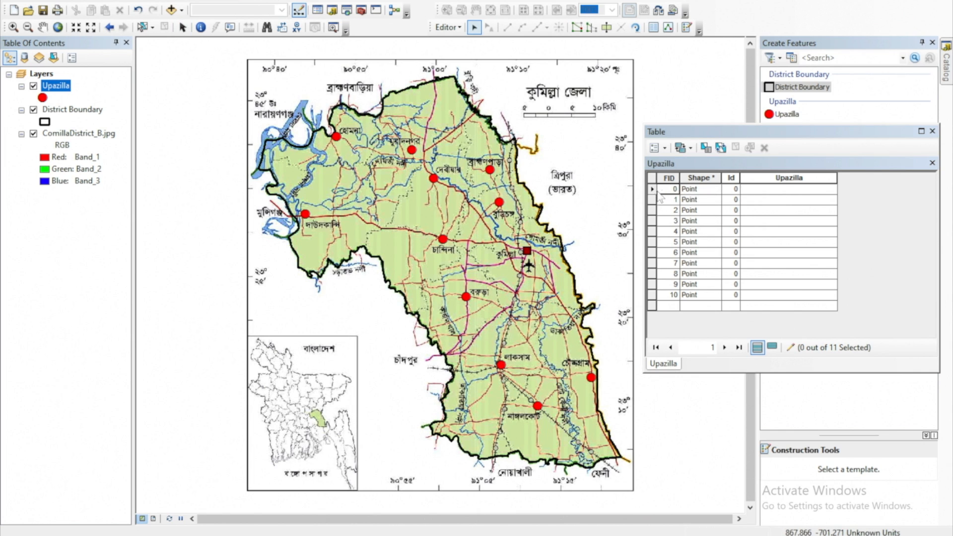
- Enter Homna and Muradnagar in the Upazilla field for the points with FID 0 and 1
left_click(763, 193)
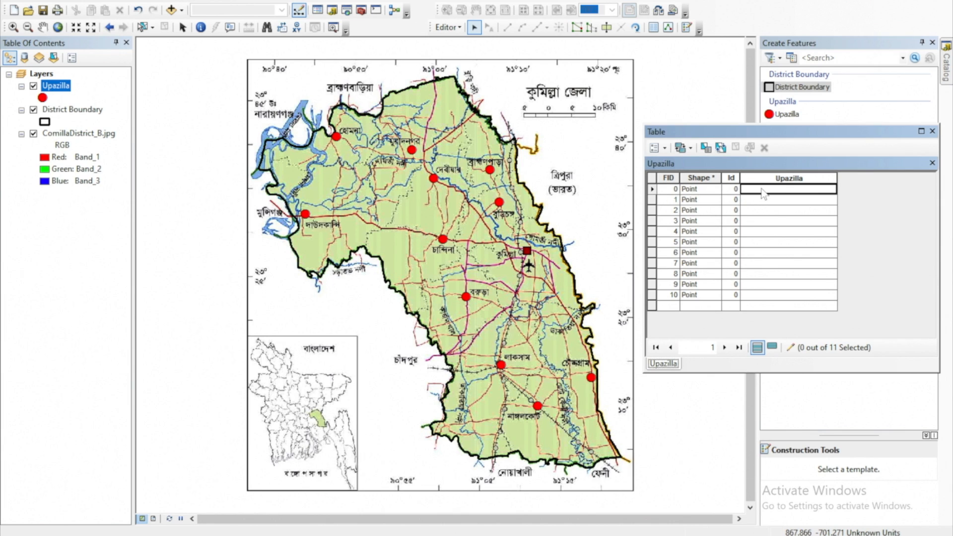
left_click(651, 191)
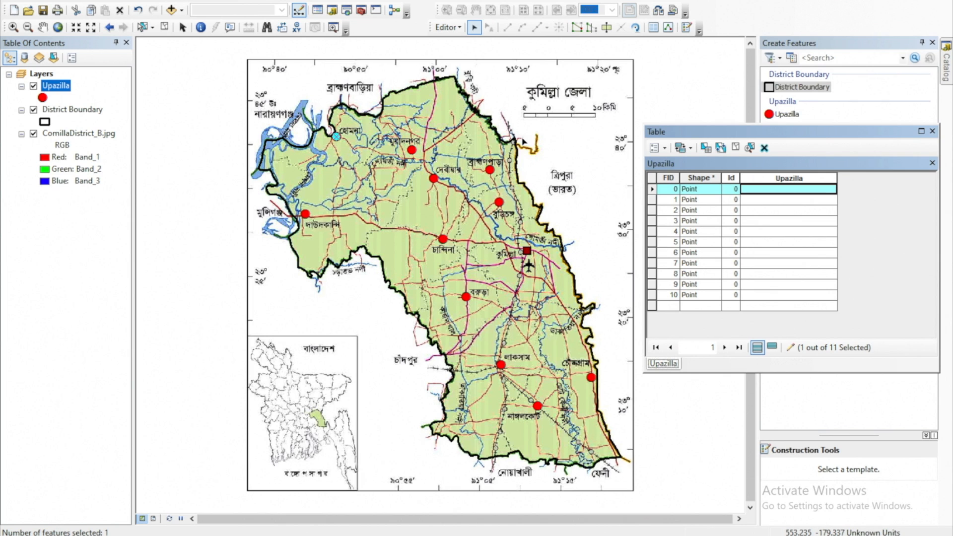
left_click(765, 192)
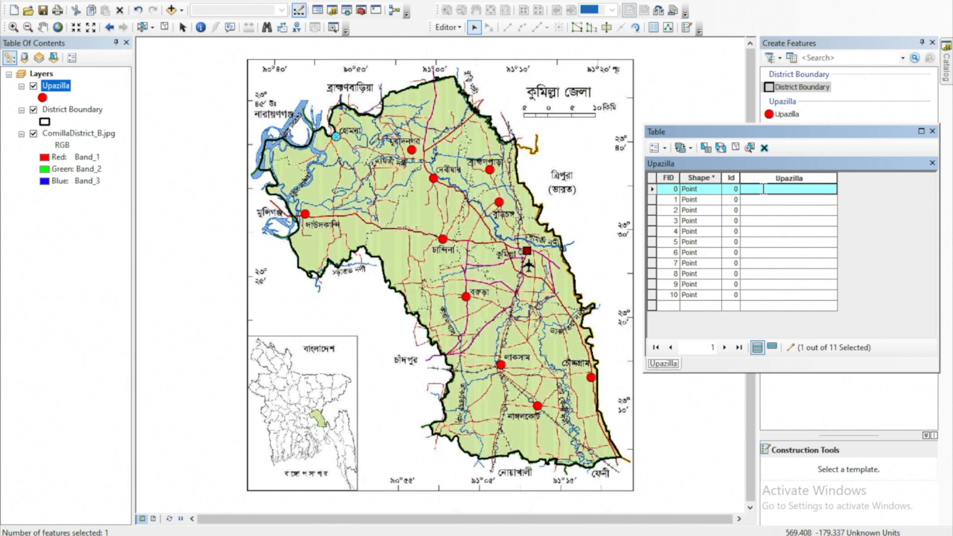
type("Homna")
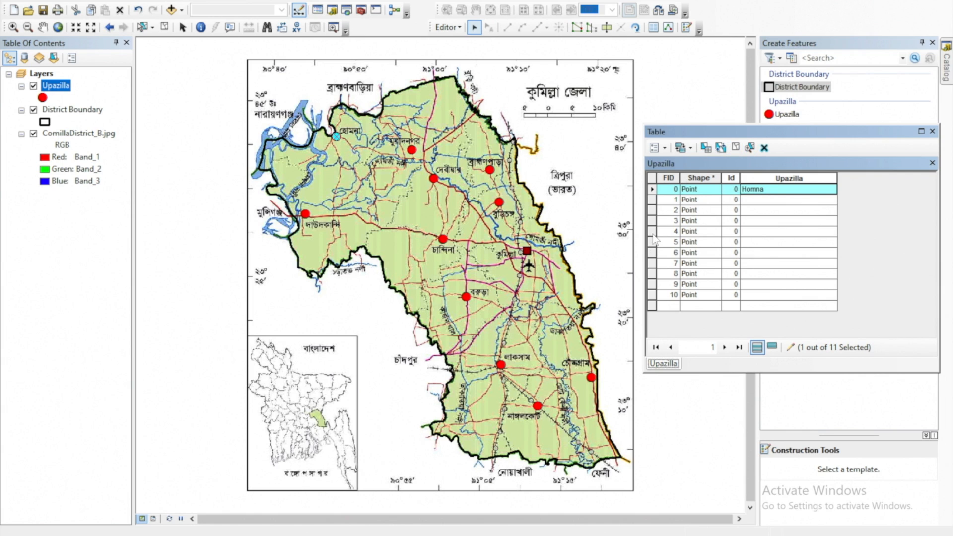
left_click(652, 198)
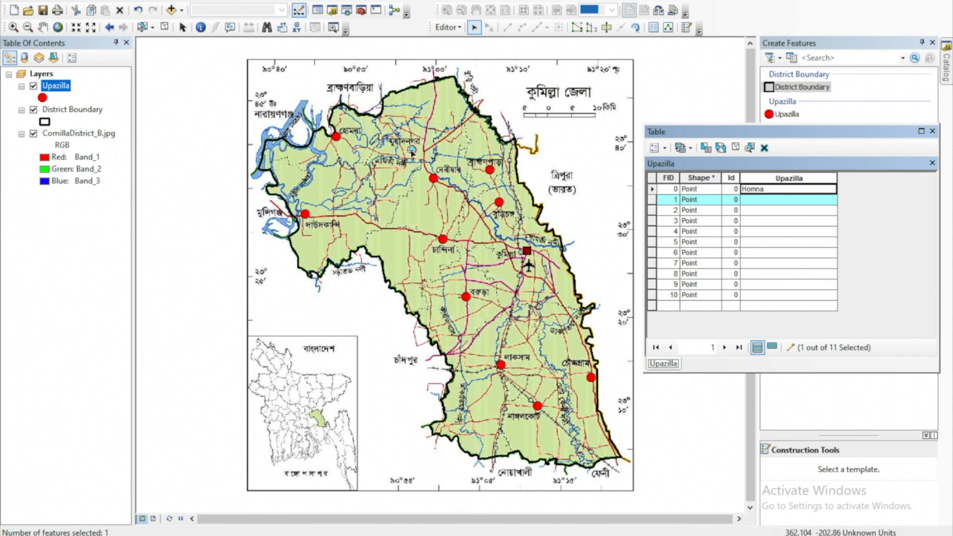
left_click(765, 199)
type("Muradnagar")
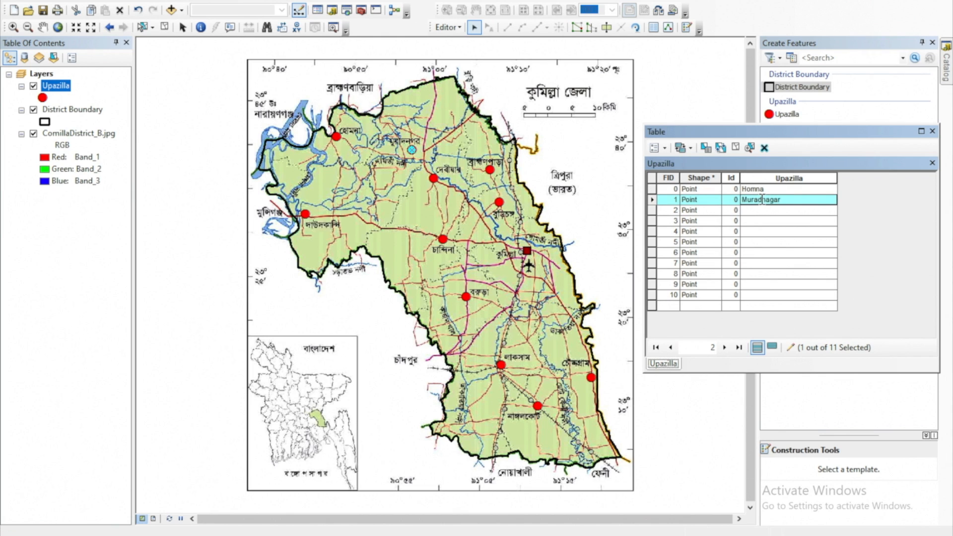
- Enter Daudkandi and Debidar in the Upazilla field for the points with FID 2 and 3
left_click(652, 210)
left_click(758, 209)
type("Daudkandi")
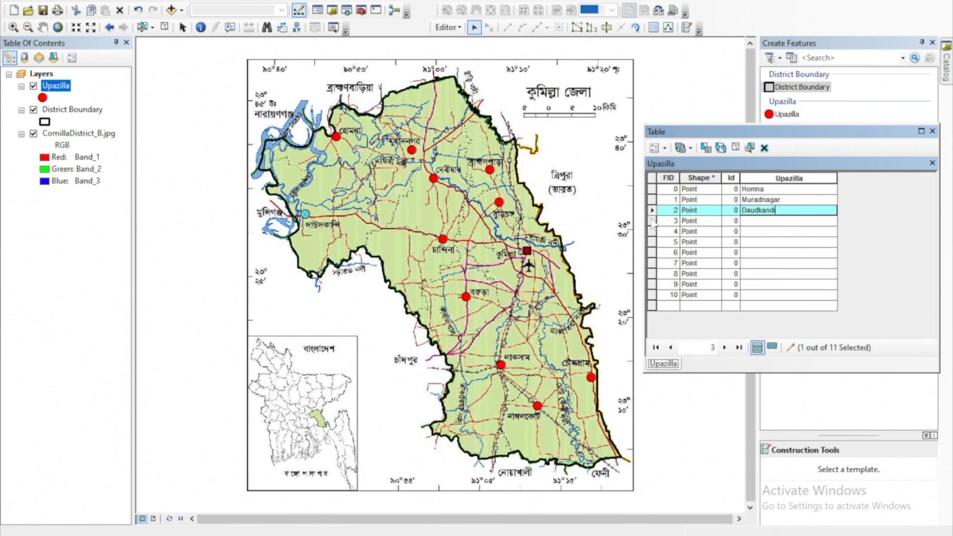
left_click(652, 221)
left_click(756, 220)
type("De")
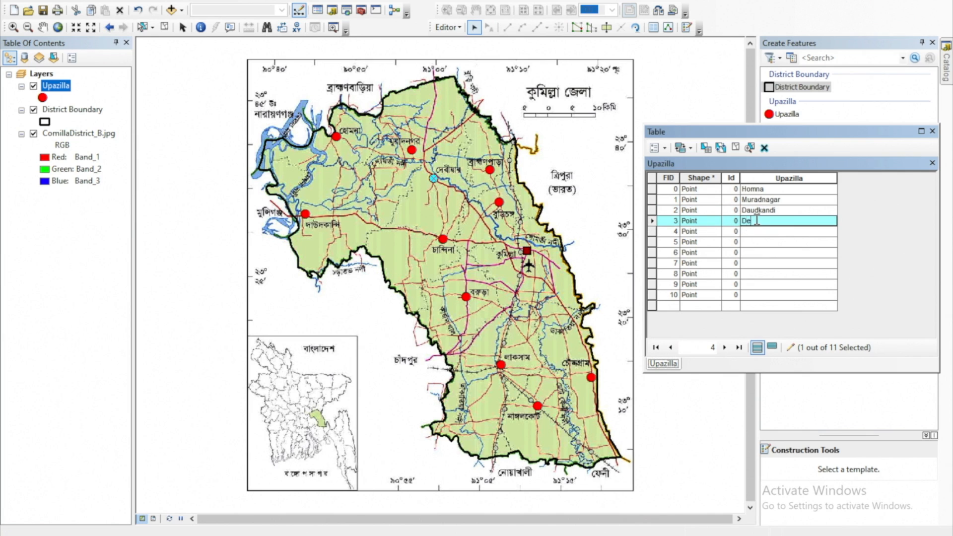
type("bidar")
- Enter Brahmanpara and Burichang in the Upazilla field for the points with FID 4 and 5
left_click(652, 231)
left_click(764, 232)
type("Brahman")
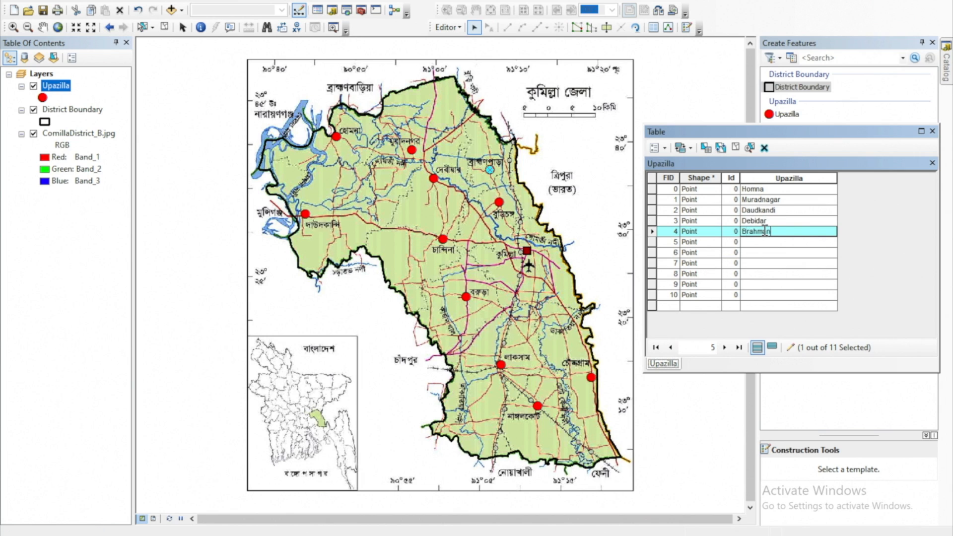
left_click(651, 242)
left_click(767, 242)
type("Burichang")
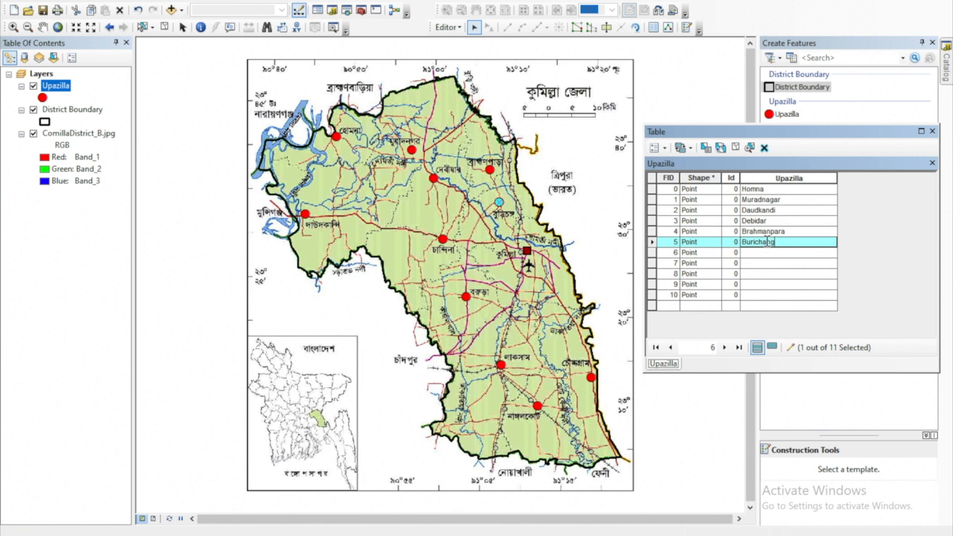
- Enter Chandina and Barura in the Upazilla field for the points with FID 6 and 7
left_click(652, 253)
left_click(778, 252)
type("Chandina")
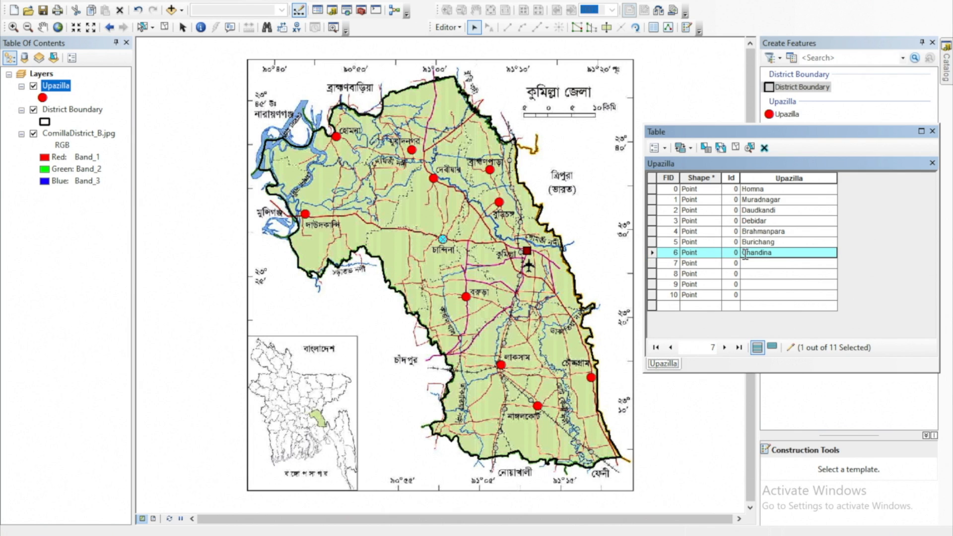
left_click(652, 263)
left_click(750, 263)
type("Barura")
- Enter Laksham, Chauddogram and Nangolcourt in the Upazilla field for the points with FID 8, 9 and 10
left_click(651, 273)
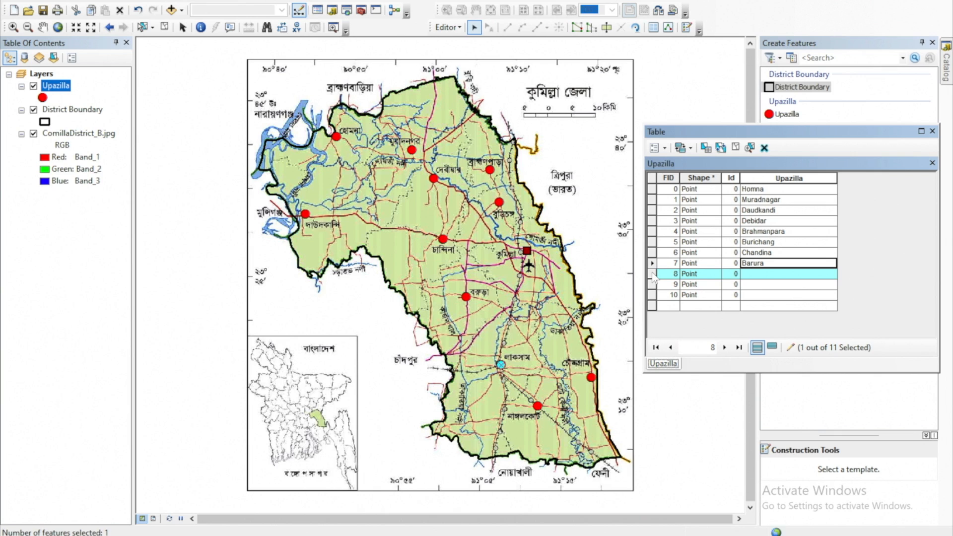
left_click(768, 273)
type("Lakshar")
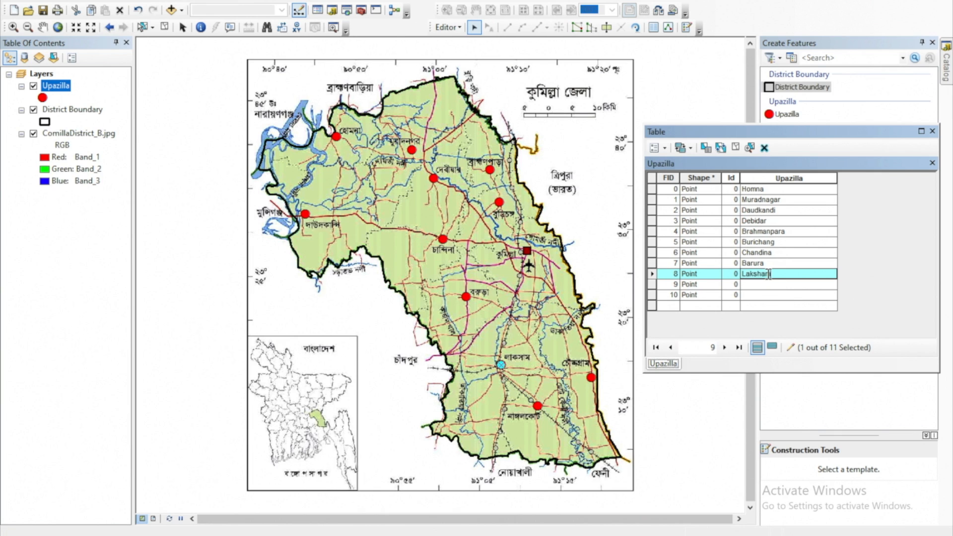
left_click(652, 284)
left_click(763, 284)
type("Chauddogram")
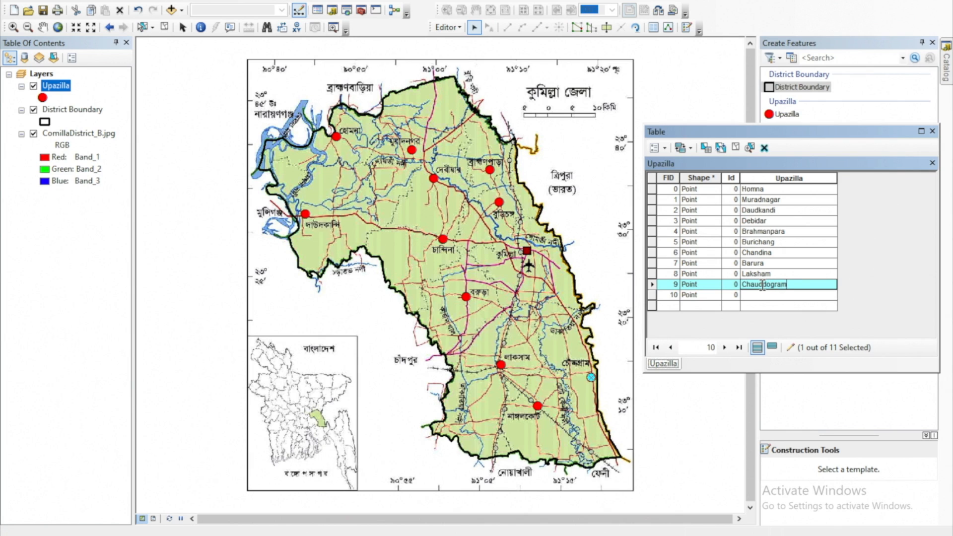
left_click(652, 294)
left_click(768, 295)
type("Nangolcourt")
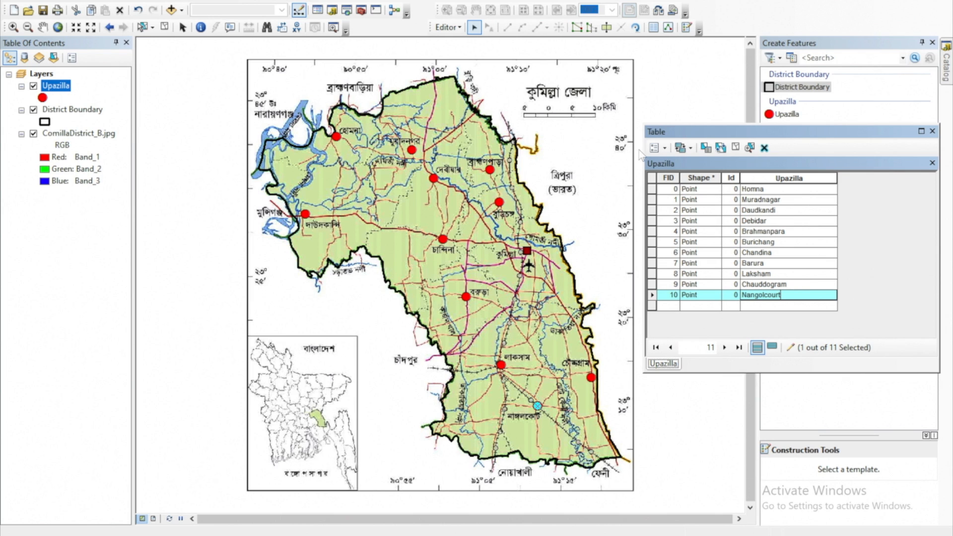
- End the edit session, save the upazila name edits and close the attribute table
left_click(451, 28)
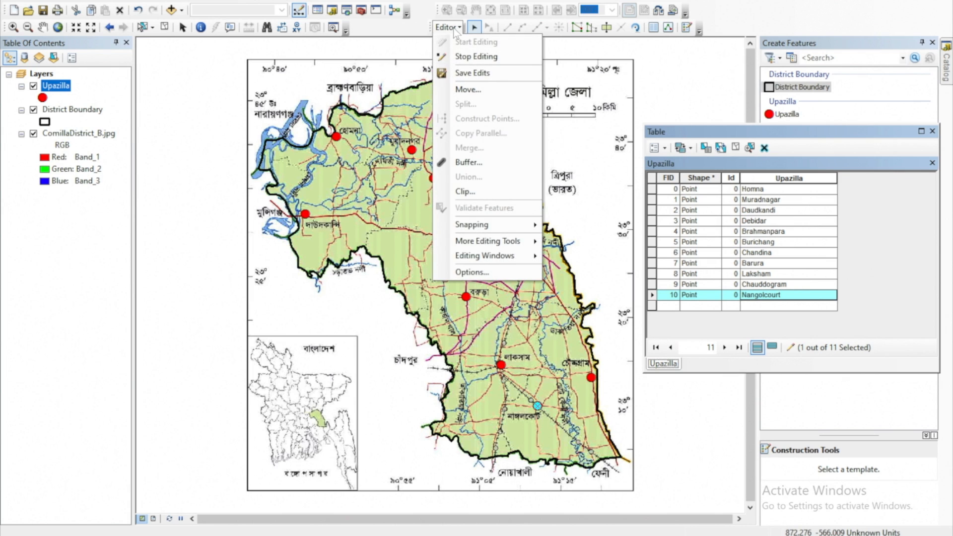
left_click(459, 56)
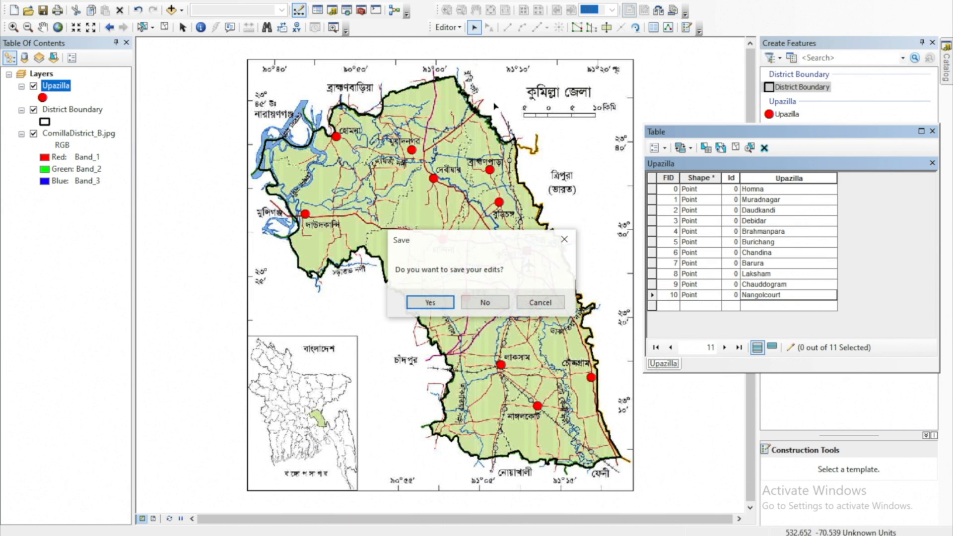
left_click(431, 303)
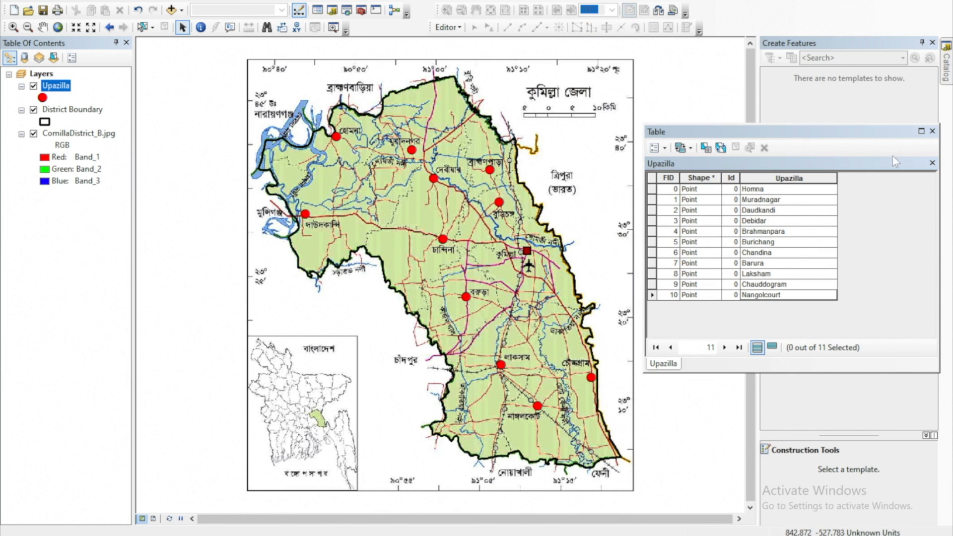
left_click(932, 131)
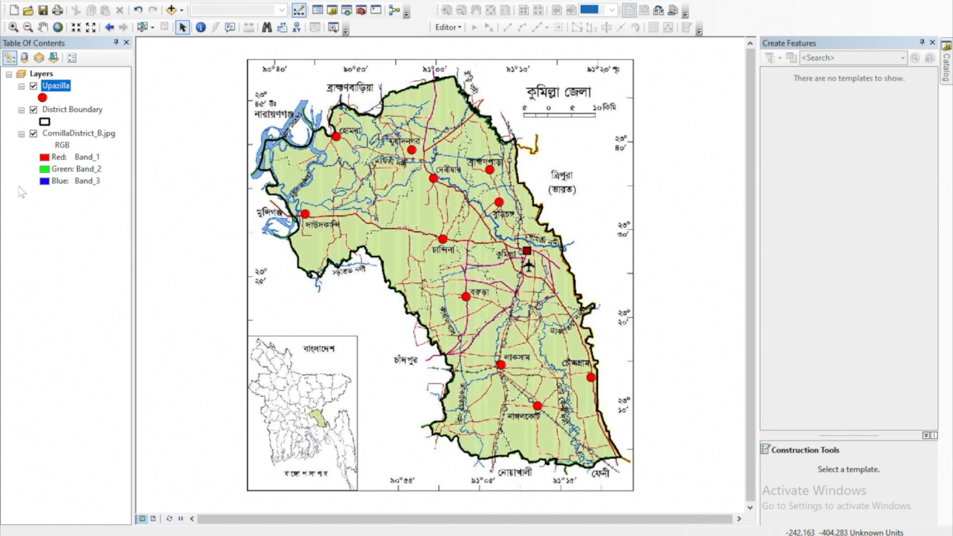
- Turn on feature labels for the Upazilla layer and check them with the ComillaDistrict_B.jpg image temporarily hidden
left_click(34, 134)
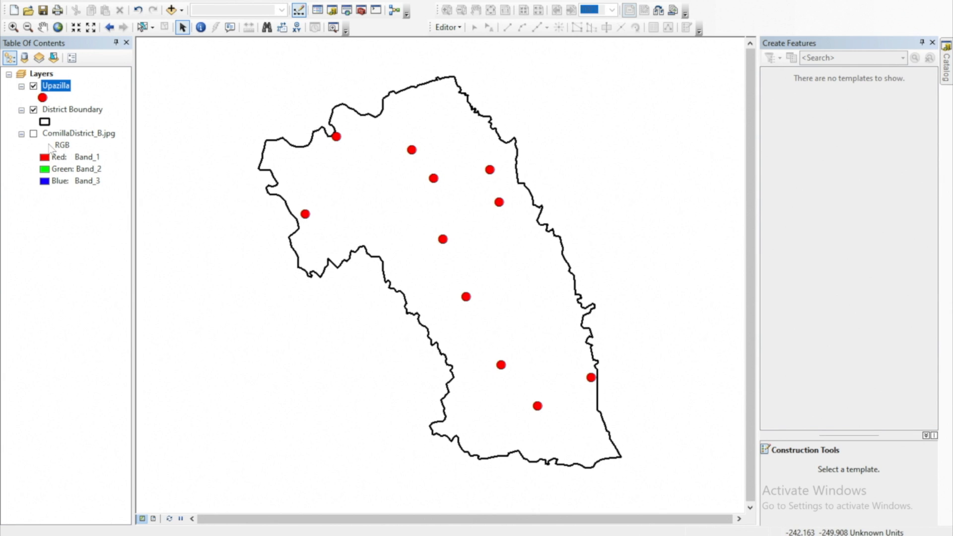
left_click(34, 135)
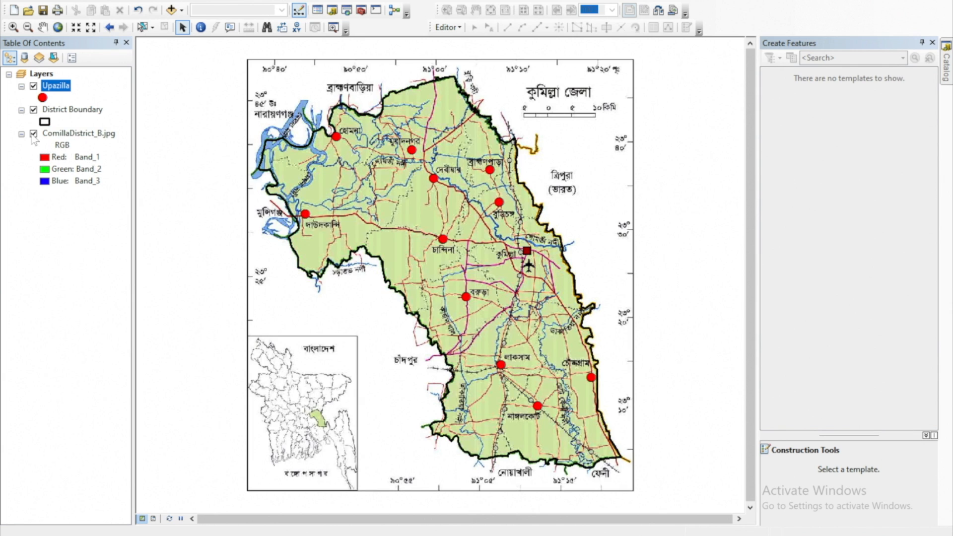
right_click(63, 90)
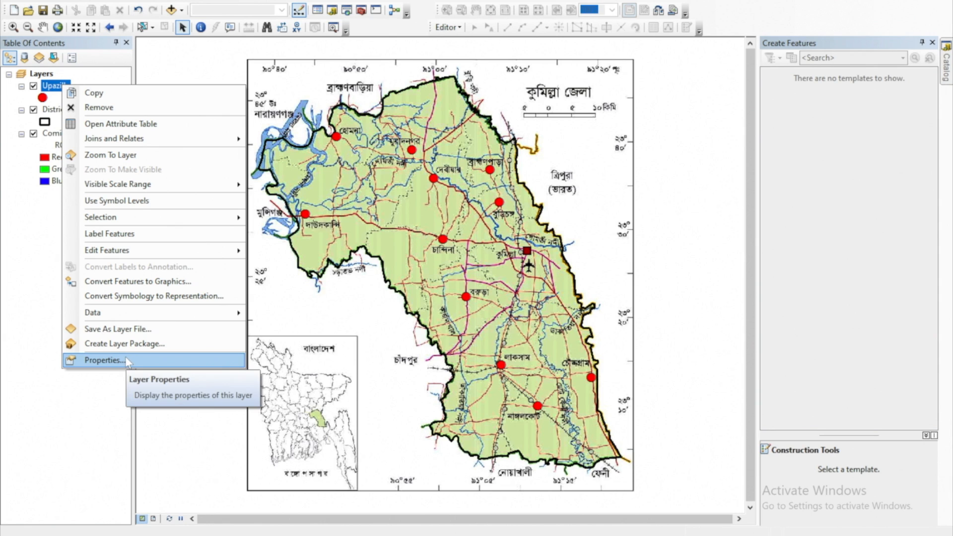
left_click(132, 237)
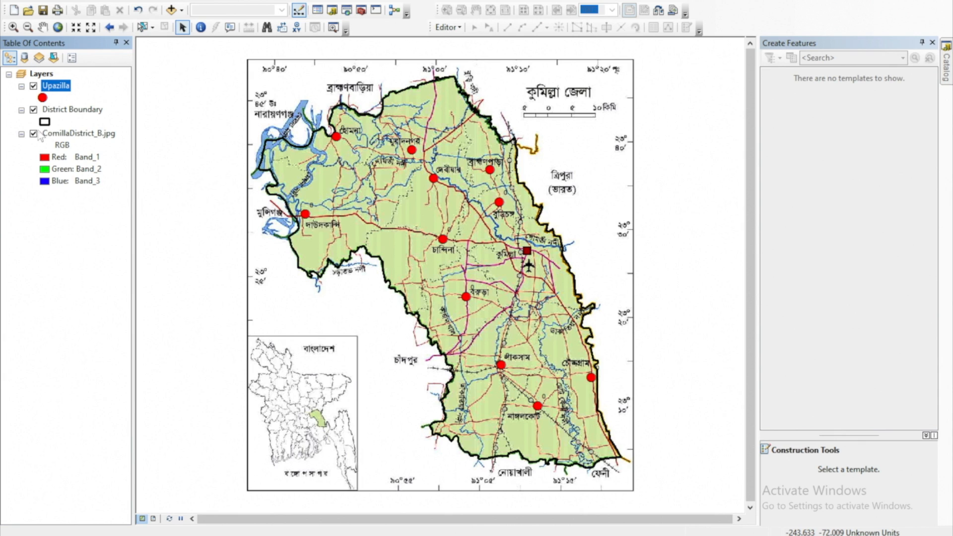
left_click(34, 134)
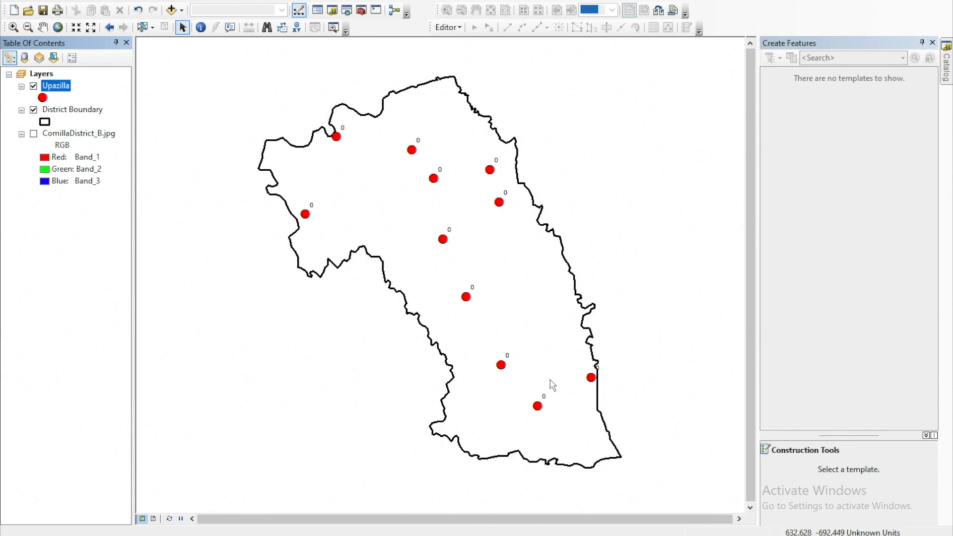
left_click(34, 133)
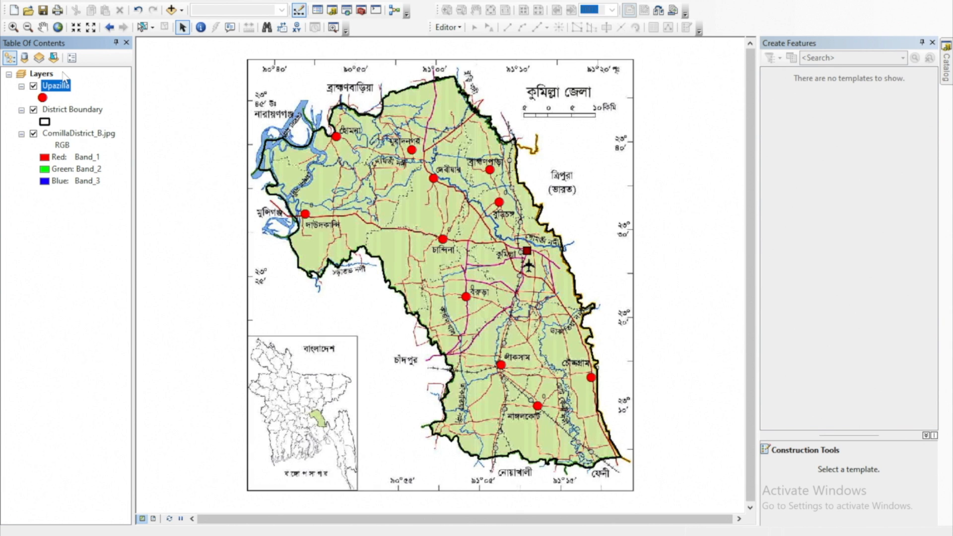
- Set the Upazilla layer's label field to Upazilla and hide the ComillaDistrict_B.jpg image
right_click(59, 88)
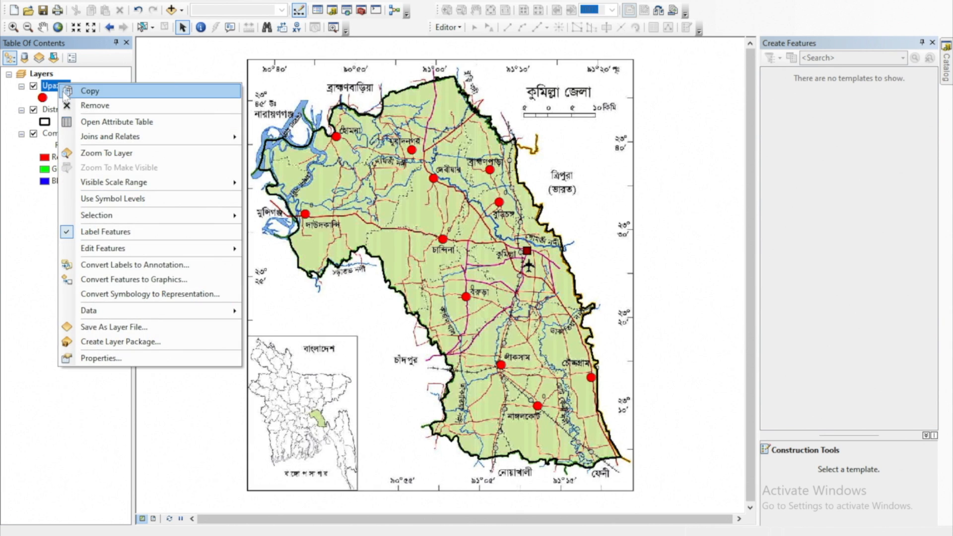
left_click(101, 358)
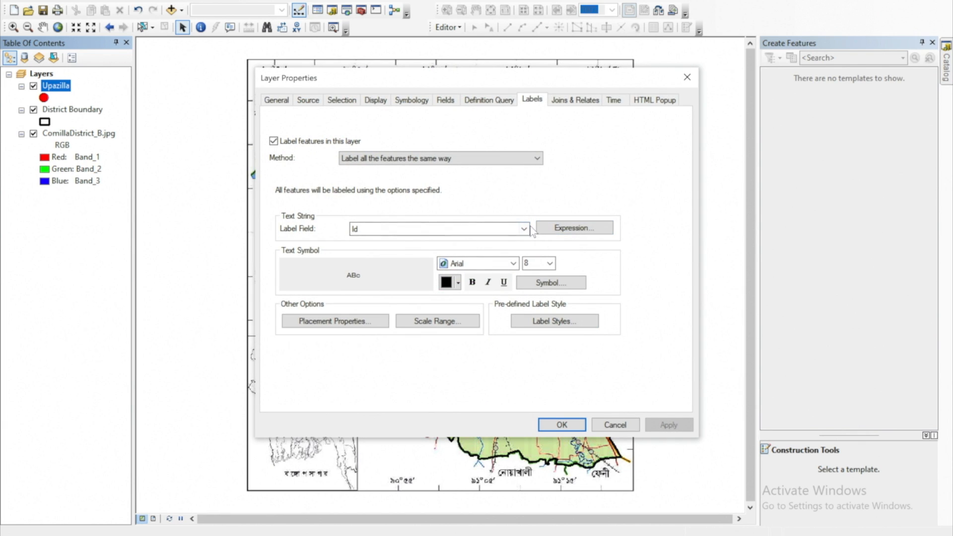
left_click(524, 229)
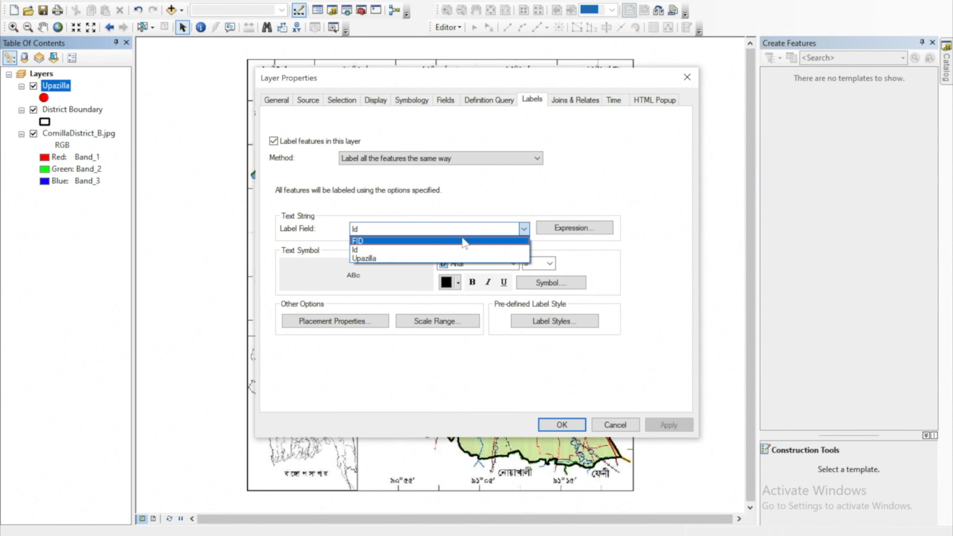
left_click(391, 259)
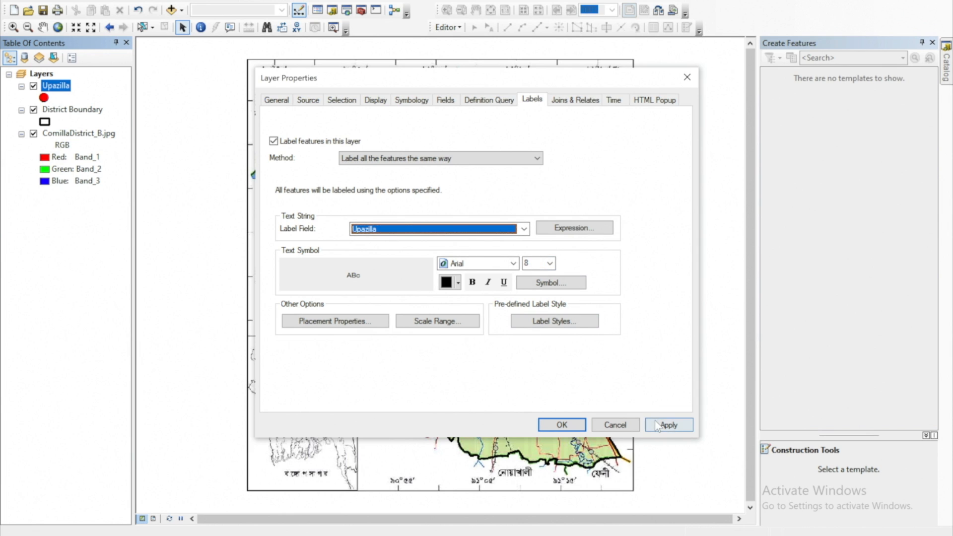
left_click(666, 424)
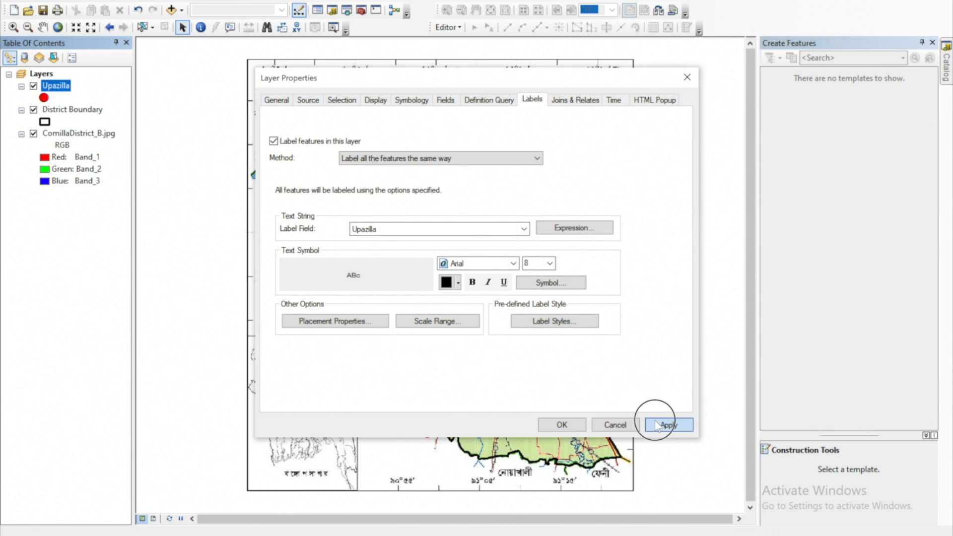
left_click(570, 425)
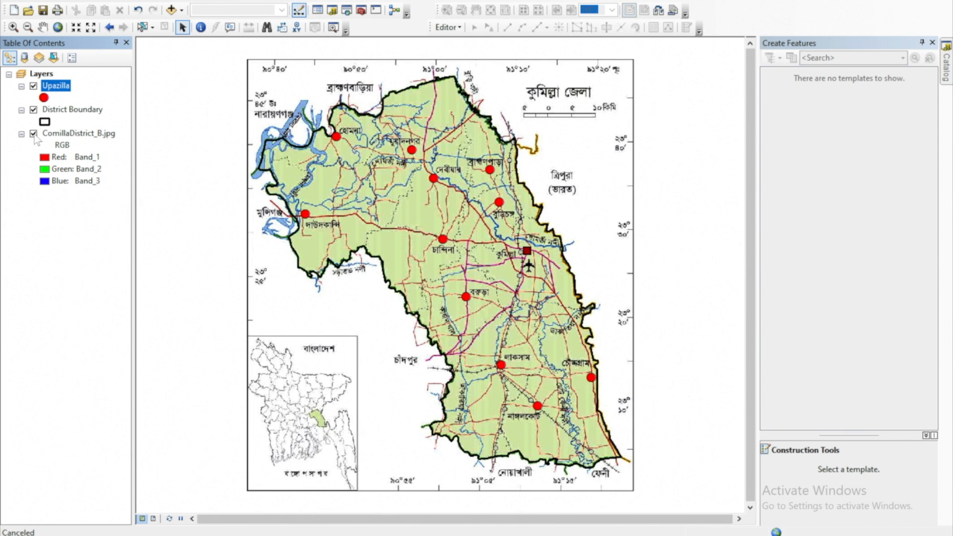
left_click(33, 134)
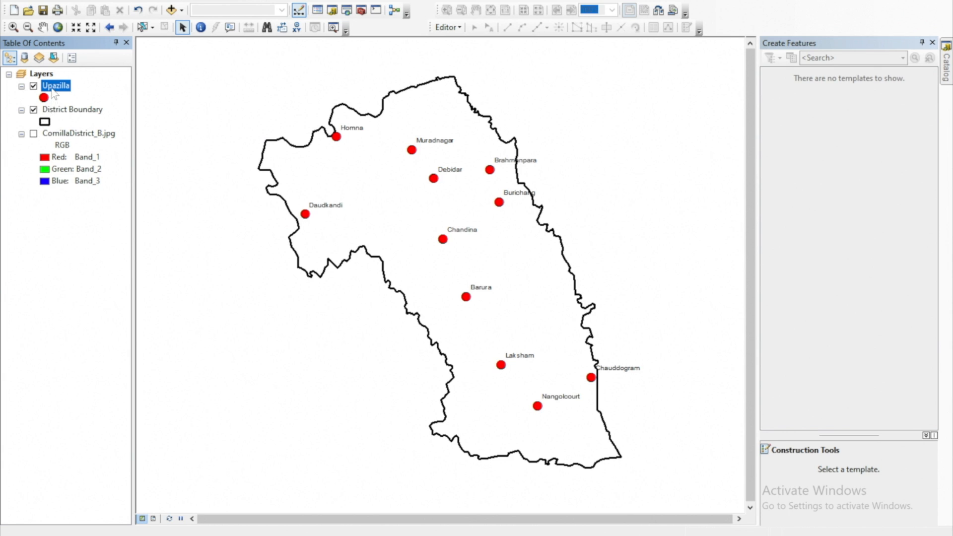
- Apply the Olive fill symbol to the District Boundary layer
double_click(48, 121)
left_click(355, 335)
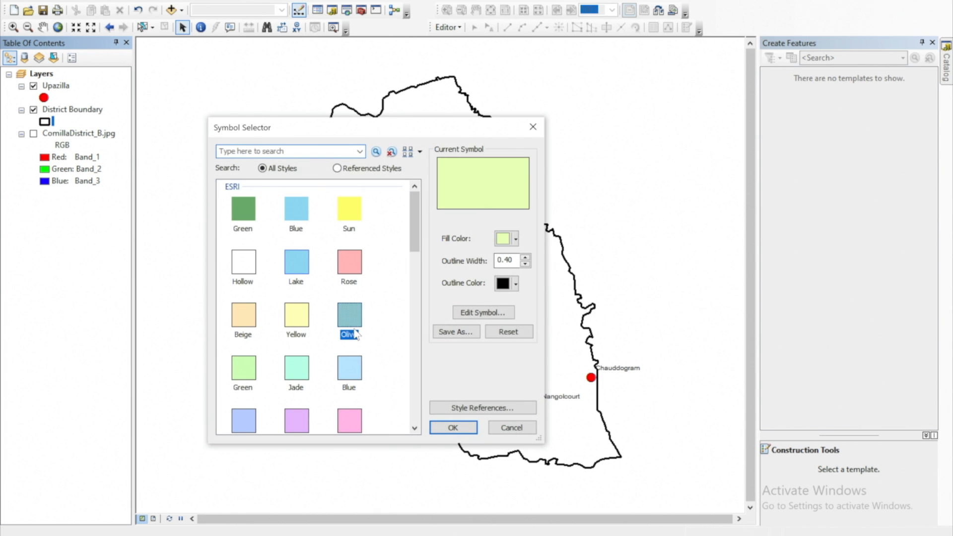
left_click(453, 427)
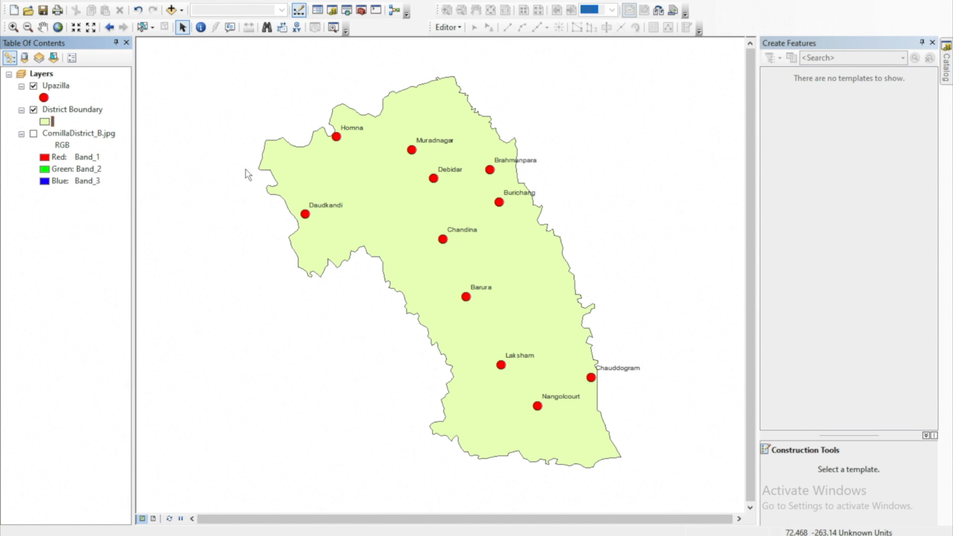
- Set the District Boundary layer's symbol to Hollow and show the ComillaDistrict_B.jpg image again
left_click(44, 121)
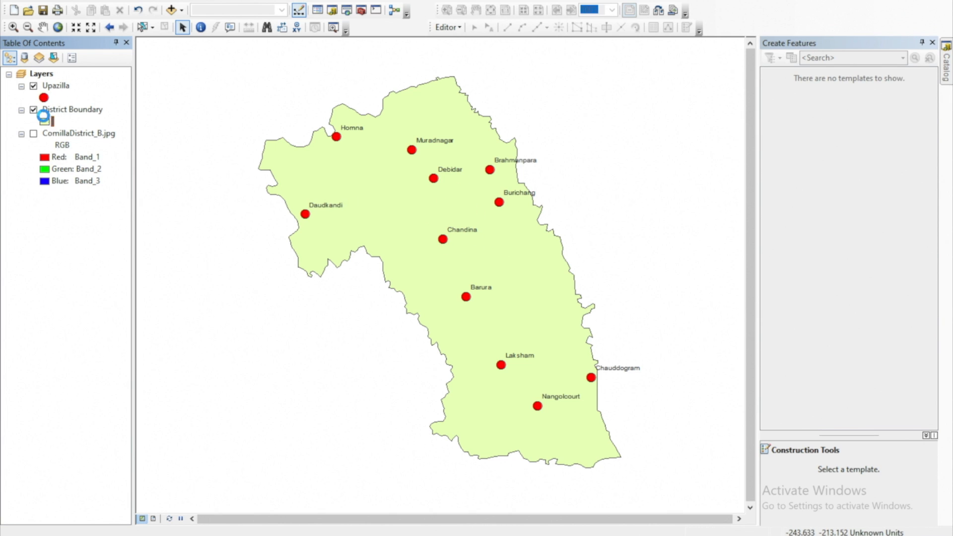
left_click(244, 261)
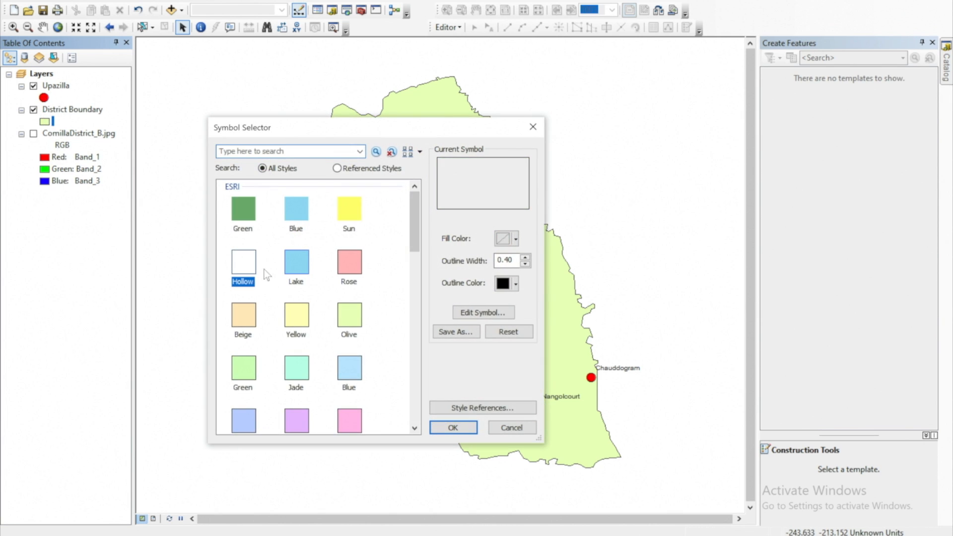
left_click(459, 426)
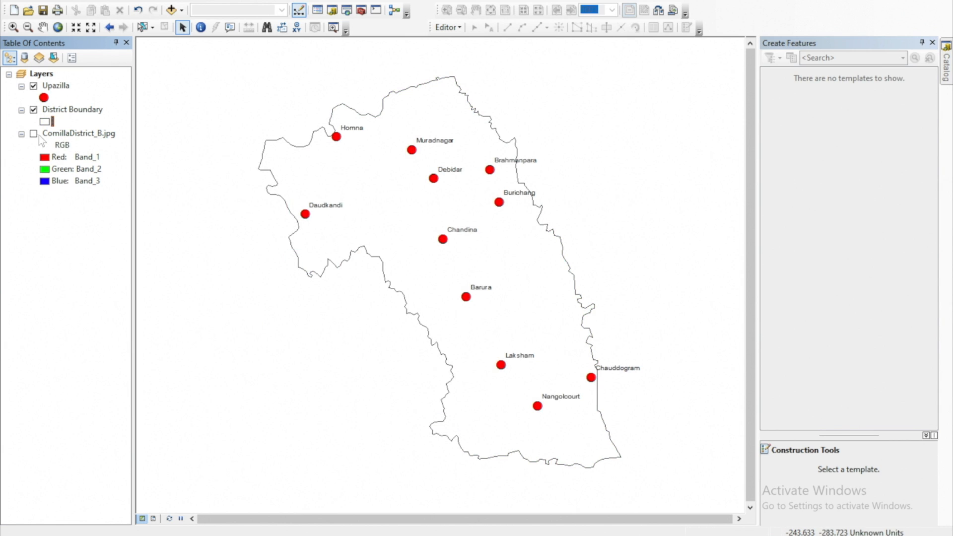
left_click(34, 134)
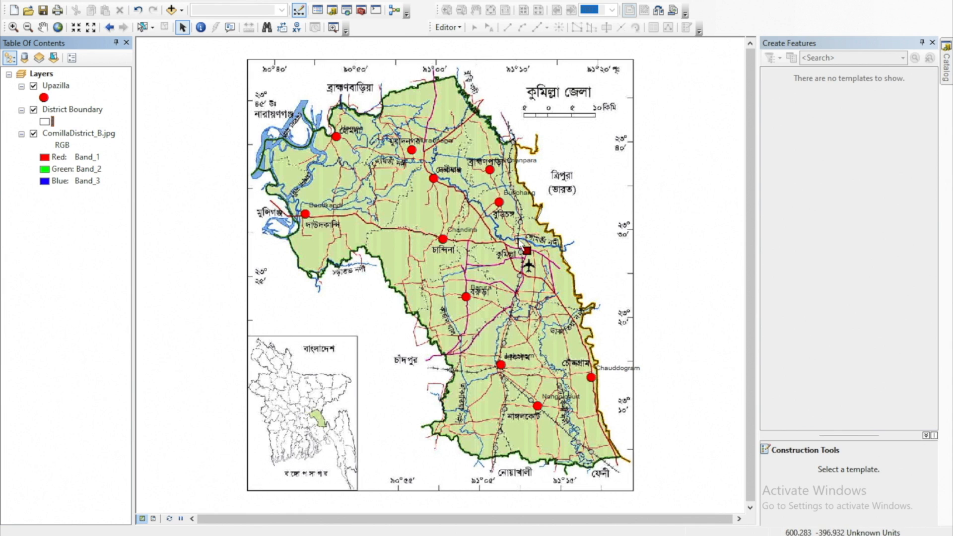
- Set up a new shapefile named Railway with feature type Polyline in the E:\ArcGIS Tutorial folder
left_click(946, 60)
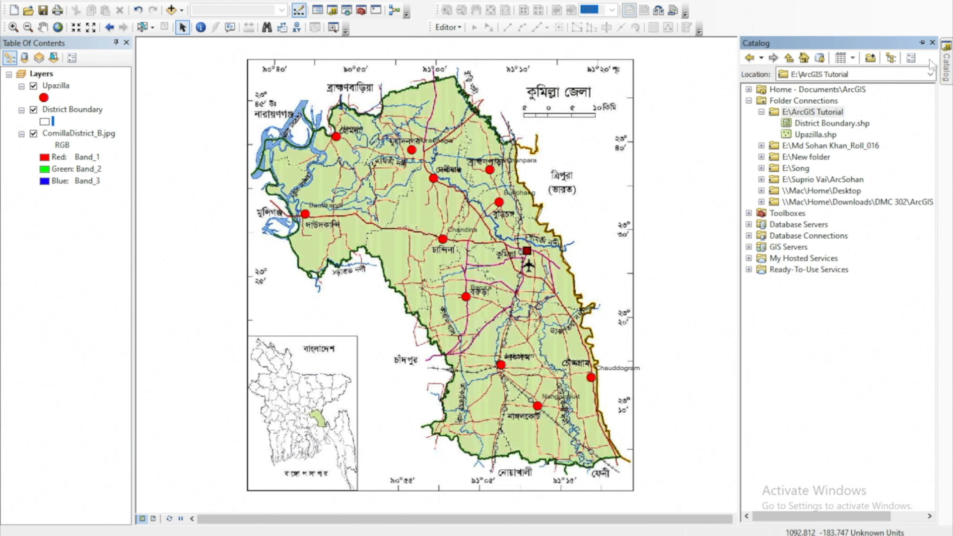
right_click(817, 116)
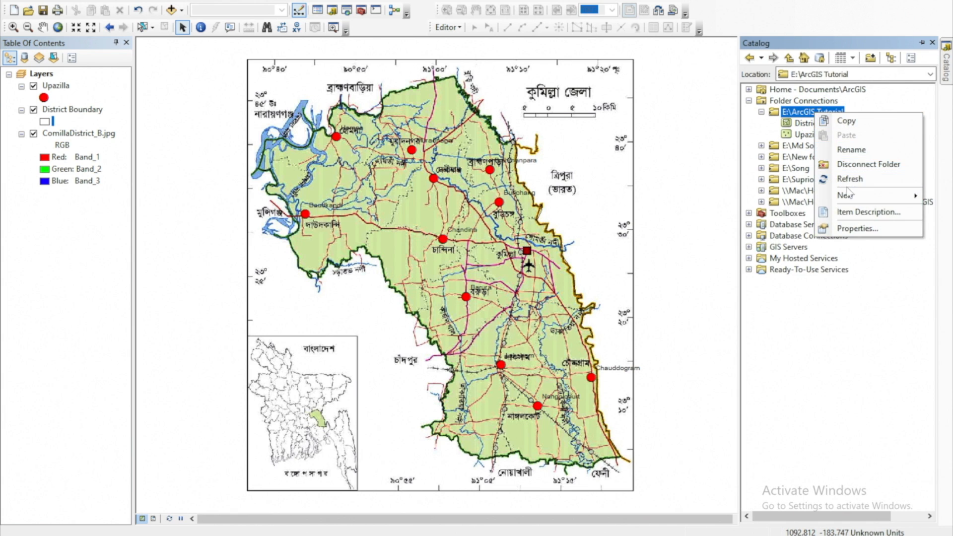
mouse_move(847, 196)
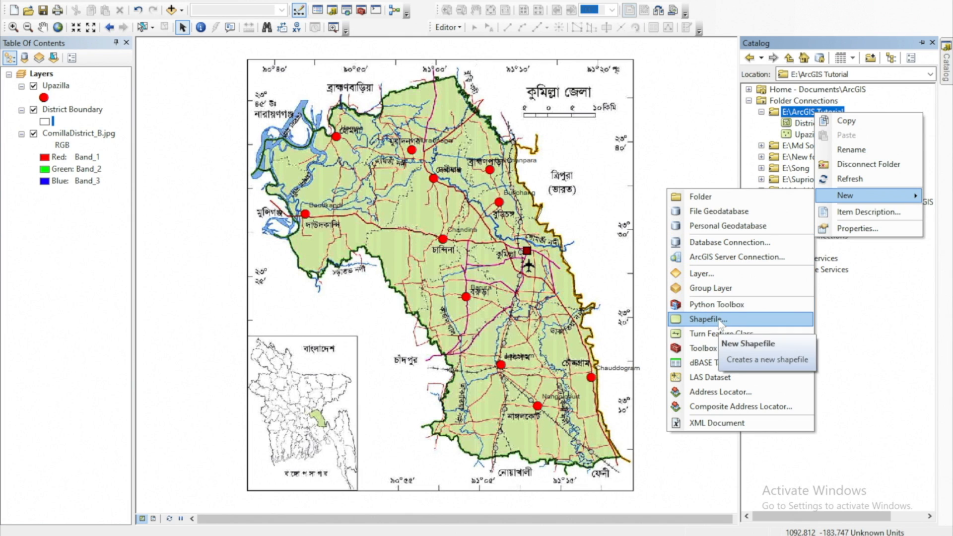
left_click(718, 319)
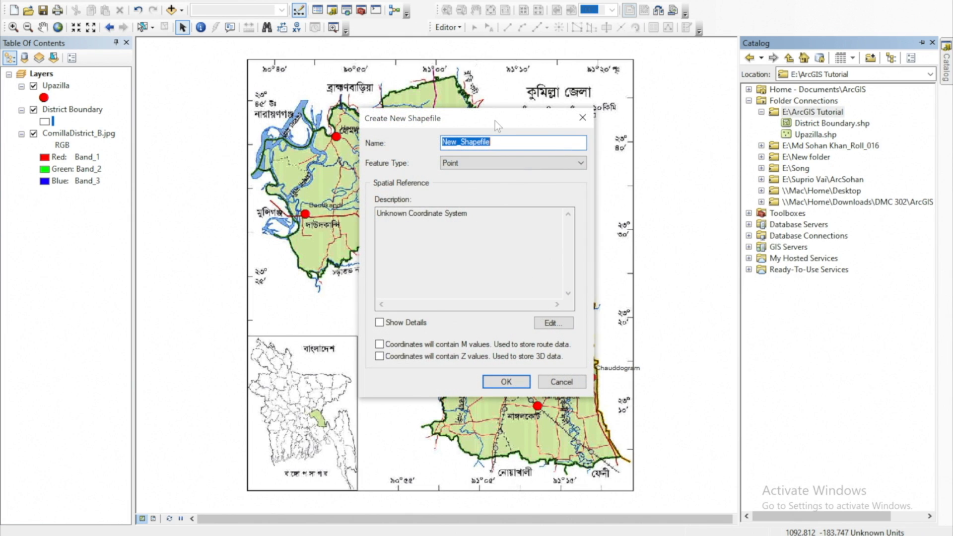
type("Railway")
left_click(488, 158)
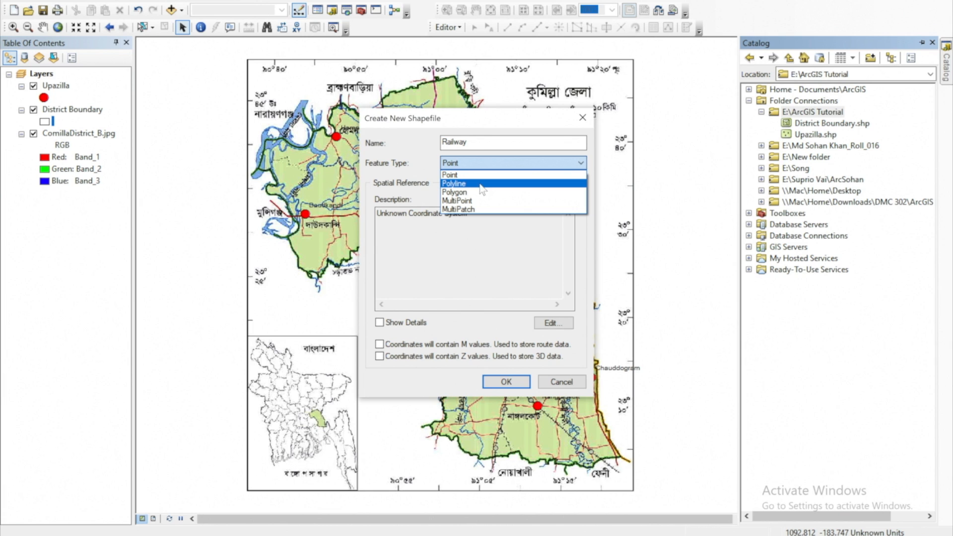
left_click(469, 184)
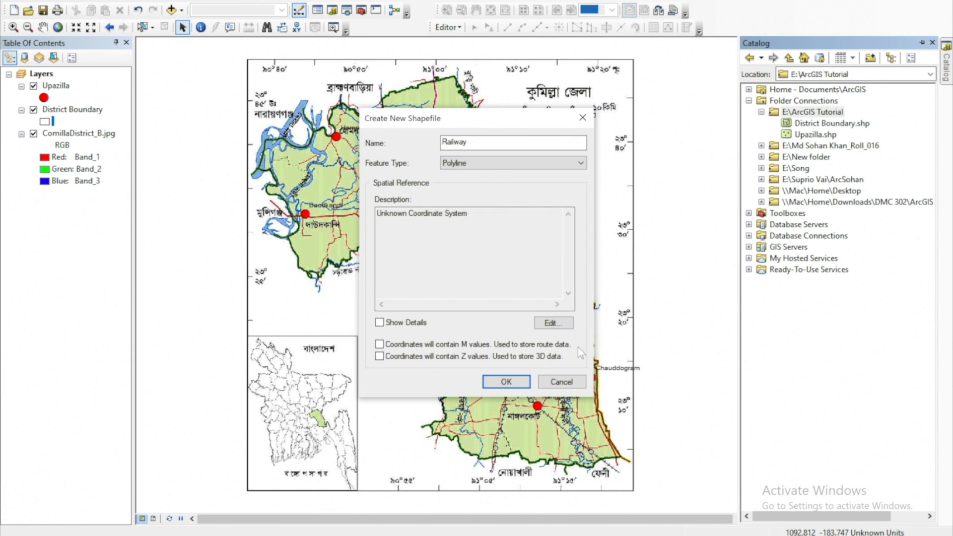
- Assign the WGS 1984 coordinate system to the Railway shapefile, create it and return to the map
left_click(553, 324)
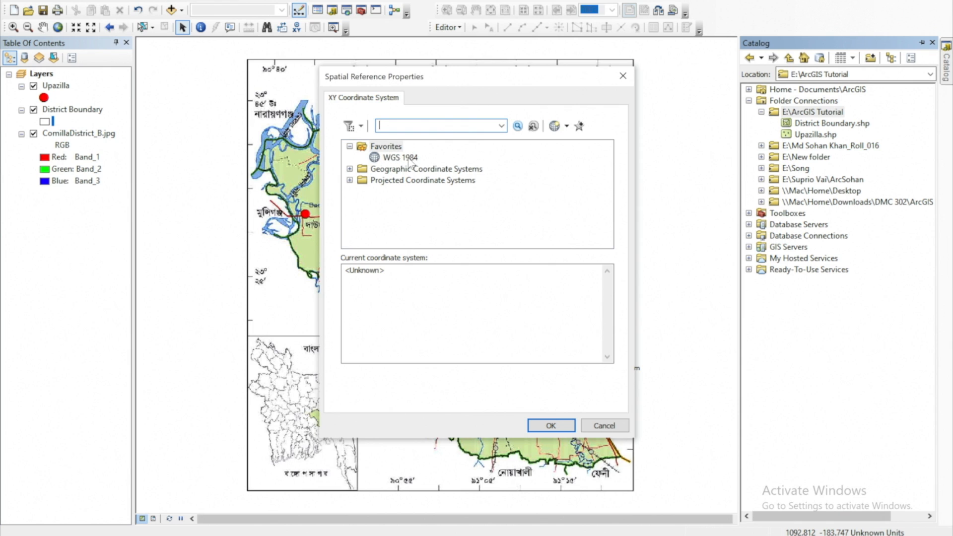
left_click(402, 159)
left_click(549, 423)
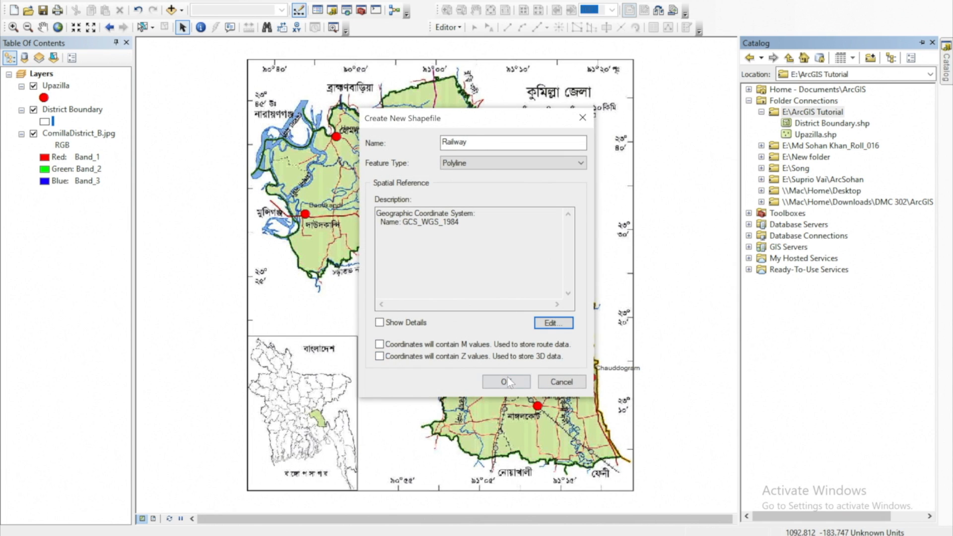
left_click(506, 381)
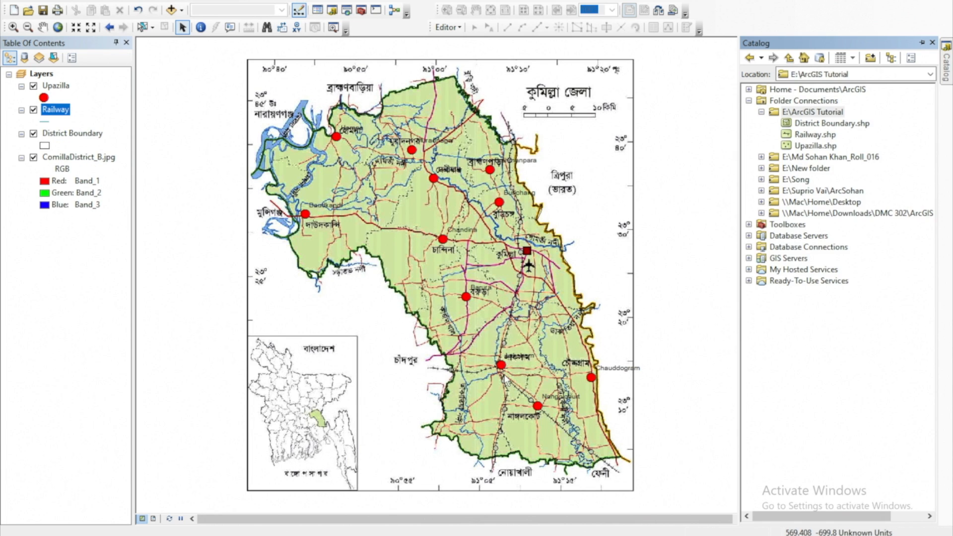
left_click(660, 214)
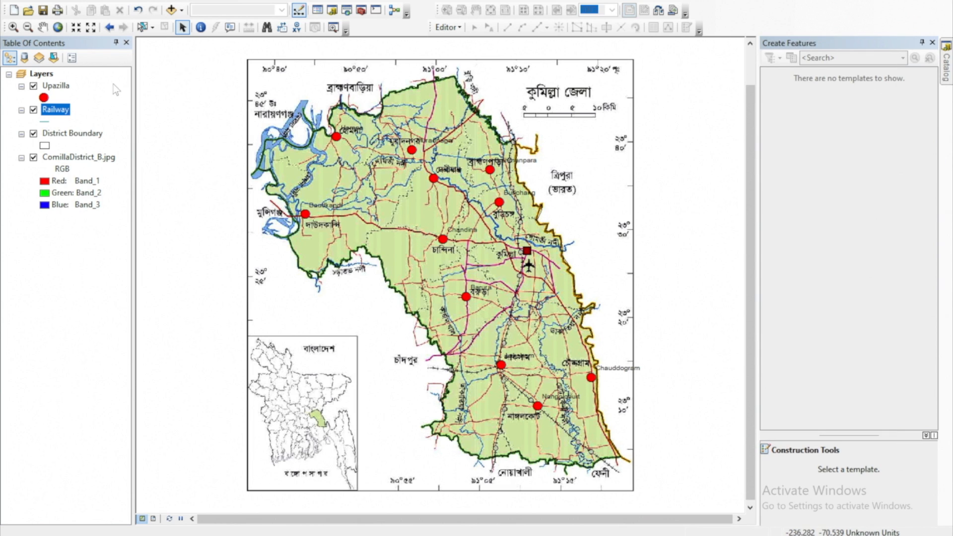
- Look through the line symbols for the Railway layer and choose the Railroad symbol
left_click(43, 122)
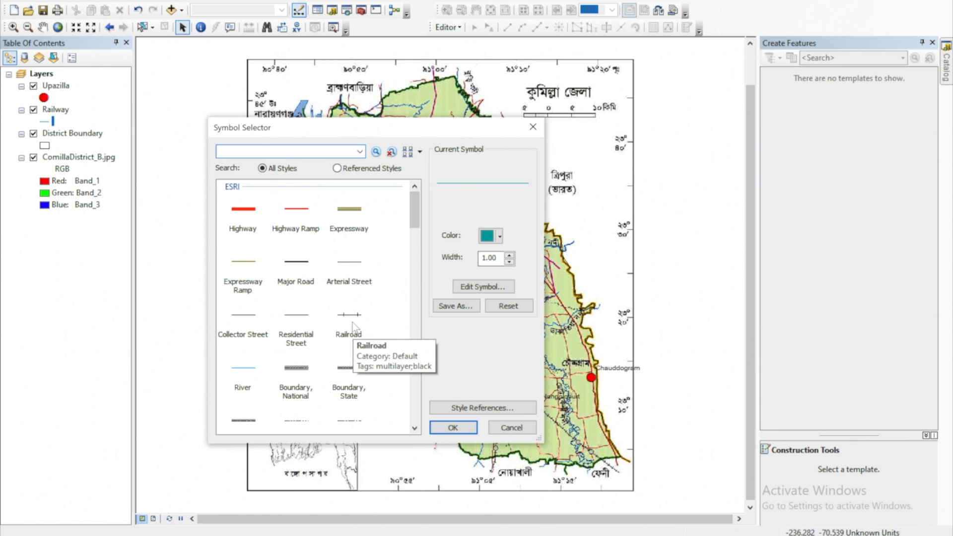
scroll(338, 295, "down", 10)
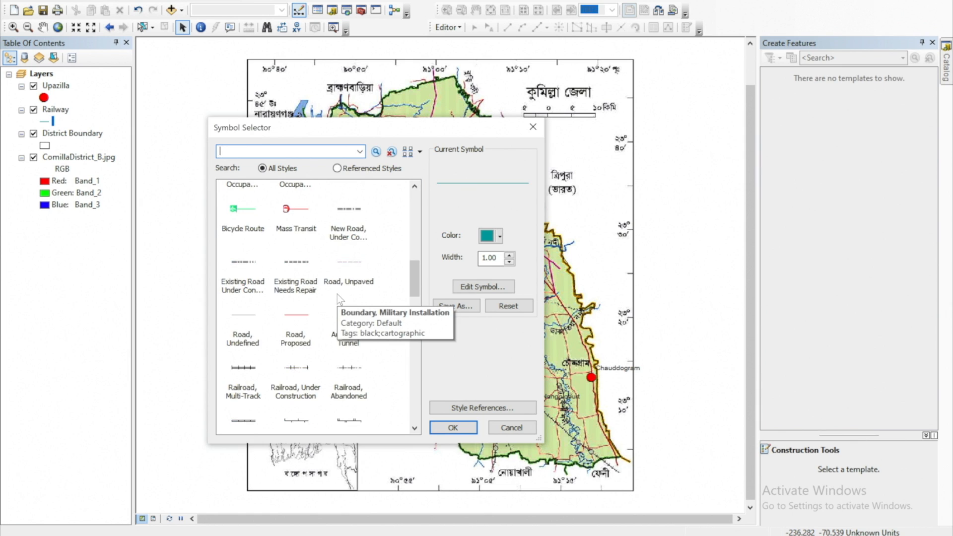
scroll(343, 287, "up", 5)
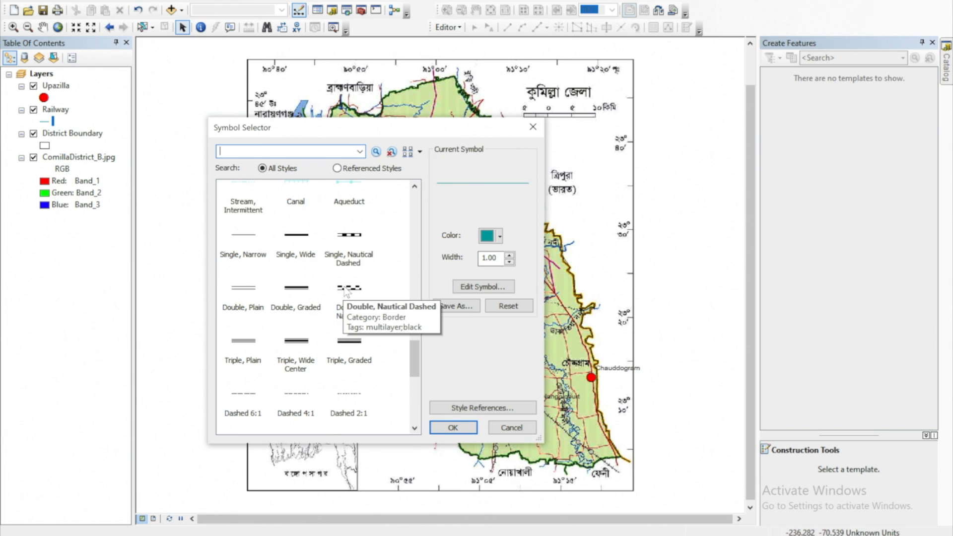
scroll(361, 270, "up", 3)
scroll(361, 270, "down", 3)
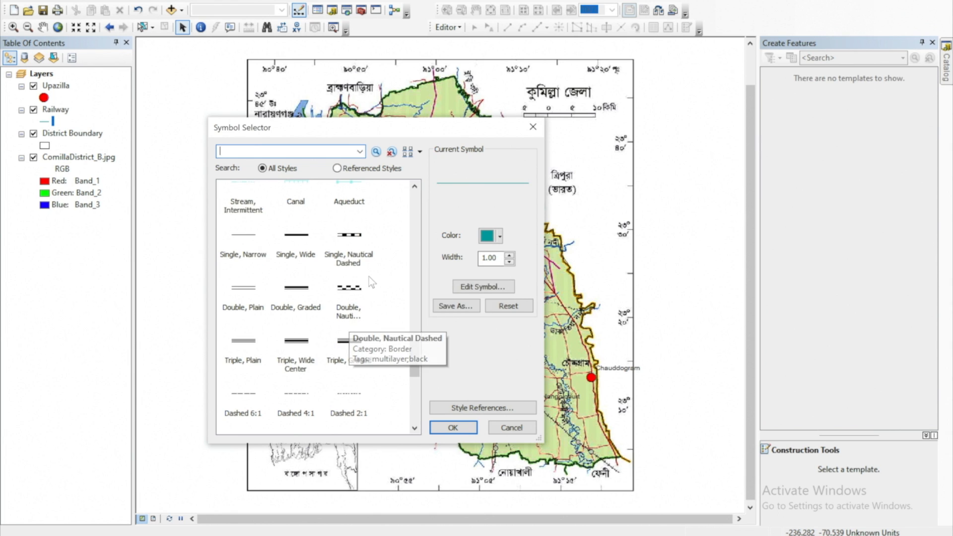
scroll(371, 276, "down", 6)
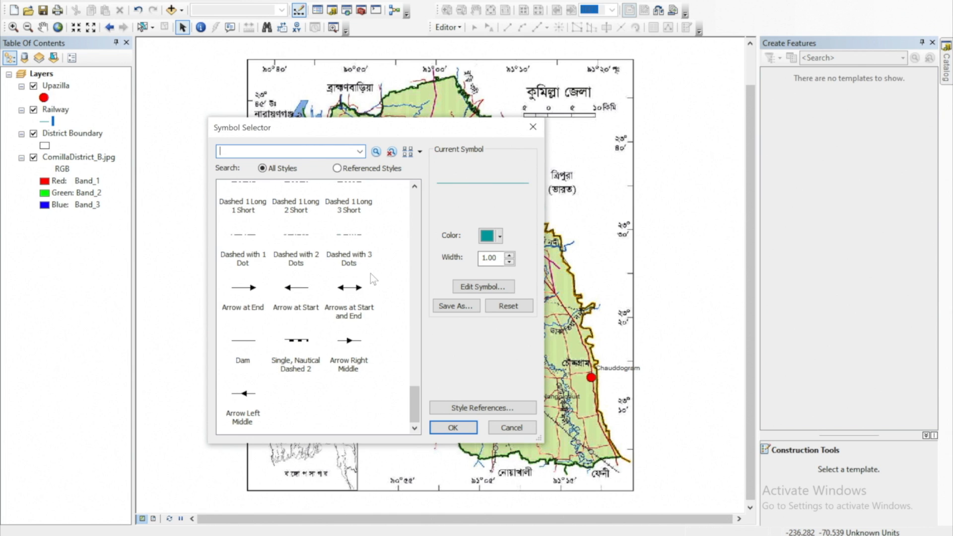
scroll(372, 276, "up", 15)
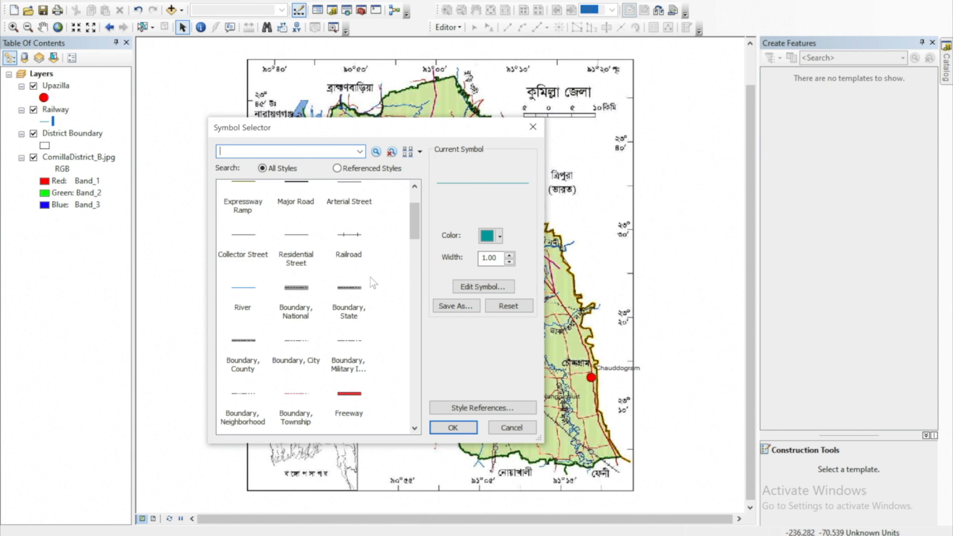
scroll(371, 281, "up", 2)
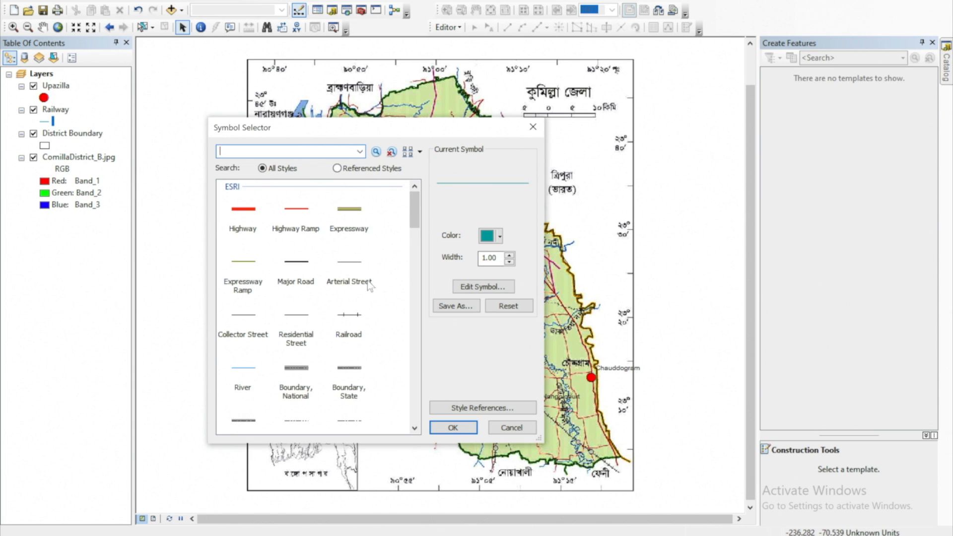
left_click(349, 317)
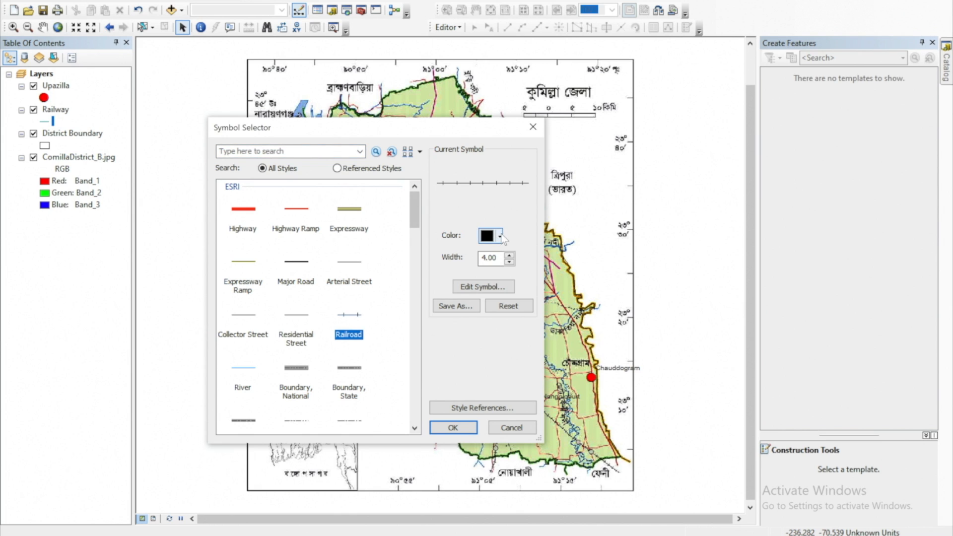
- Color the Railway layer's line symbol red, set its width to 5 and apply it
left_click(501, 236)
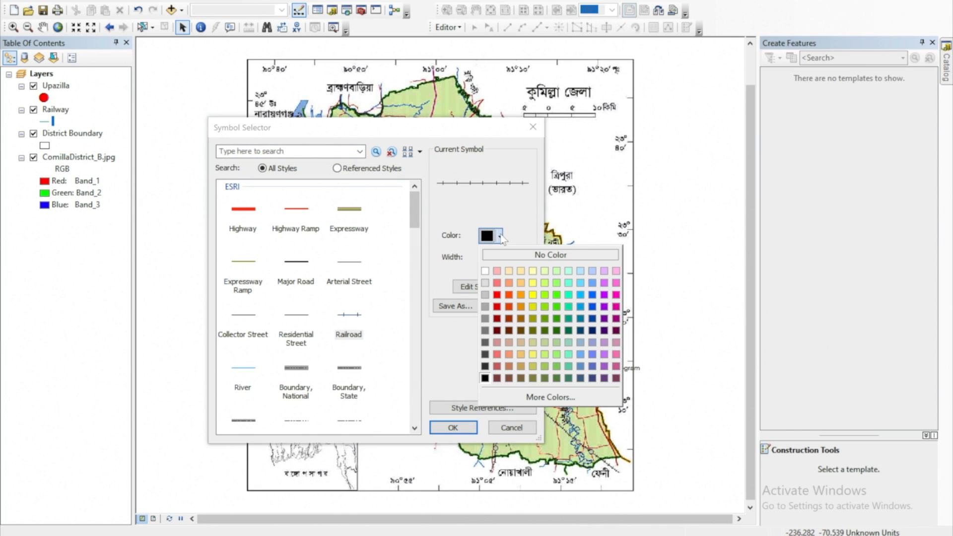
left_click(498, 306)
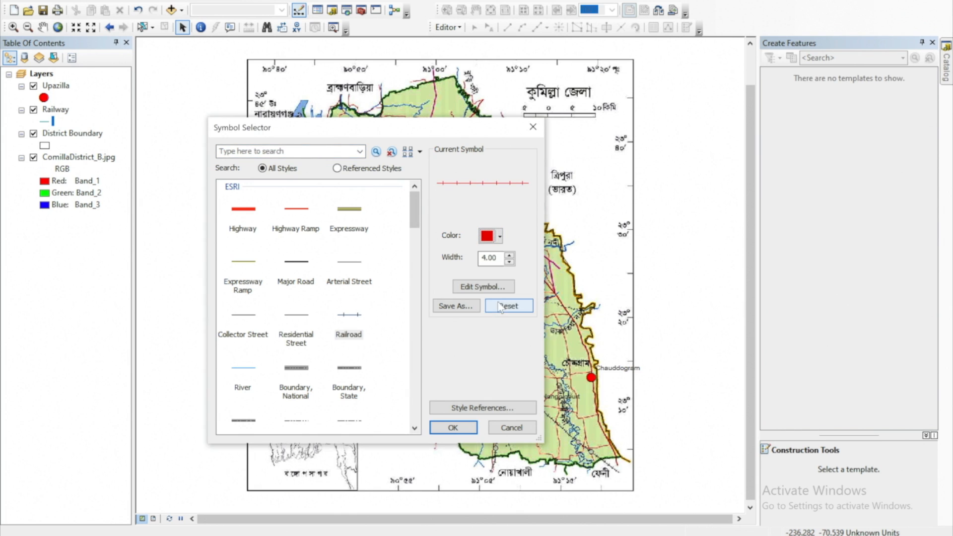
left_click(509, 256)
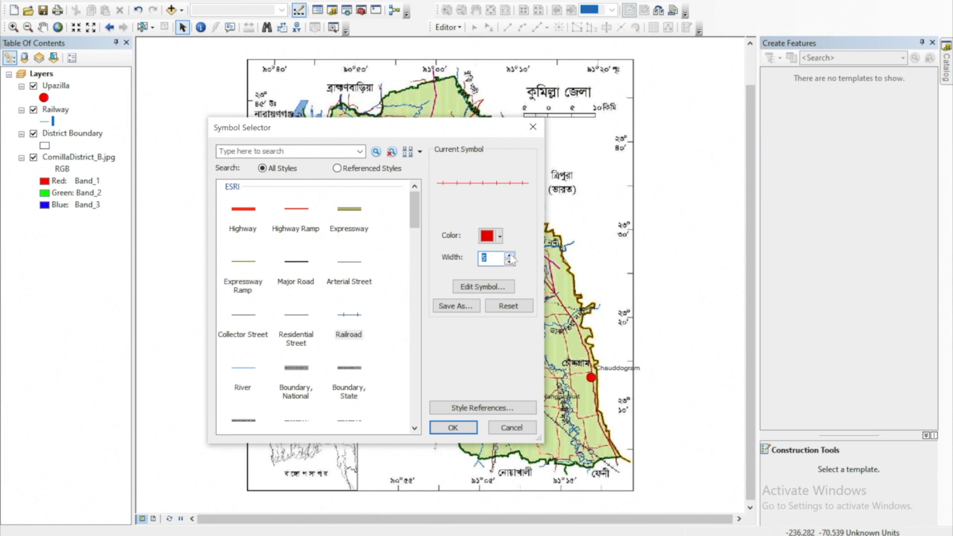
left_click(460, 425)
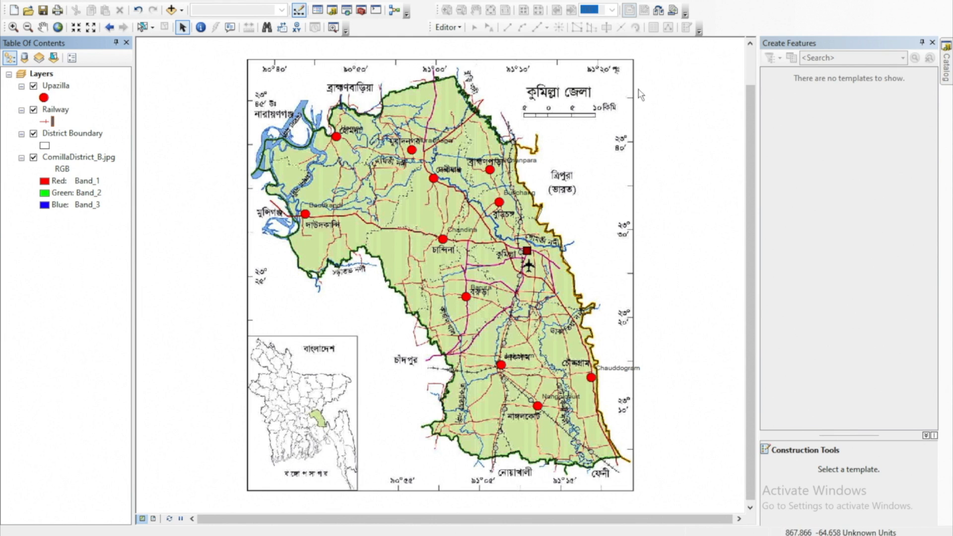
- Start an edit session despite the spatial reference warnings and choose the Railway template for drawing lines
left_click(447, 27)
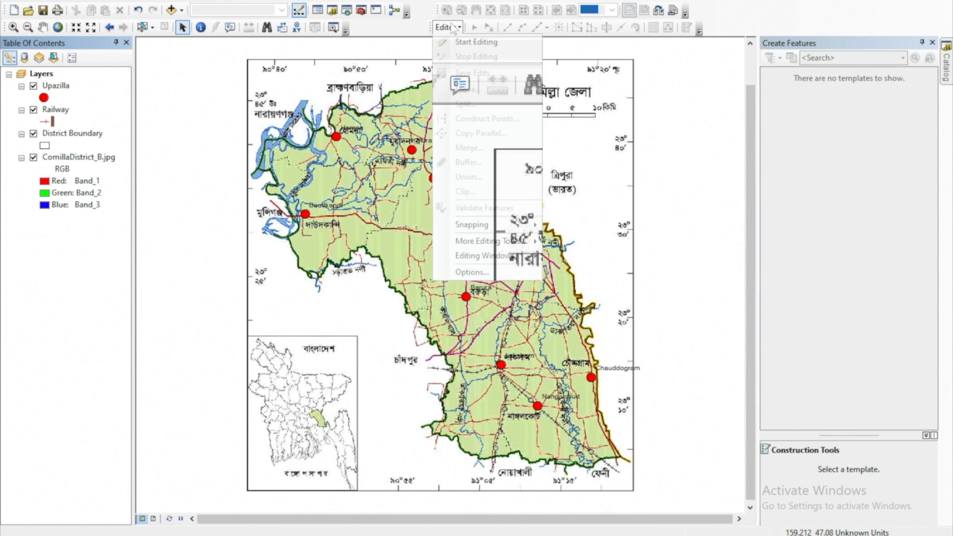
left_click(476, 43)
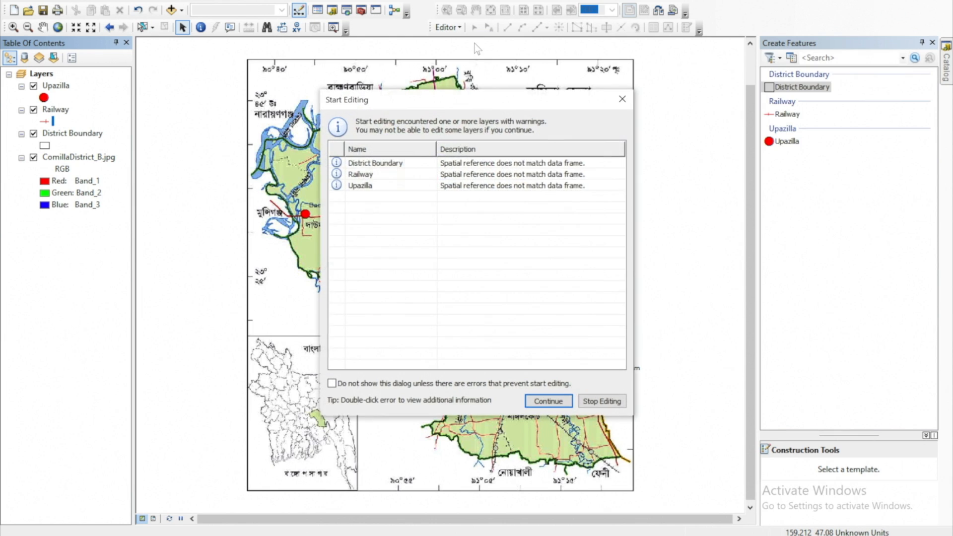
left_click(374, 175)
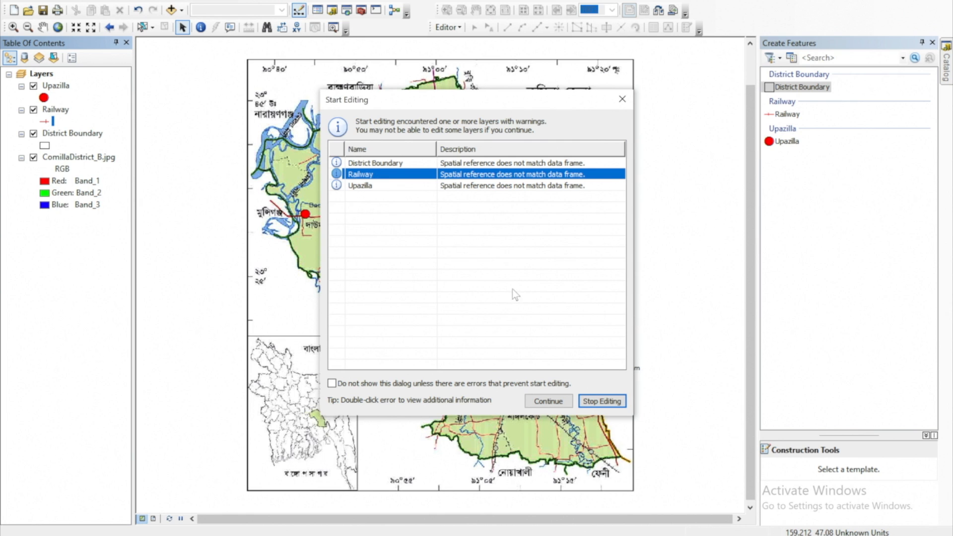
left_click(546, 401)
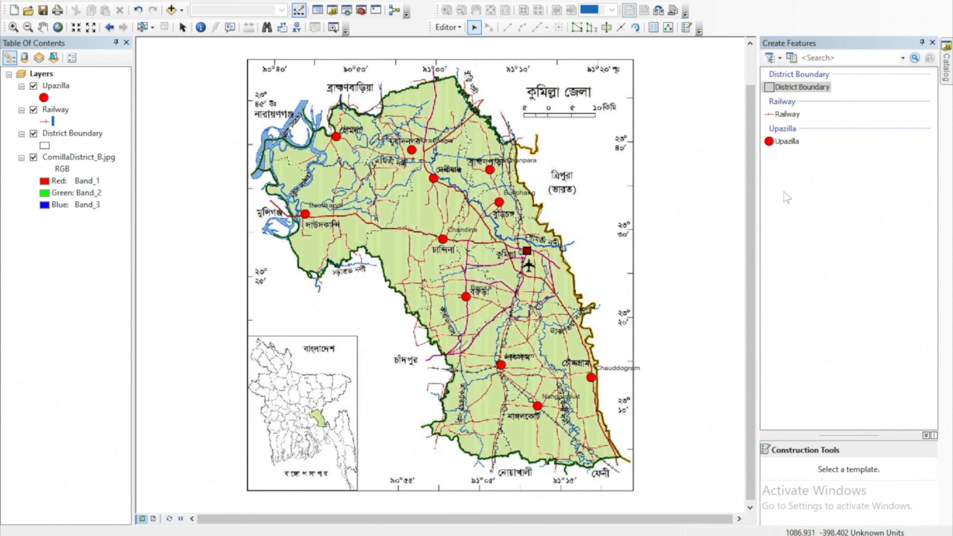
left_click(788, 113)
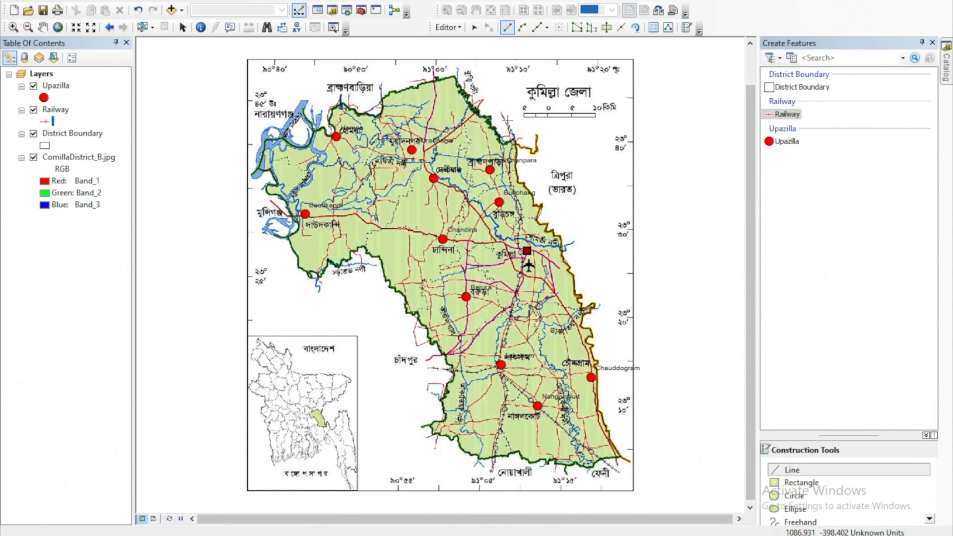
scroll(508, 120, "down", 1)
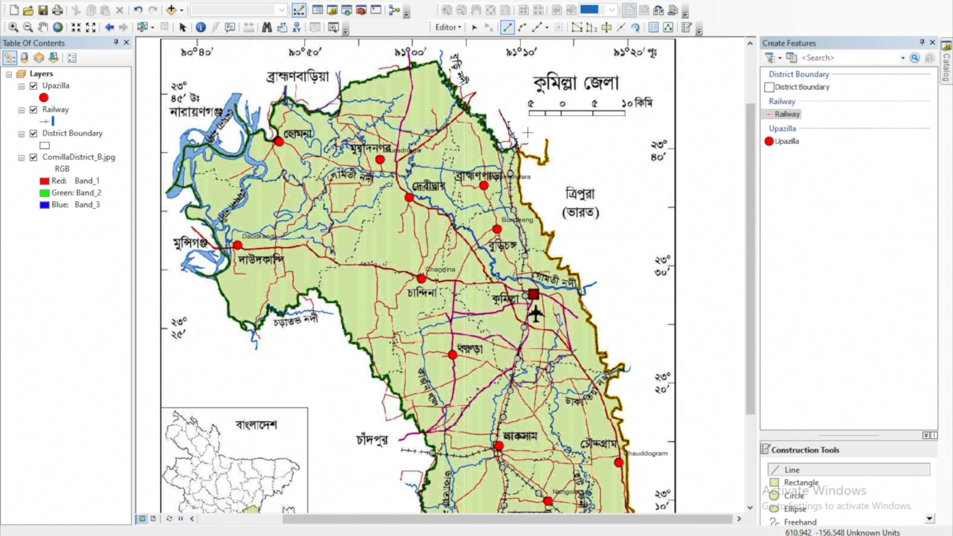
scroll(527, 133, "down", 1)
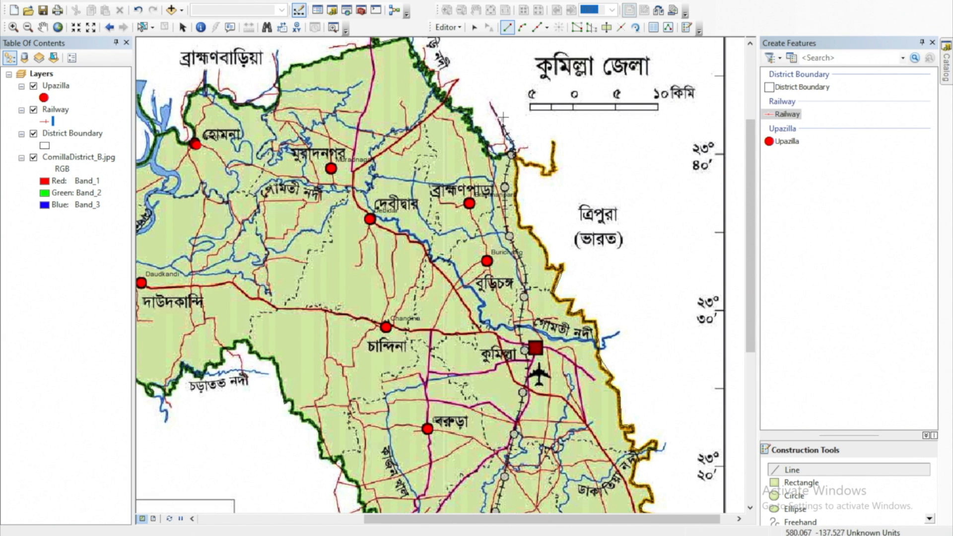
- Trace the main railway as one Railway polyline from the district's northeastern edge through Laksham to its southern end near Noakhali
left_click(503, 118)
left_click(504, 125)
left_click(512, 140)
left_click(513, 148)
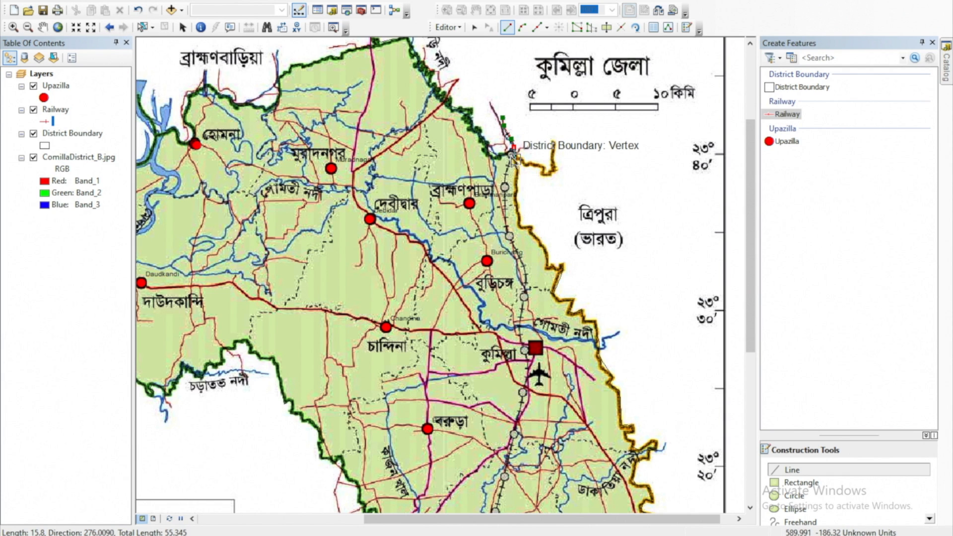
scroll(517, 155, "down", 2)
left_click(498, 209)
left_click(500, 317)
left_click(503, 337)
left_click(543, 426)
left_click(547, 442)
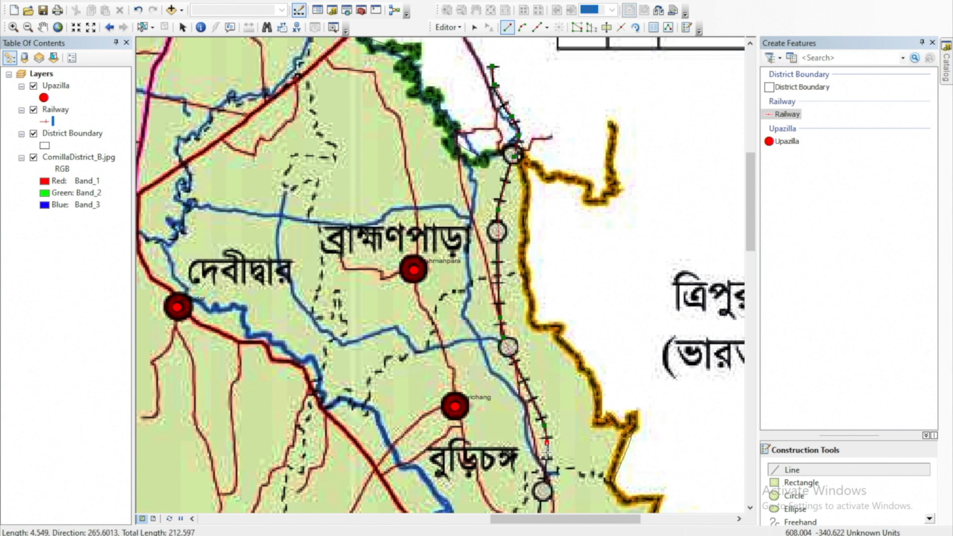
left_click(548, 462)
scroll(560, 446, "up", 3)
left_click_drag(560, 446, 560, 163)
left_click(548, 211)
left_click(547, 219)
left_click(551, 229)
left_click(555, 243)
left_click(555, 253)
left_click(553, 270)
left_click(549, 287)
left_click(546, 302)
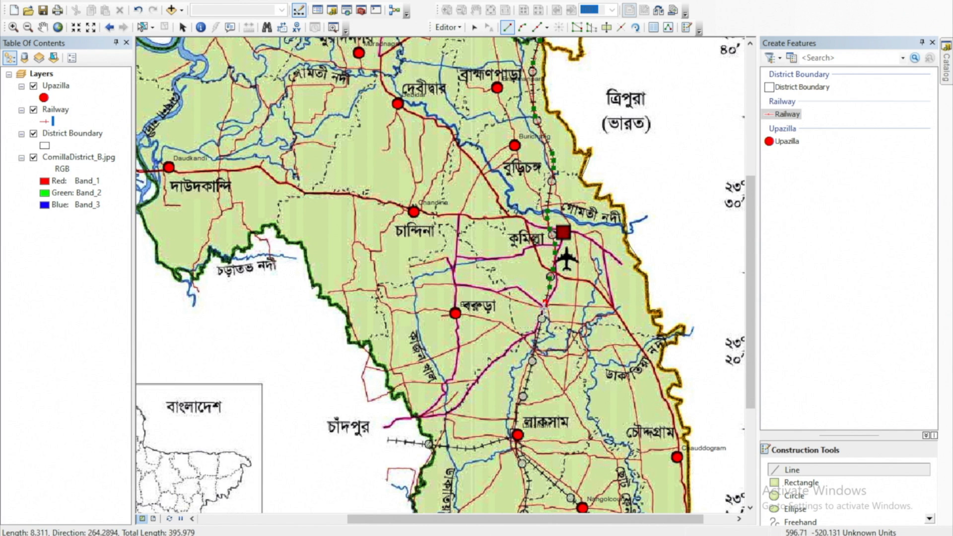
left_click(528, 385)
left_click(523, 398)
left_click(518, 406)
left_click(517, 415)
left_click(515, 424)
left_click(514, 435)
scroll(523, 443, "down", 1)
left_click_drag(750, 360, 748, 432)
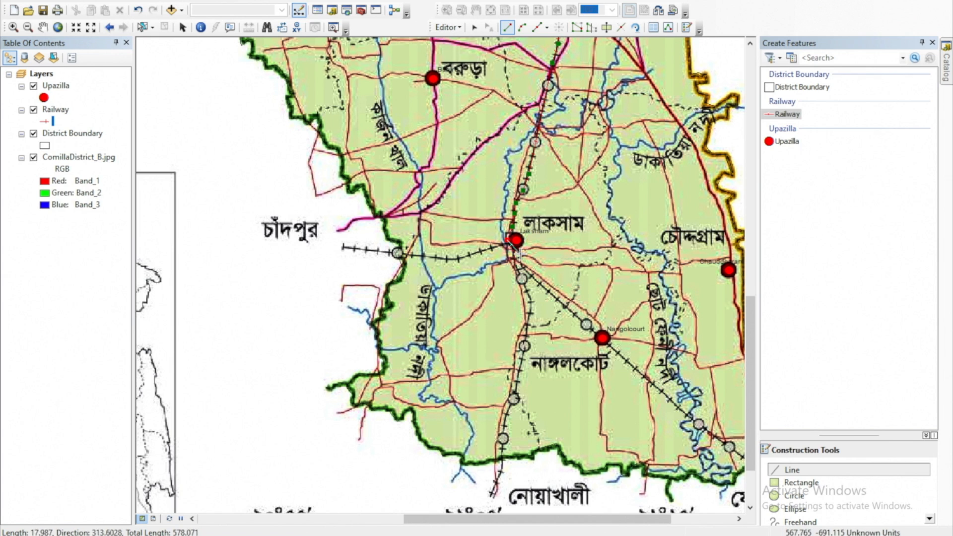
left_click(516, 266)
left_click(523, 282)
left_click(530, 299)
left_click(531, 307)
left_click(527, 334)
left_click(524, 351)
left_click(520, 371)
left_click(515, 398)
left_click(503, 437)
left_click(500, 456)
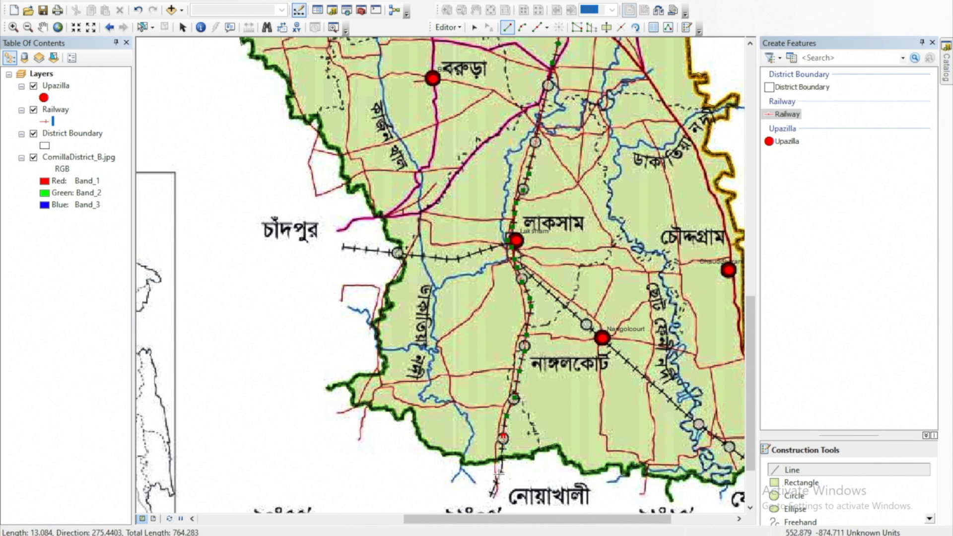
left_click(503, 465)
left_click(501, 472)
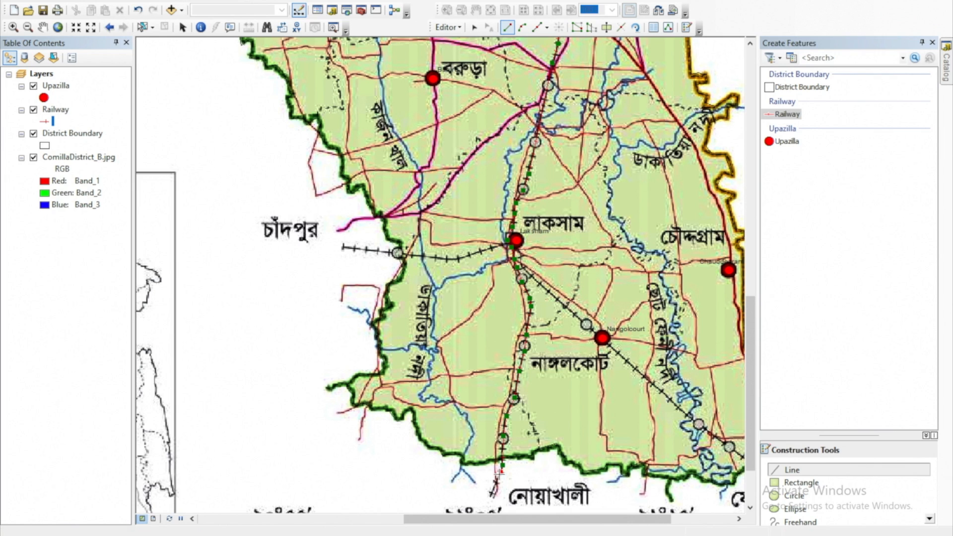
double_click(491, 492)
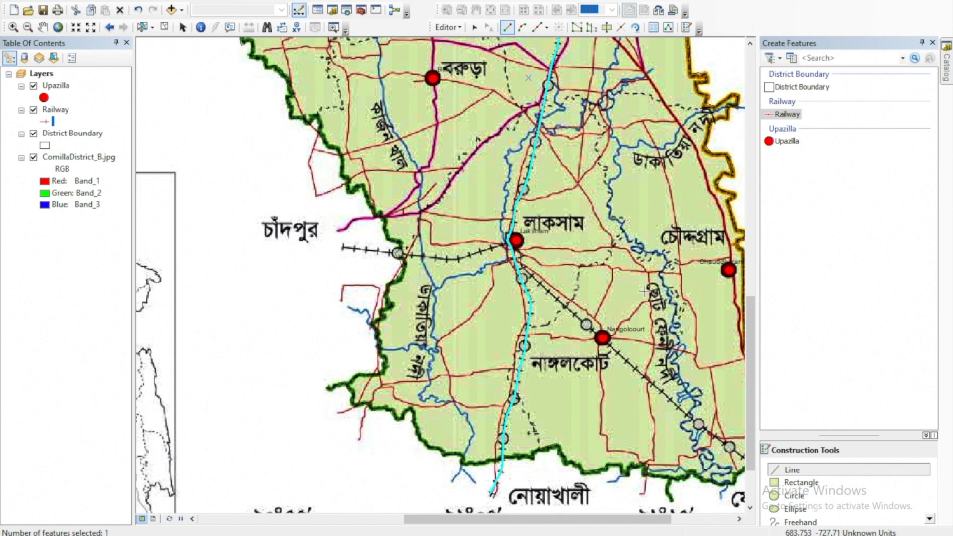
- Digitize the western railway branch from the Laksham junction to its end near Chandpur
left_click(509, 242)
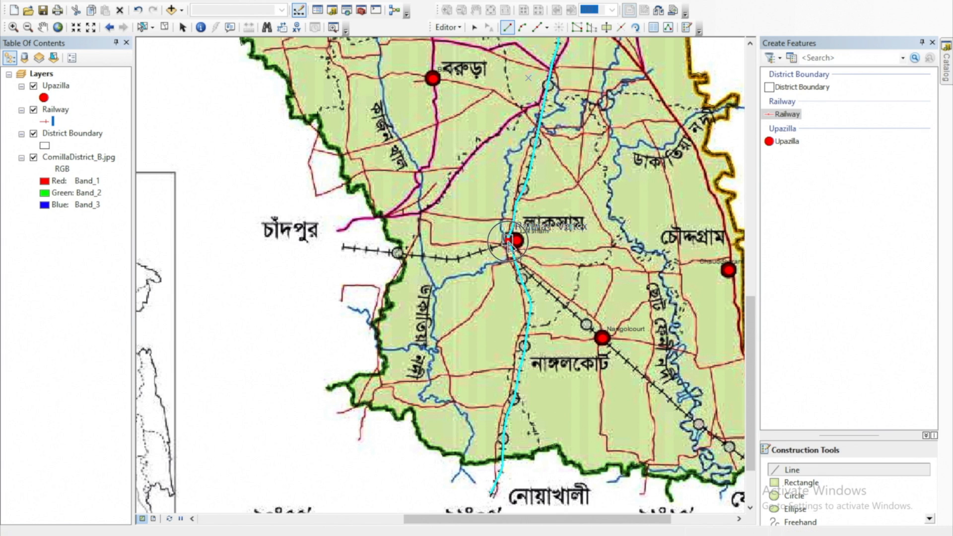
left_click(455, 259)
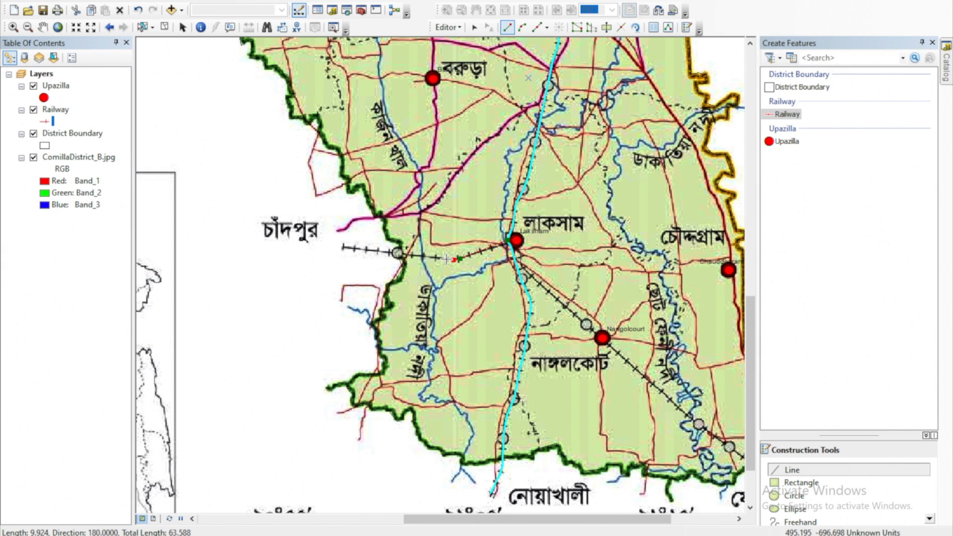
left_click(446, 259)
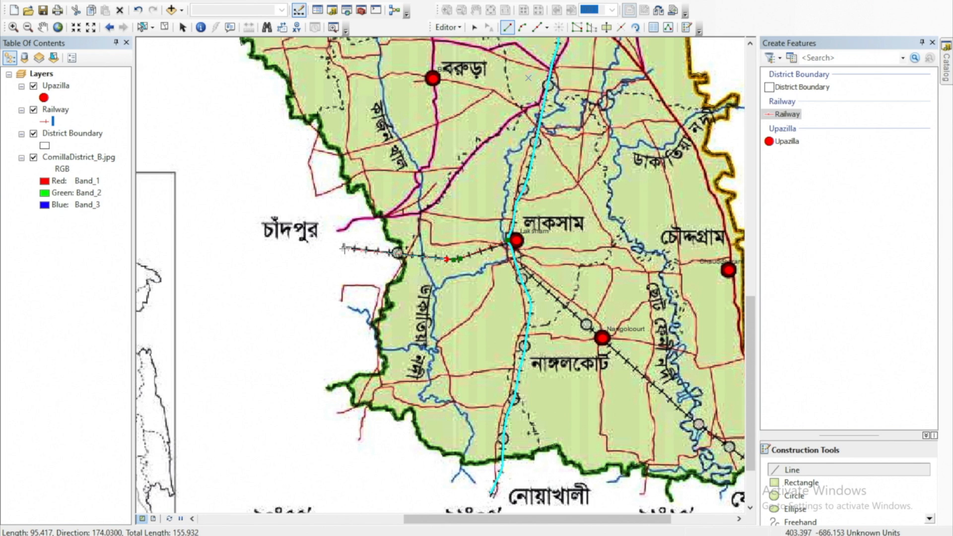
double_click(343, 248)
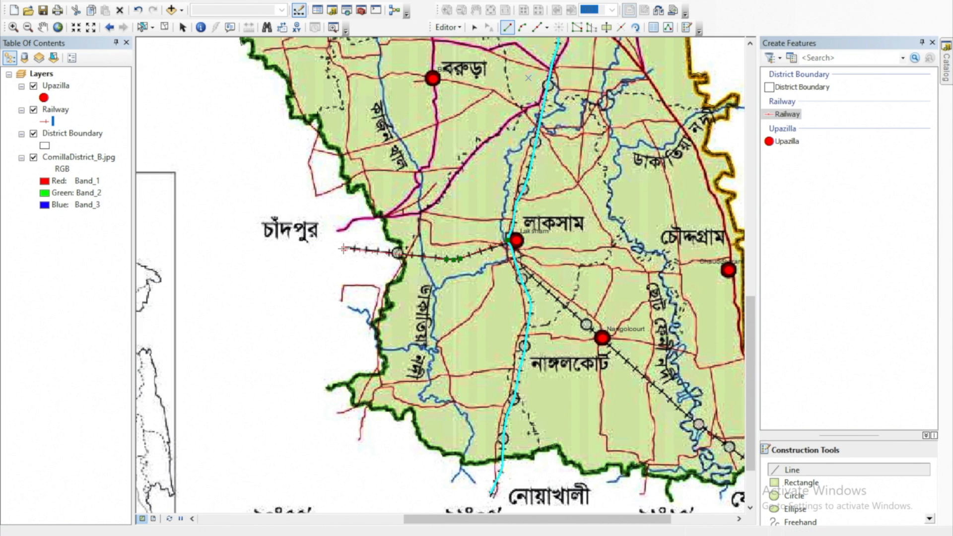
- Digitize the southeastern railway branch from the Laksham junction past Nangolcourt to its end near Feni
left_click(509, 242)
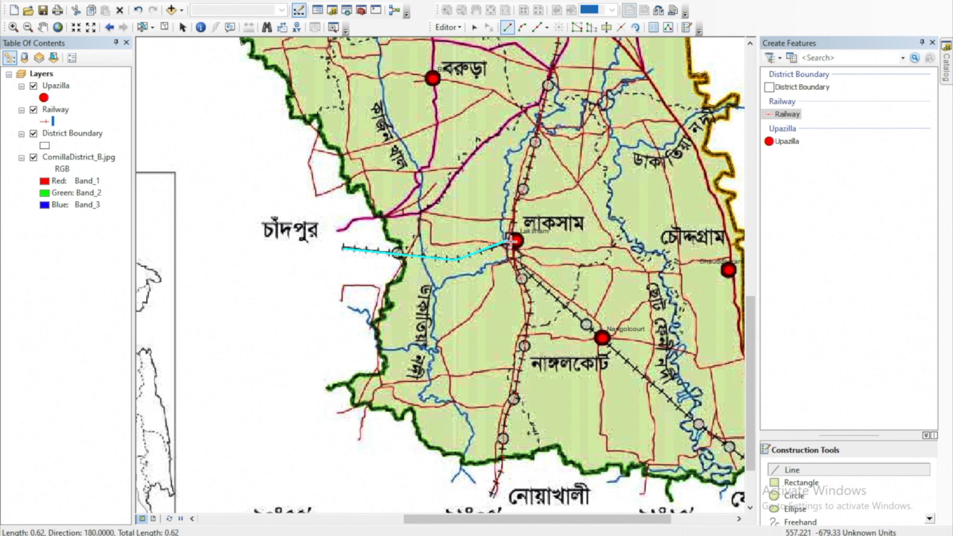
left_click(517, 266)
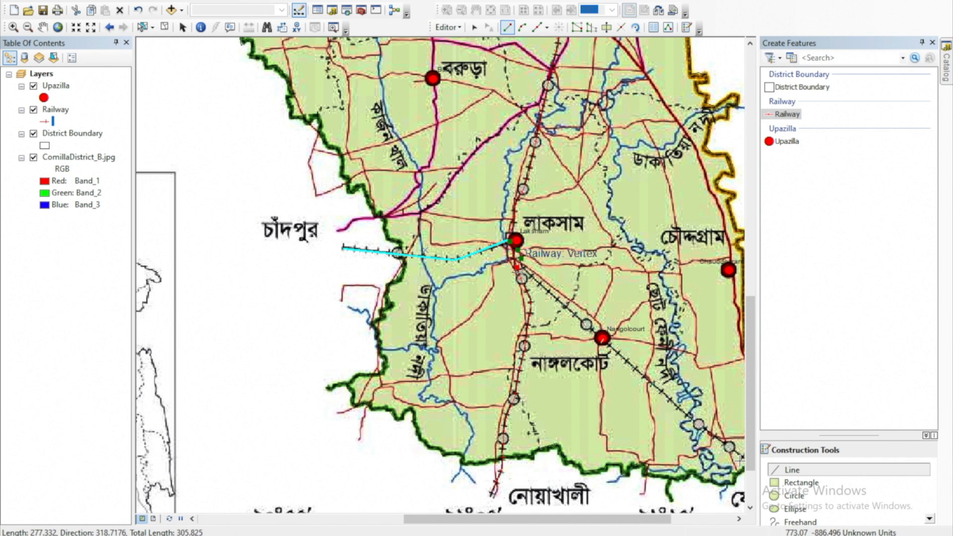
left_click(701, 425)
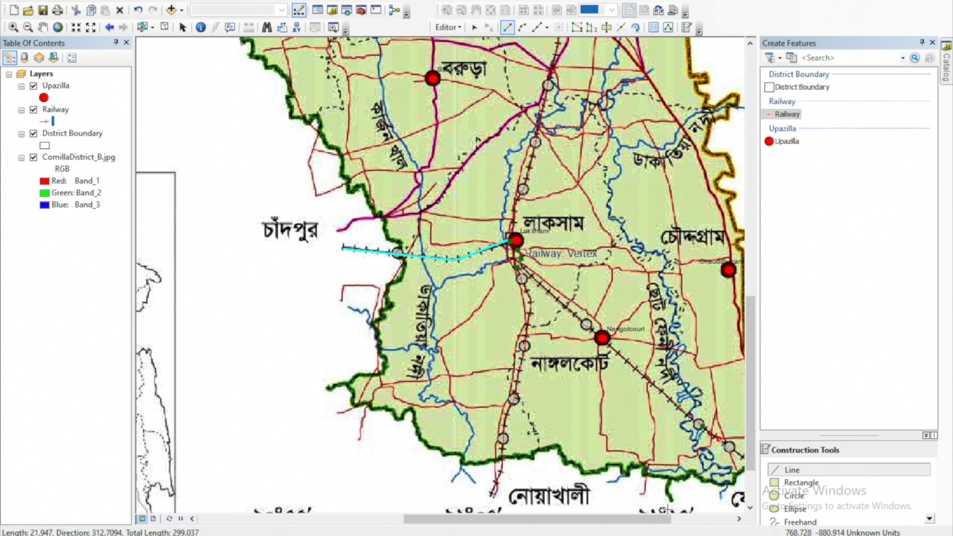
left_click_drag(651, 519, 690, 525)
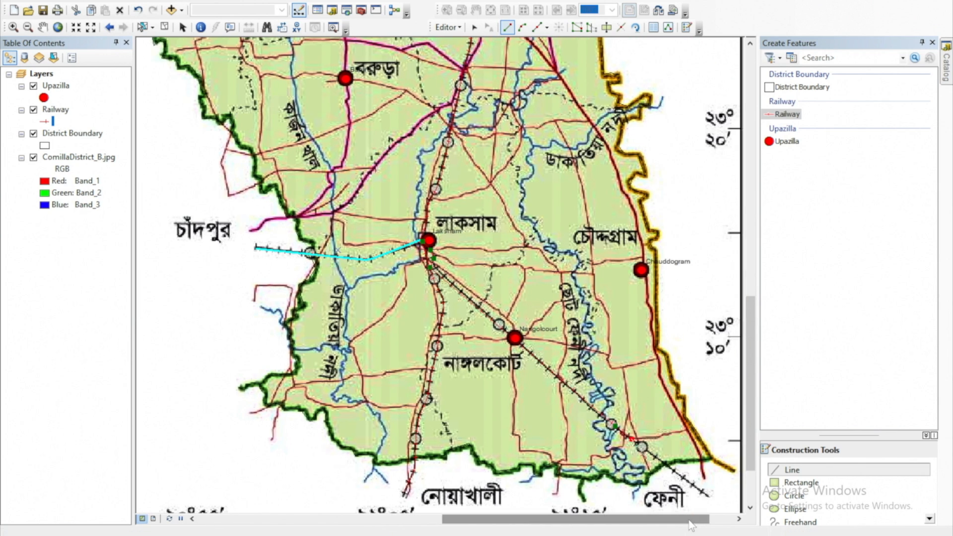
double_click(707, 495)
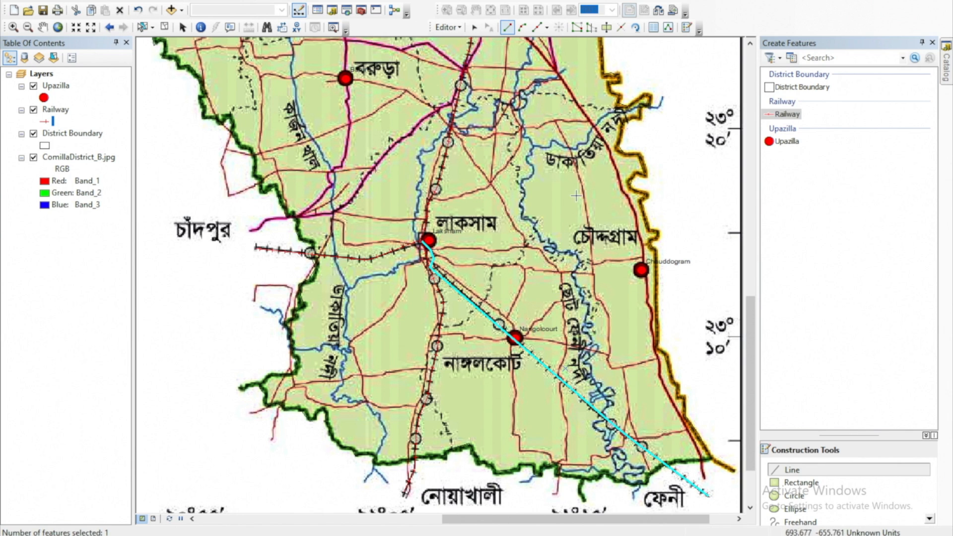
- Stop the editing session and save the digitized Railway features
left_click(455, 28)
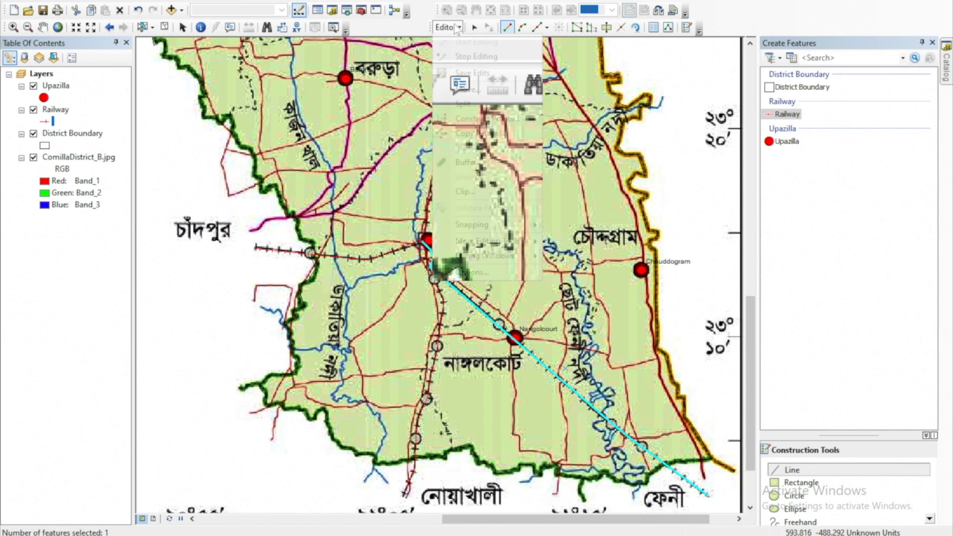
left_click(457, 54)
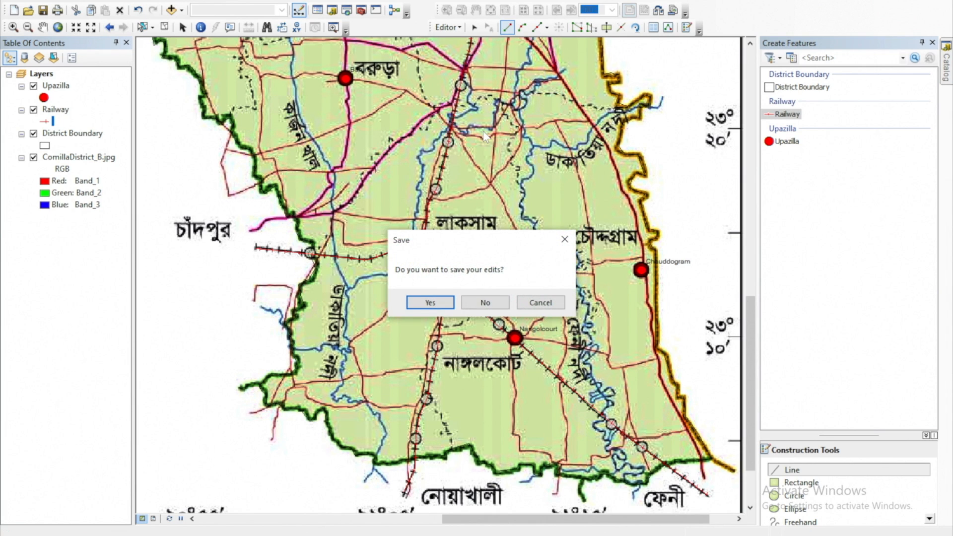
left_click(431, 302)
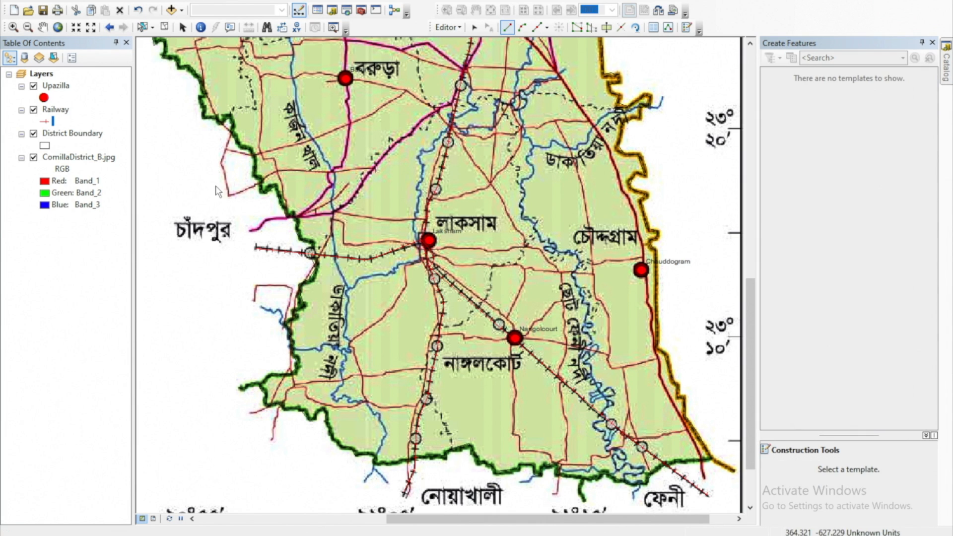
- Inspect the digitized layers at full extent with ComillaDistrict_B.jpg hidden, show the image again and look over its northern part
left_click(57, 27)
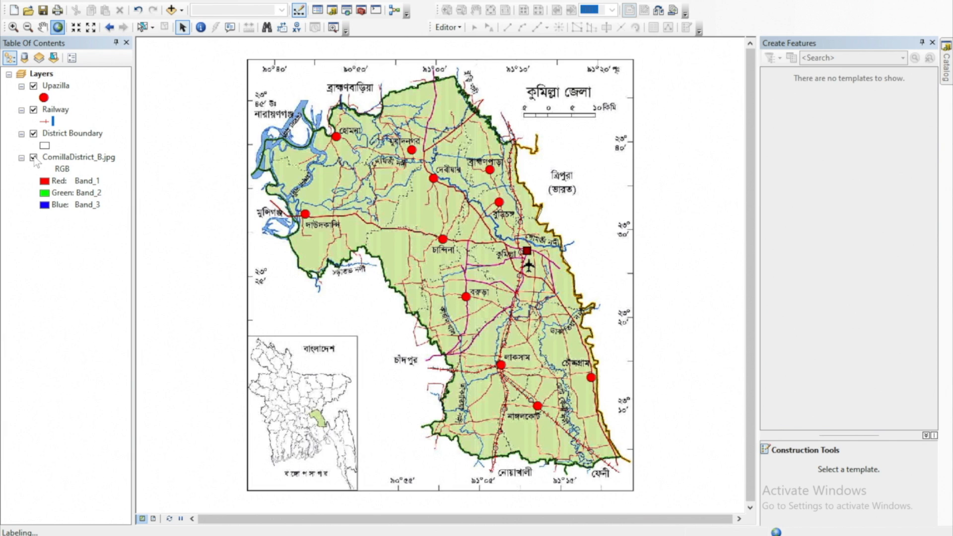
left_click(34, 158)
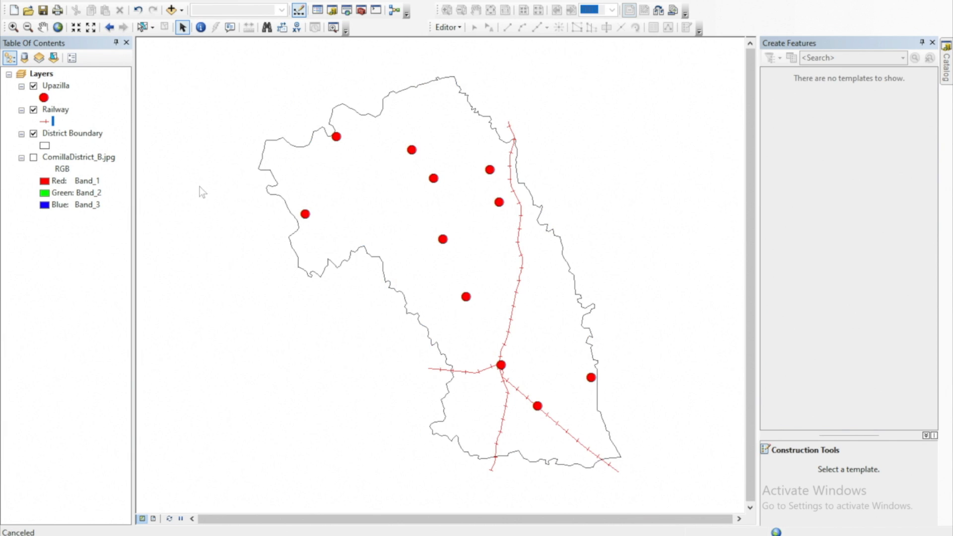
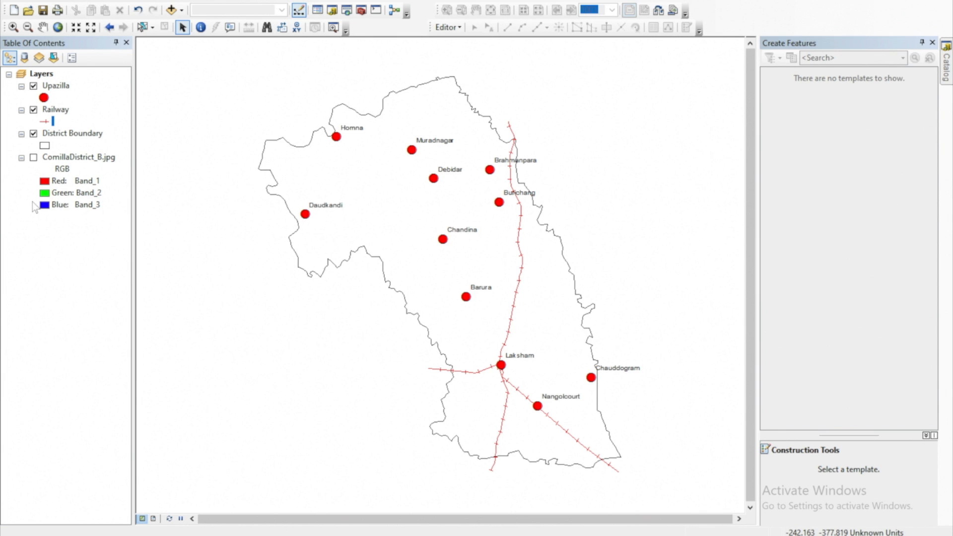
left_click(33, 158)
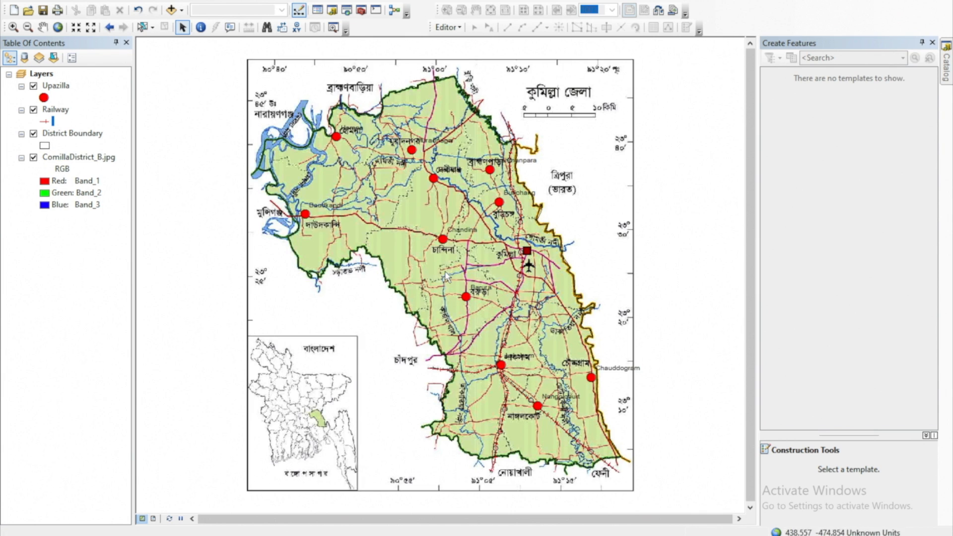
scroll(447, 273, "down", 1)
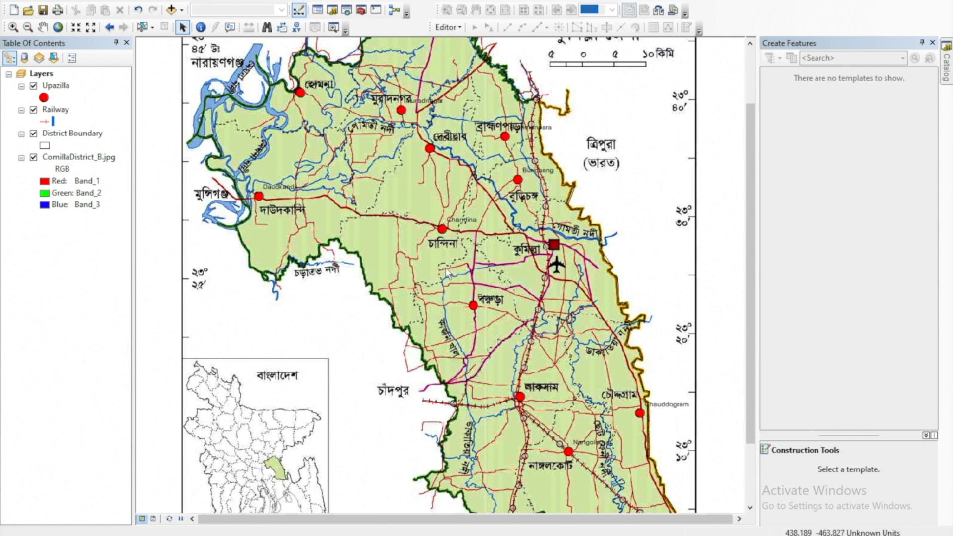
left_click_drag(749, 278, 747, 233)
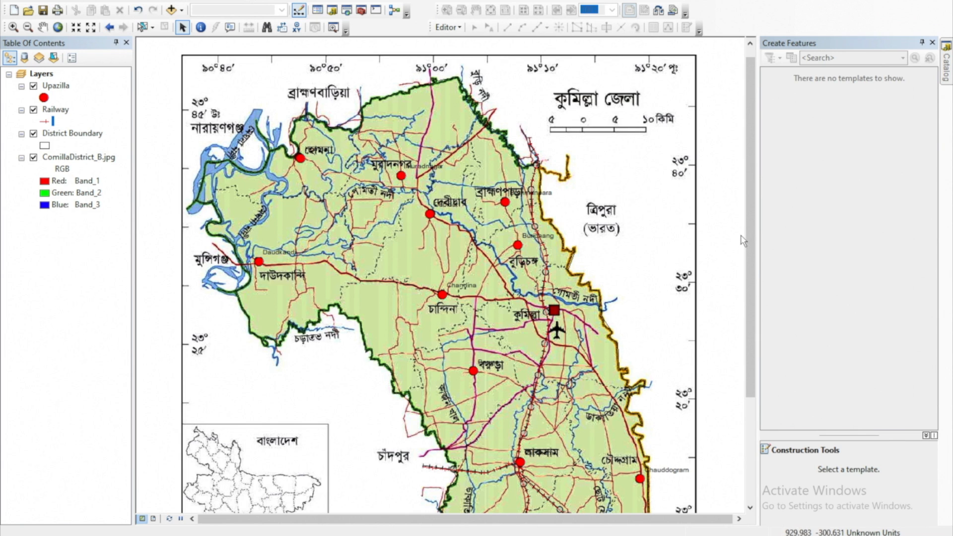
scroll(452, 233, "up", 2)
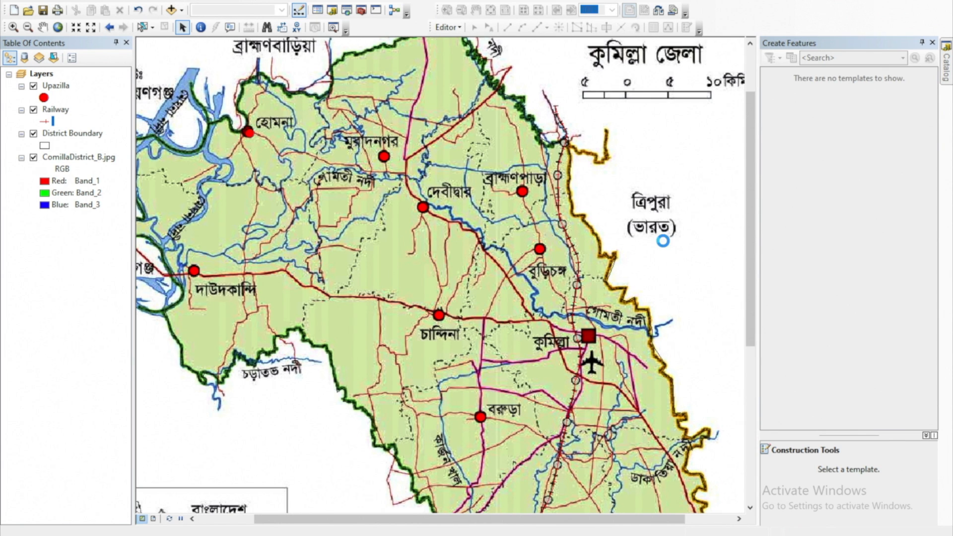
left_click_drag(752, 225, 752, 191)
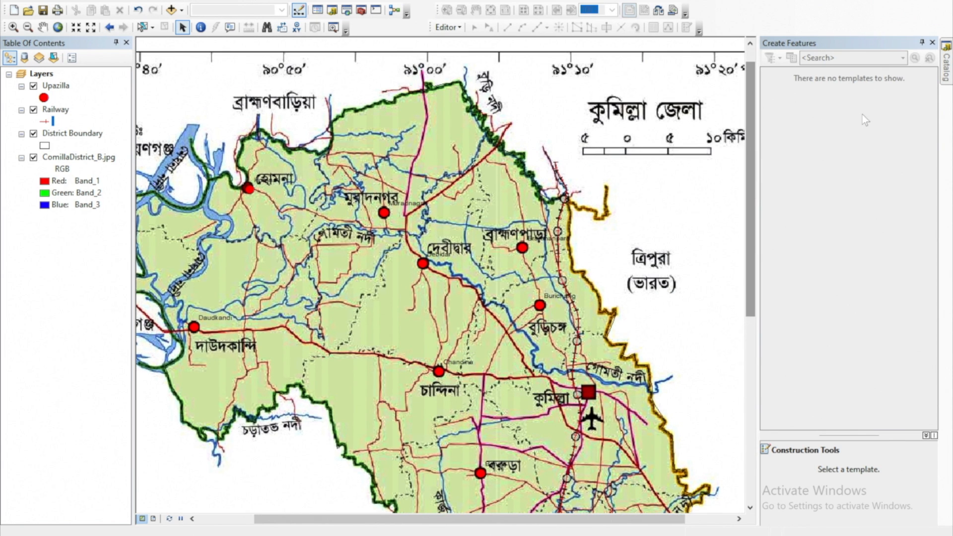
- Begin a new shapefile in the E:\ArcGIS Tutorial folder, named Road, with the Polyline feature type
left_click(947, 65)
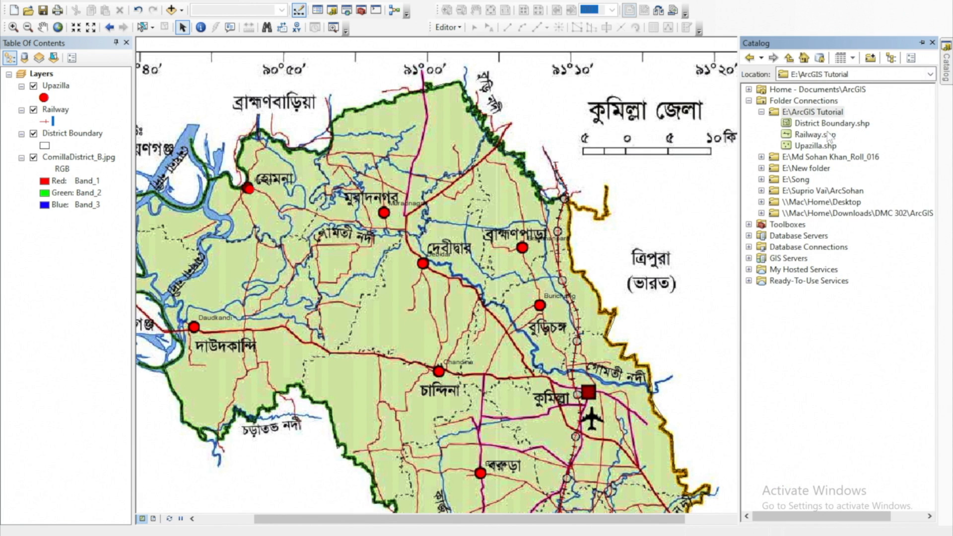
right_click(820, 114)
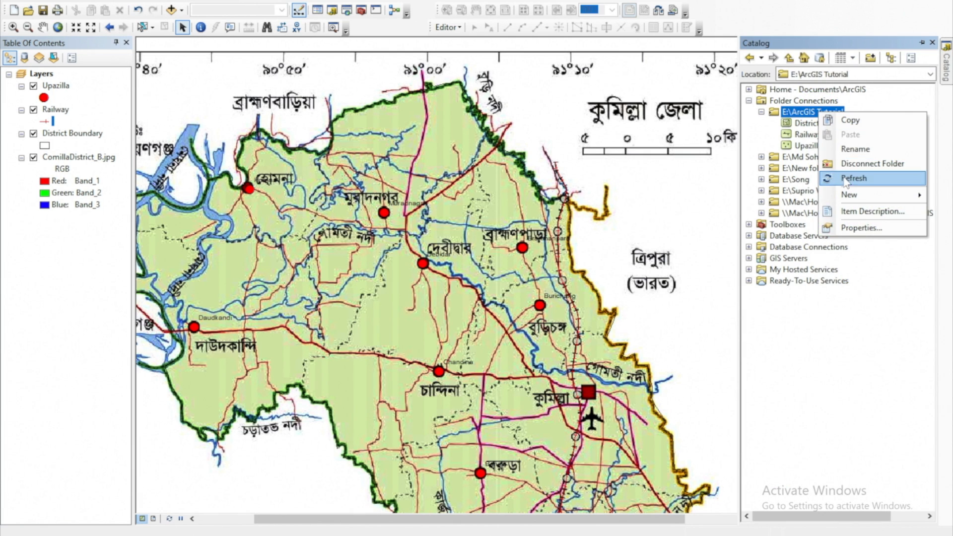
mouse_move(846, 191)
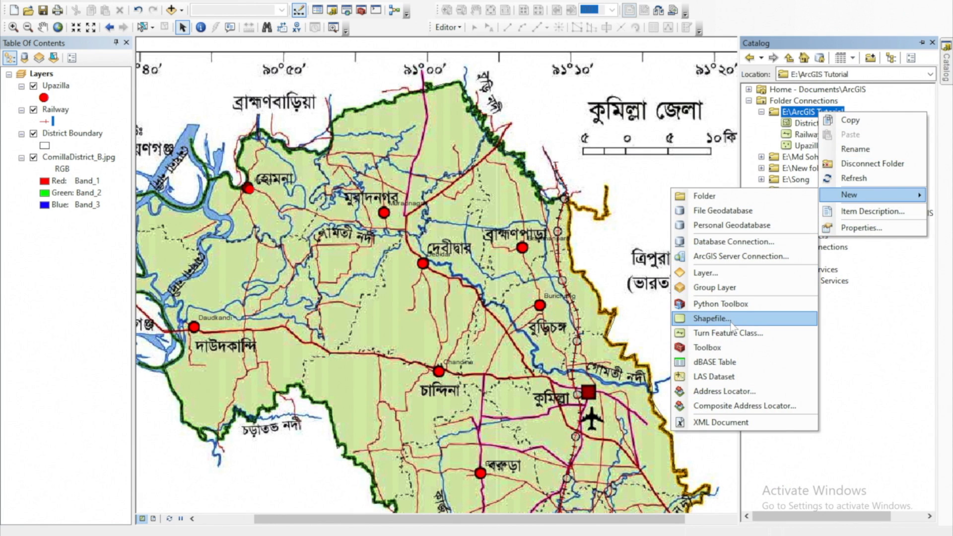
left_click(708, 319)
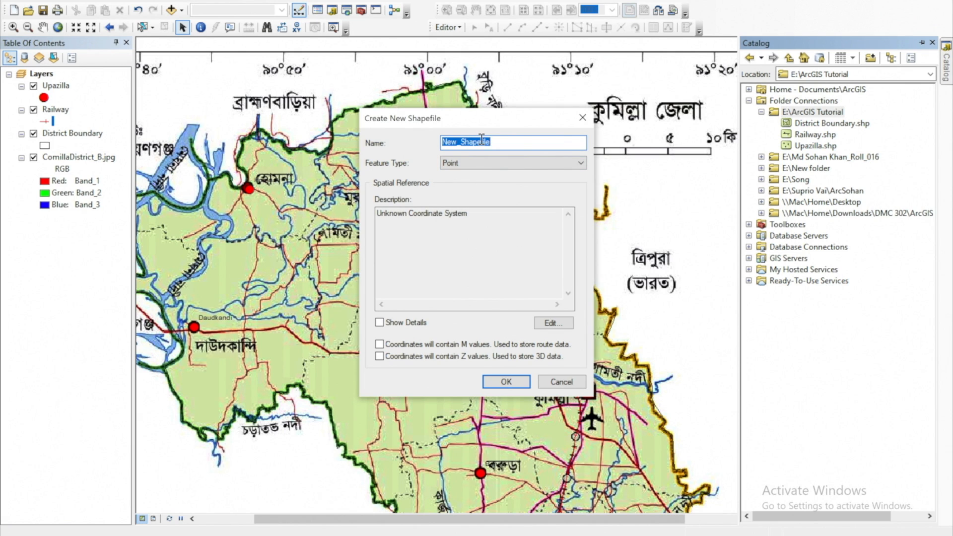
type("H")
key("BackSpace")
type("Road")
left_click(459, 161)
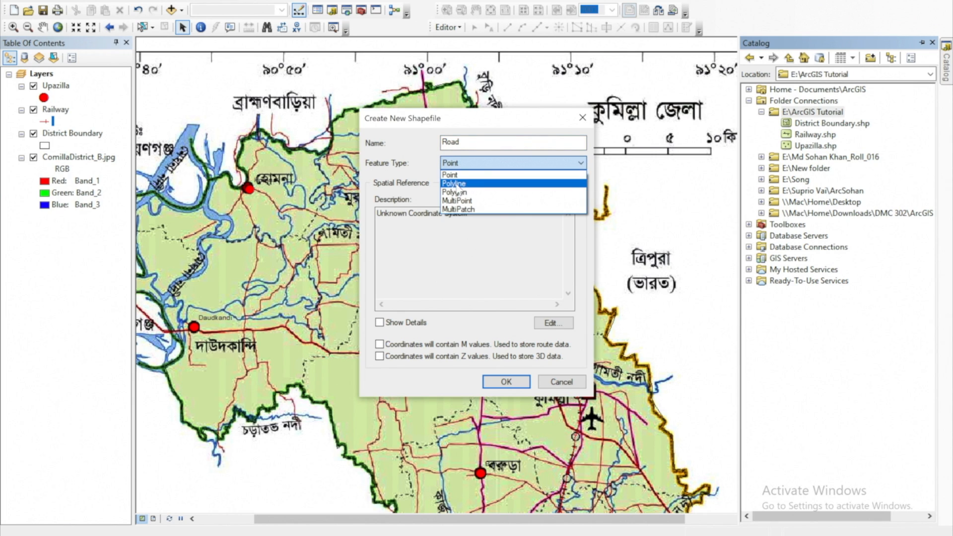
left_click(456, 185)
- Assign the WGS 1984 coordinate system to the Road shapefile
left_click(551, 326)
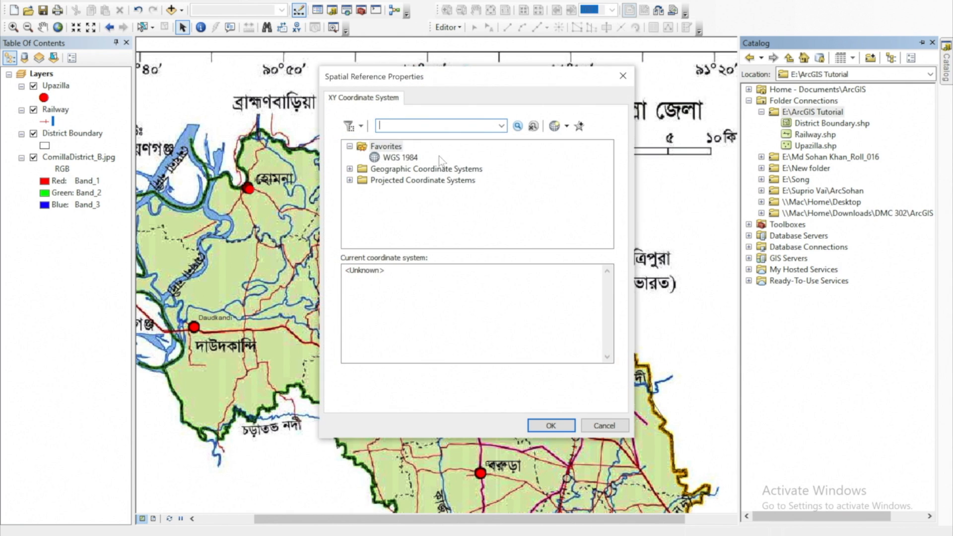
left_click(400, 158)
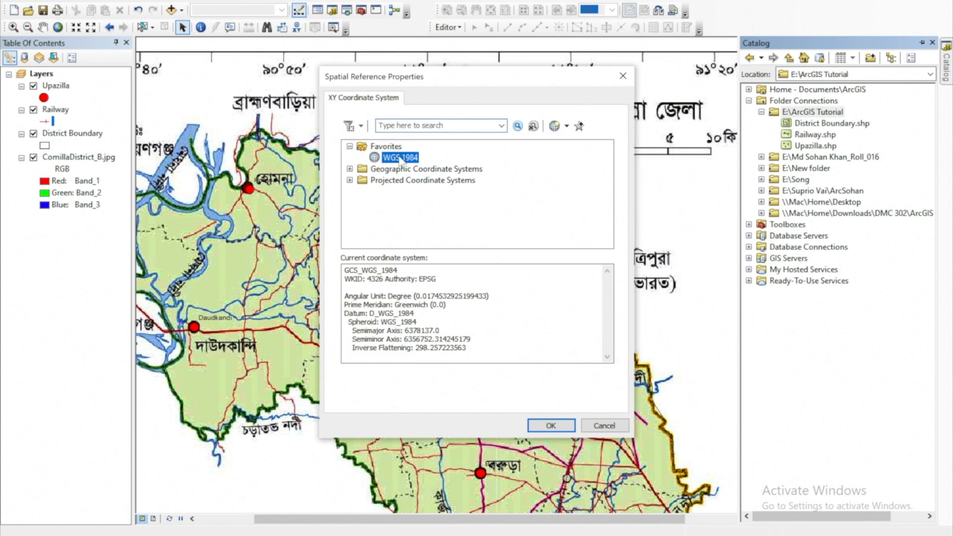
left_click(556, 426)
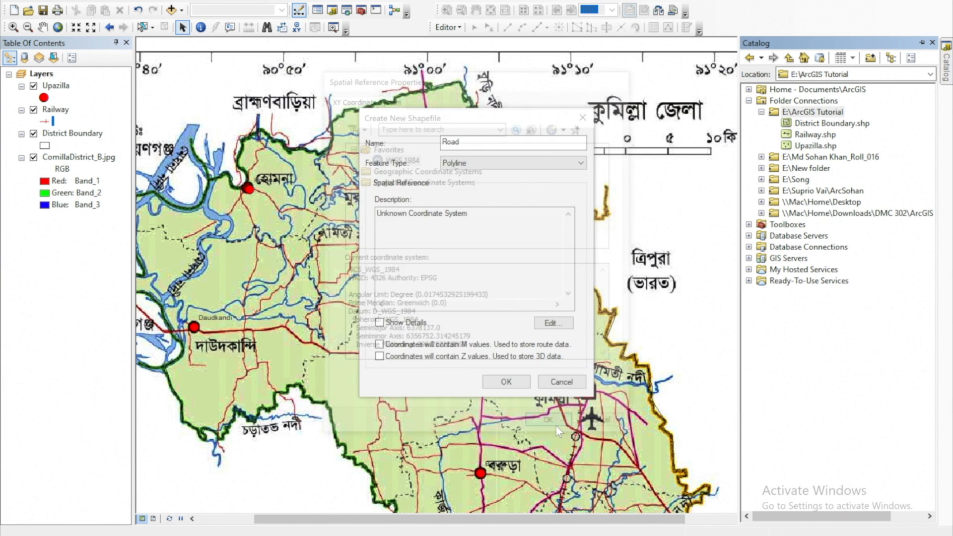
- Create the Road shapefile and symbolize its layer with the Highway Ramp line in red at width 2
left_click(506, 382)
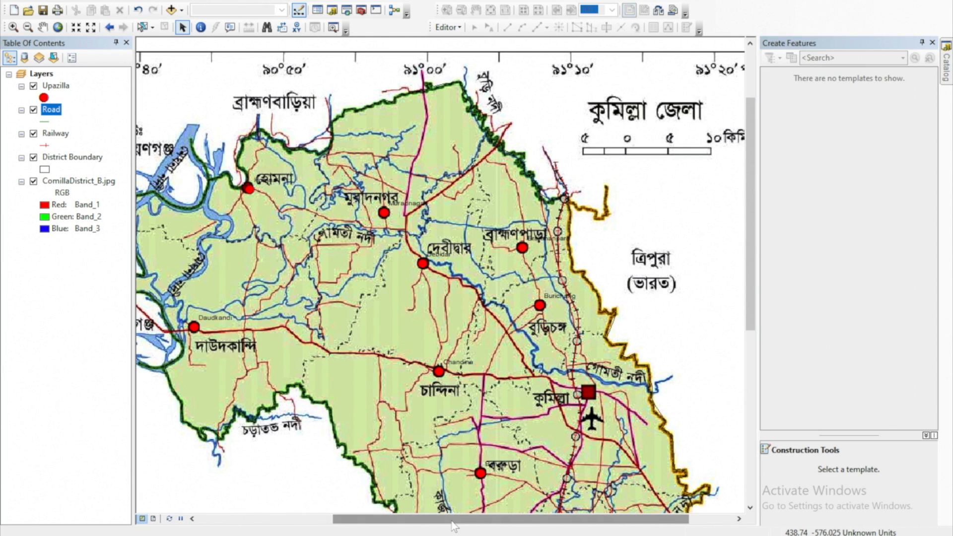
scroll(449, 516, "left", 2)
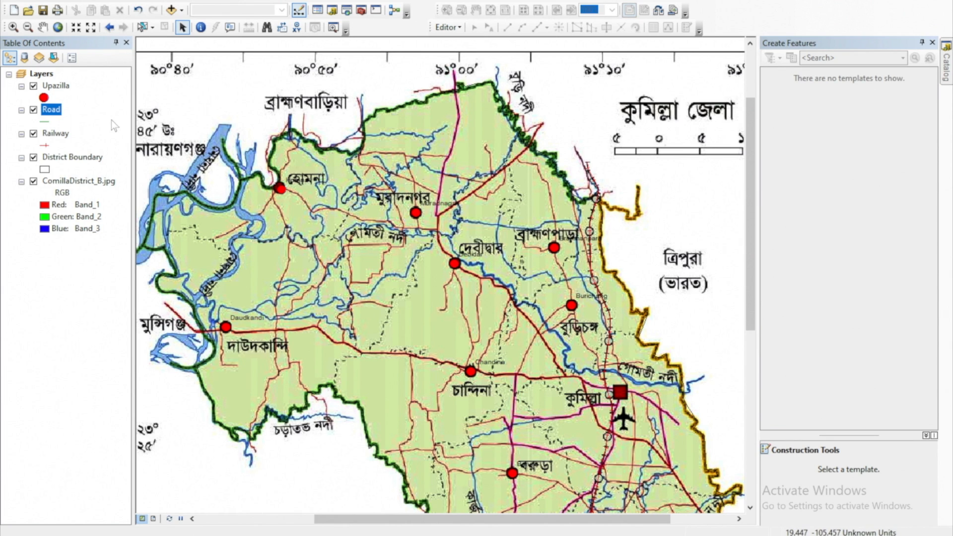
left_click(46, 120)
left_click(294, 212)
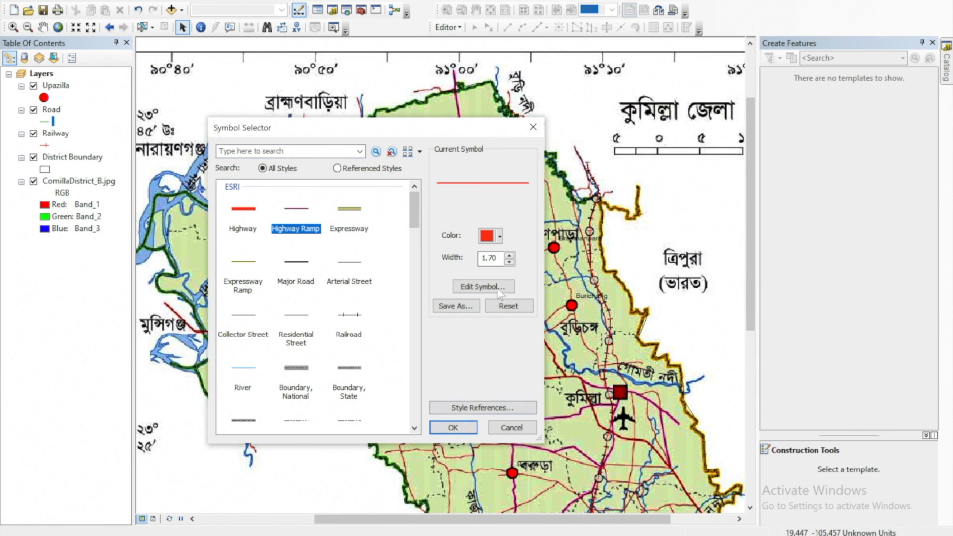
left_click(509, 256)
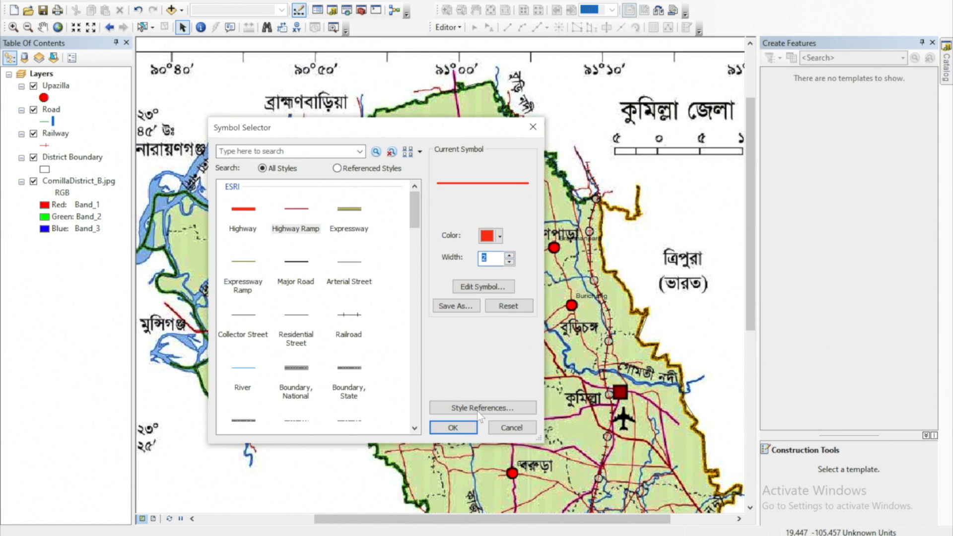
left_click(454, 428)
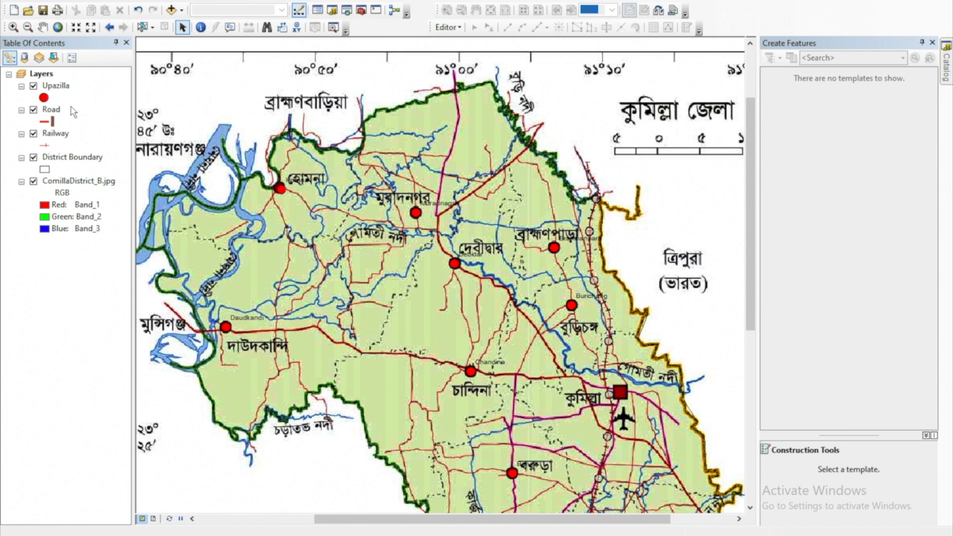
- Start an editing session with the Road layer, continuing despite the spatial reference warnings
left_click(447, 27)
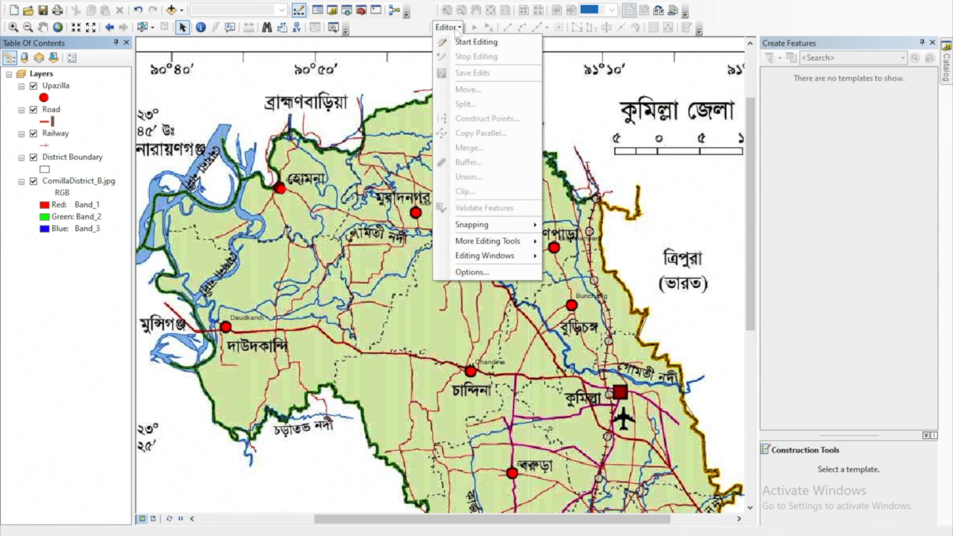
left_click(461, 42)
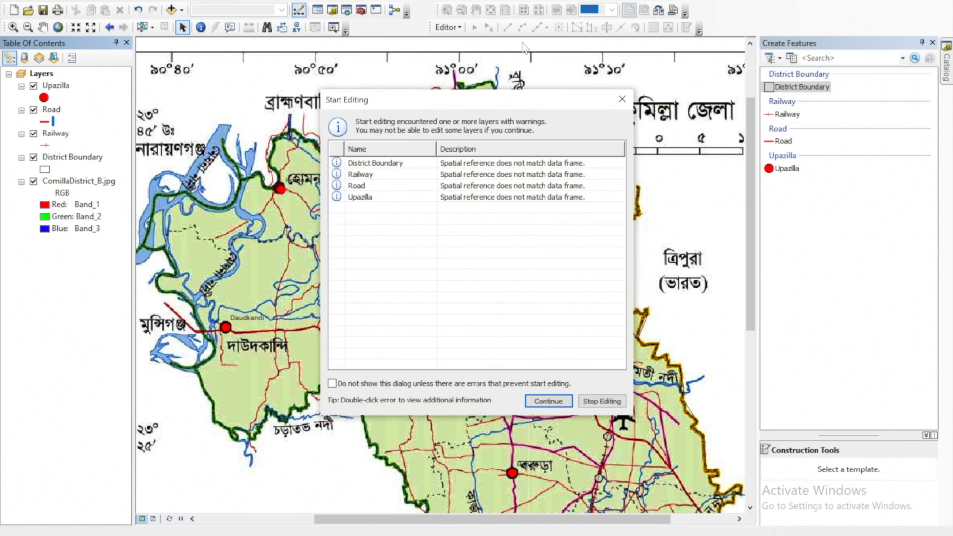
left_click(360, 188)
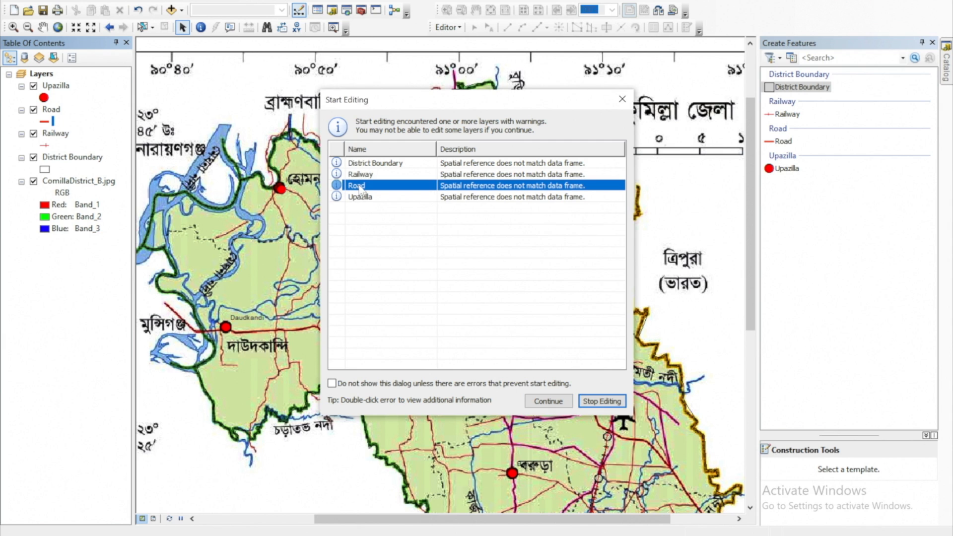
left_click(552, 402)
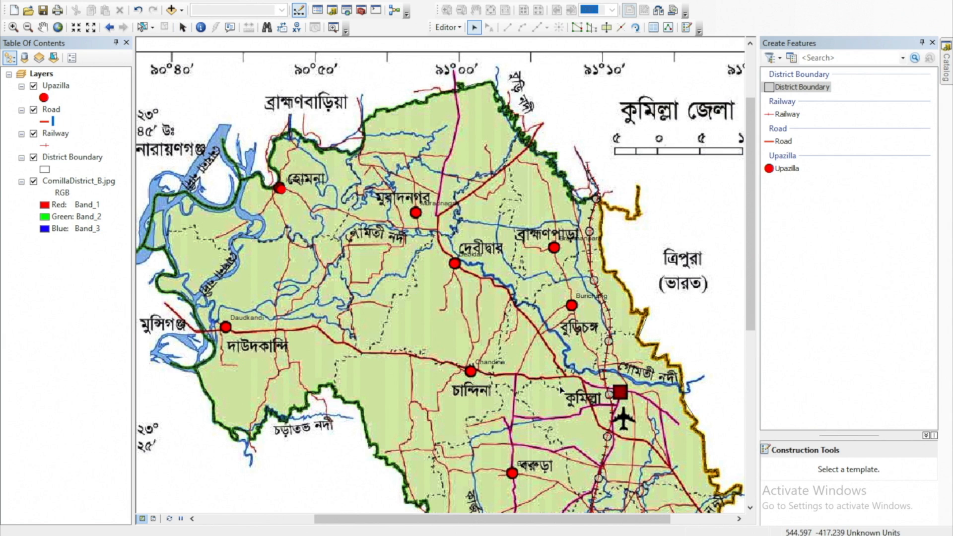
- Digitize the main east-west road as a Road line from west of Daudkandi through Chandina and Comilla to the eastern boundary
left_click(783, 142)
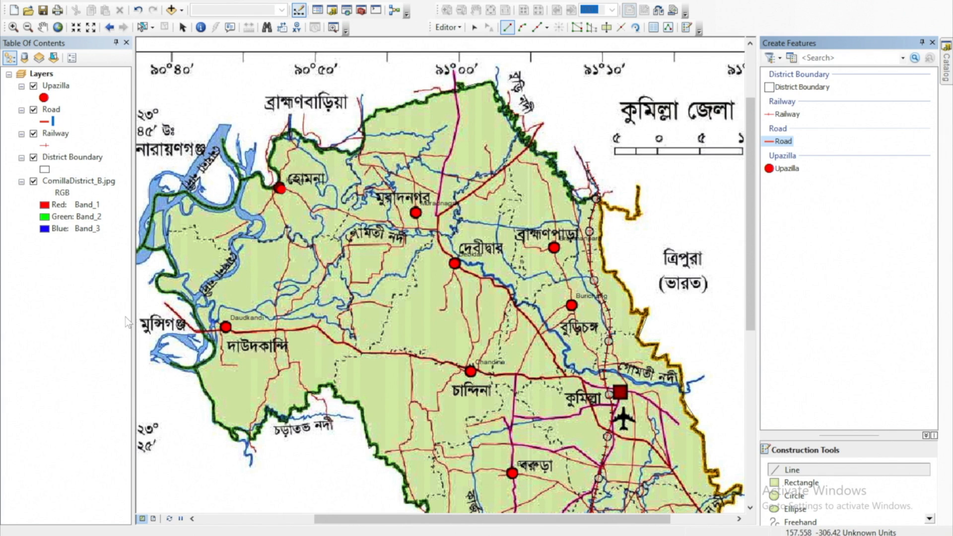
left_click(164, 302)
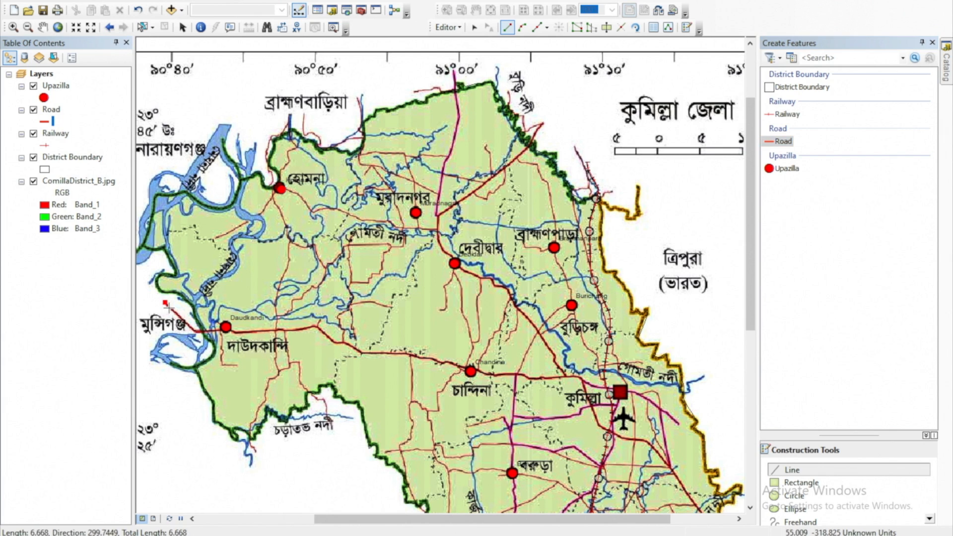
left_click(195, 330)
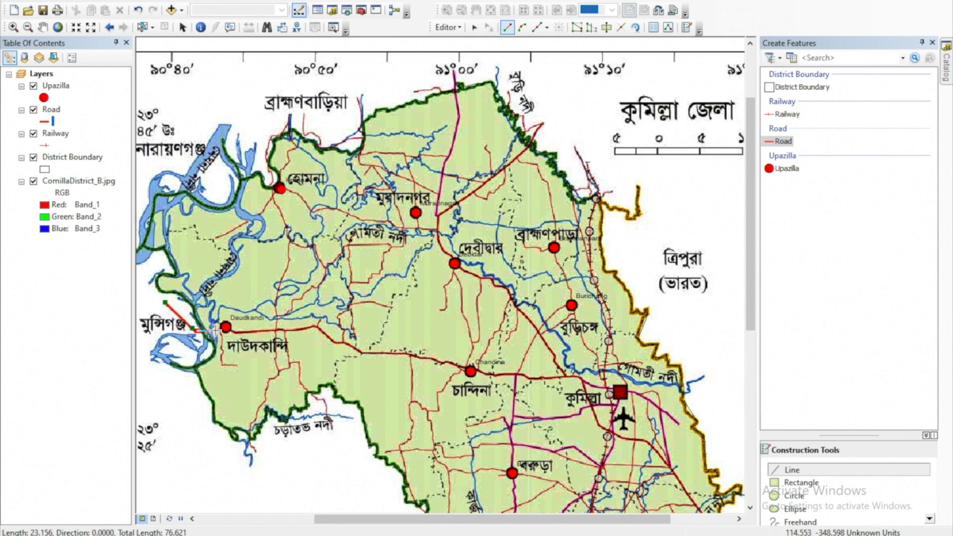
left_click(225, 330)
left_click(235, 332)
left_click(283, 331)
left_click(314, 327)
left_click(334, 342)
left_click(344, 343)
left_click(351, 347)
left_click(361, 352)
left_click(371, 353)
left_click(396, 354)
left_click(413, 356)
left_click(431, 359)
left_click(445, 361)
left_click(471, 371)
left_click(488, 374)
left_click(504, 376)
left_click(528, 377)
left_click(564, 378)
left_click(578, 379)
left_click(586, 384)
left_click(600, 387)
left_click(615, 390)
left_click(627, 392)
left_click(641, 398)
double_click(678, 423)
- Digitize the road from the district's northern edge south through Debidwar to the main road just west of Comilla
left_click(455, 72)
left_click(457, 100)
left_click(458, 116)
left_click(459, 123)
left_click(452, 152)
left_click(445, 162)
left_click(438, 216)
left_click(446, 253)
left_click(455, 263)
left_click(487, 281)
left_click(517, 303)
left_click(529, 321)
left_click(546, 342)
left_click(555, 355)
left_click(562, 370)
double_click(566, 378)
- Digitize the branch road from the junction north of Debidwar northeast across the district boundary
left_click(438, 216)
left_click(523, 153)
double_click(543, 127)
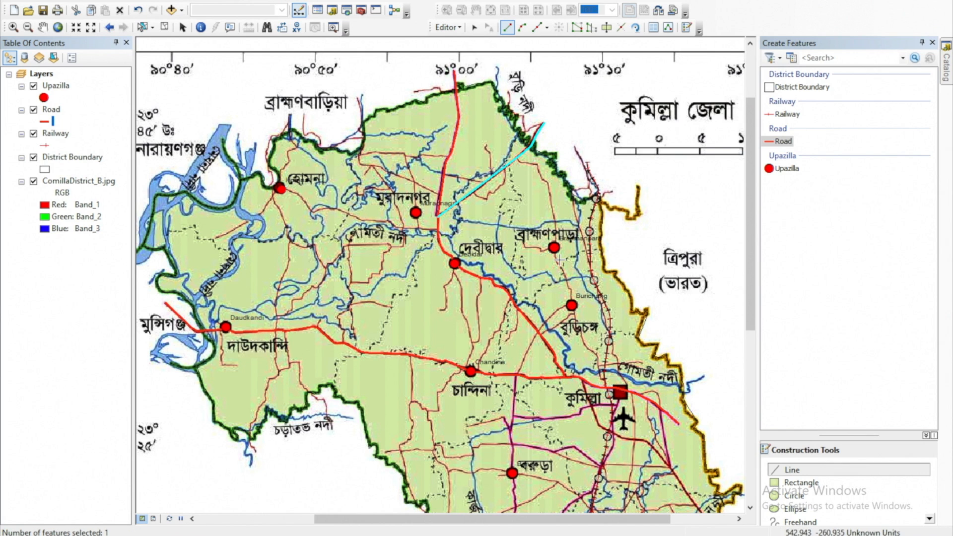
- Digitize the road from the main road east of Chandina south through Barura to the Chandpur side of the boundary
left_click_drag(571, 306, 571, 179)
left_click_drag(638, 404, 569, 309)
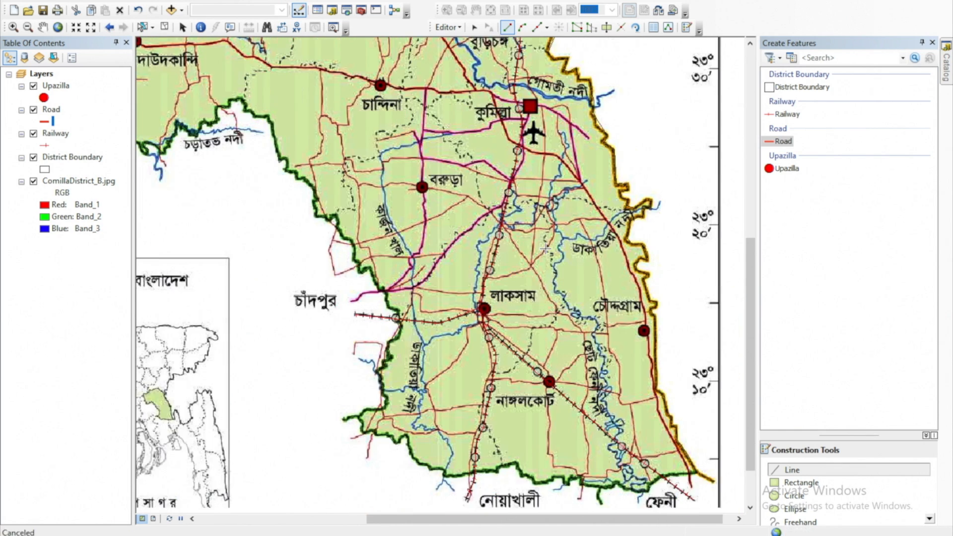
left_click(425, 86)
left_click(422, 116)
left_click(421, 144)
left_click(423, 155)
left_click(422, 182)
left_click(424, 197)
left_click(425, 215)
left_click(423, 243)
left_click(411, 253)
left_click(403, 269)
left_click(383, 285)
double_click(349, 295)
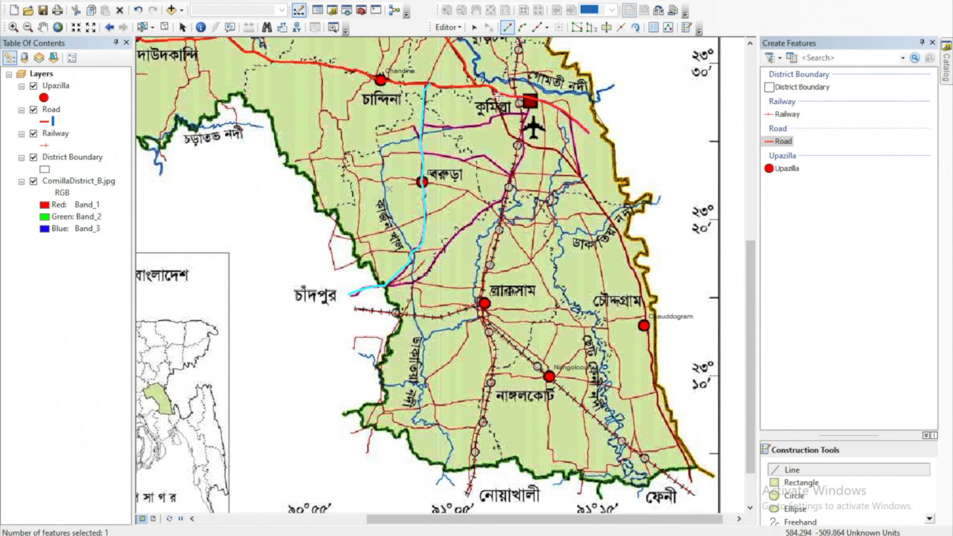
- Digitize the road from the main road west of Comilla southeast through Chauddagram to the district's southern tip near Feni
left_click(493, 88)
left_click(500, 115)
left_click(509, 133)
left_click(519, 138)
left_click(534, 148)
left_click(546, 150)
left_click(558, 154)
left_click(571, 166)
left_click(580, 175)
left_click(589, 184)
left_click(605, 207)
left_click(616, 226)
left_click(625, 247)
left_click(630, 268)
left_click(636, 275)
left_click(647, 288)
left_click(640, 284)
left_click(642, 297)
left_click(645, 307)
left_click(644, 326)
scroll(648, 344, "up", 2)
left_click(649, 353)
left_click(653, 363)
left_click(659, 383)
key("ctrl+z")
left_click(653, 390)
mouse_move(681, 483)
left_mouse_down()
mouse_move(665, 482)
mouse_move(548, 377)
left_mouse_up()
left_click(521, 304)
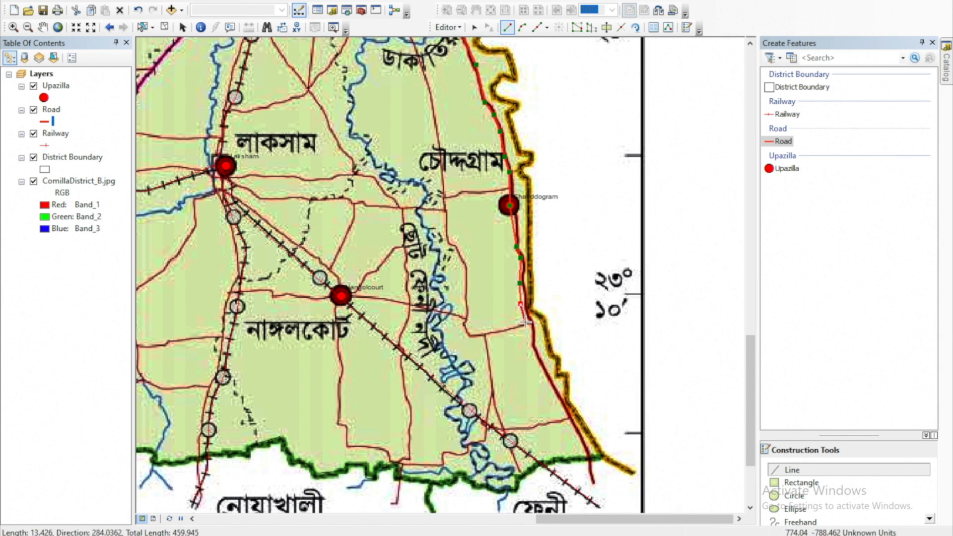
left_click(528, 321)
left_click(534, 332)
left_click(534, 347)
left_click(570, 411)
left_click(592, 470)
double_click(594, 482)
- Digitize the road from Comilla south past the airport and southwest to the Chandpur road at the western boundary
scroll(476, 341, "down", 3)
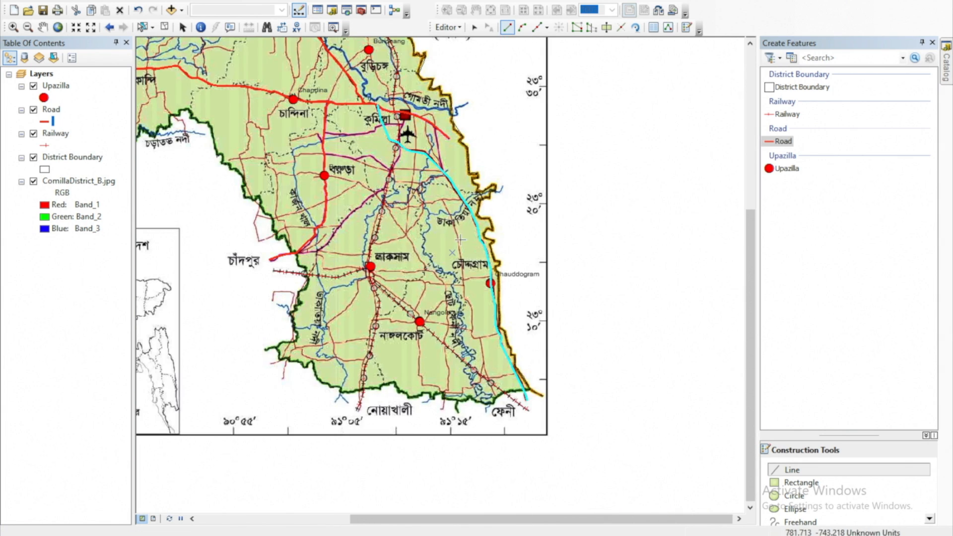
scroll(322, 143, "up", 2)
left_click(470, 90)
left_click(465, 103)
left_click(466, 114)
left_click(457, 119)
left_click(459, 162)
left_click(454, 175)
left_click(443, 192)
left_click(429, 225)
key("super")
key("super")
key("ctrl+z")
left_click(427, 225)
left_click(412, 233)
left_click(388, 257)
left_click(371, 269)
left_click(356, 286)
left_click(329, 322)
left_click(321, 329)
left_click(308, 335)
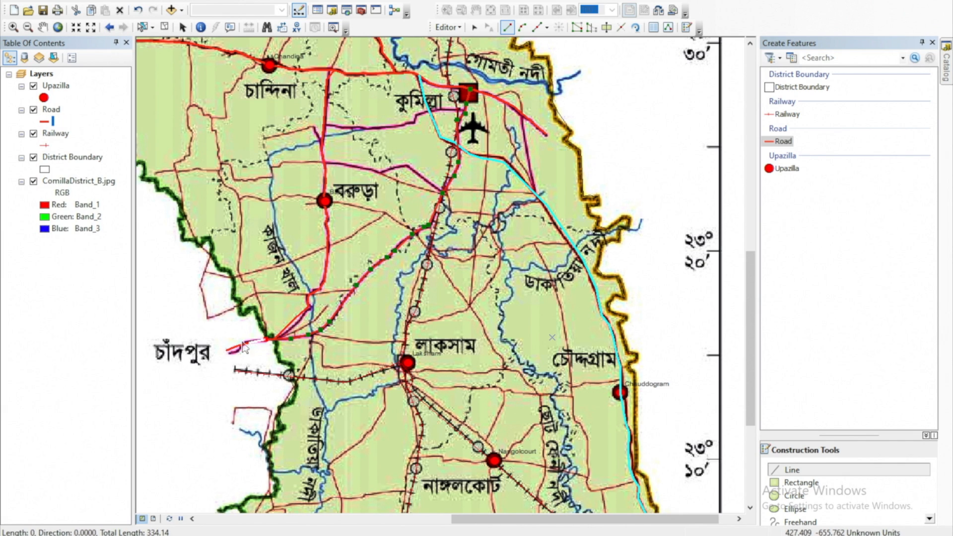
double_click(273, 340)
- Digitize the upper connecting road from the Barura road east to the road just south of Comilla
left_click(324, 123)
left_click(339, 126)
left_click(355, 126)
left_click(380, 127)
left_click(398, 124)
left_click(418, 116)
left_click(429, 110)
left_click(445, 110)
left_click(458, 108)
double_click(465, 114)
- Digitize the connecting road just north of Barura and the short link road east of the airport
left_click(324, 164)
left_click(355, 165)
left_click(385, 172)
left_click(410, 166)
double_click(444, 193)
left_click(522, 116)
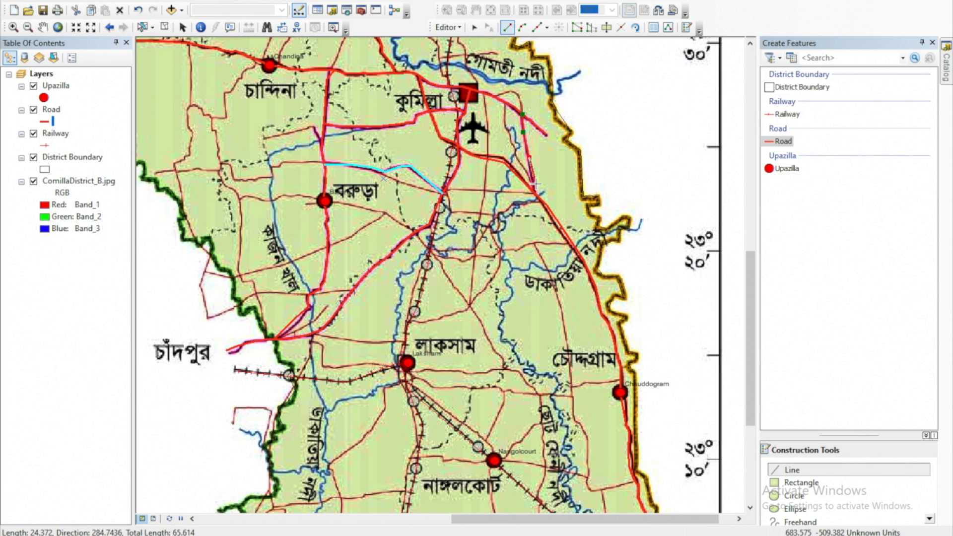
double_click(535, 194)
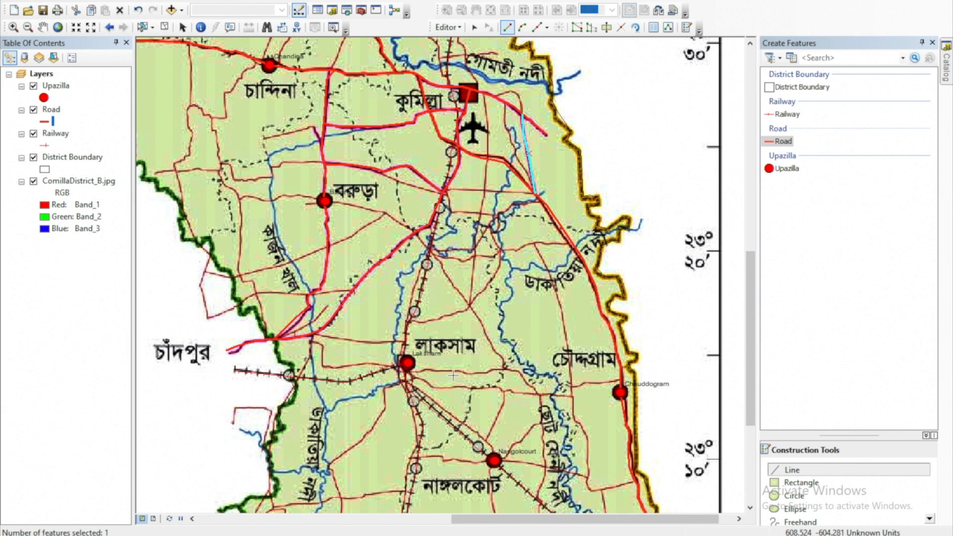
- Stop the editing session for the digitized Road features
scroll(441, 365, "up", 3)
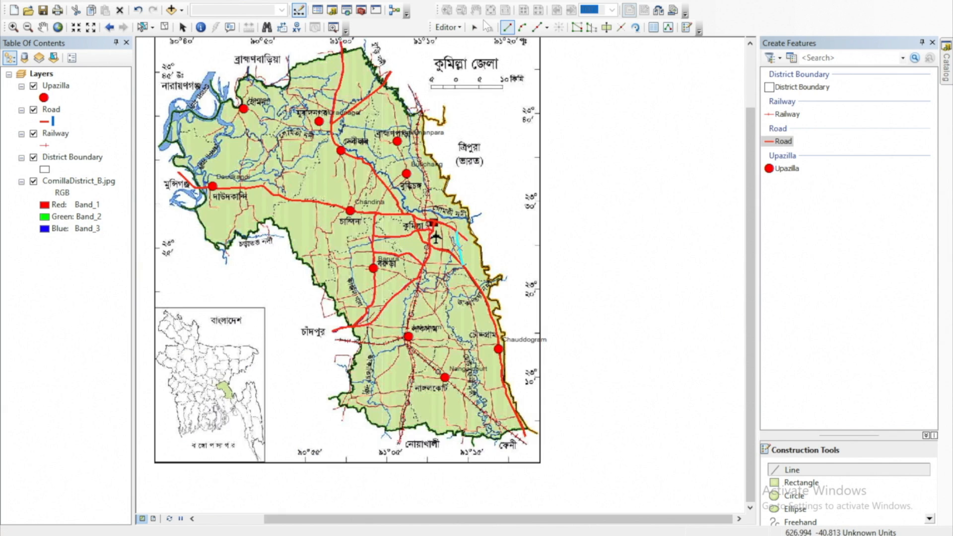
left_click(449, 28)
left_click(459, 56)
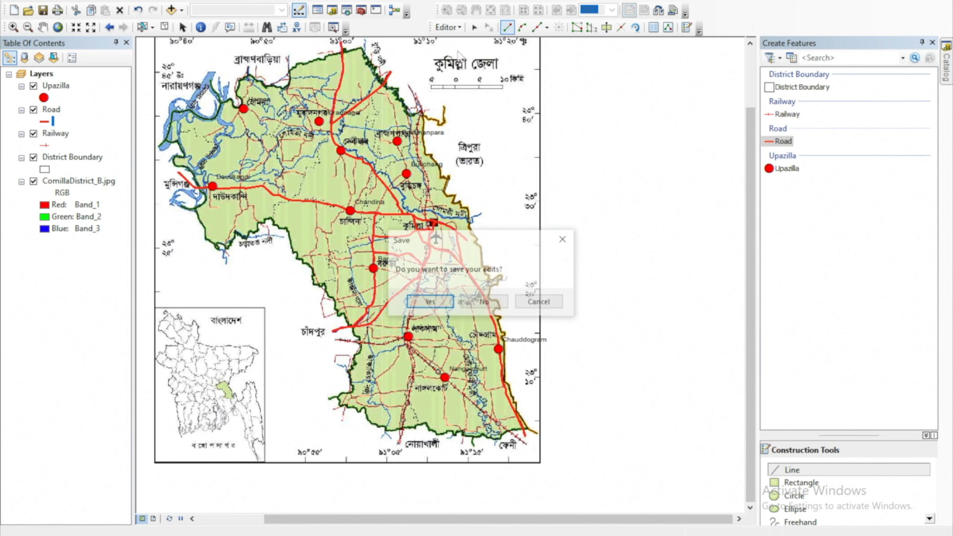
- Save the road edits and check the digitized layers with the ComillaDistrict_B.jpg image temporarily hidden
left_click(447, 304)
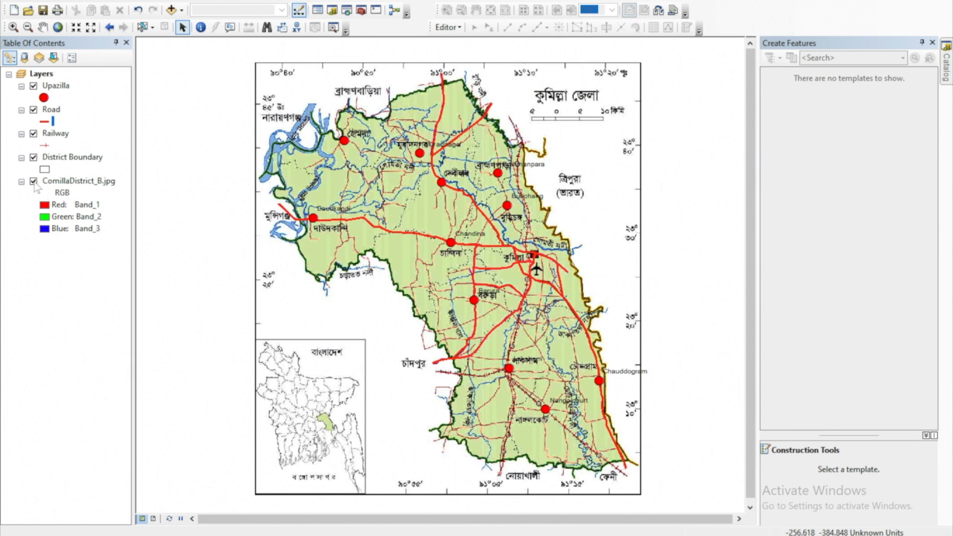
left_click(33, 181)
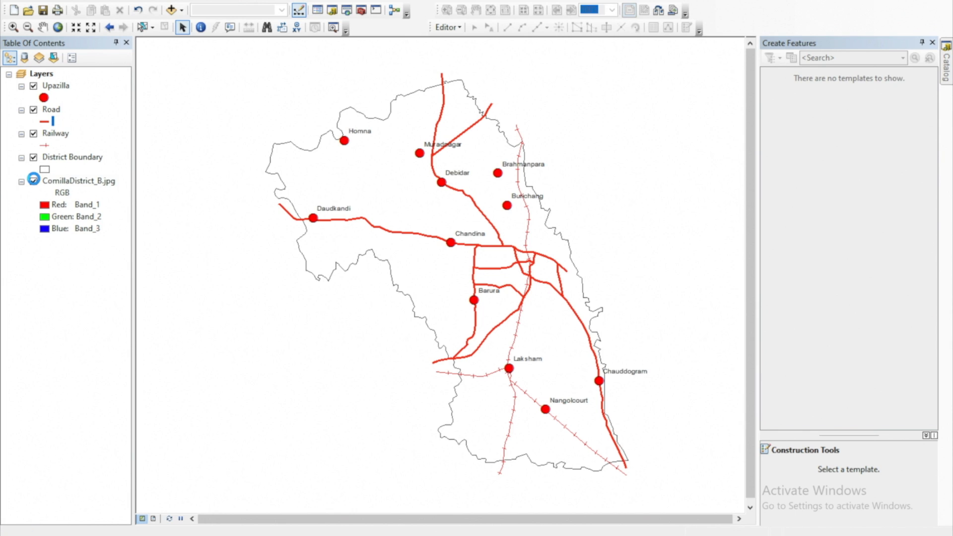
left_click(34, 181)
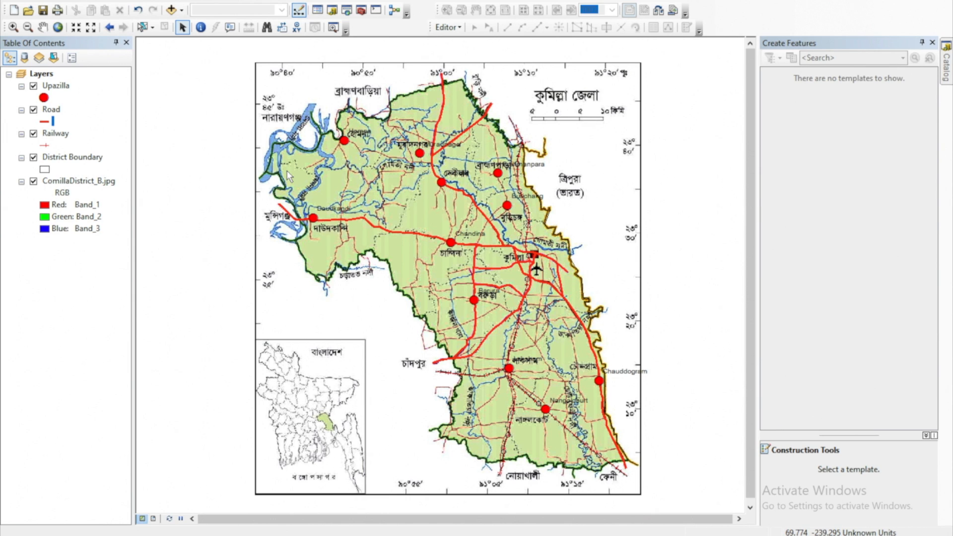
- Set up a new shapefile in E:\ArcGIS Tutorial named Upazilla Boundary with the Polyline feature type
scroll(285, 156, "up", 2)
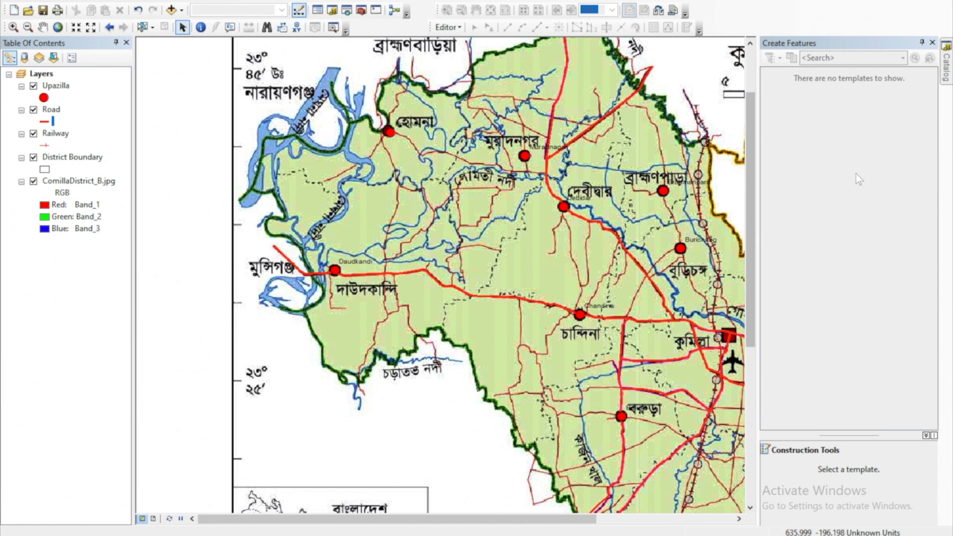
left_click_drag(747, 183, 750, 142)
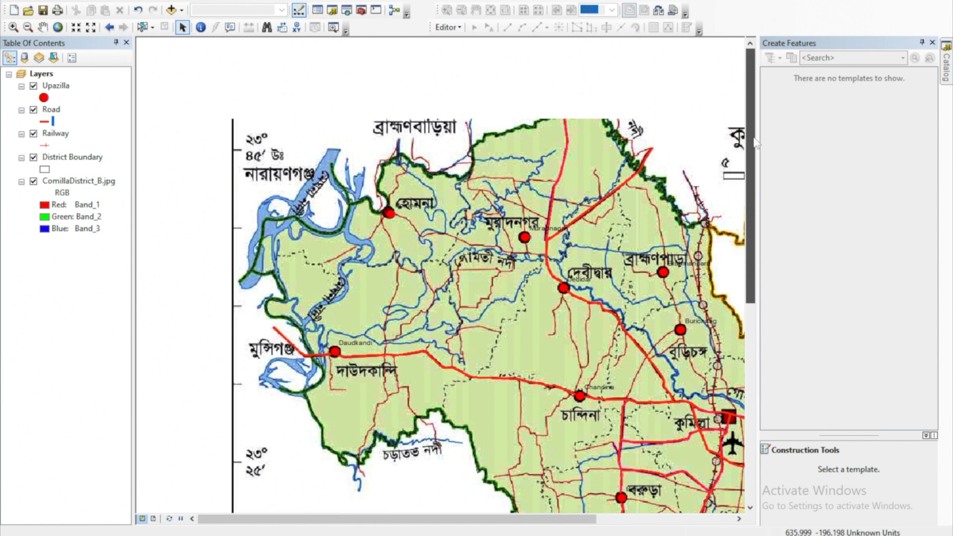
left_click(947, 64)
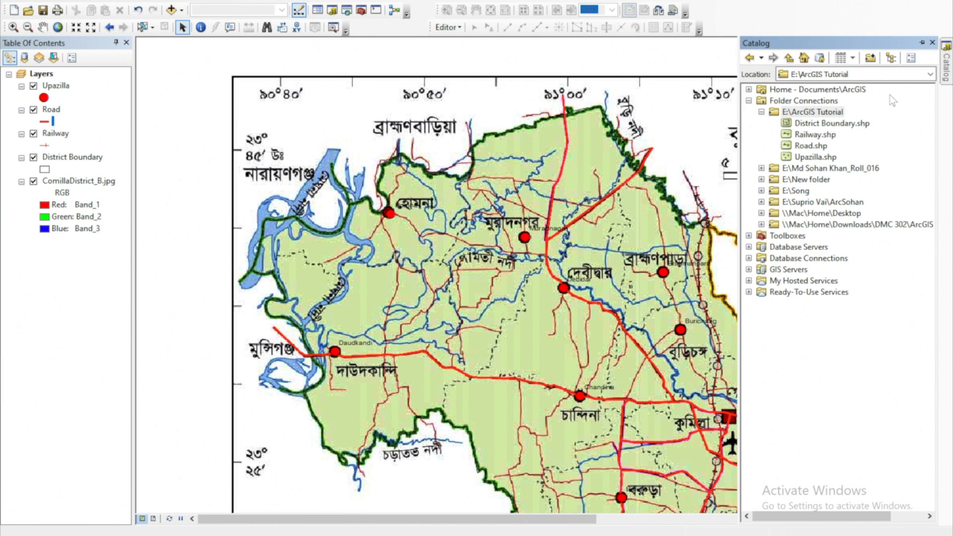
right_click(810, 112)
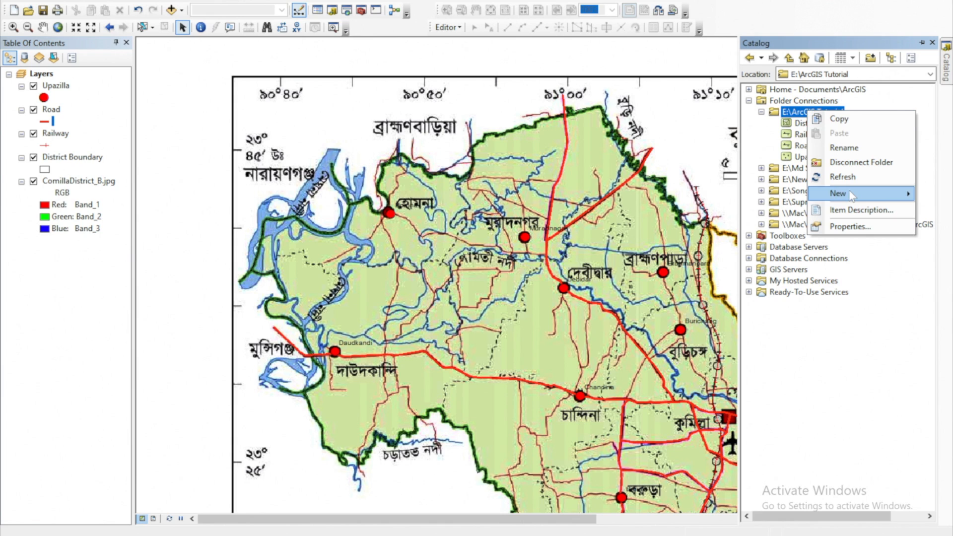
mouse_move(851, 195)
left_click(774, 315)
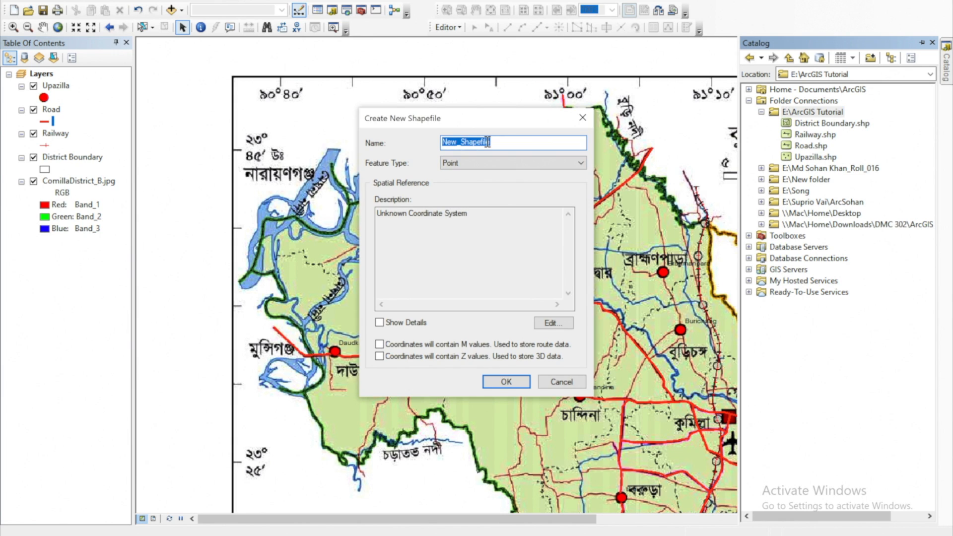
type("Upazilla Boundary")
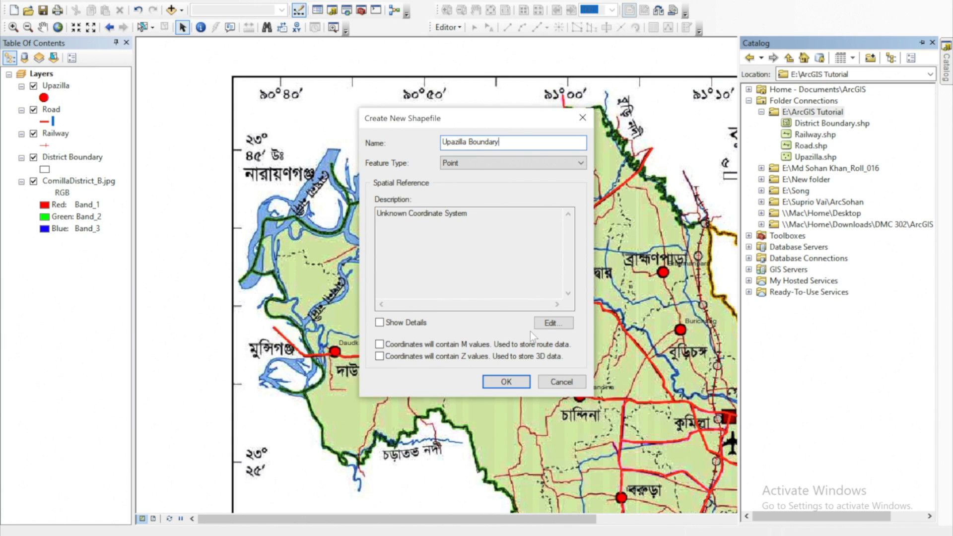
left_click(465, 162)
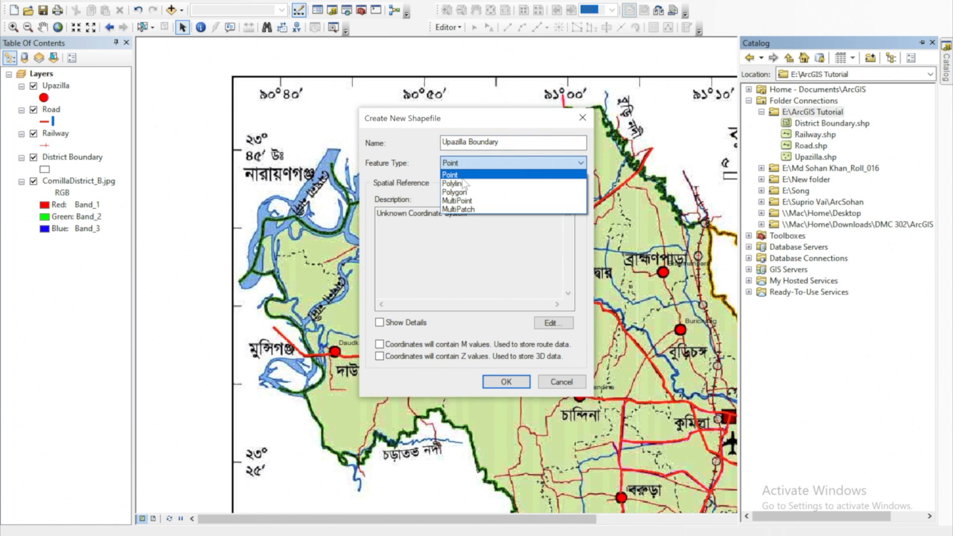
left_click(454, 183)
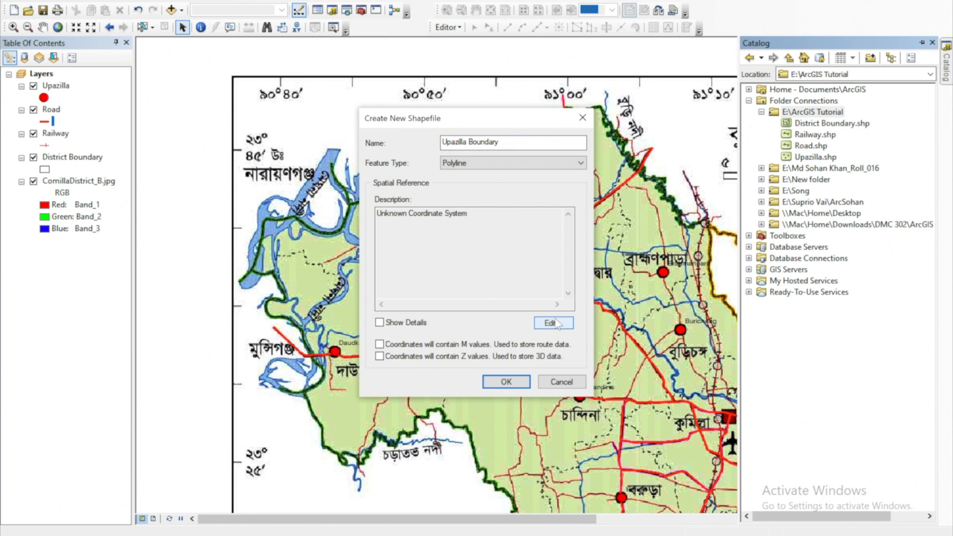
- Assign the WGS 1984 coordinate system to the new shapefile and create it
left_click(552, 322)
left_click(403, 158)
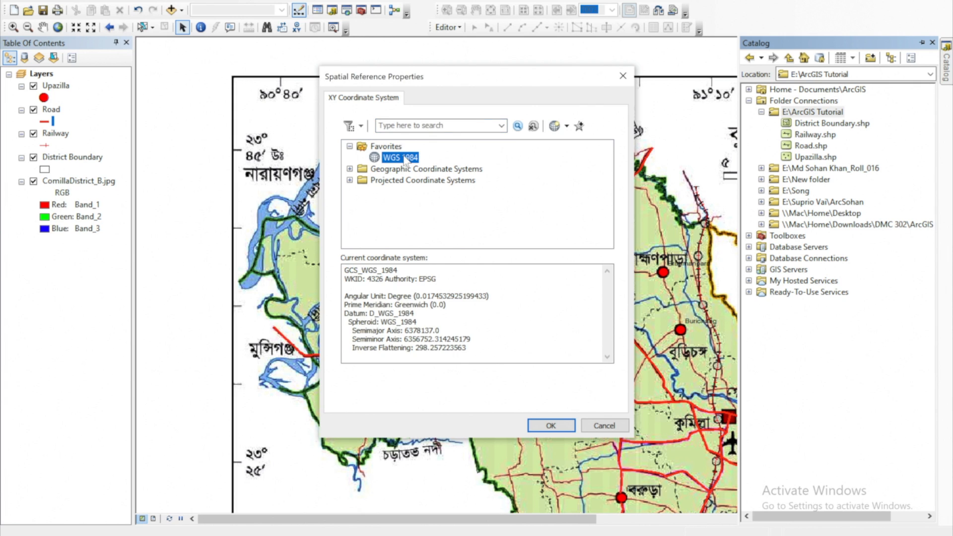
left_click(548, 426)
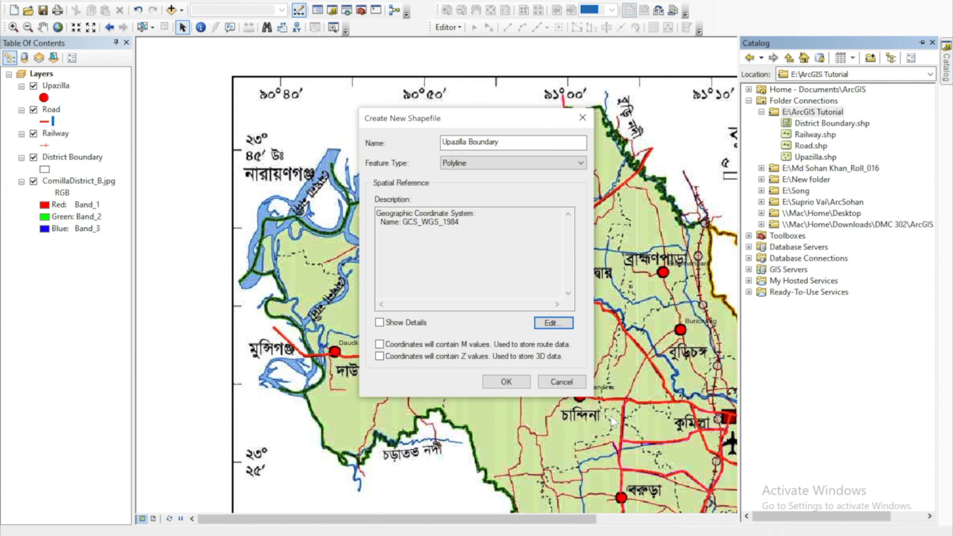
left_click(516, 379)
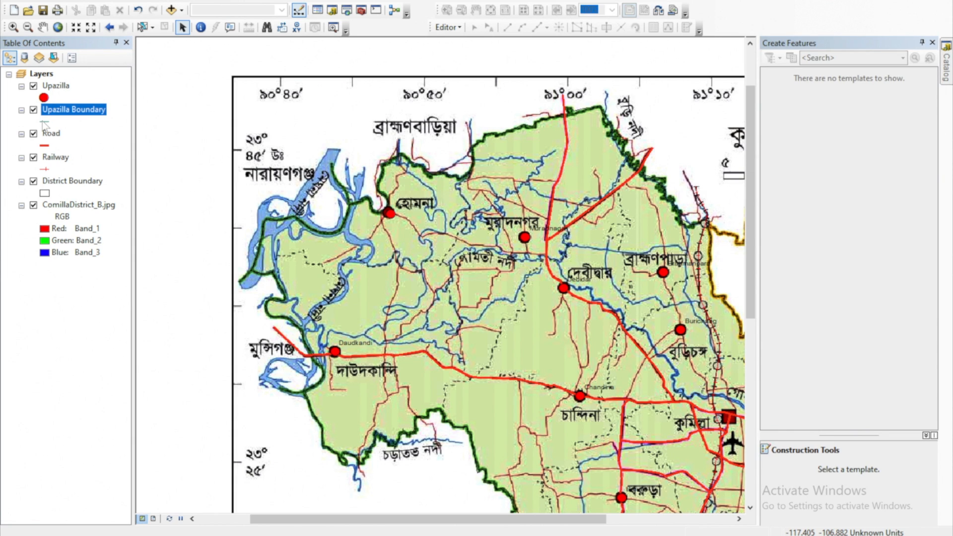
- Symbolize the Upazilla Boundary layer with the dashed Contour, Bathymetric, Supplementary line symbol
left_click(44, 124)
scroll(284, 343, "down", 5)
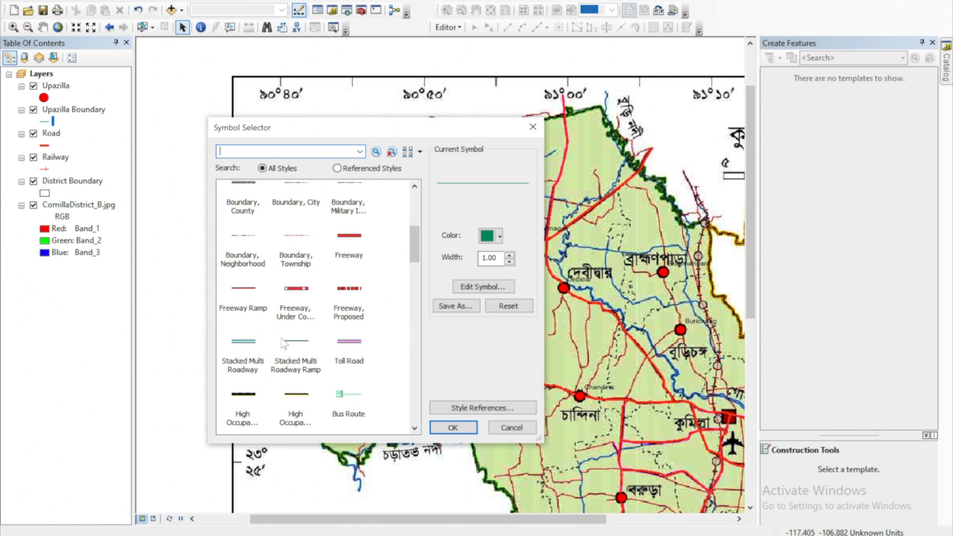
scroll(284, 342, "down", 10)
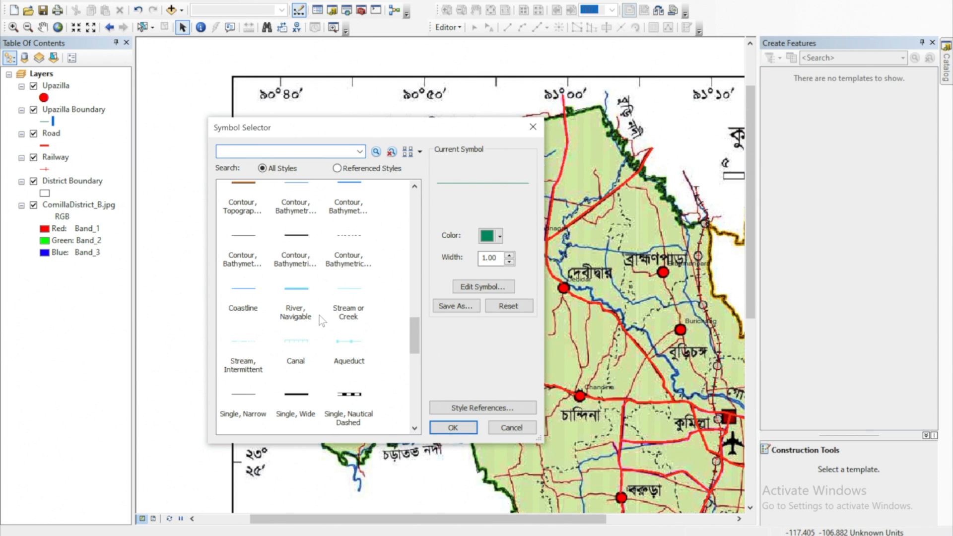
left_click(349, 235)
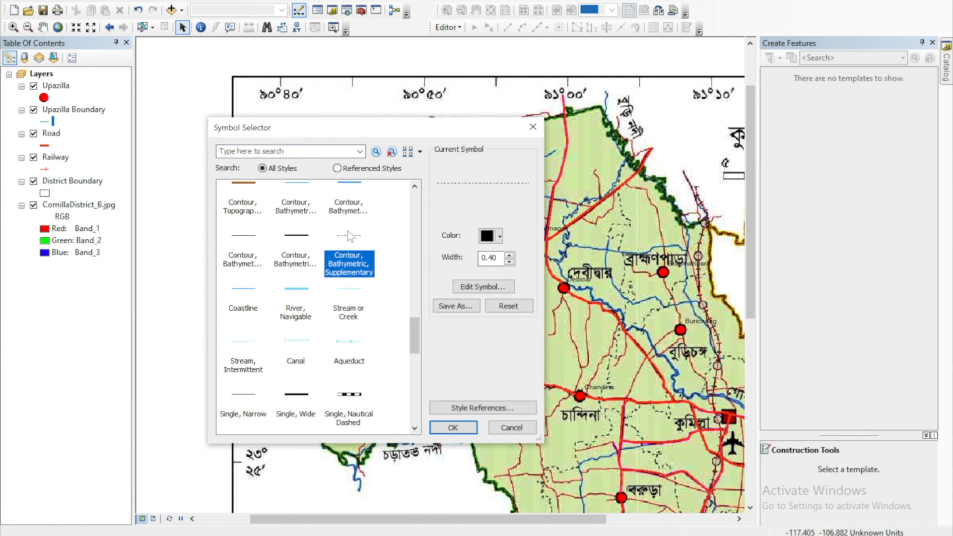
left_click(454, 428)
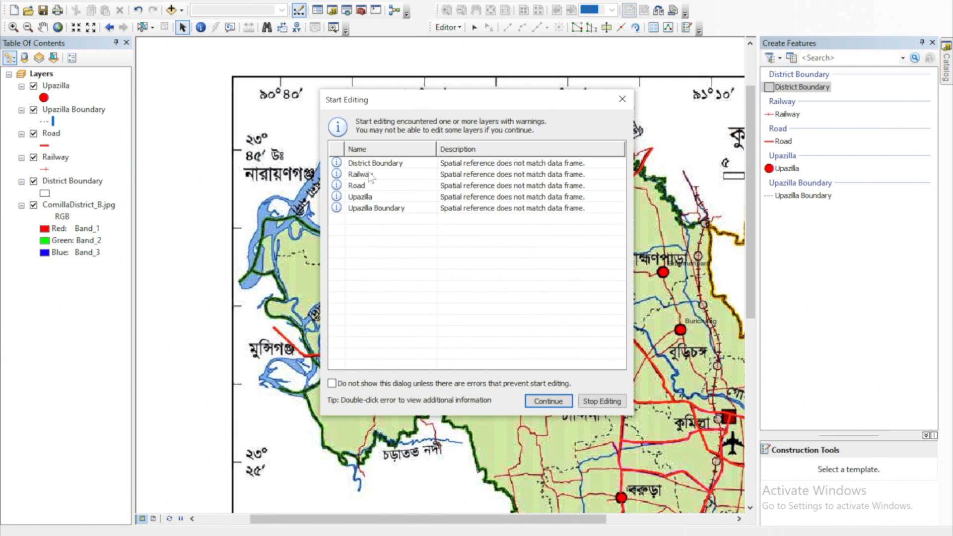
- Continue into the edit session with Upazilla Boundary and choose its feature template for drawing
left_click(371, 212)
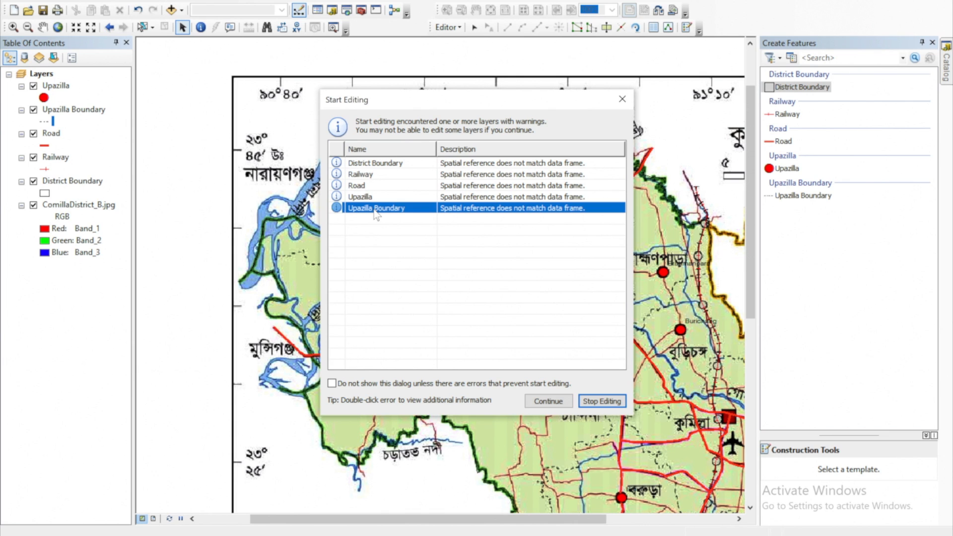
left_click(547, 401)
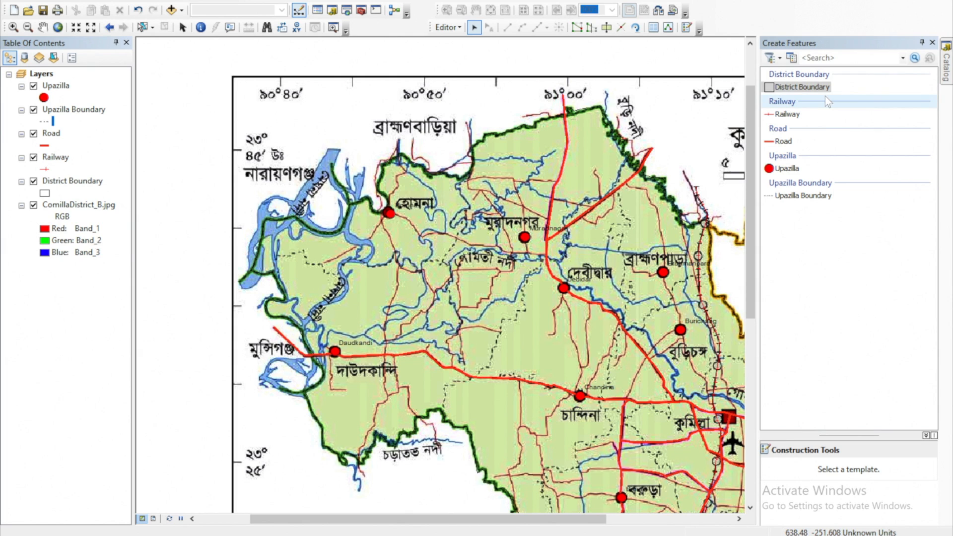
left_click(794, 199)
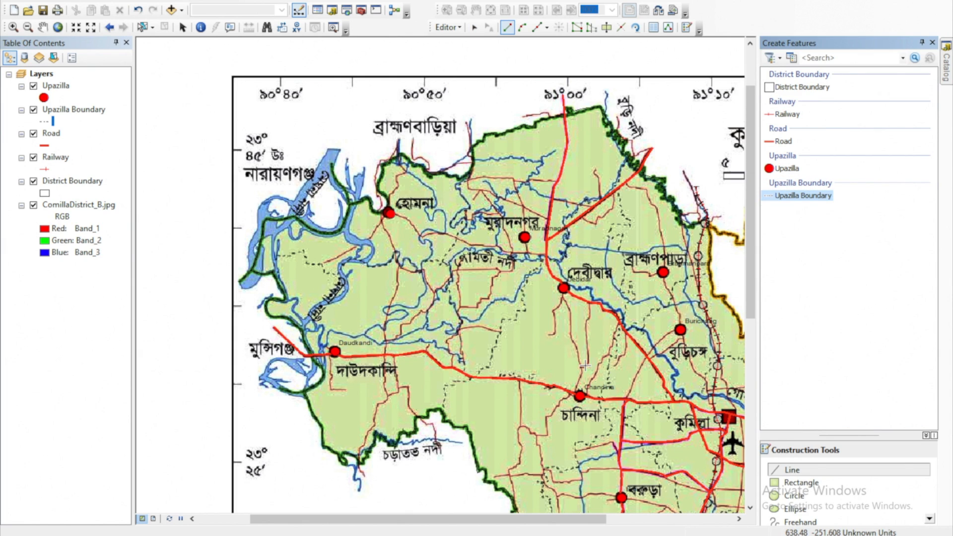
- Trace the dashed upazila boundary south of Homna, from the western district border east and up to the northern district border
scroll(276, 274, "down", 1)
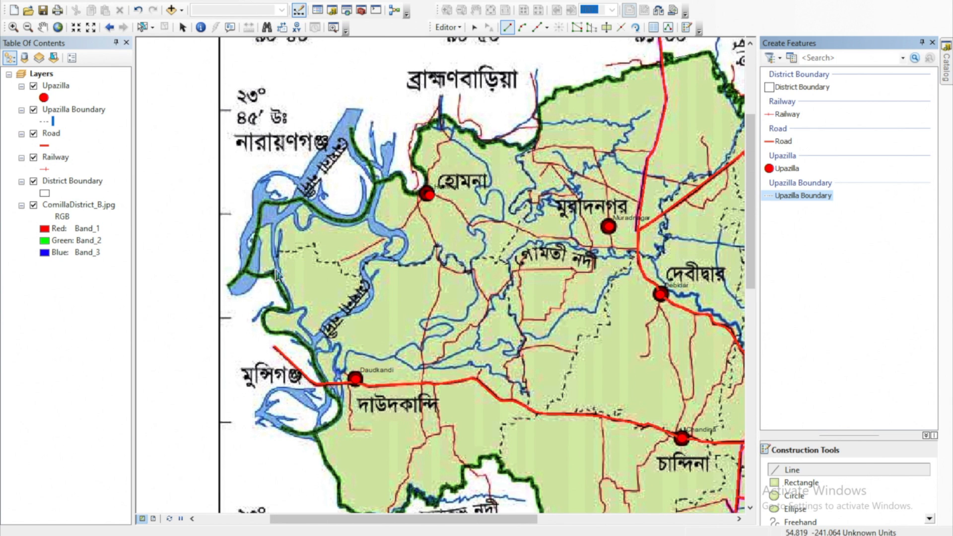
left_click(273, 274)
left_click(277, 265)
left_click(280, 257)
left_click(294, 253)
left_click(302, 249)
left_click(314, 246)
left_click(318, 255)
left_click(318, 261)
left_click(334, 263)
left_click(339, 268)
left_click(346, 276)
left_click(355, 277)
left_click(361, 272)
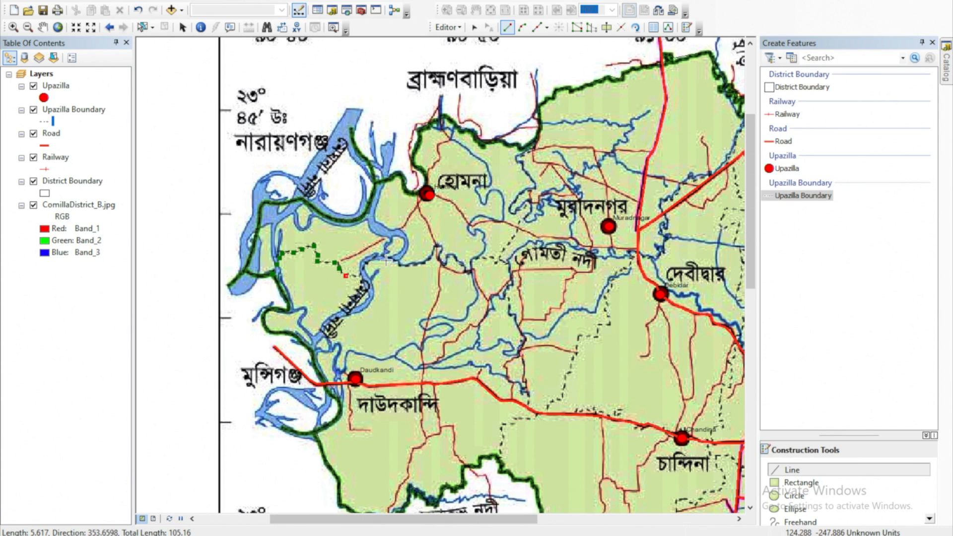
left_click(486, 258)
left_click(496, 259)
left_click(505, 261)
left_click(501, 256)
left_click(506, 249)
left_click(511, 241)
left_click(520, 229)
left_click(520, 219)
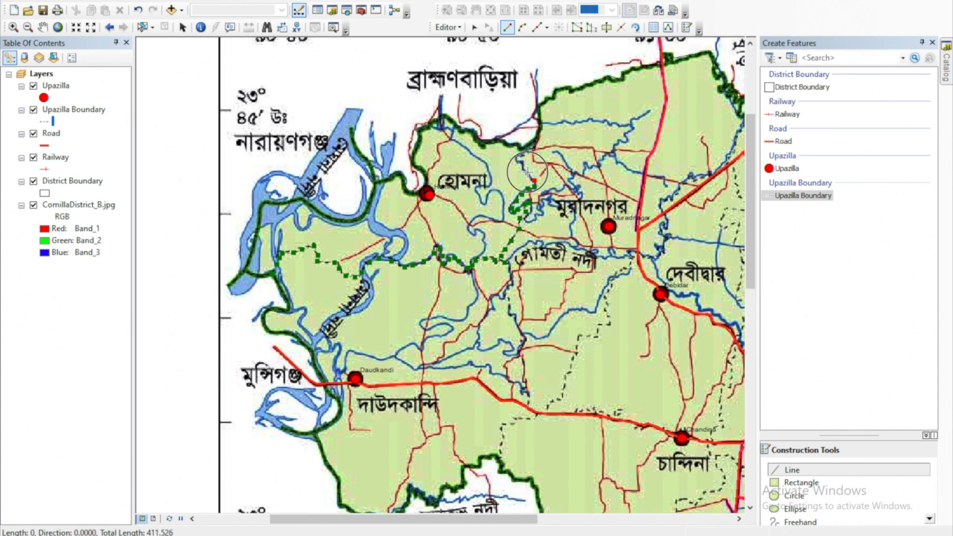
left_click(527, 172)
left_click(524, 162)
left_click(518, 157)
double_click(523, 149)
- Trace the dashed boundary between Daudkandi and Chandina, from the first boundary line south to the district border
key("Right")
left_click(397, 262)
left_click(403, 268)
left_click(405, 276)
left_click(406, 284)
left_click(401, 290)
left_click(397, 298)
left_click(402, 303)
left_click(402, 313)
left_click(410, 323)
left_click(414, 331)
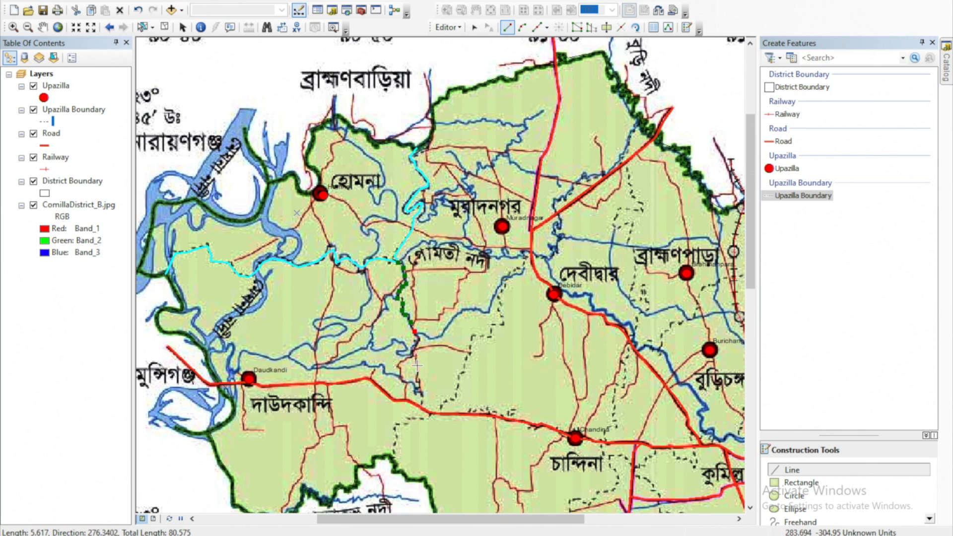
left_click(419, 340)
left_click(414, 352)
left_click(417, 370)
left_click(421, 394)
left_click(423, 409)
left_click(430, 413)
left_click(428, 418)
left_click(420, 418)
left_click(407, 421)
left_click(396, 426)
left_click(395, 436)
left_click(394, 444)
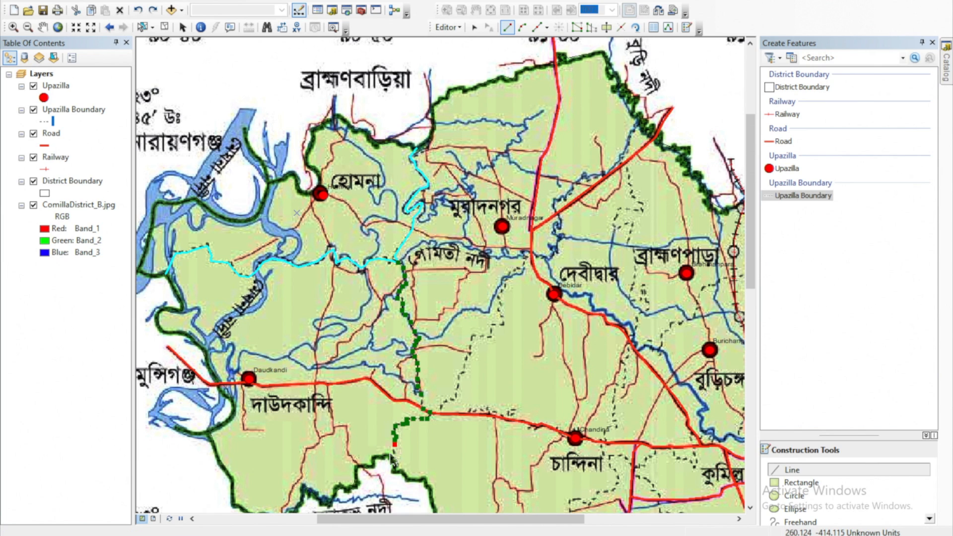
double_click(395, 462)
- Trace the boundary from the Daudkandi–Chandina road northeast between Muradnagar and Debidar to the northeastern district border
left_click(430, 413)
left_click(442, 413)
left_click(443, 405)
left_click(456, 399)
left_click(460, 382)
left_click(469, 353)
left_click(489, 336)
left_click(491, 325)
left_click(505, 323)
left_click(502, 312)
left_click(503, 303)
left_click(505, 289)
left_click(508, 281)
left_click(514, 272)
left_click(520, 268)
left_click(524, 262)
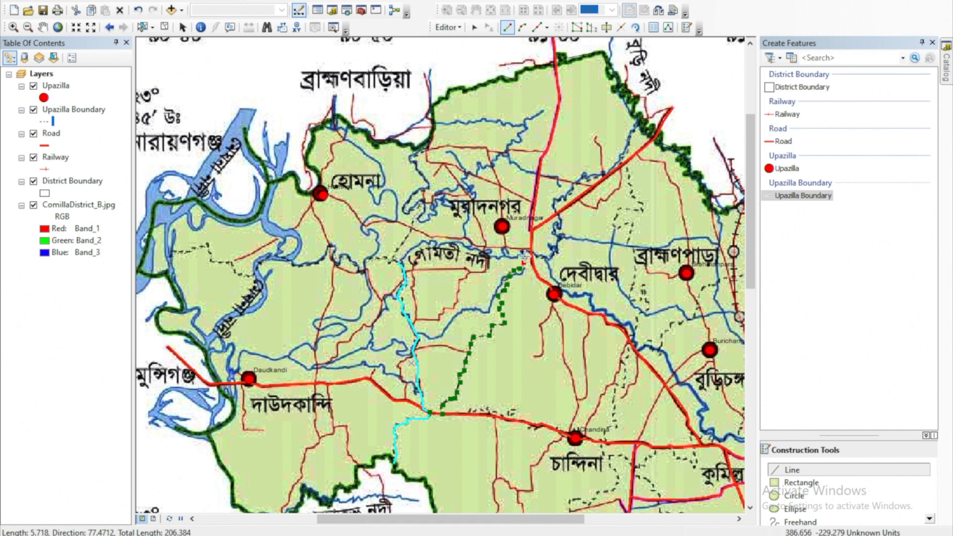
left_click(531, 254)
left_click(542, 256)
left_click(551, 253)
left_click(559, 245)
left_click(561, 234)
left_click(560, 225)
left_click(558, 213)
left_click(557, 200)
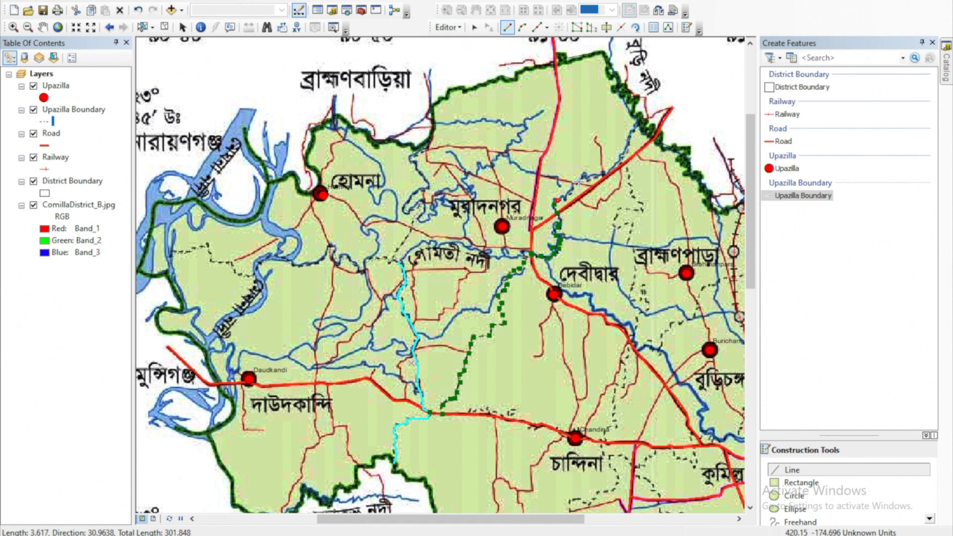
left_click(566, 194)
left_click(580, 181)
left_click(602, 176)
left_click(621, 165)
left_click(628, 142)
double_click(641, 124)
- Trace the boundary from the northeast between Debidar and Brahmanpara, south past Chandina, to the district border west of Barura
left_click_drag(509, 520, 572, 524)
scroll(488, 229, "down", 1)
left_click(480, 180)
left_click(485, 189)
left_click(488, 199)
left_click(488, 204)
left_click(492, 209)
left_click(495, 216)
left_click(488, 213)
left_click(494, 215)
left_click(486, 218)
left_click(478, 225)
left_click(479, 235)
left_click(486, 244)
left_click(491, 258)
left_click(489, 270)
left_click(493, 282)
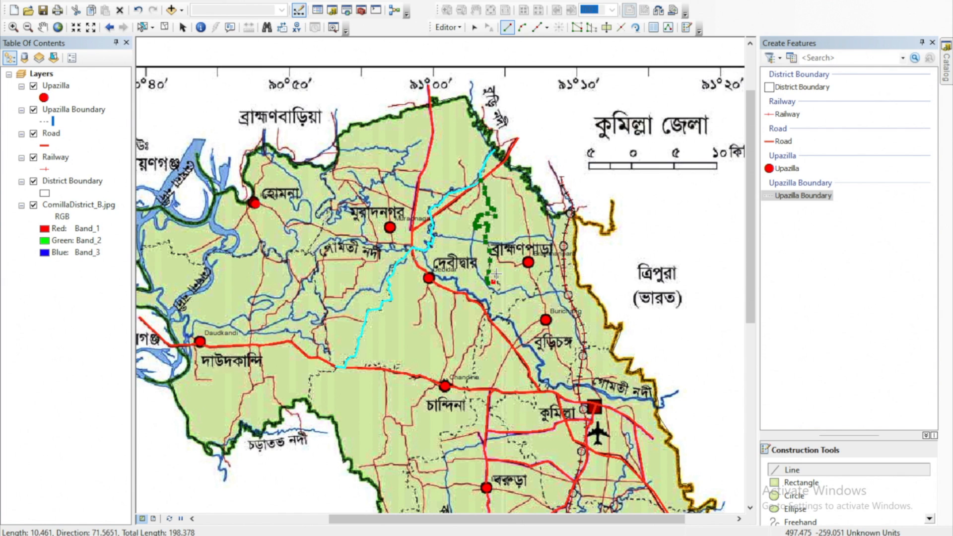
left_click(499, 286)
left_click(500, 294)
left_click(495, 301)
left_click(492, 311)
left_click(485, 321)
left_click(480, 327)
left_click(483, 335)
left_click(482, 342)
left_click(479, 348)
left_click(473, 360)
left_click(476, 376)
left_click(463, 389)
left_click(466, 399)
left_click(472, 400)
left_click(475, 412)
left_click(473, 423)
left_click(459, 427)
left_click(449, 431)
left_click(441, 436)
left_click(440, 444)
left_click(441, 453)
left_click(433, 460)
left_click(428, 462)
left_click(420, 459)
left_click(413, 458)
left_click(410, 469)
left_click(406, 478)
left_click(408, 486)
key("Down")
left_click(419, 425)
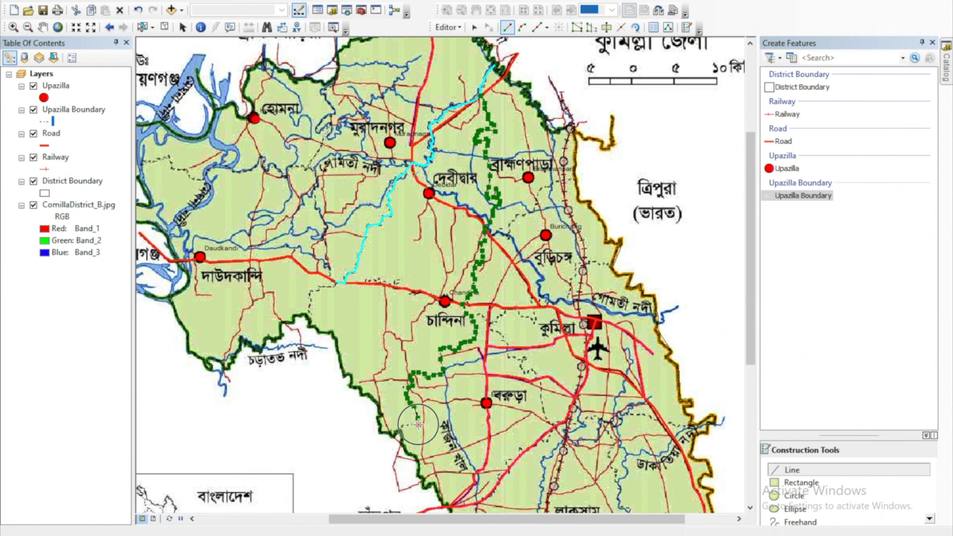
double_click(419, 425)
- Trace the boundary between Brahmanpara and Burichang, from the Debidar boundary line northeast to the eastern district border
left_click(485, 232)
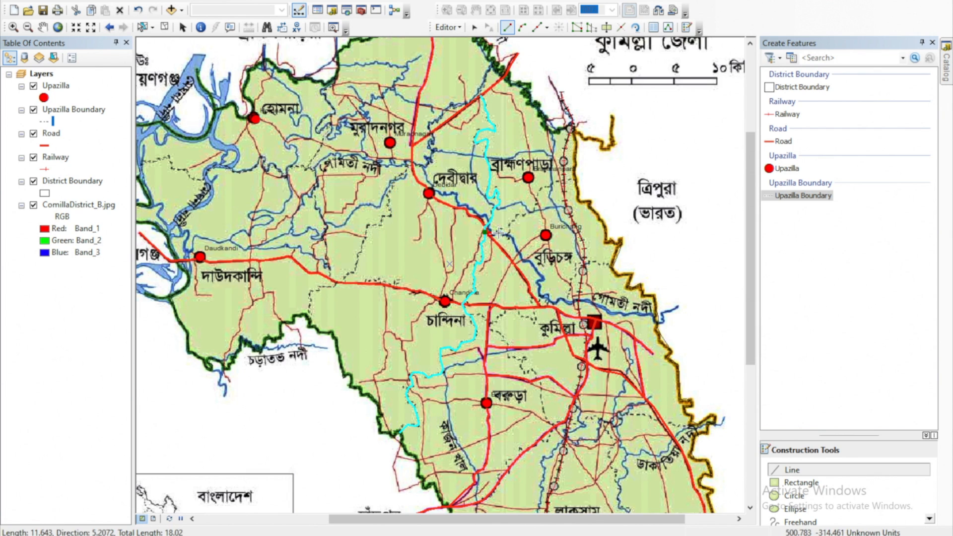
left_click(494, 233)
left_click(504, 234)
left_click(512, 227)
left_click(520, 222)
left_click(527, 215)
left_click(534, 207)
left_click(538, 200)
left_click(542, 189)
double_click(576, 180)
- Trace the boundary between Burichang and Comilla, from the boundary line just east of Chandina to the eastern district border
left_click(471, 315)
left_click(478, 315)
left_click(484, 319)
left_click(488, 322)
left_click(498, 321)
left_click(505, 314)
left_click(516, 308)
left_click(526, 316)
left_click(537, 322)
left_click(537, 299)
left_click(561, 302)
left_click(579, 301)
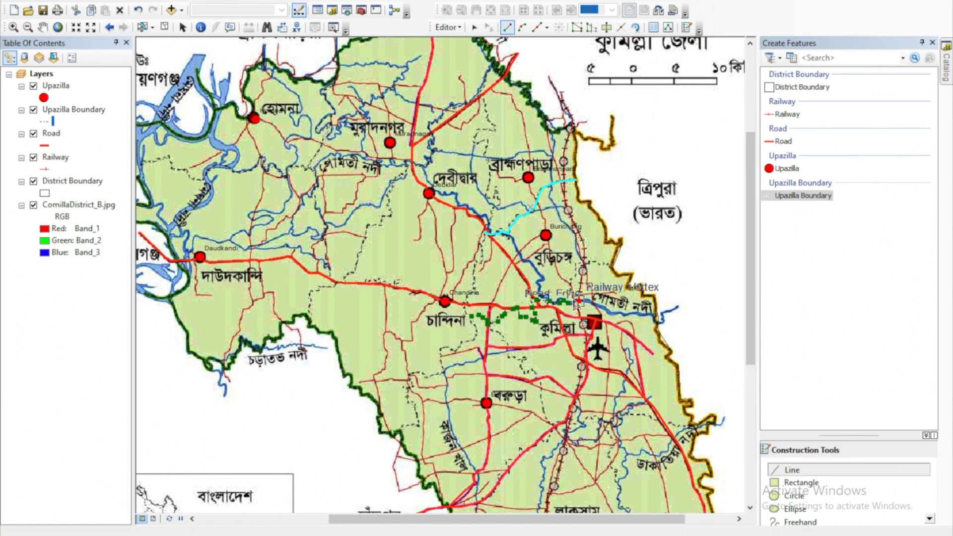
left_click(573, 296)
left_click(572, 284)
left_click(577, 274)
left_click(580, 264)
left_click(598, 263)
double_click(612, 268)
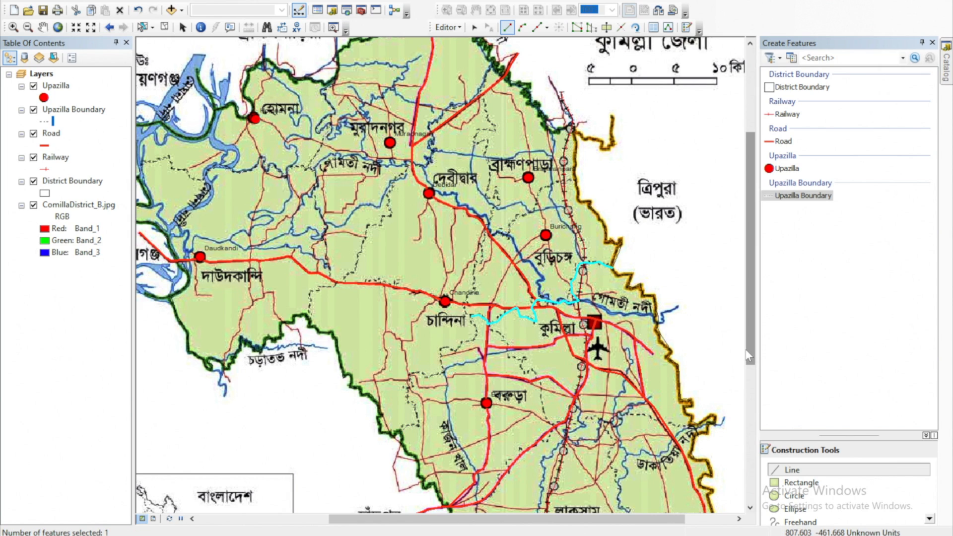
- Trace Barura's eastern boundary from the line west of Comilla south, then southwest along the road to the western district border
left_click_drag(748, 355, 748, 437)
left_click(489, 161)
left_click(503, 169)
left_click(511, 189)
left_click(528, 207)
left_click(542, 226)
left_click(553, 259)
left_click(532, 279)
left_click(517, 291)
left_click(508, 291)
left_click(511, 297)
left_click(499, 314)
left_click(485, 330)
left_click(475, 337)
double_click(449, 339)
- Trace the boundary south of Comilla, from Barura's eastern boundary line east to the eastern district border
left_click(553, 259)
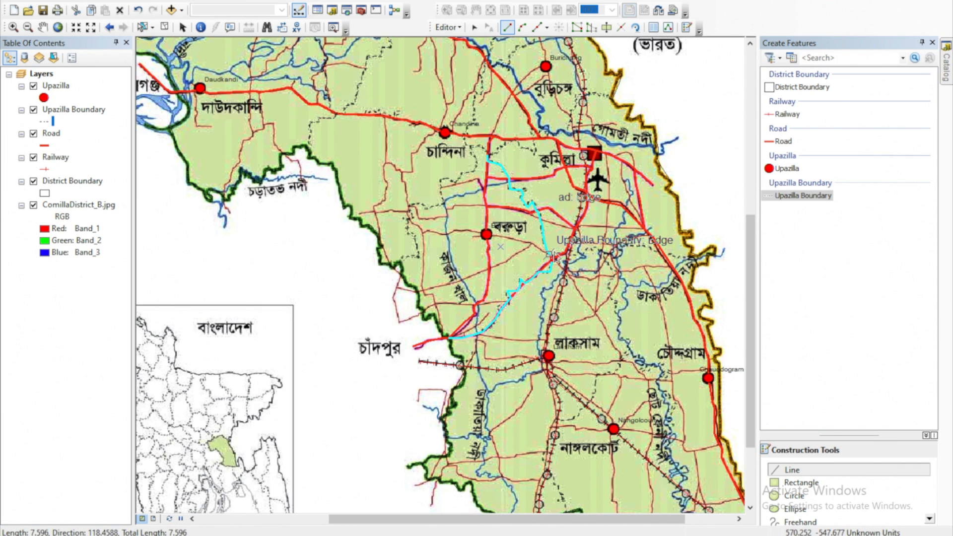
left_click(561, 255)
left_click(570, 252)
left_click(577, 255)
left_click(591, 249)
left_click(612, 255)
left_click(622, 244)
left_click(643, 246)
left_click(668, 260)
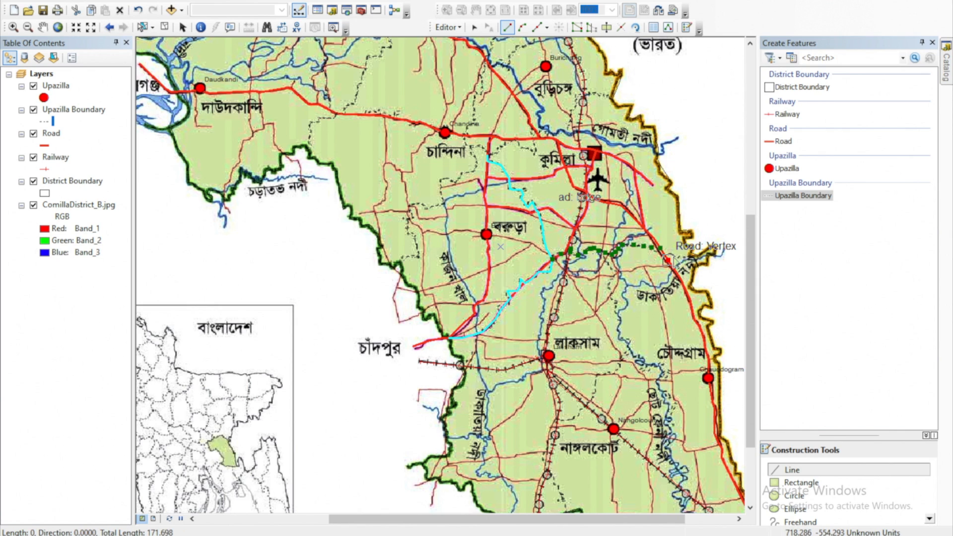
double_click(698, 256)
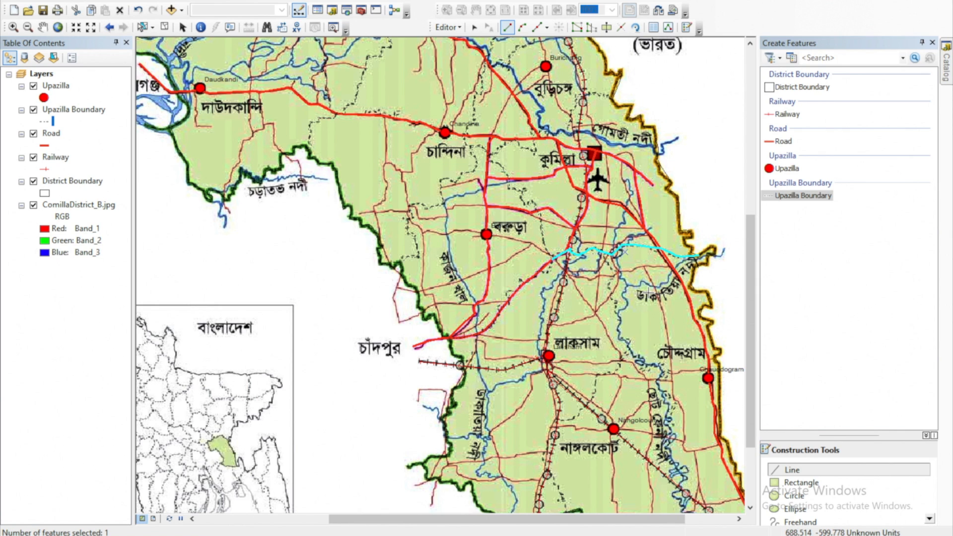
- Trace Chauddogram's western boundary, from the line south of Comilla down past Laksham and Nangolcourt to the southern district border
left_click_drag(750, 348, 750, 403)
left_click(605, 142)
left_click(620, 209)
left_click(619, 216)
left_click(620, 226)
left_click(624, 229)
left_click(628, 230)
left_click(629, 236)
left_click(630, 241)
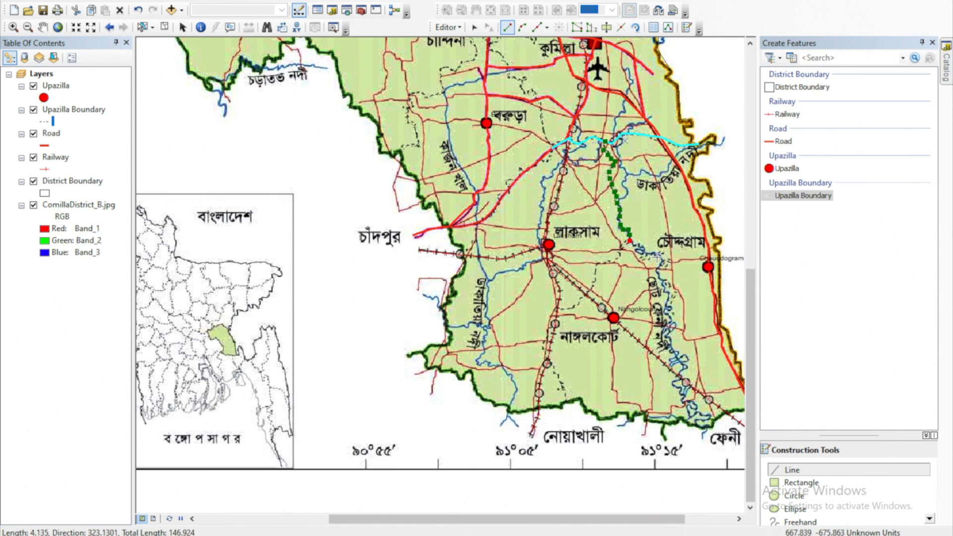
left_click(639, 249)
left_click(653, 255)
left_click(666, 256)
left_click(668, 278)
left_click(672, 301)
left_click(669, 315)
left_click(667, 333)
left_click(669, 341)
left_click(673, 350)
left_click(678, 359)
left_click(685, 362)
left_click(680, 372)
left_click(677, 379)
left_click(678, 390)
left_click(685, 396)
left_click(690, 401)
left_click(694, 402)
left_click(697, 408)
left_click(688, 411)
left_click(693, 416)
left_click(701, 412)
left_click(711, 417)
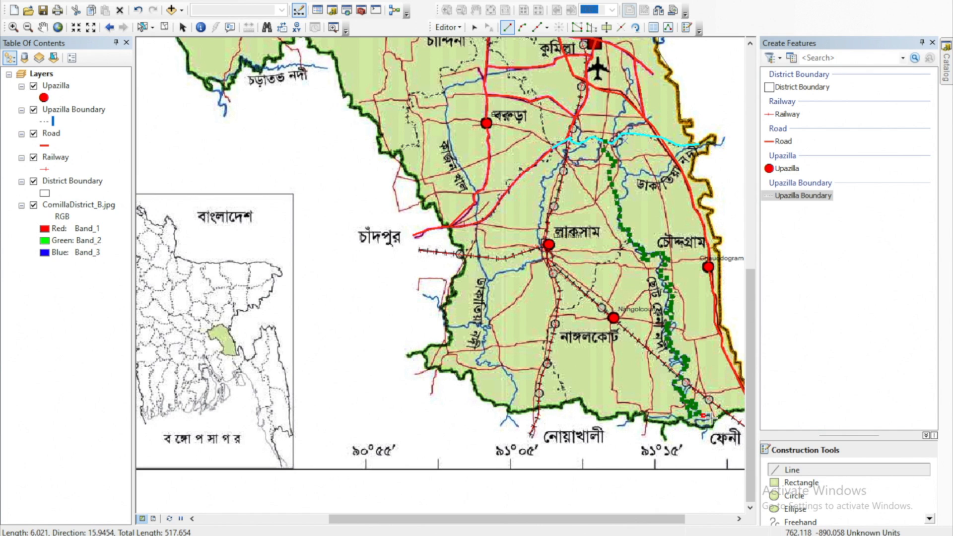
double_click(699, 426)
- Trace the boundary between Laksham and Nangolcourt, from Chauddogram's western boundary southwest to the southern district border
left_click(630, 241)
left_click(622, 261)
left_click(596, 265)
left_click(594, 285)
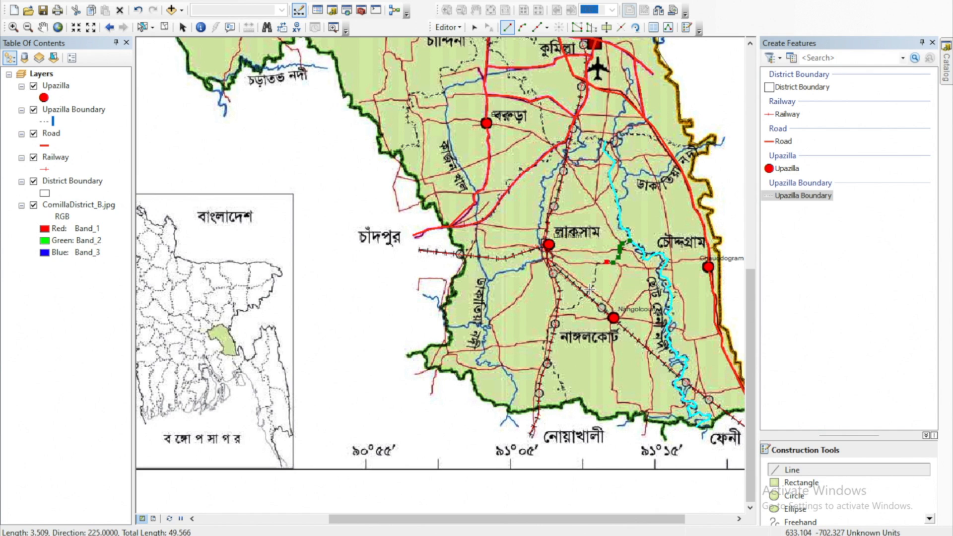
left_click(580, 300)
left_click(557, 309)
left_click(557, 322)
left_click(548, 328)
left_click(544, 338)
left_click(543, 344)
left_click(542, 358)
left_click(548, 363)
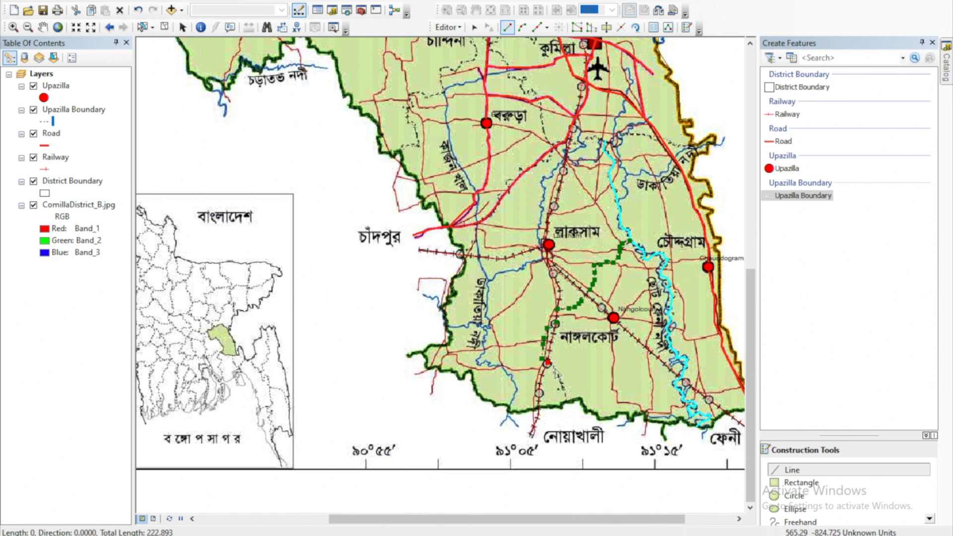
left_click(553, 367)
left_click(555, 372)
left_click(560, 377)
left_click(560, 382)
left_click(564, 387)
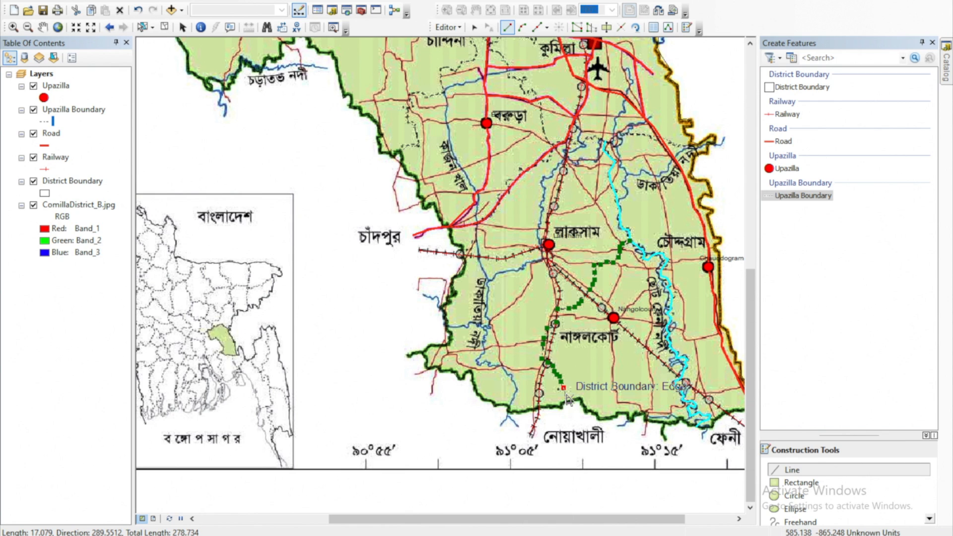
left_click(566, 400)
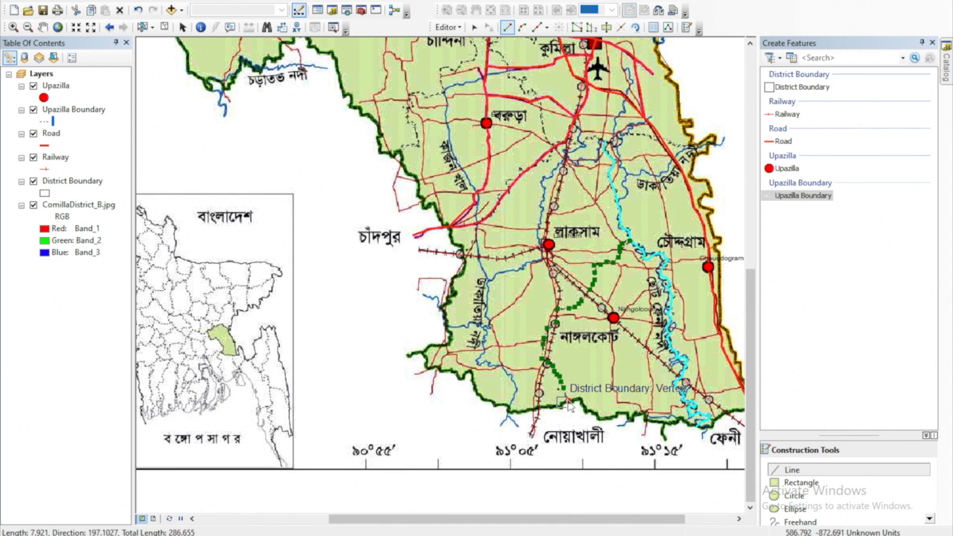
double_click(569, 401)
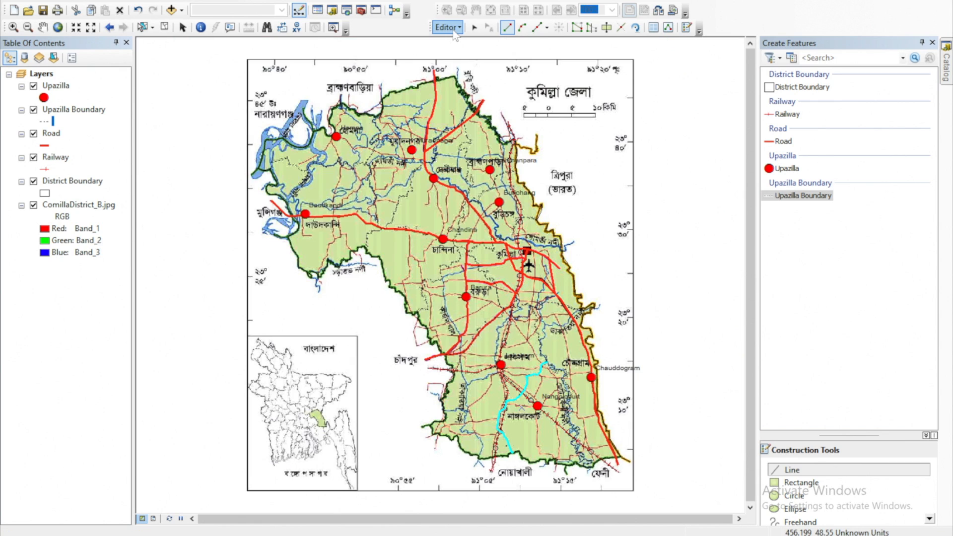
- Stop the editing session and save the digitized upazila boundaries
left_click(447, 28)
left_click(470, 55)
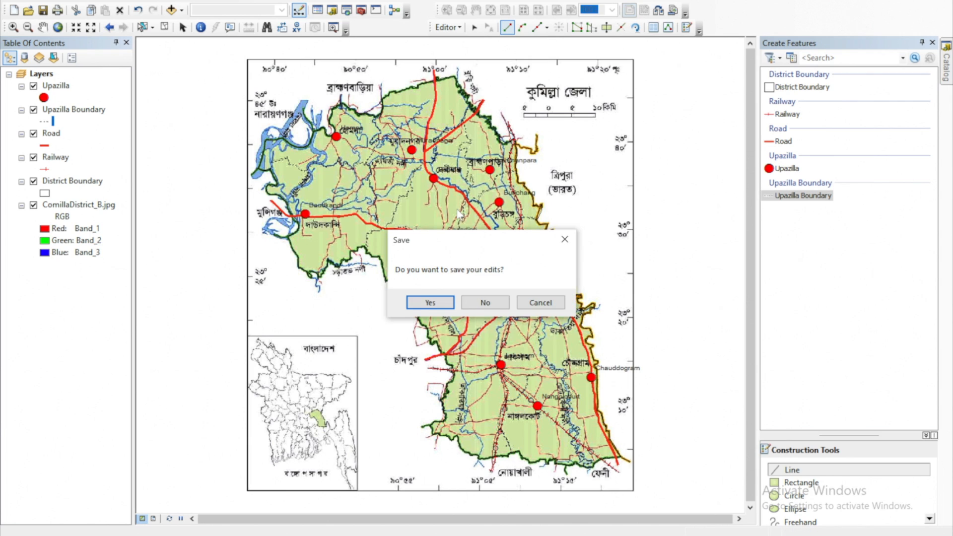
left_click(422, 304)
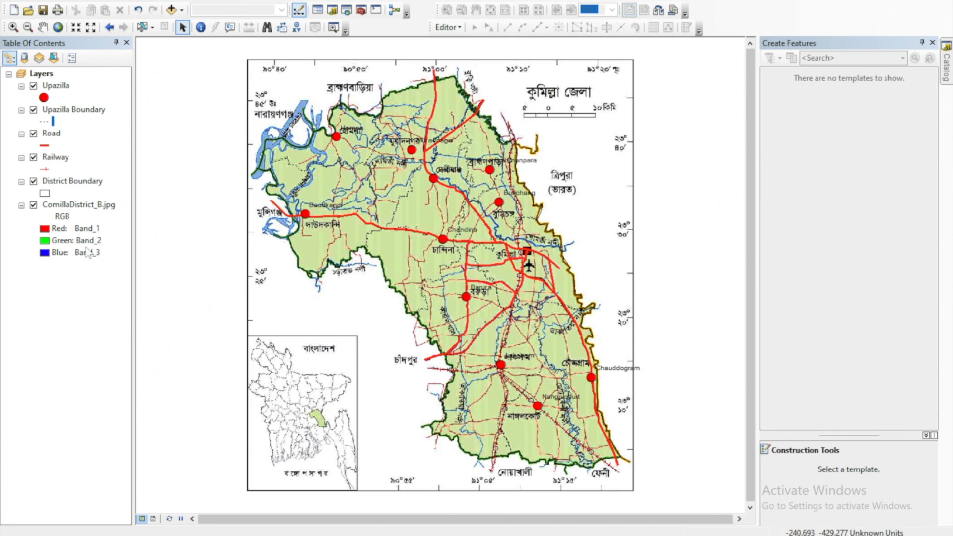
- Hide the scanned ComillaDistrict_B.jpg map and fill the District Boundary layer with the Olive symbol
left_click(33, 204)
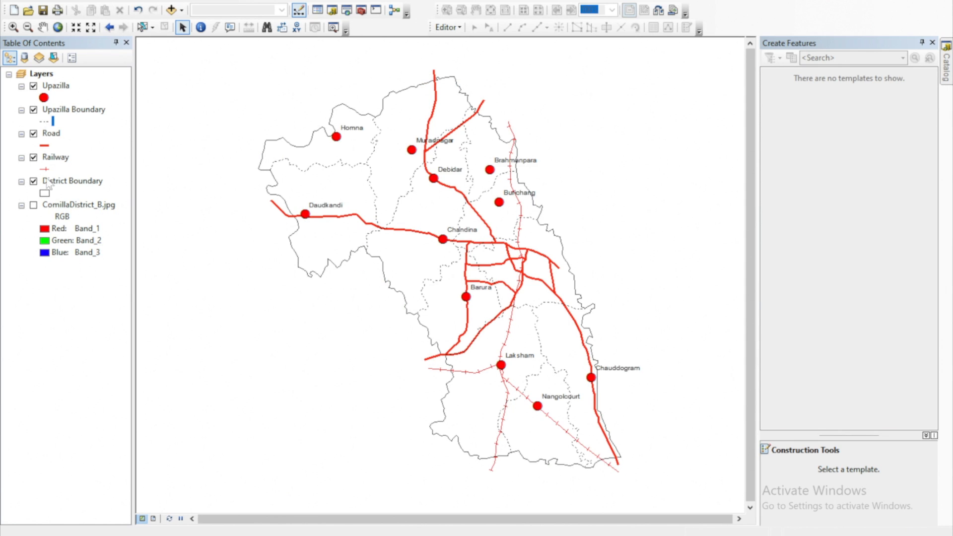
left_click(45, 193)
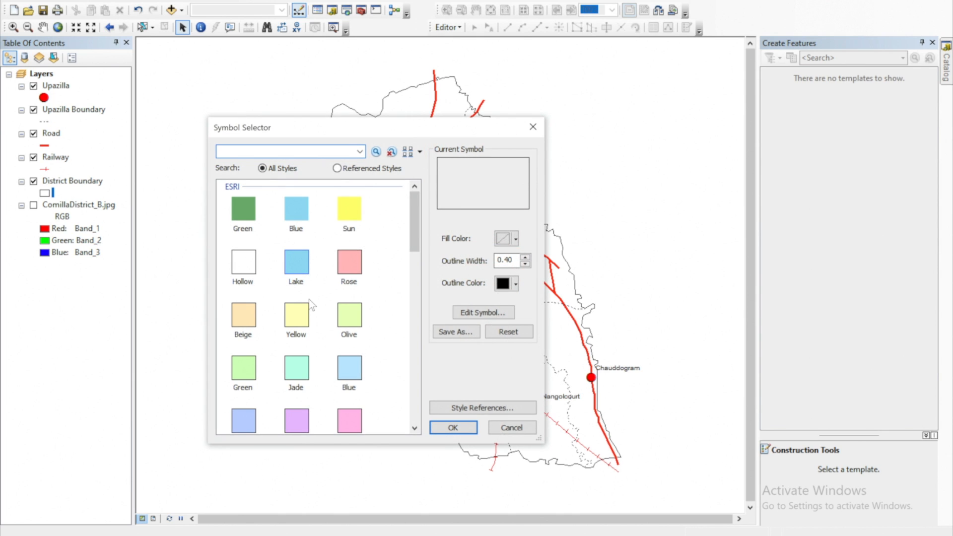
left_click(347, 320)
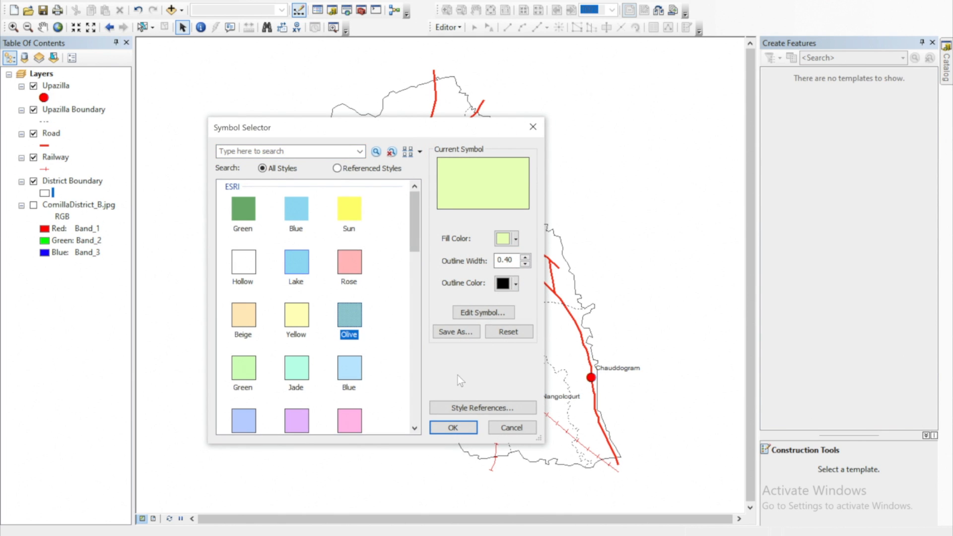
left_click(453, 428)
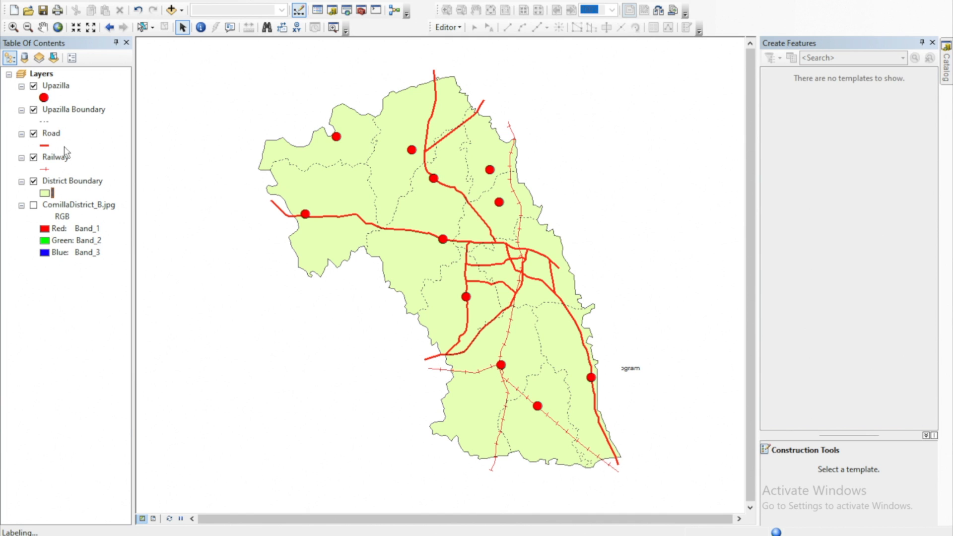
- Set the Road layer's line width to 1
left_click(44, 145)
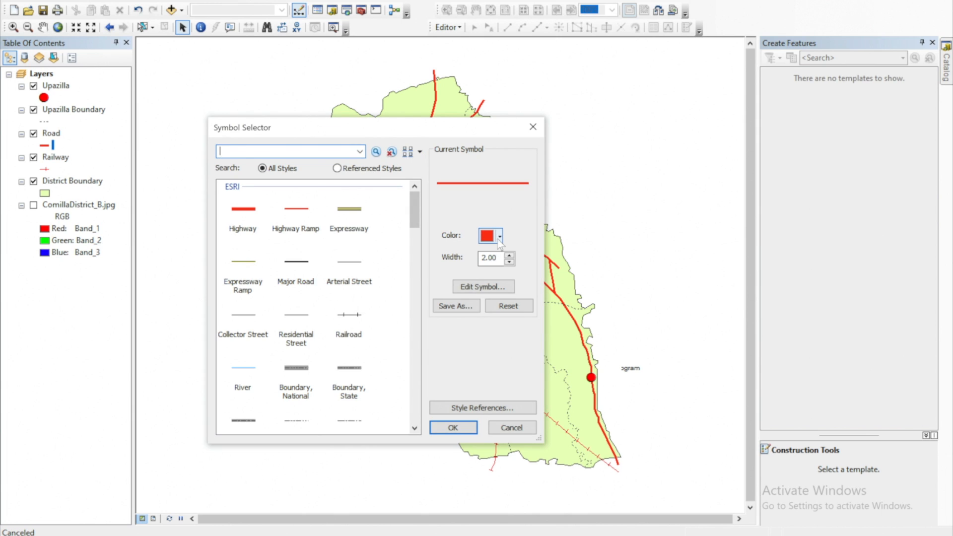
left_click(510, 262)
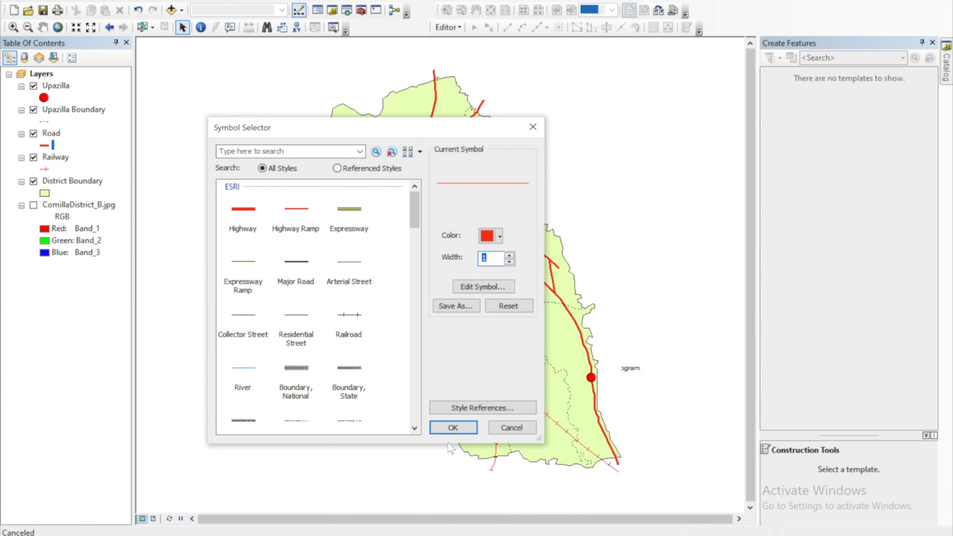
left_click(452, 427)
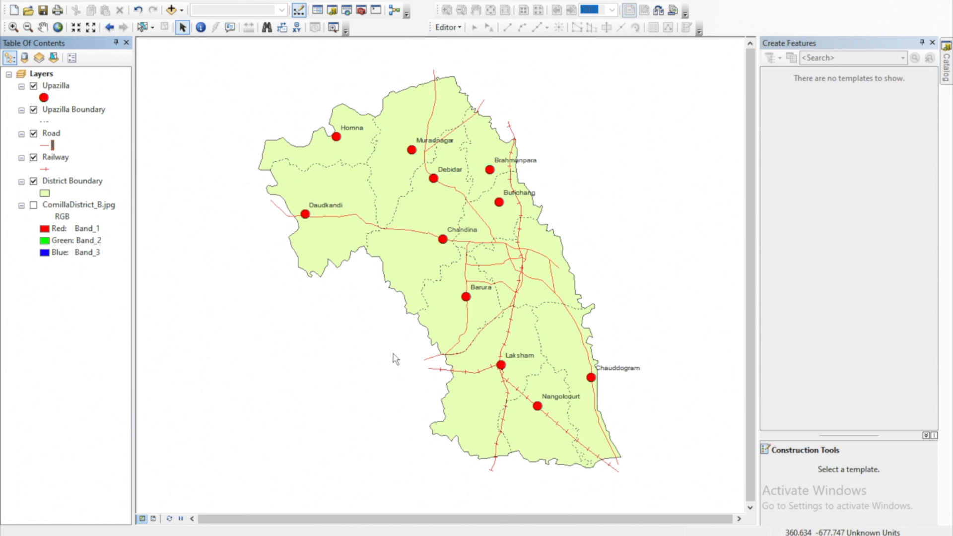
- Set the Road layer's line width to 1.50
left_click(45, 145)
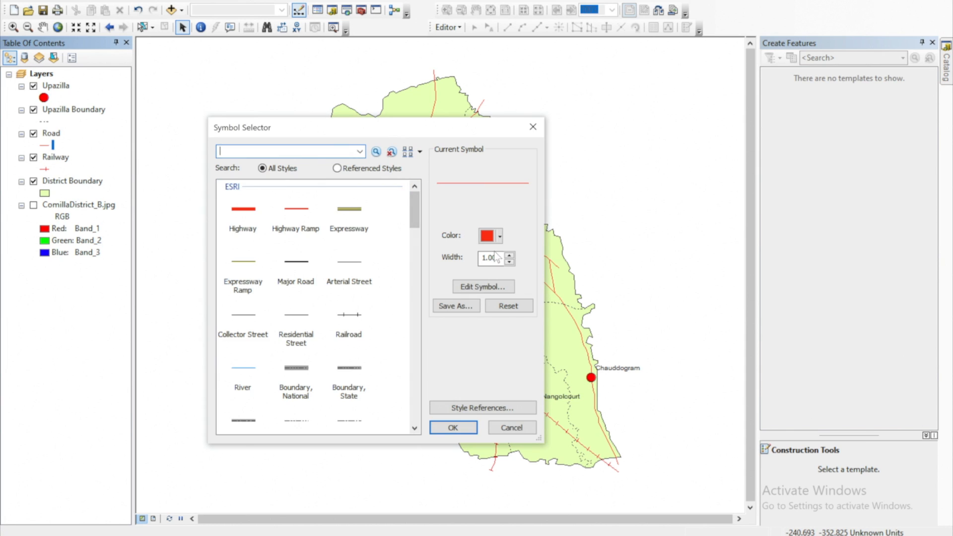
key("BackSpace")
type("5")
left_click(469, 429)
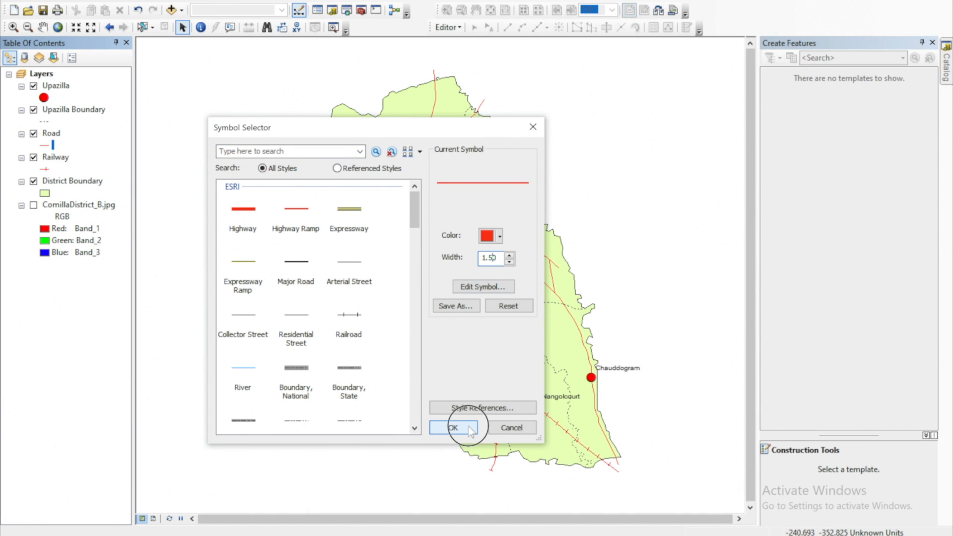
- Show the scanned ComillaDistrict_B.jpg map again and give the District Boundary layer the Hollow symbol
left_click(33, 205)
left_click(44, 193)
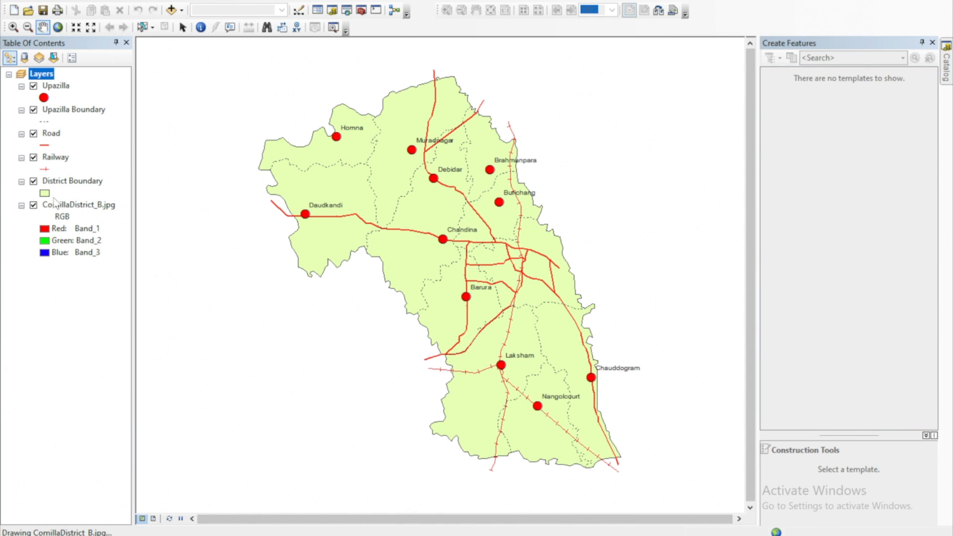
left_click(31, 175)
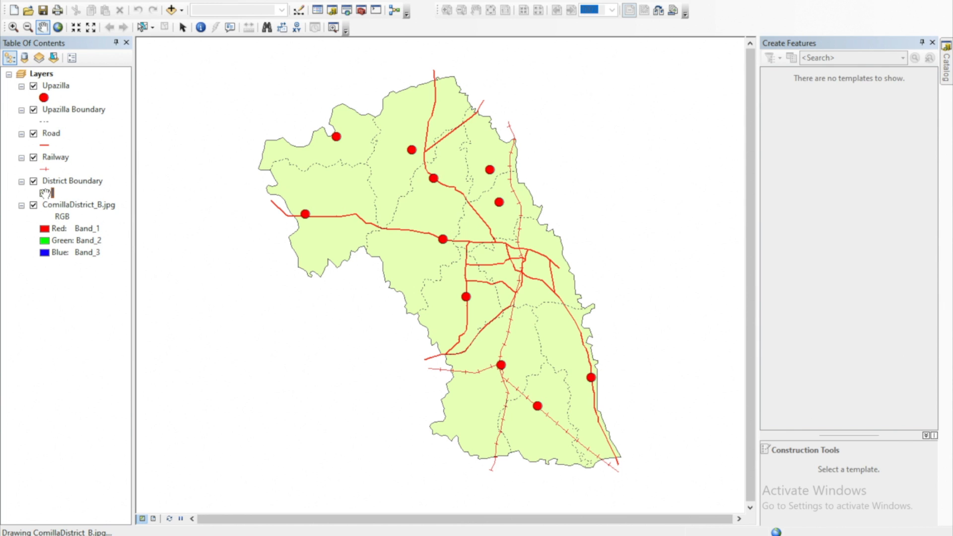
left_click(45, 193)
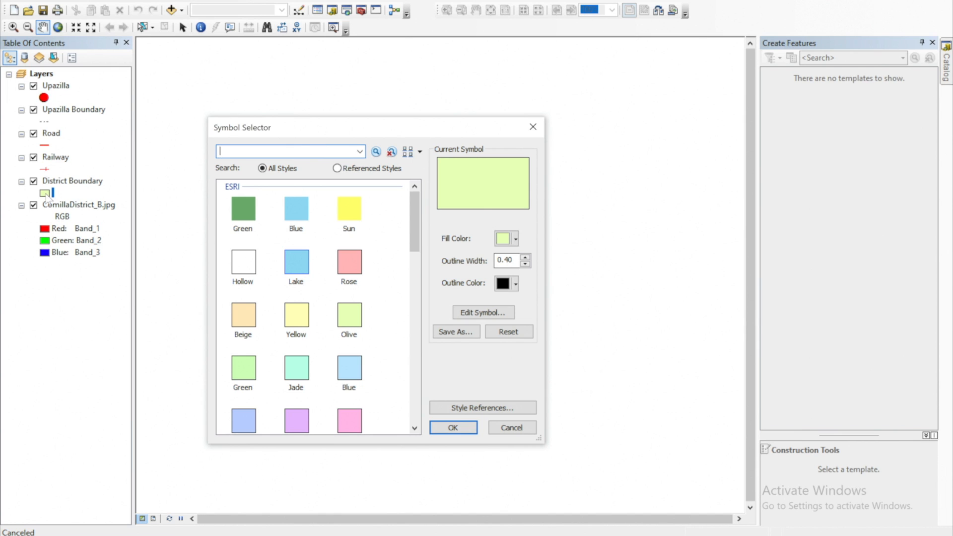
left_click(244, 263)
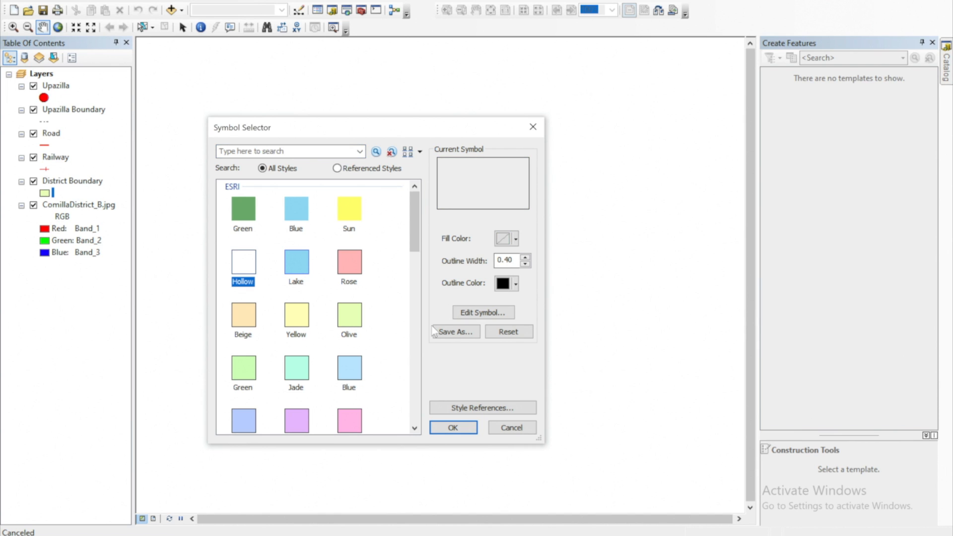
left_click(527, 256)
left_click(476, 427)
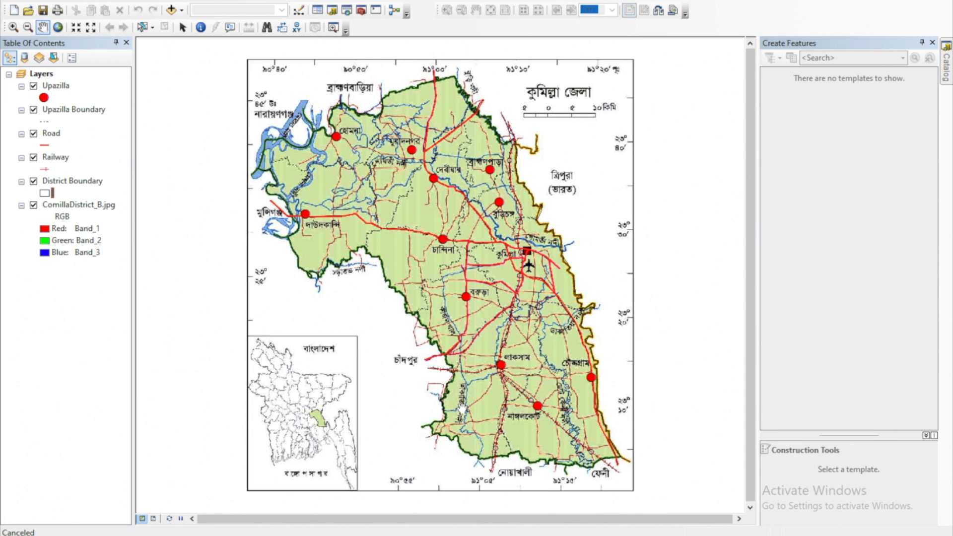
left_click(34, 204)
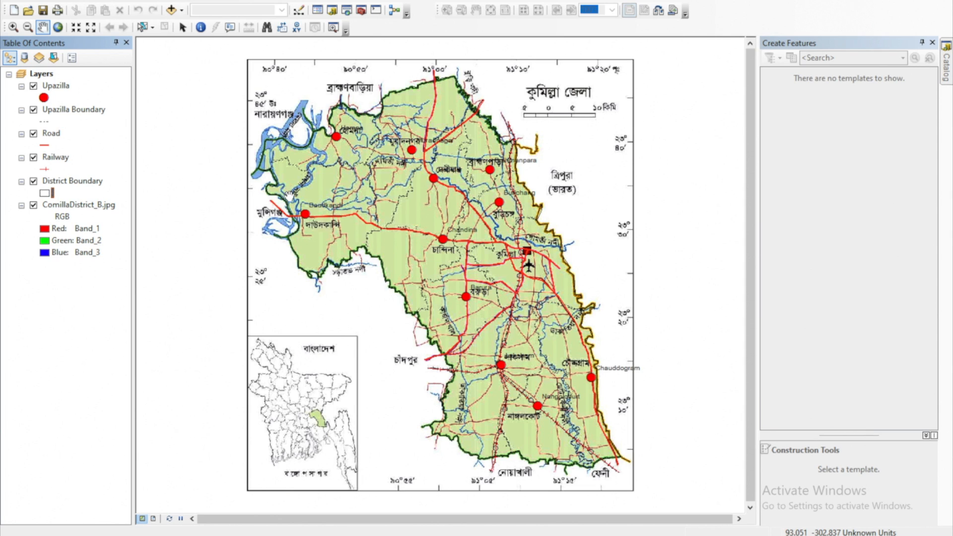
- Start a new point shapefile named District Sadar in the E:\ArcGIS Tutorial folder
left_click(948, 62)
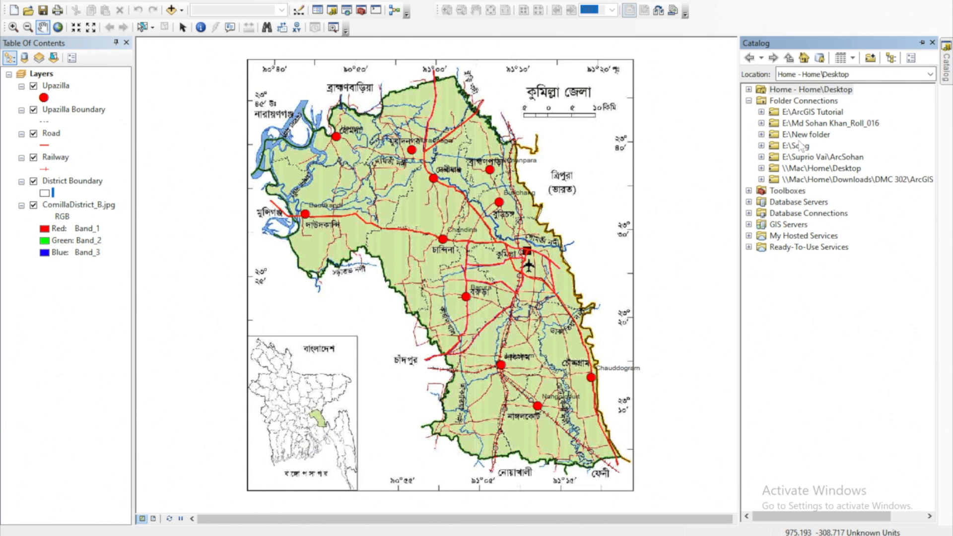
left_click(762, 112)
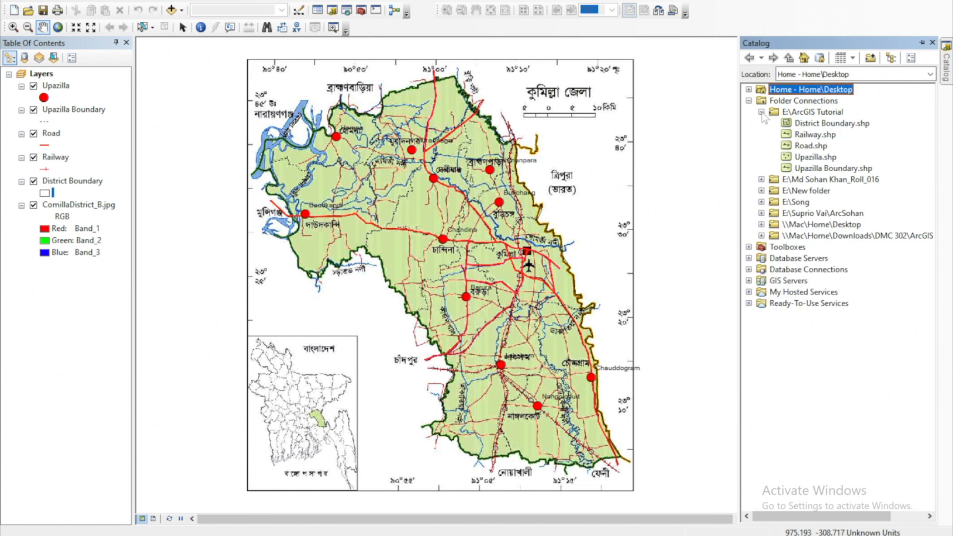
left_click(826, 112)
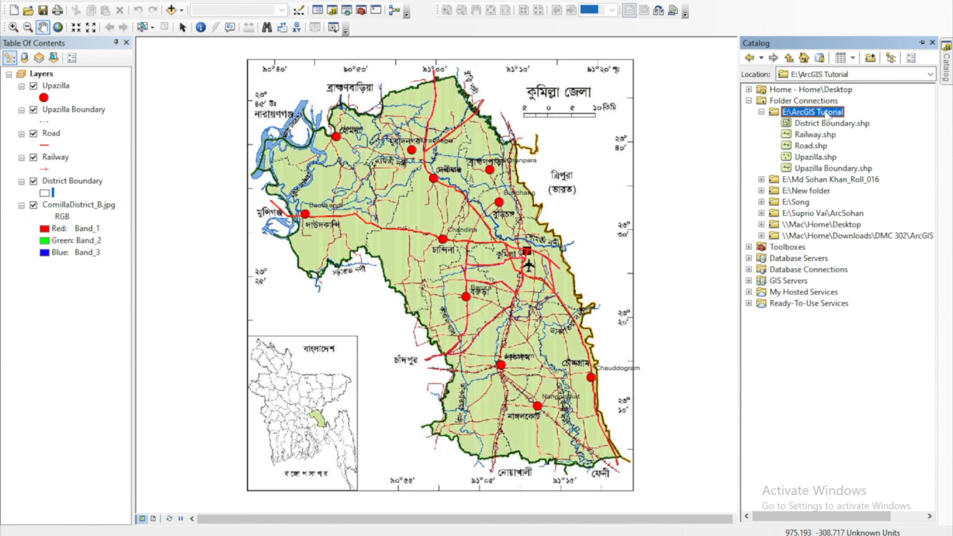
right_click(827, 114)
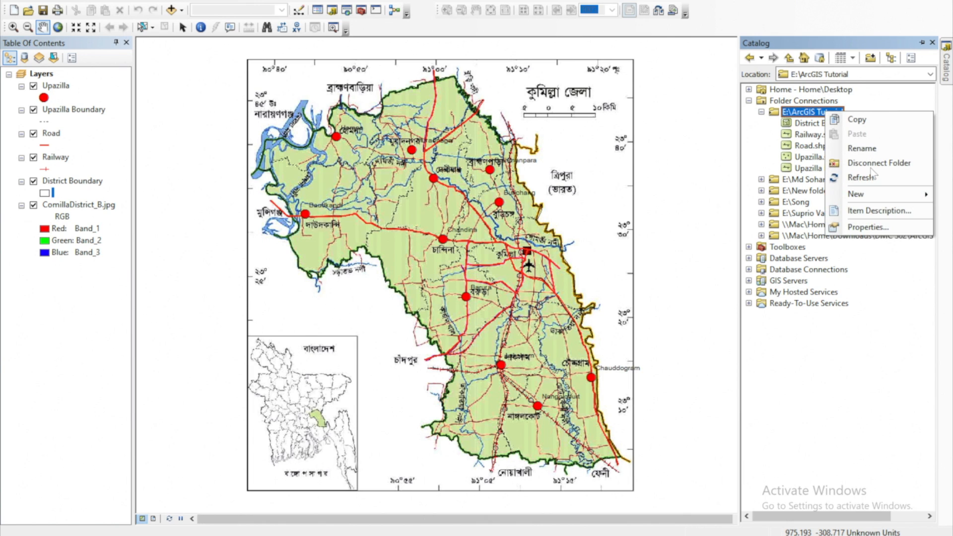
mouse_move(856, 194)
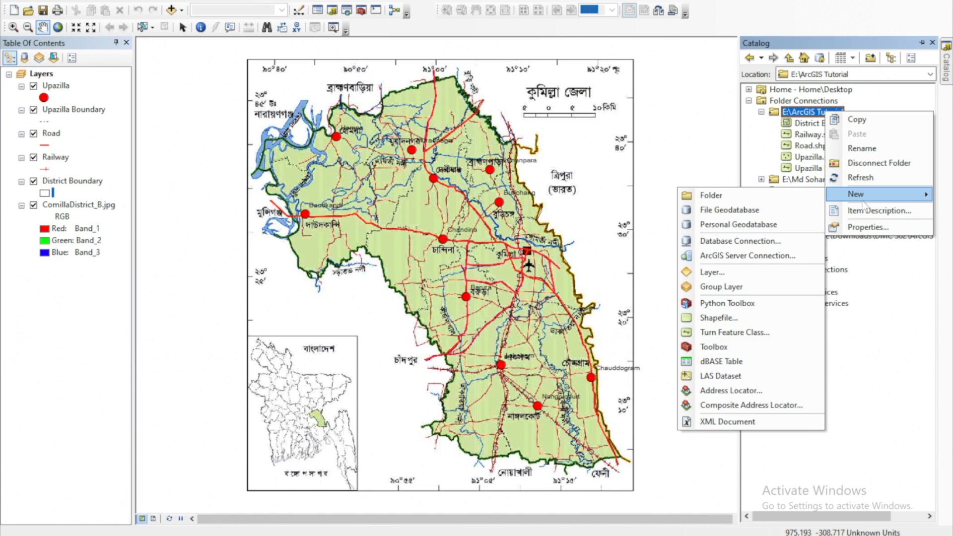
left_click(740, 318)
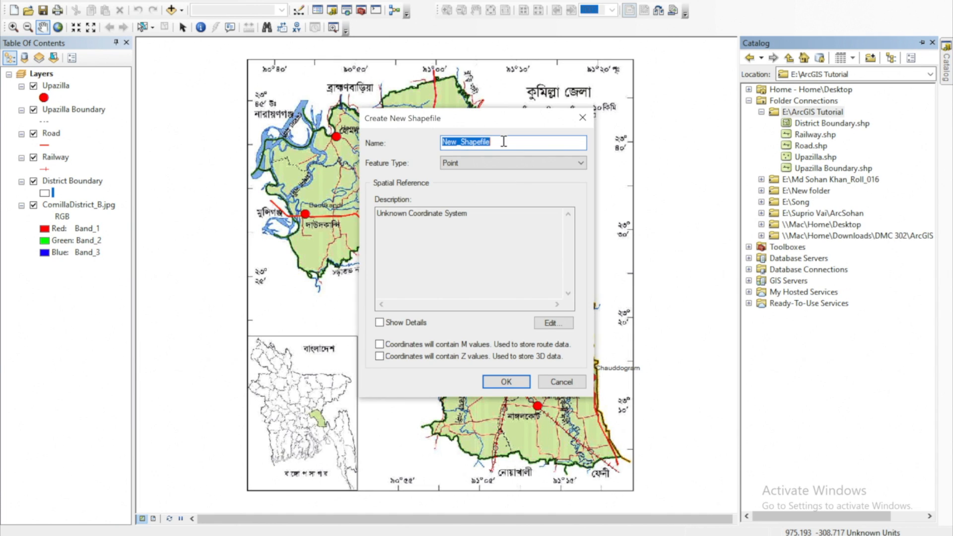
type("District Sadar")
- Assign the WGS 1984 coordinate system to the new shapefile and create it
left_click(555, 326)
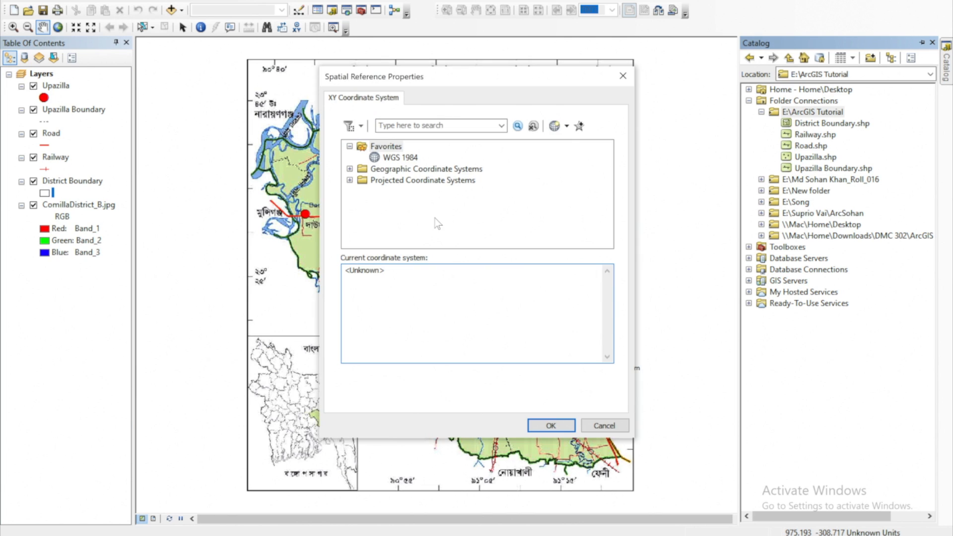
left_click(382, 157)
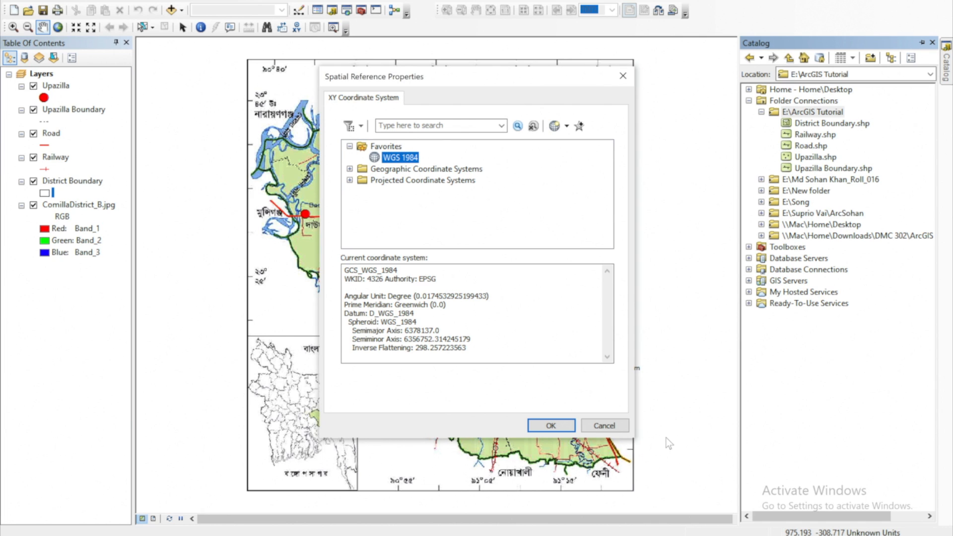
left_click(535, 425)
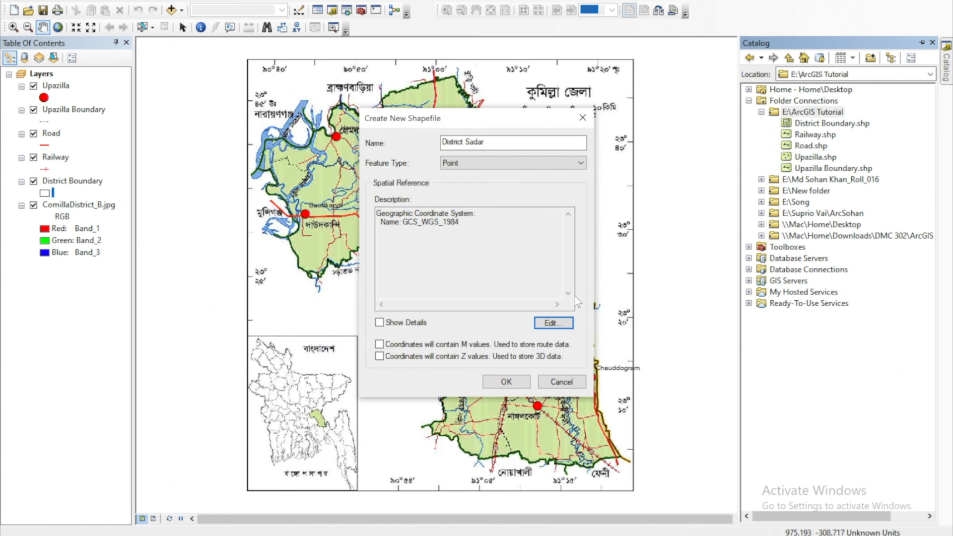
left_click(506, 382)
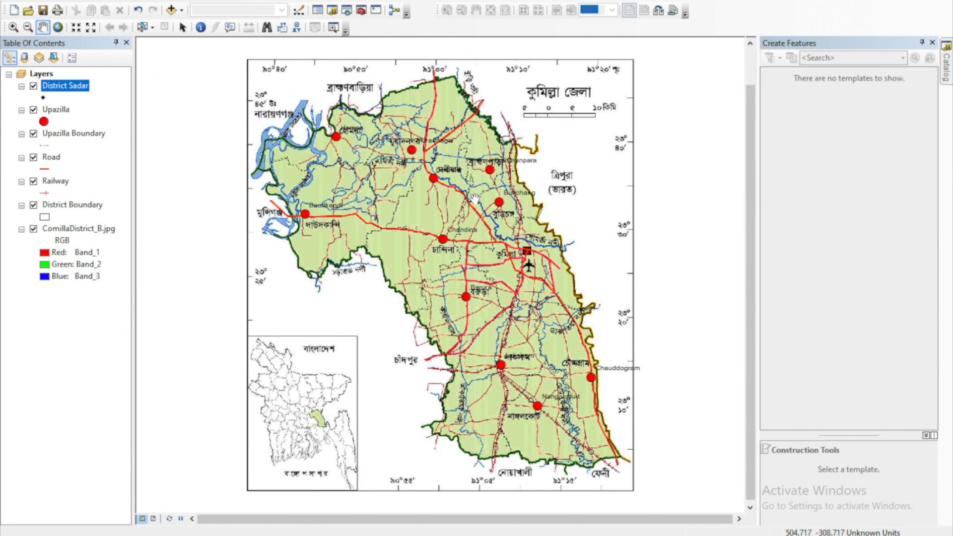
- Give the District Sadar layer the Square 2 marker symbol in red
left_click(43, 97)
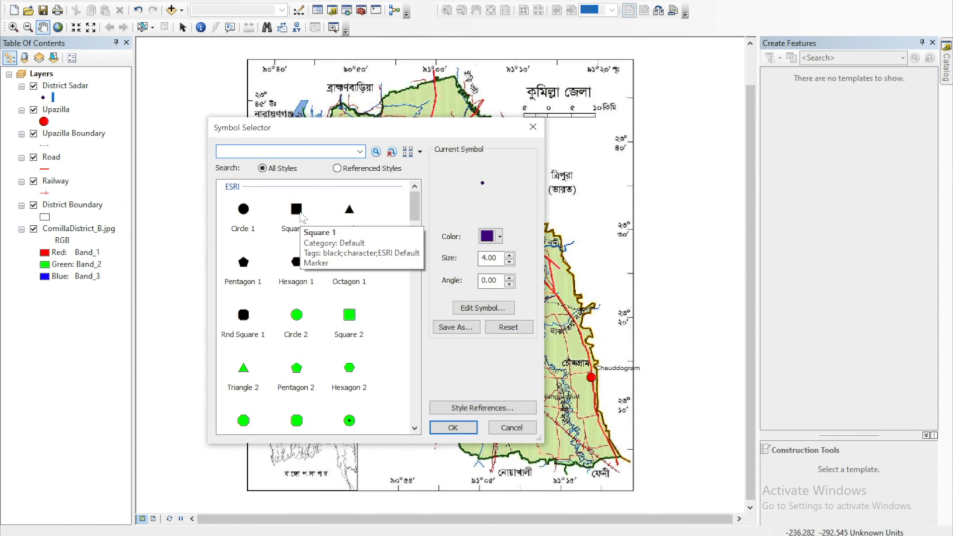
left_click(297, 210)
left_click(347, 327)
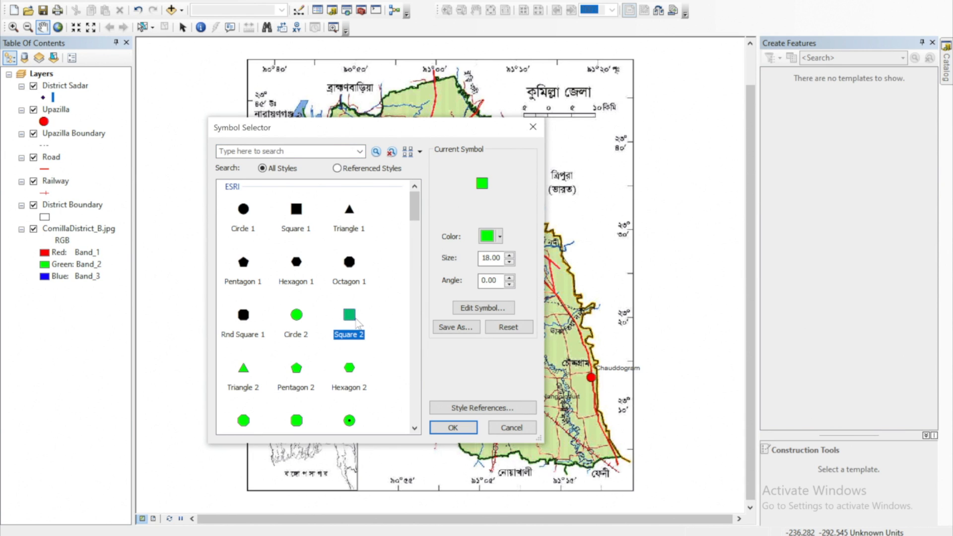
left_click(498, 237)
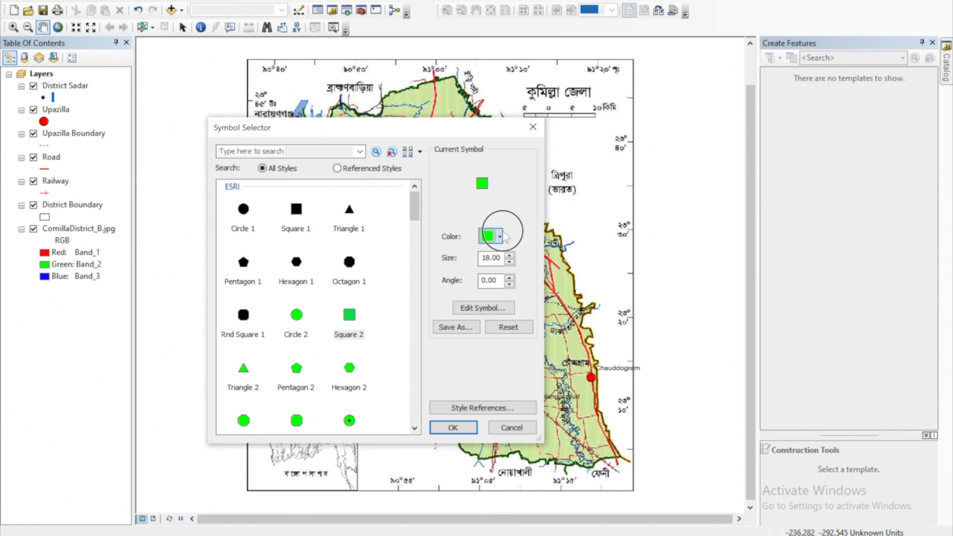
left_click(497, 294)
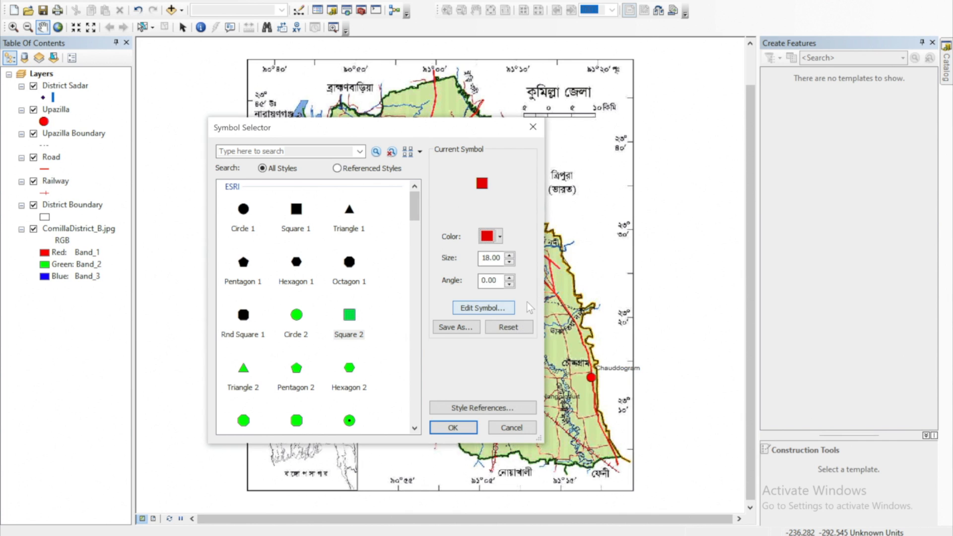
left_click(464, 428)
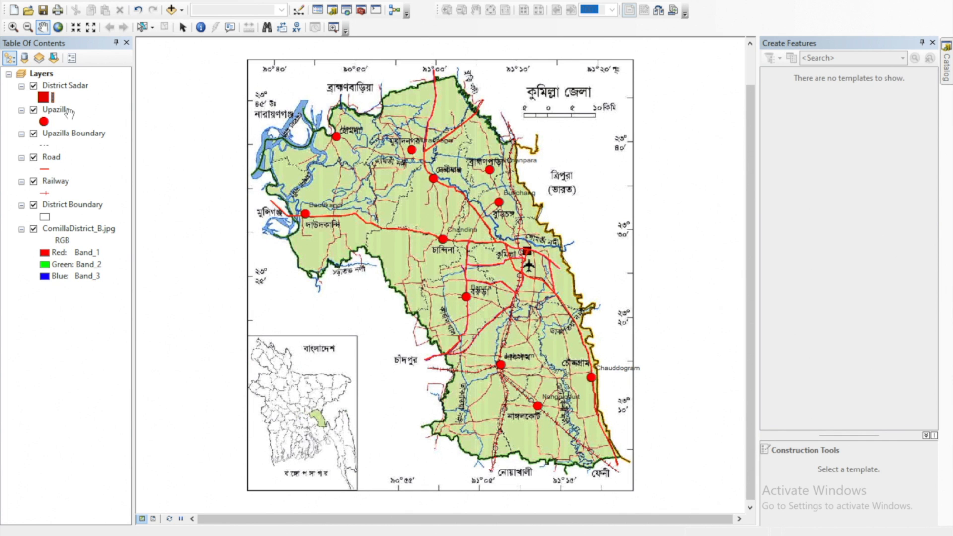
- Place a District Sadar point on the map's square town marker beside কুমিল্লা, and end the edit session with the edits saved
left_click(65, 86)
left_click(66, 86)
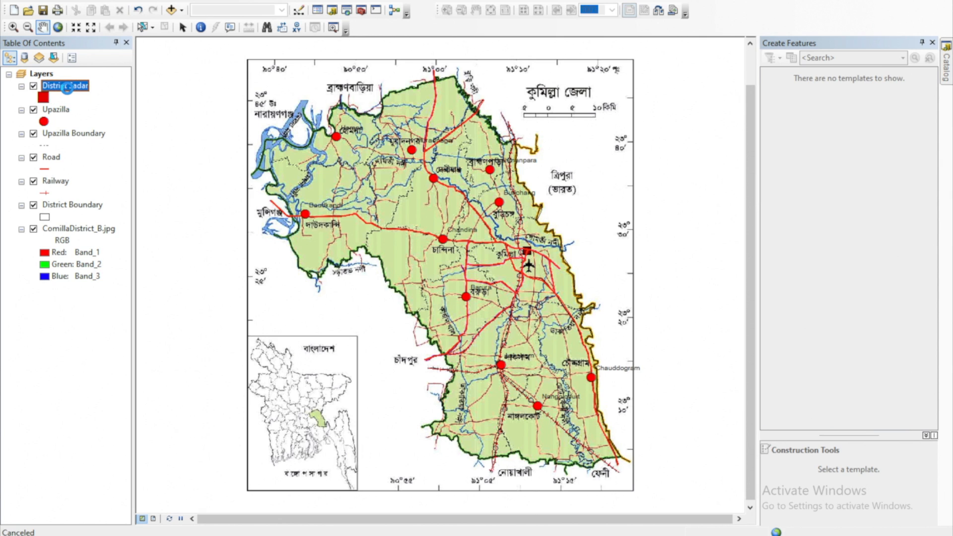
right_click(67, 88)
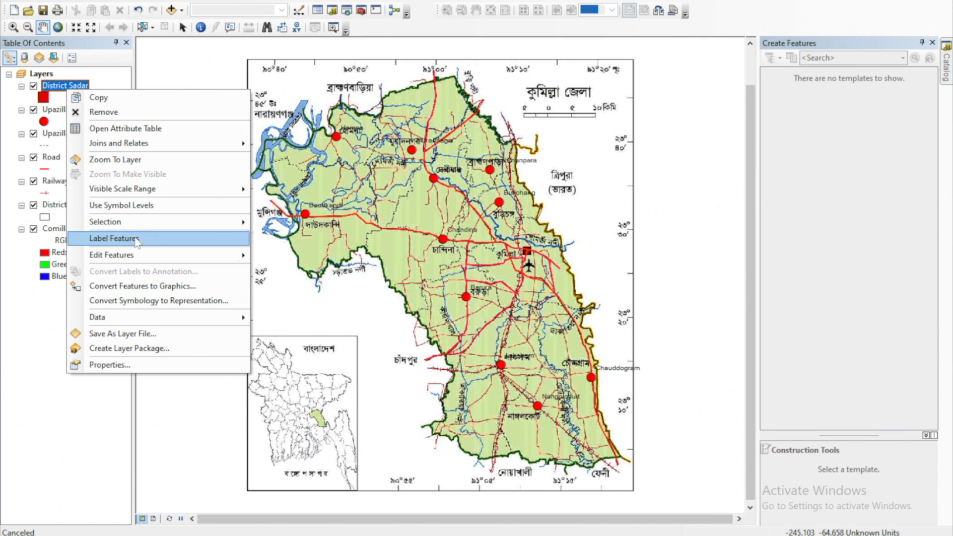
left_click(296, 255)
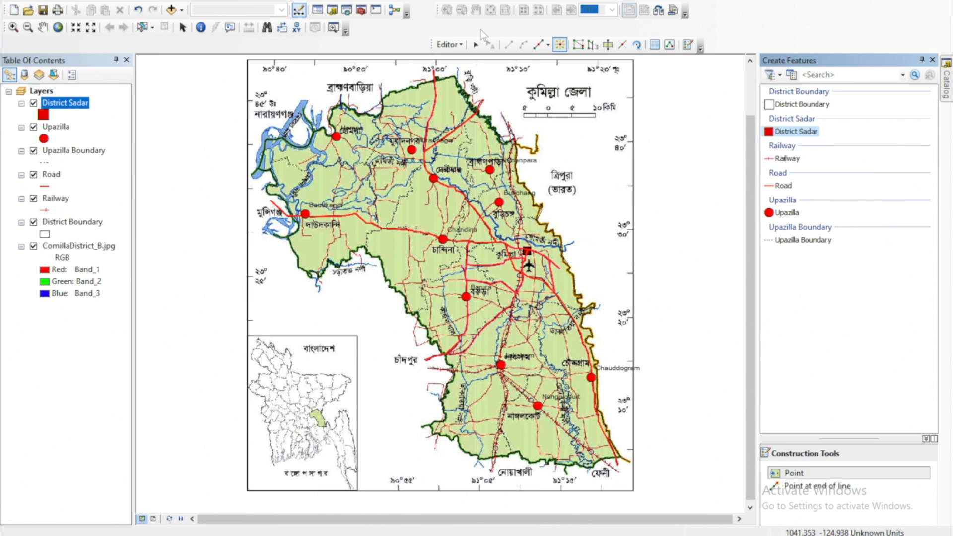
left_click(814, 128)
left_click(813, 130)
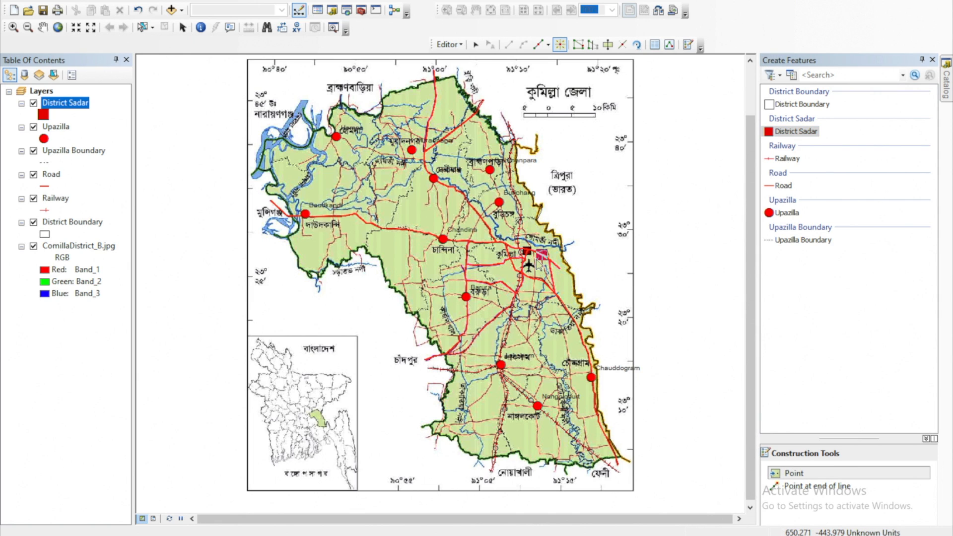
scroll(531, 256, "down", 1)
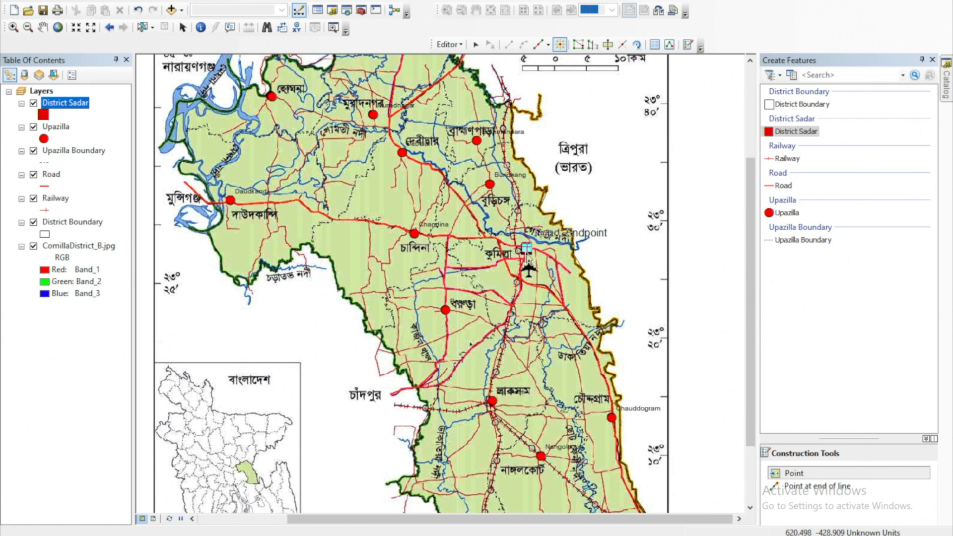
left_click(528, 256)
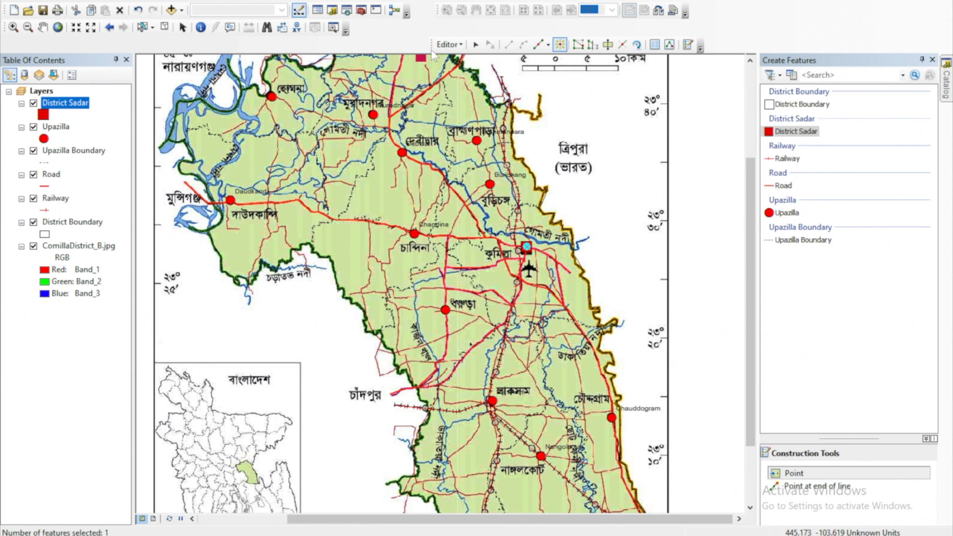
left_click(451, 45)
left_click(460, 73)
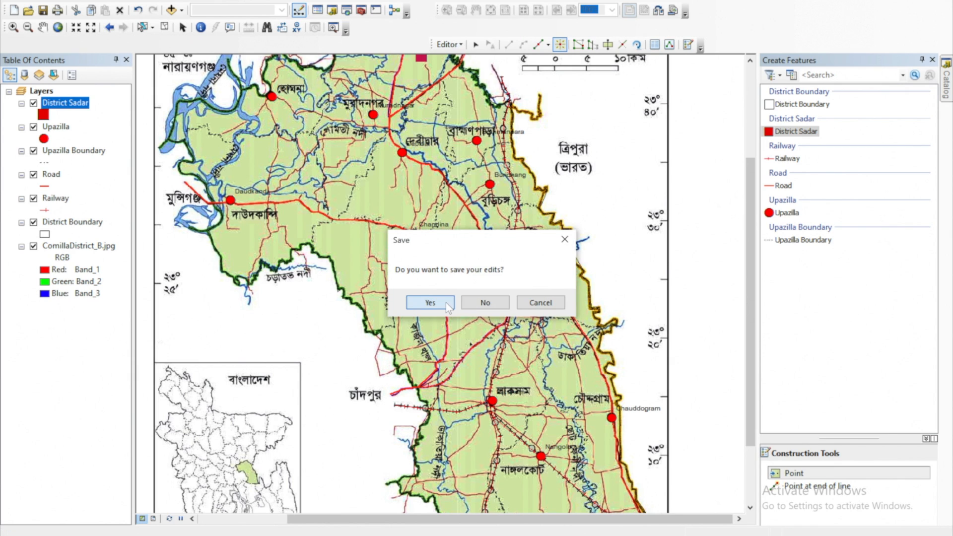
left_click(430, 302)
- Add a Text field named District with a length of 20 to the District Sadar attribute table
right_click(86, 104)
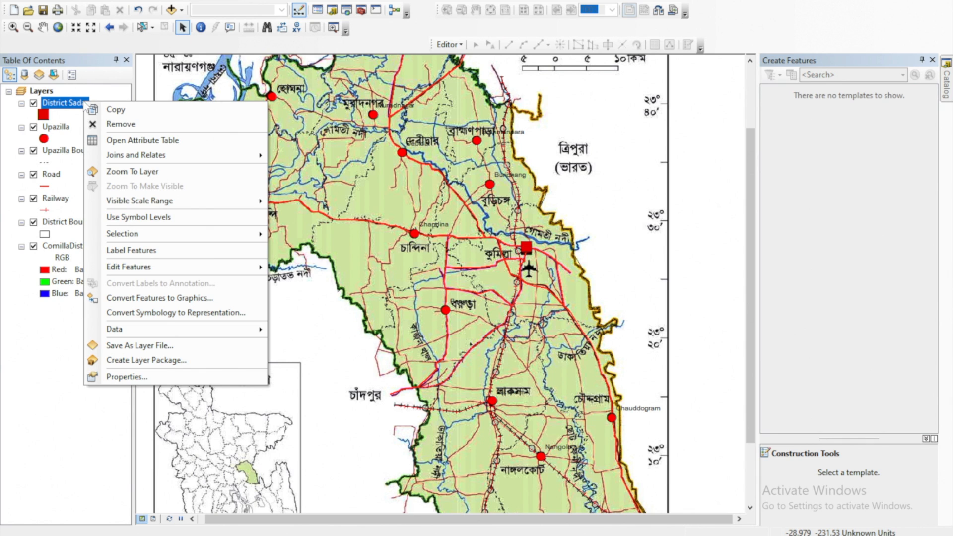
left_click(128, 135)
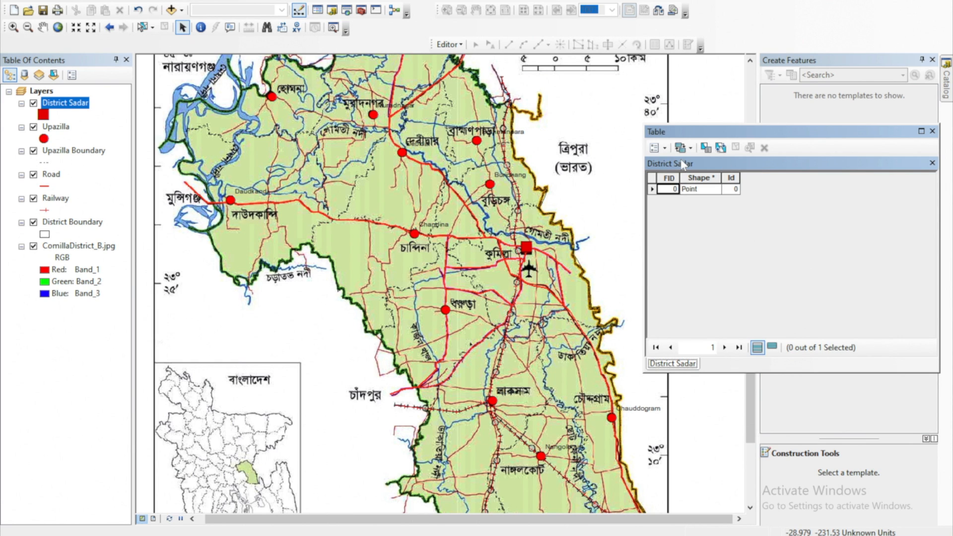
left_click(663, 148)
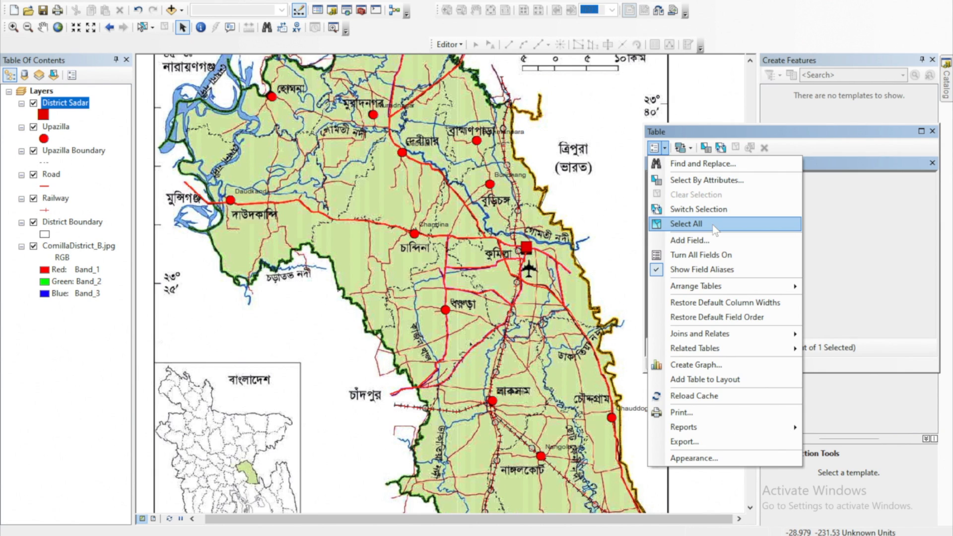
left_click(705, 236)
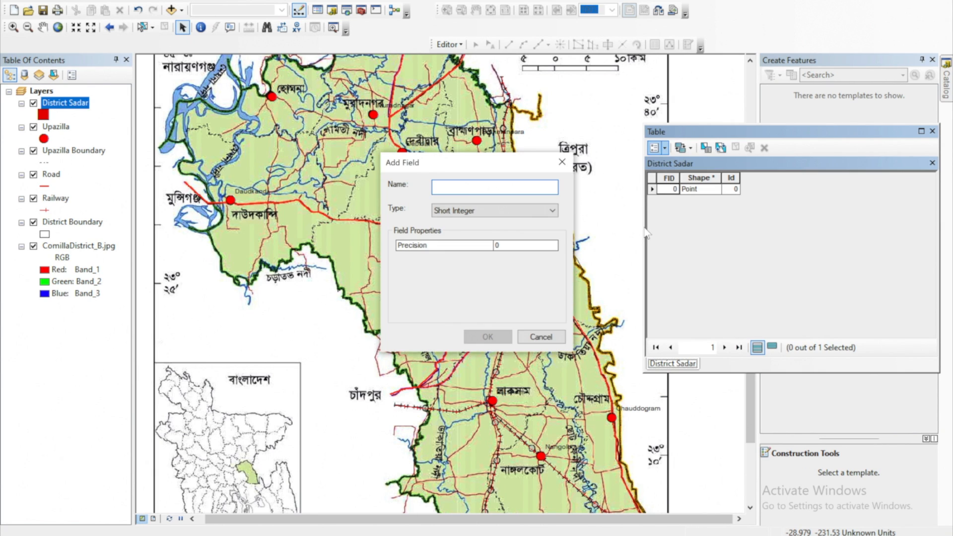
type("Dis")
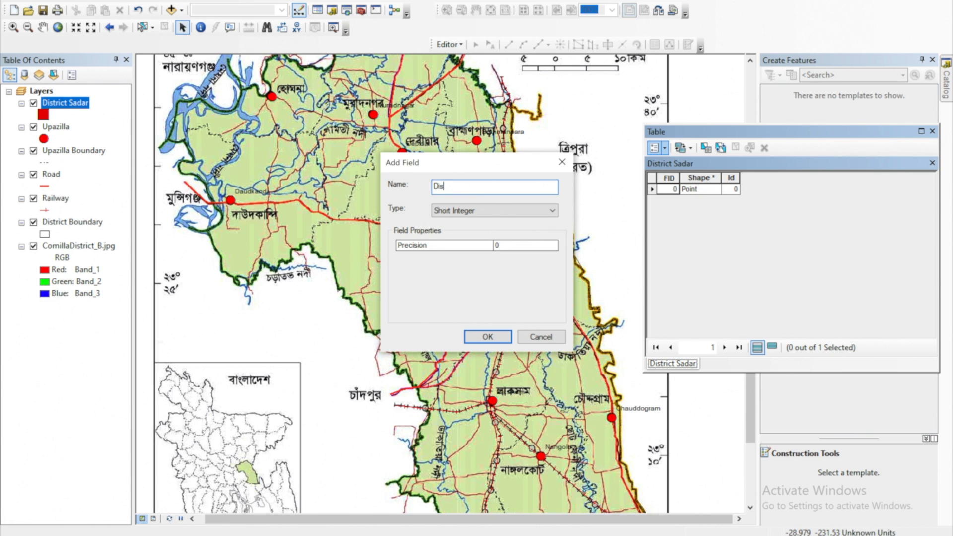
type("trict")
left_click(483, 209)
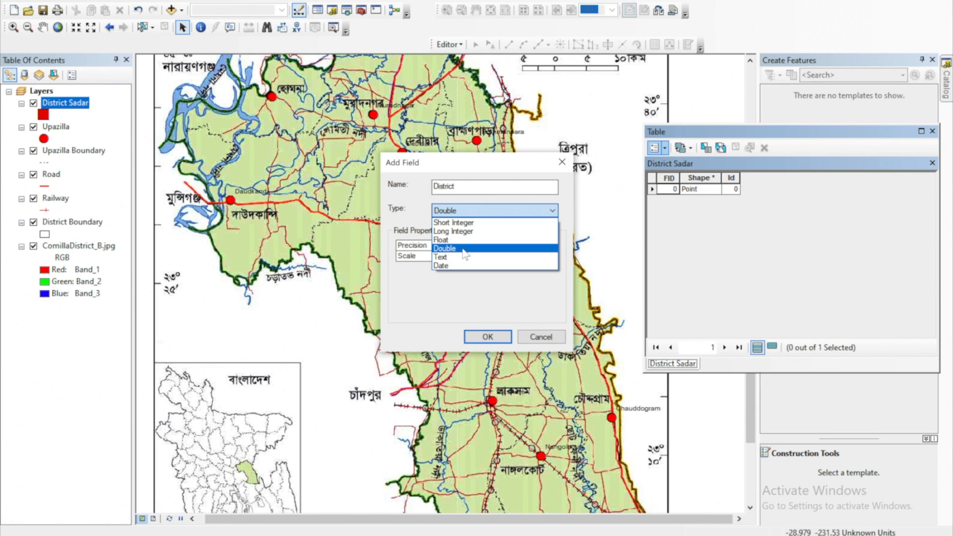
left_click(461, 257)
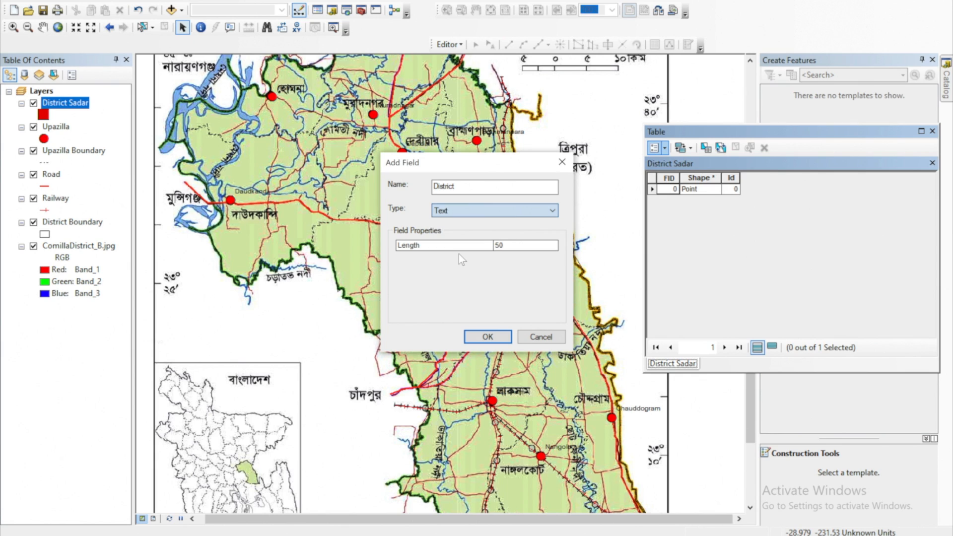
left_click(505, 242)
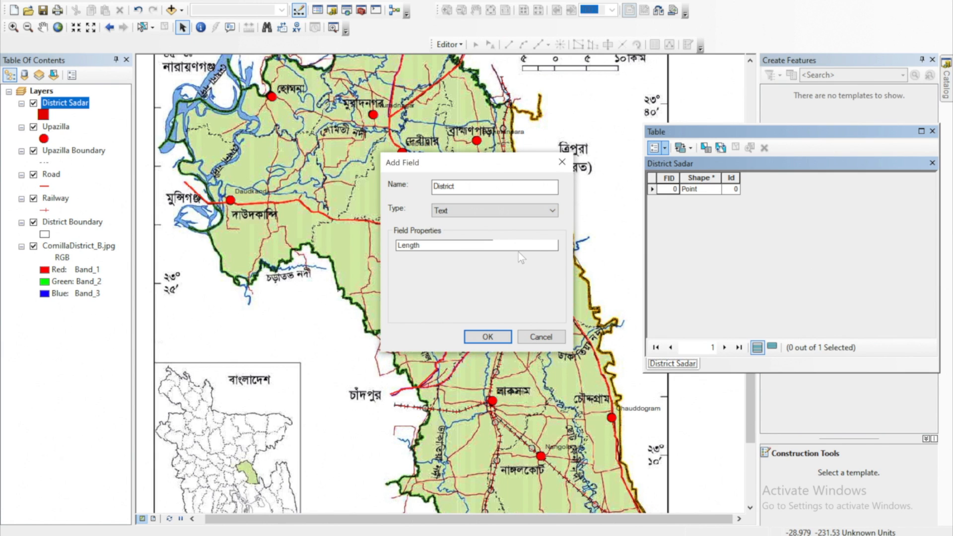
key("BackSpace")
type("20")
left_click(504, 336)
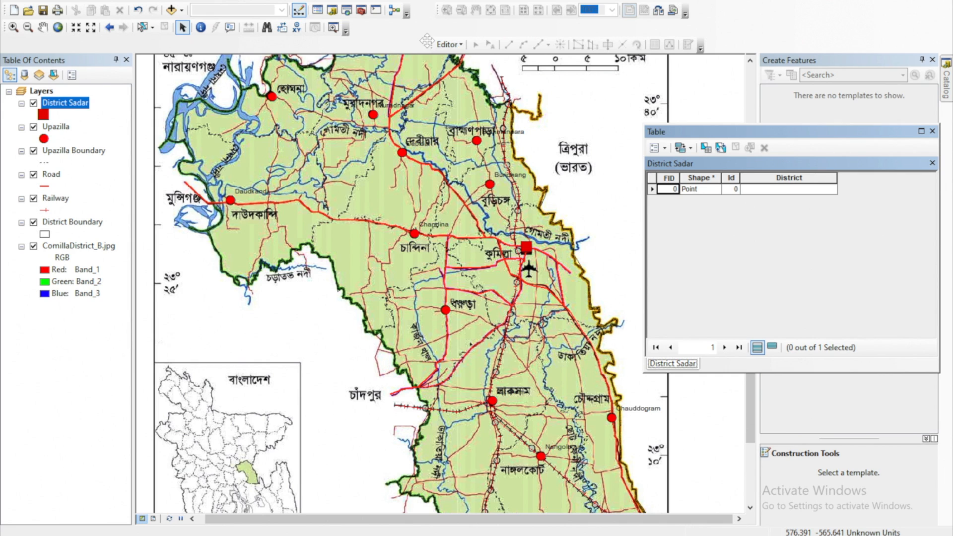
- Start an edit session and set the District value of the District Sadar point to Cumilla
left_click(457, 45)
left_click(452, 57)
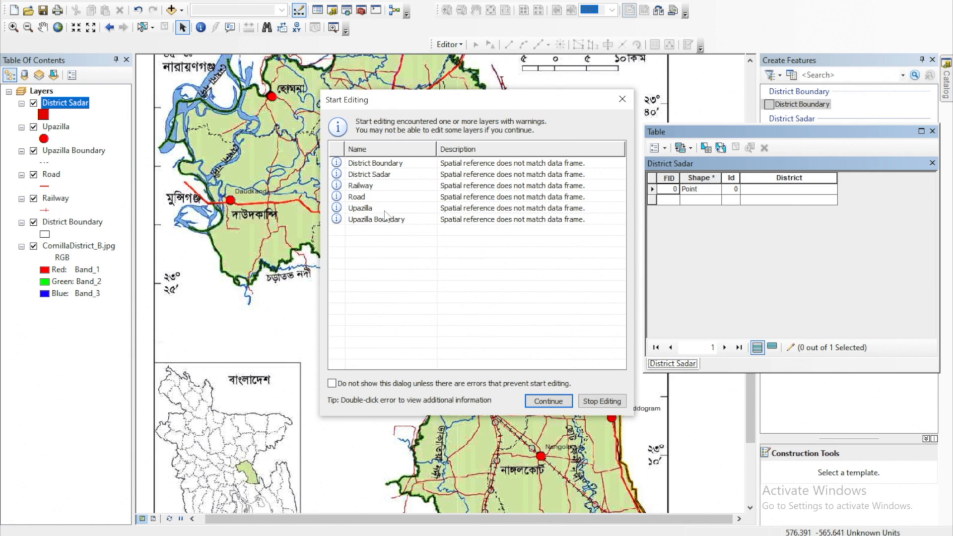
left_click(379, 175)
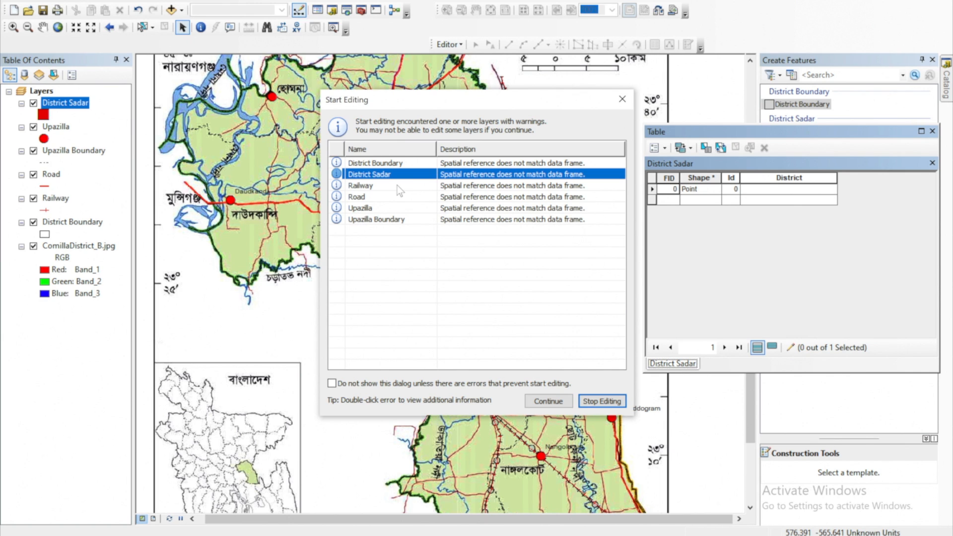
left_click(546, 401)
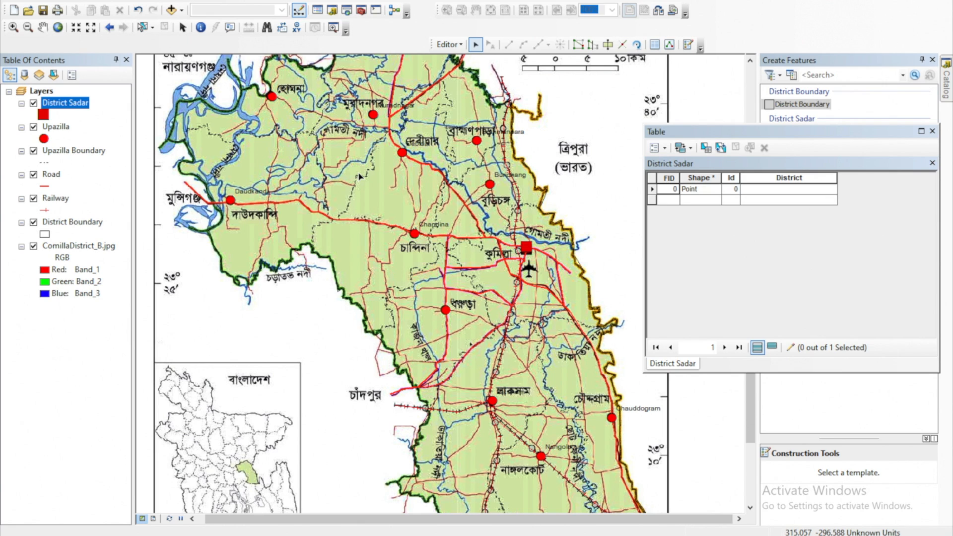
left_click(653, 189)
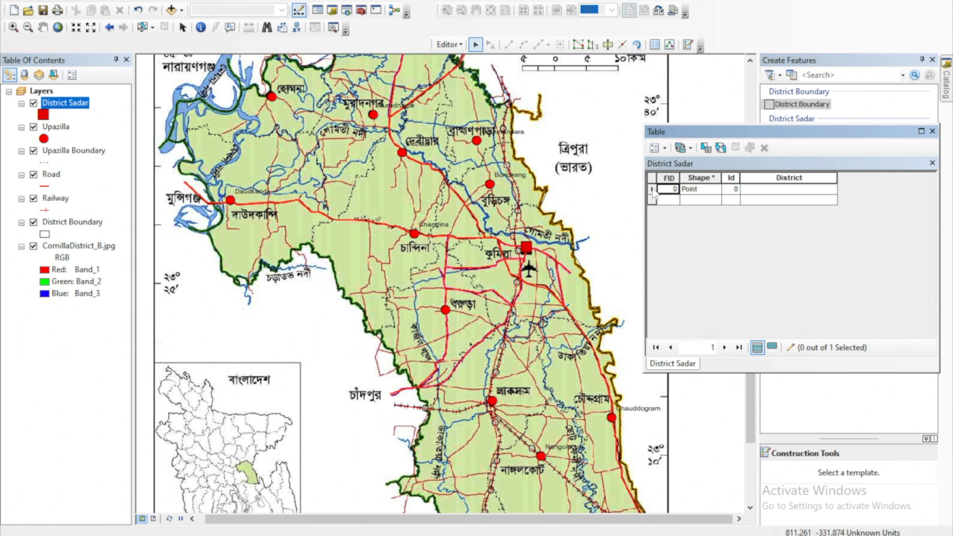
left_click(767, 188)
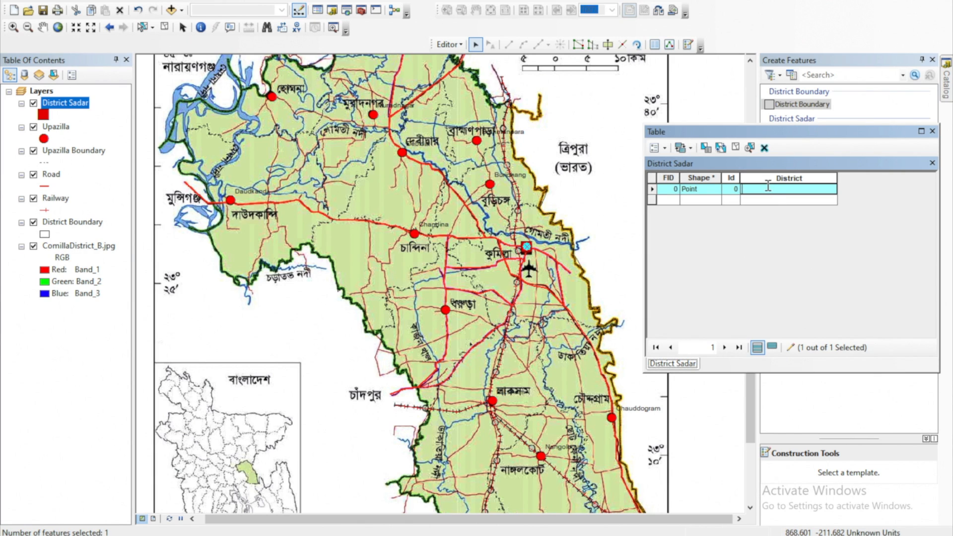
type("Cumilla")
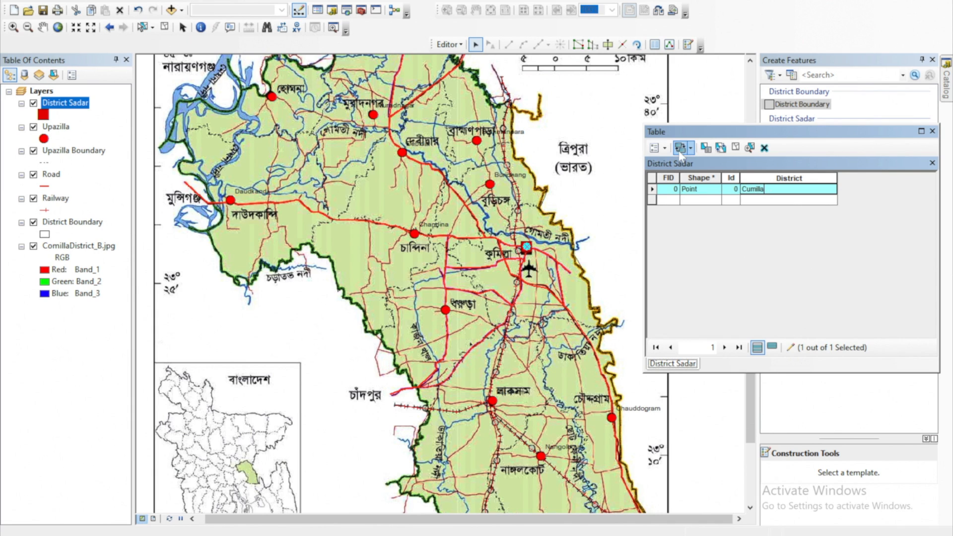
- End the edit session with the edits saved and close the District Sadar attribute table
left_click(450, 44)
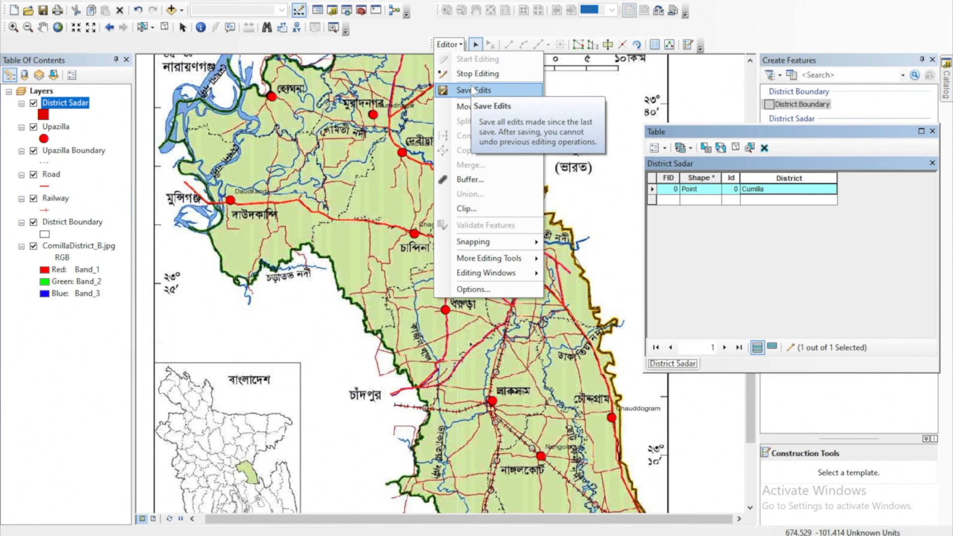
left_click(476, 74)
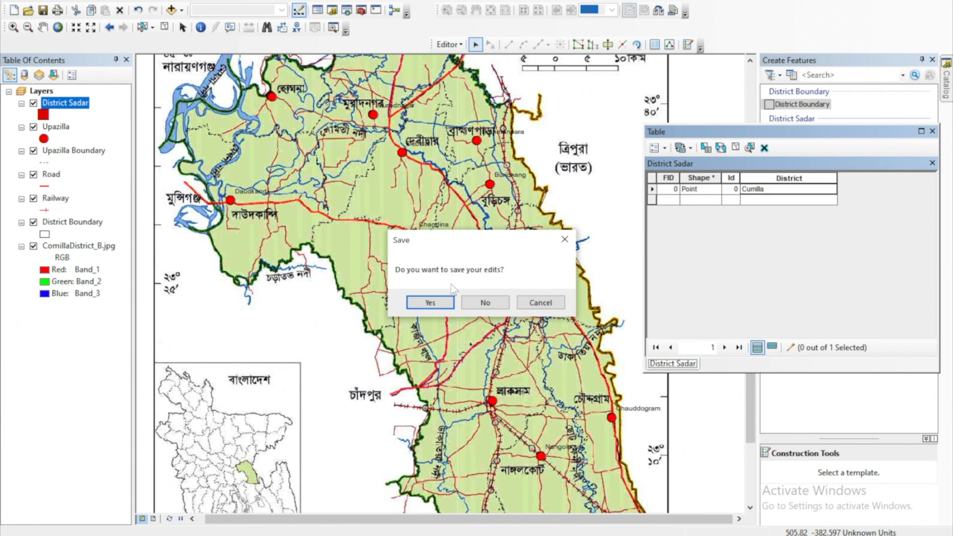
left_click(429, 301)
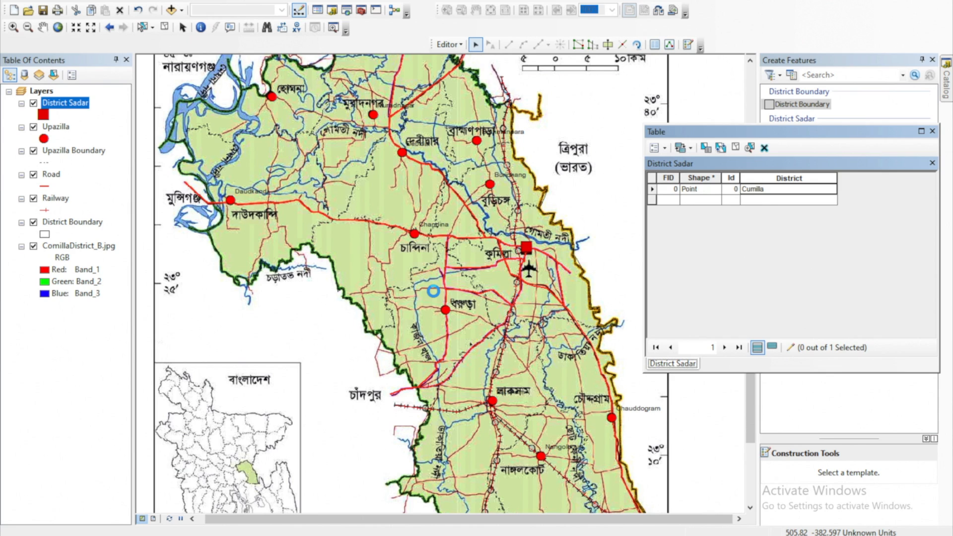
left_click(933, 132)
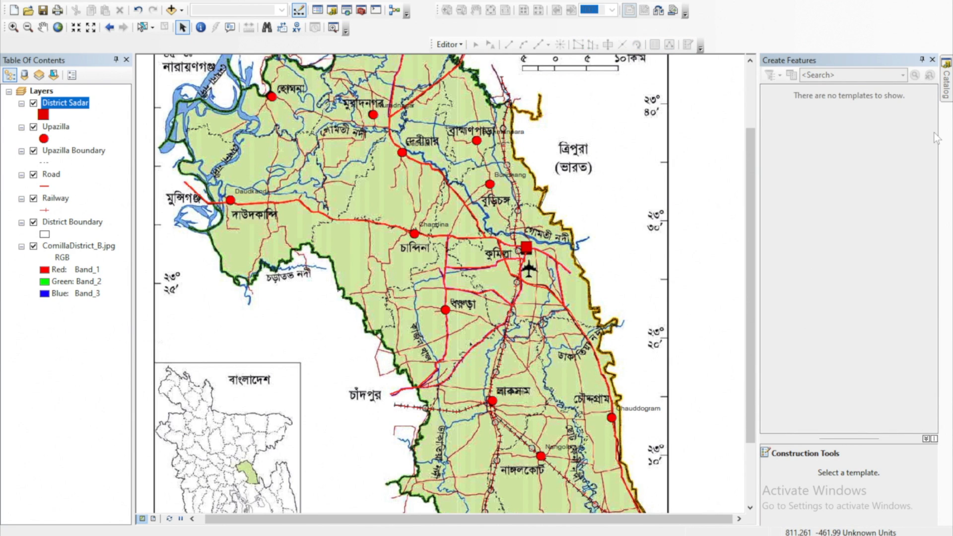
- Turn on feature labels for the District Sadar layer
right_click(78, 105)
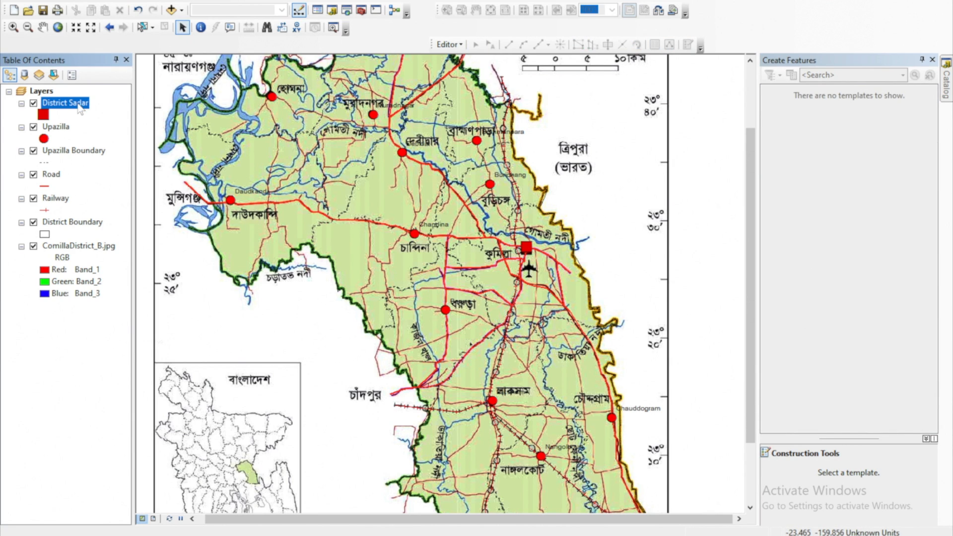
right_click(79, 106)
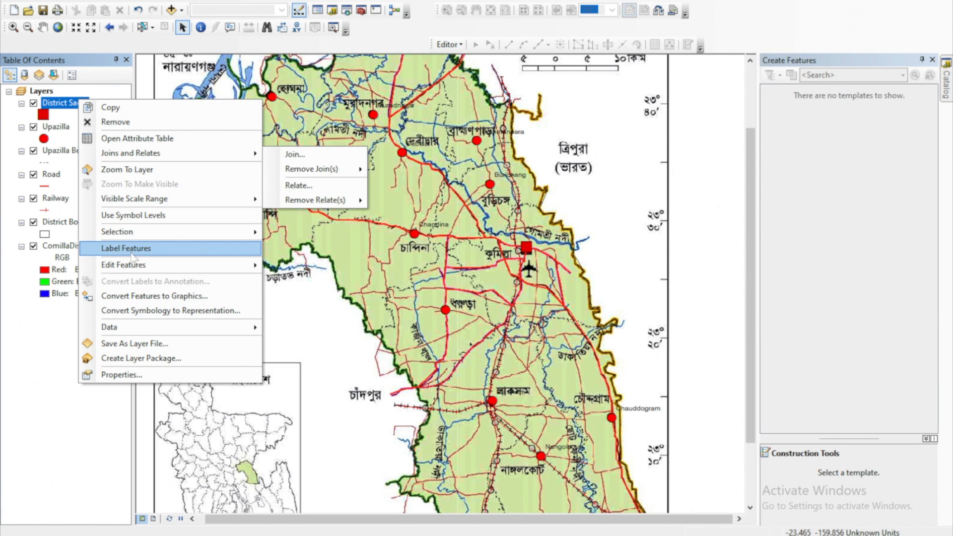
mouse_move(135, 261)
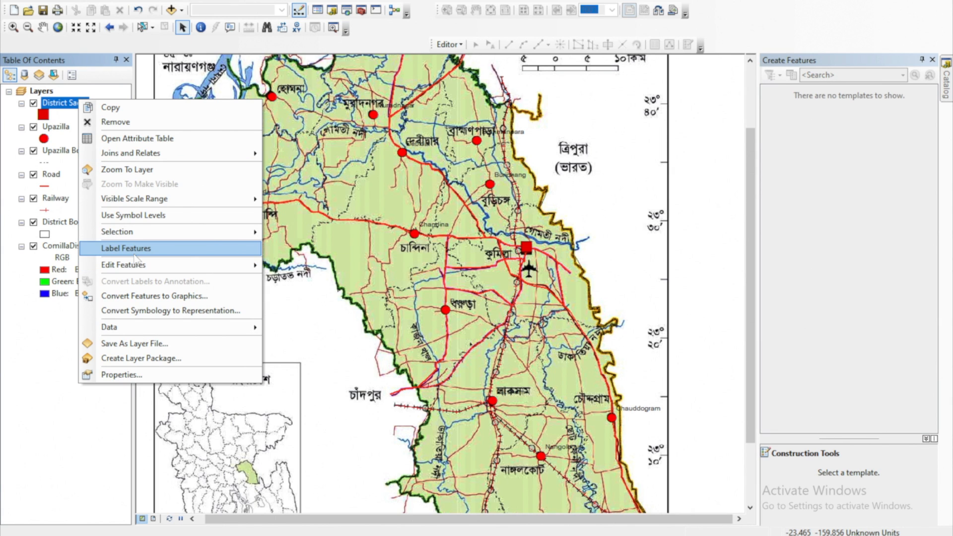
left_click(135, 250)
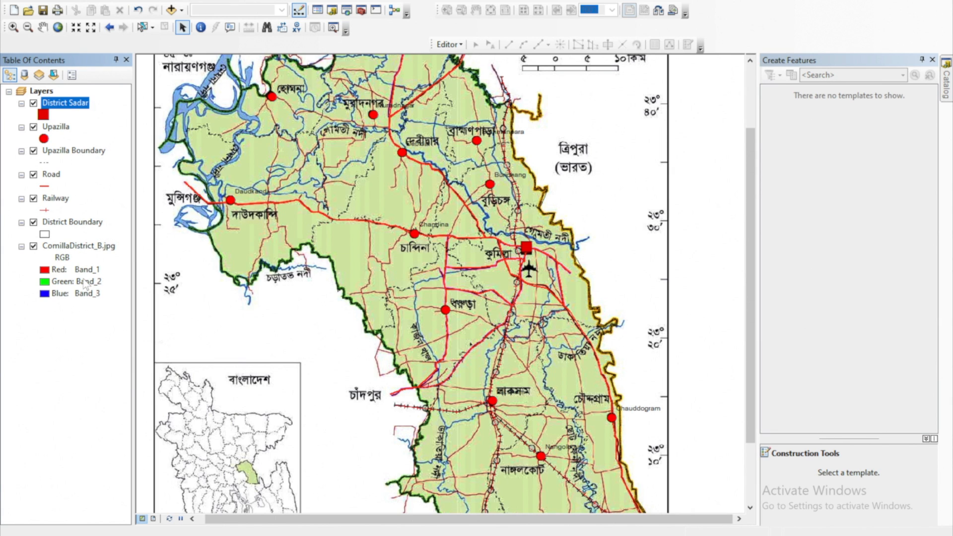
- Hide the ComillaDistrict_B.jpg image and view the digitized layers at full extent
left_click(33, 246)
scroll(383, 252, "down", 2)
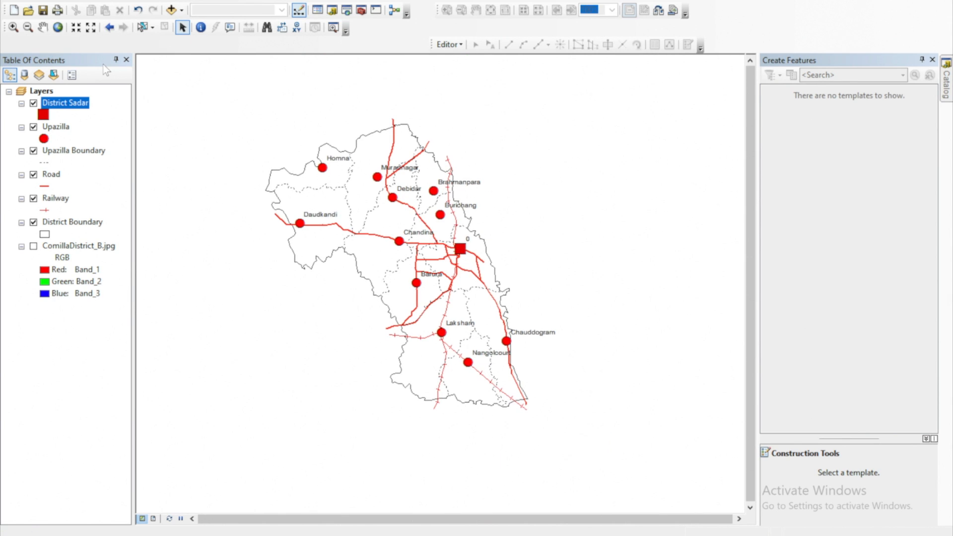
left_click(59, 30)
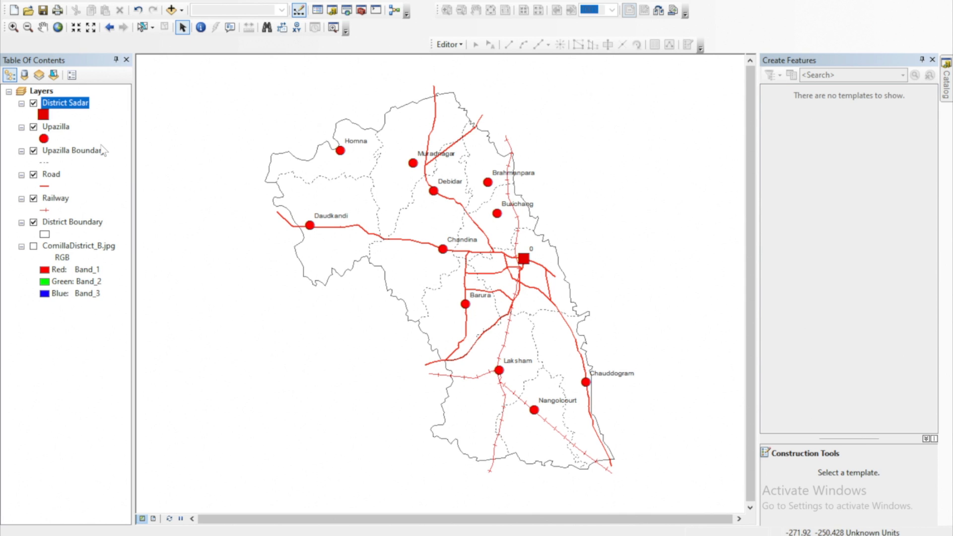
- Label the District Sadar layer by its District field with a text size of 10
right_click(55, 103)
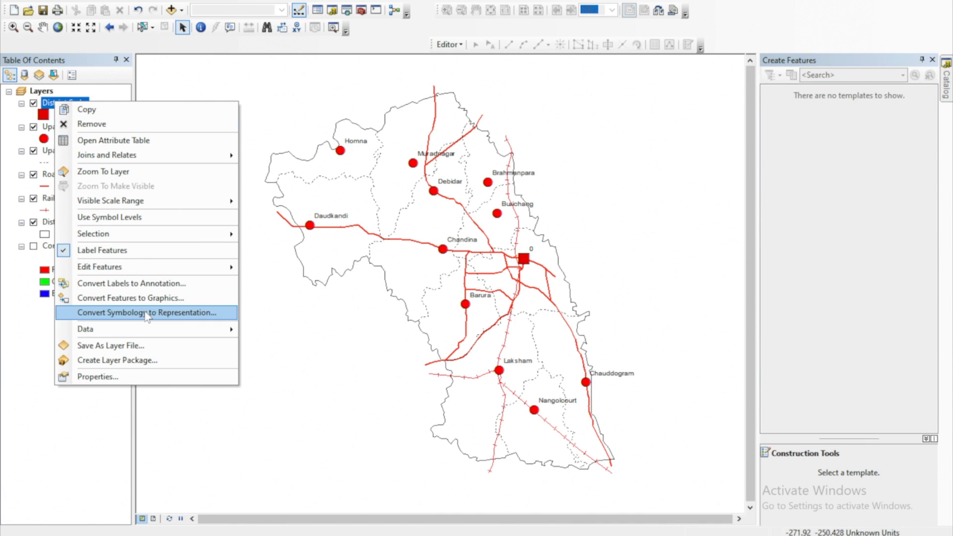
left_click(132, 379)
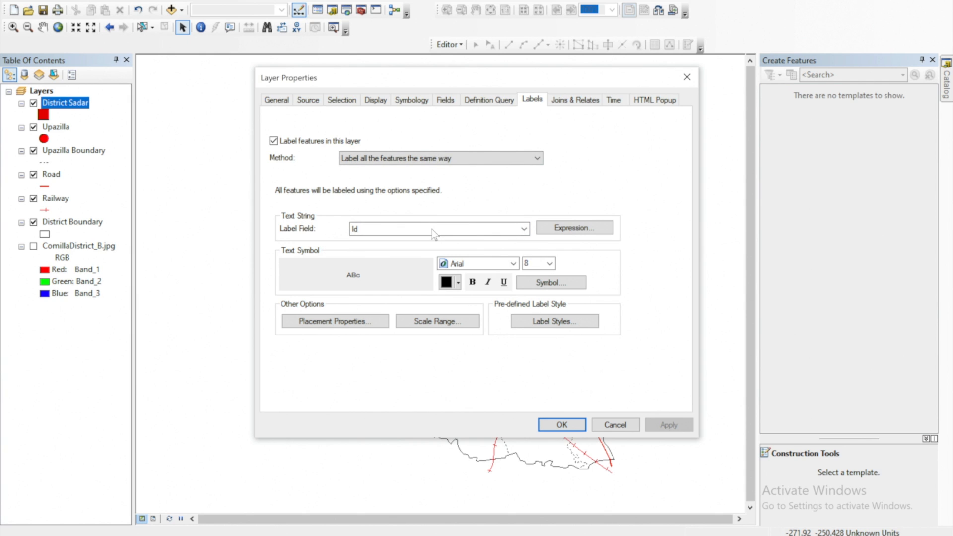
left_click(503, 231)
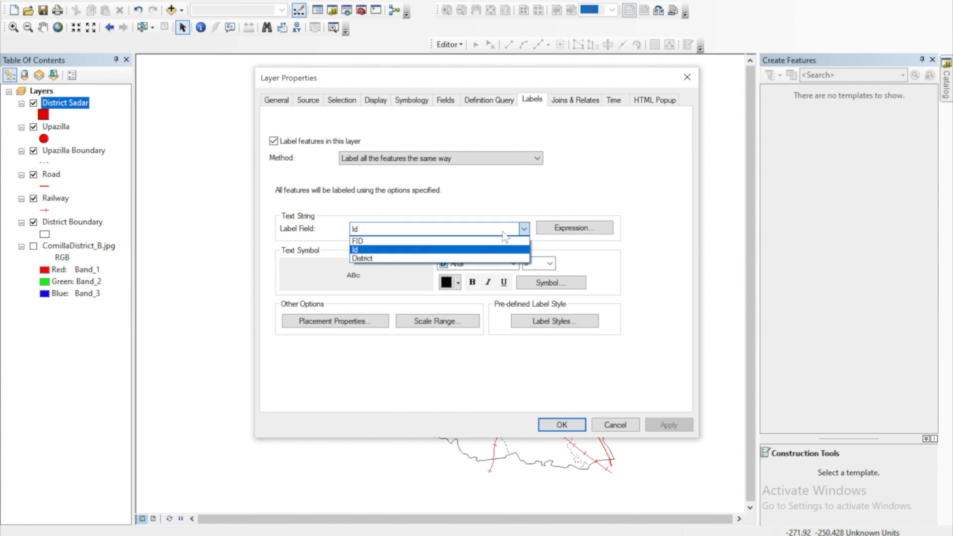
left_click(384, 258)
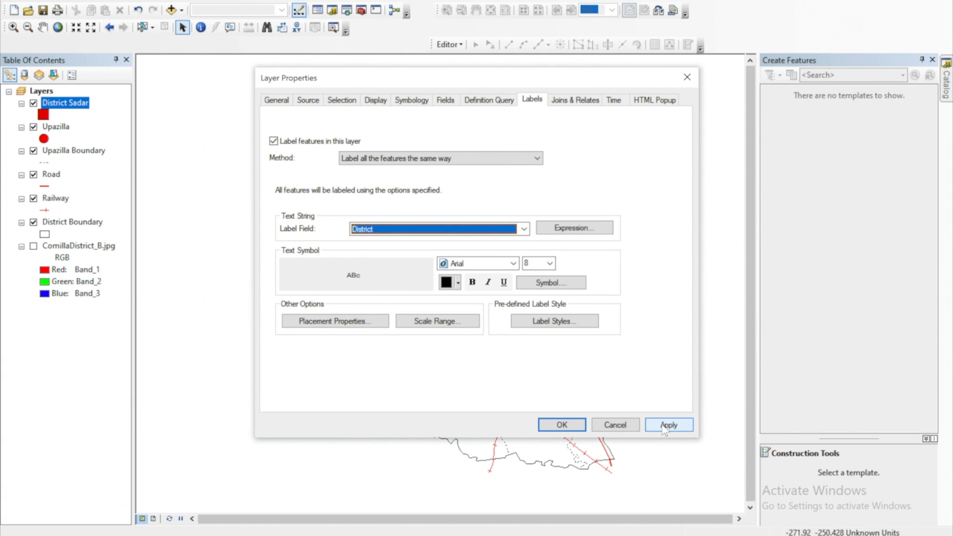
left_click(550, 263)
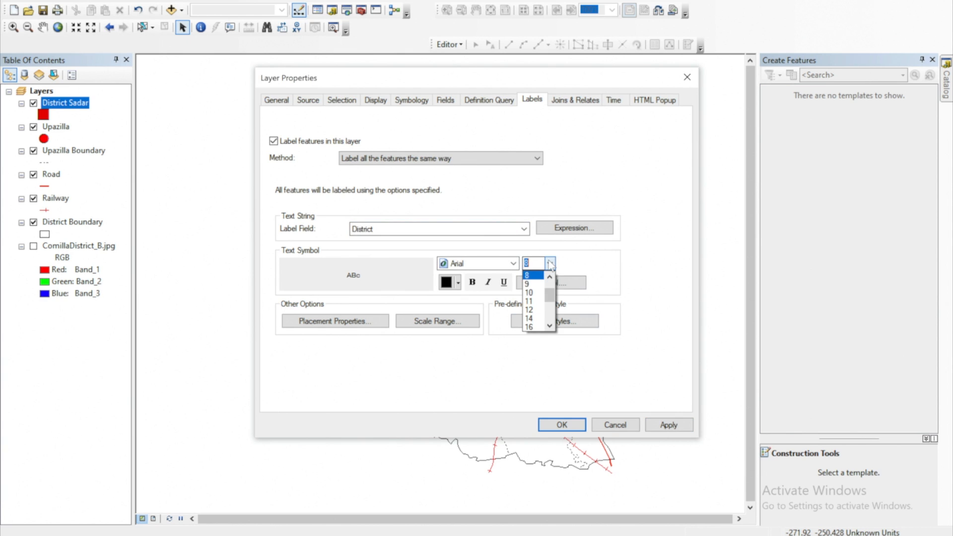
left_click(538, 294)
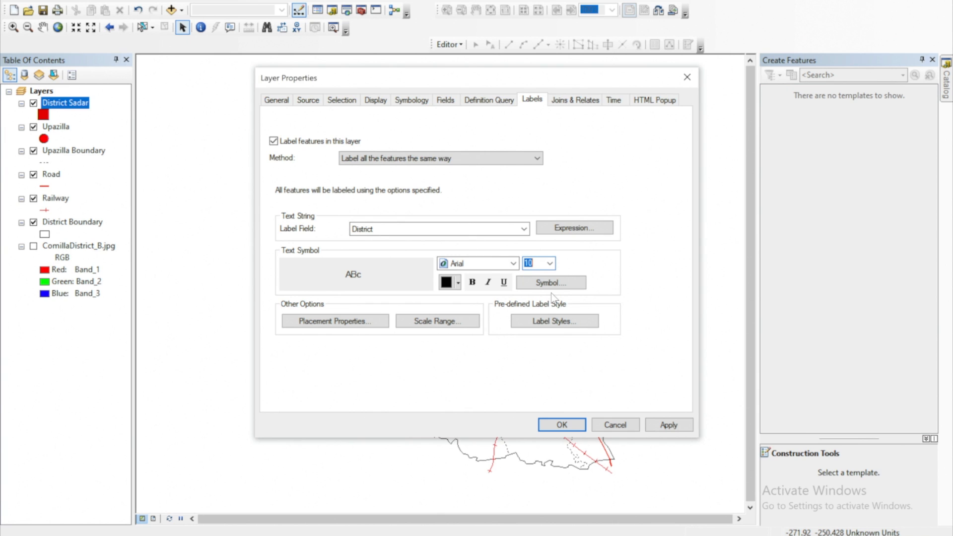
left_click(657, 425)
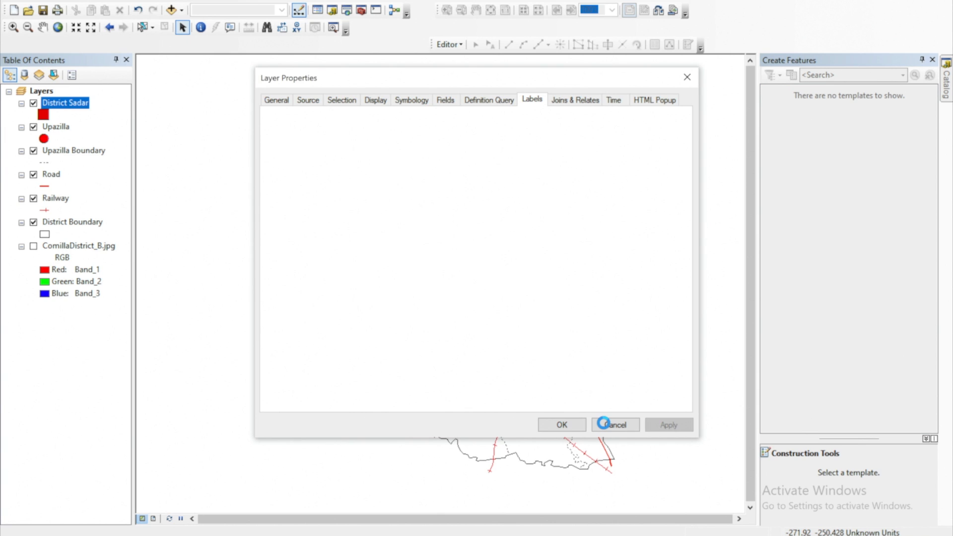
left_click(563, 425)
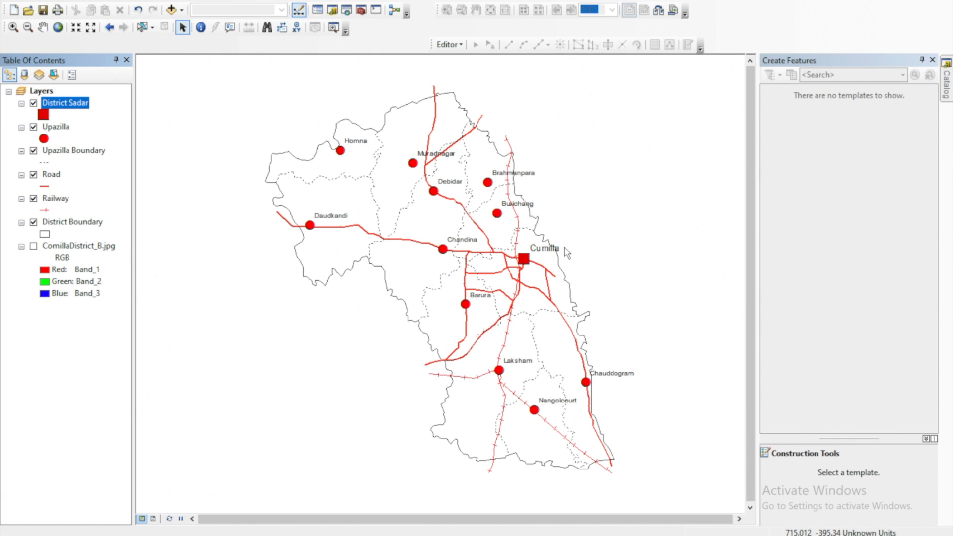
- Show the ComillaDistrict_B.jpg image again and set up a new polygon shapefile named River in the E:\ArcGIS Tutorial folder
left_click(33, 246)
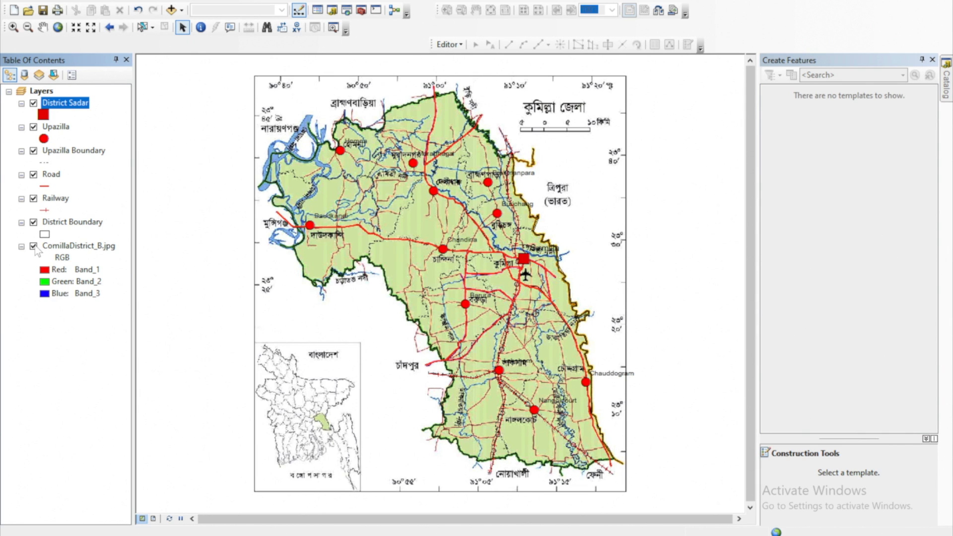
left_click(946, 82)
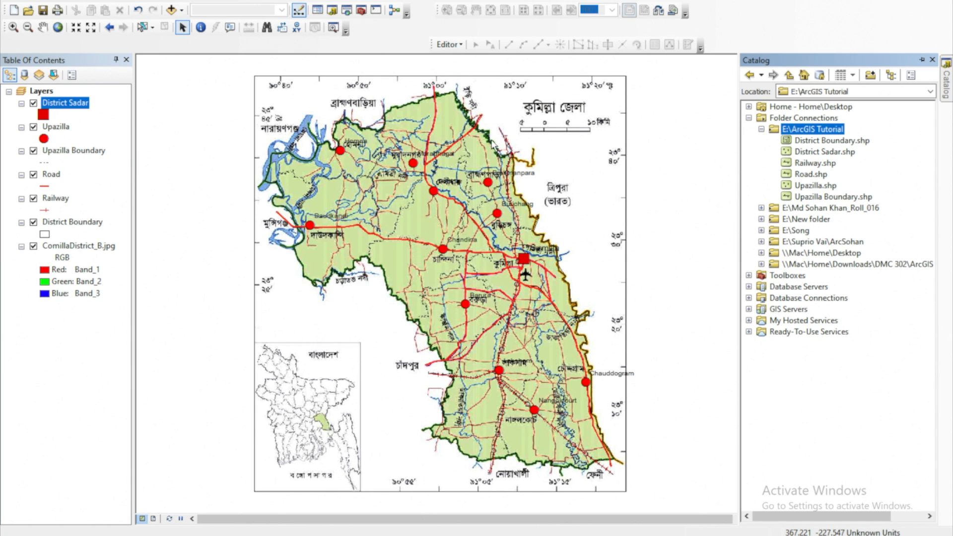
right_click(818, 129)
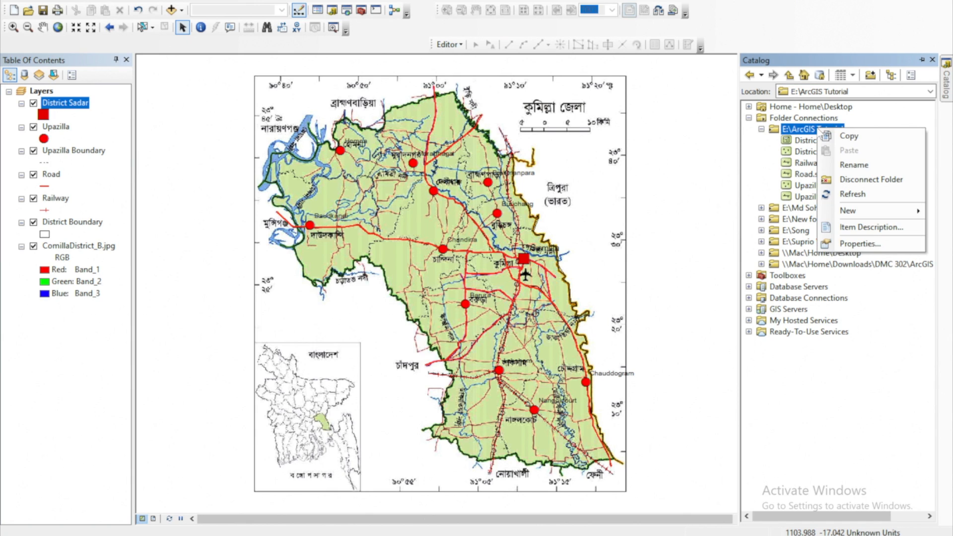
mouse_move(850, 211)
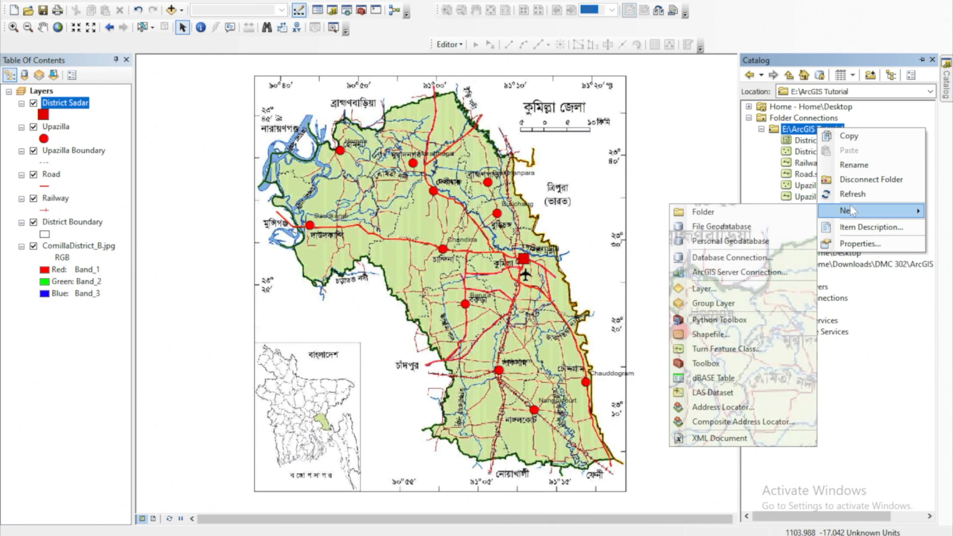
left_click(716, 334)
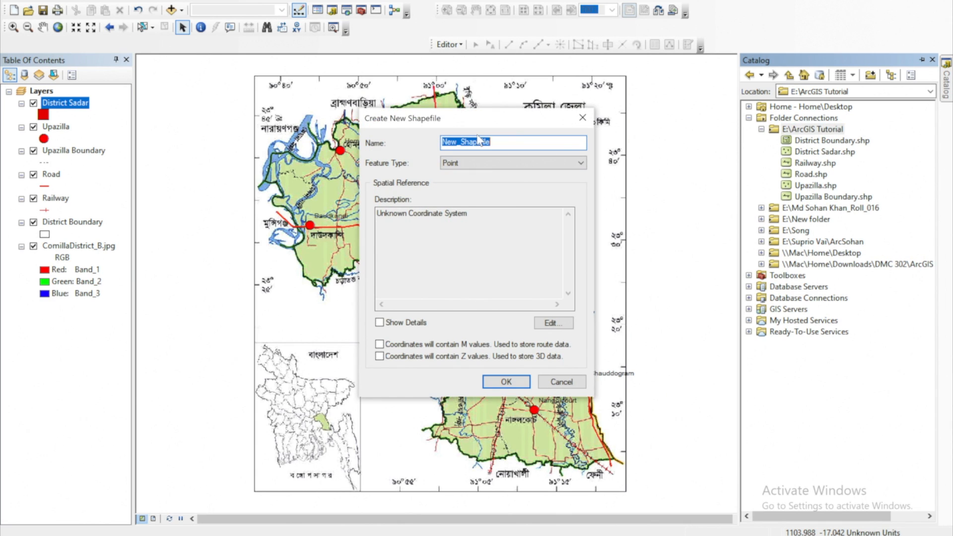
type("River")
left_click(470, 167)
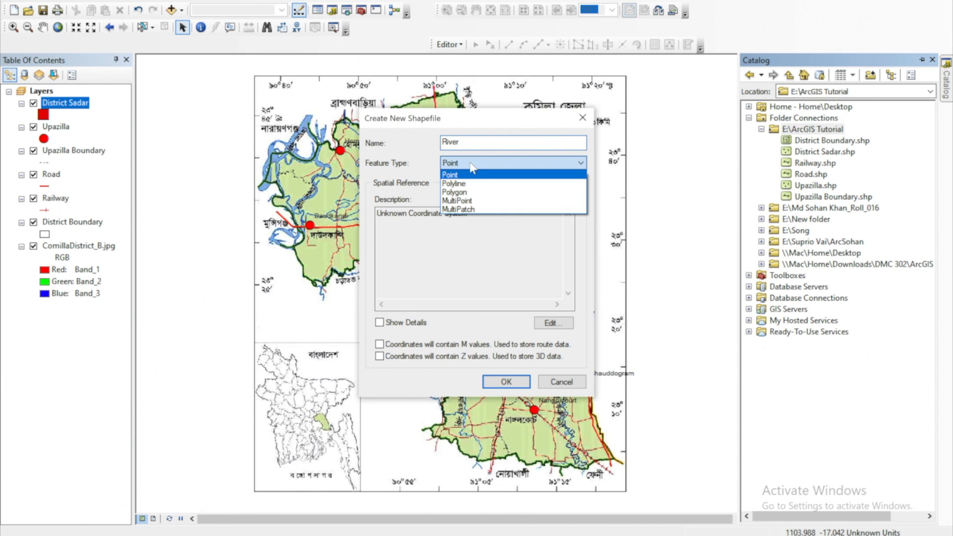
left_click(465, 193)
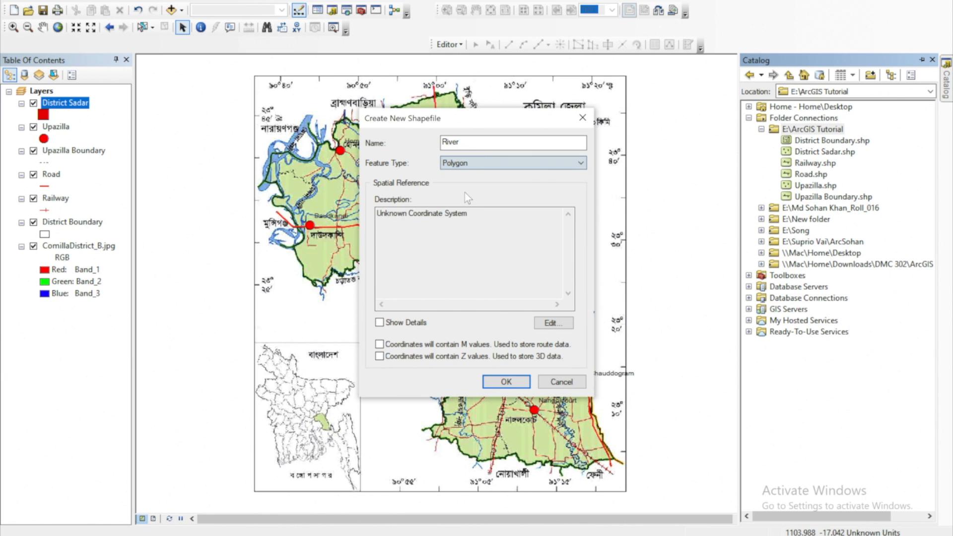
- Assign the WGS 1984 coordinate system to the River shapefile and create it
left_click(550, 324)
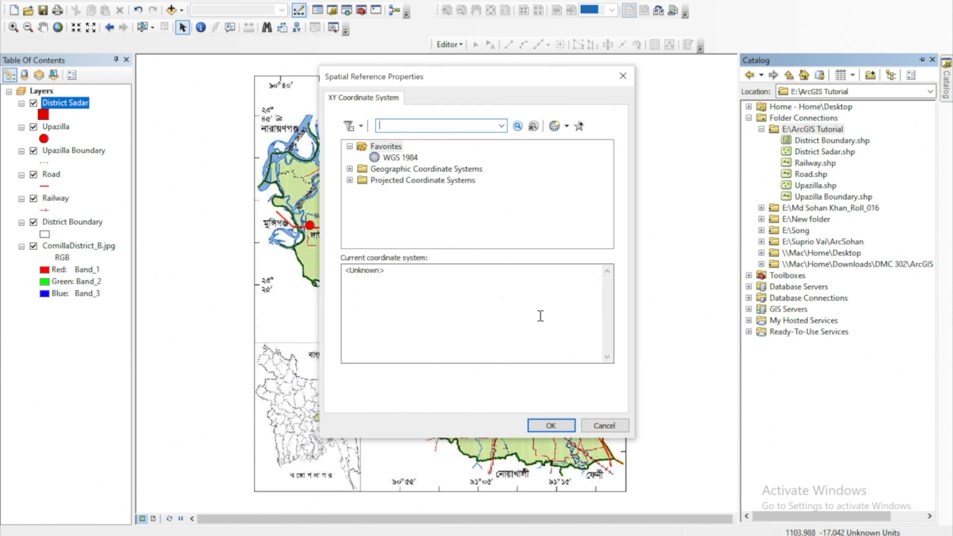
left_click(400, 157)
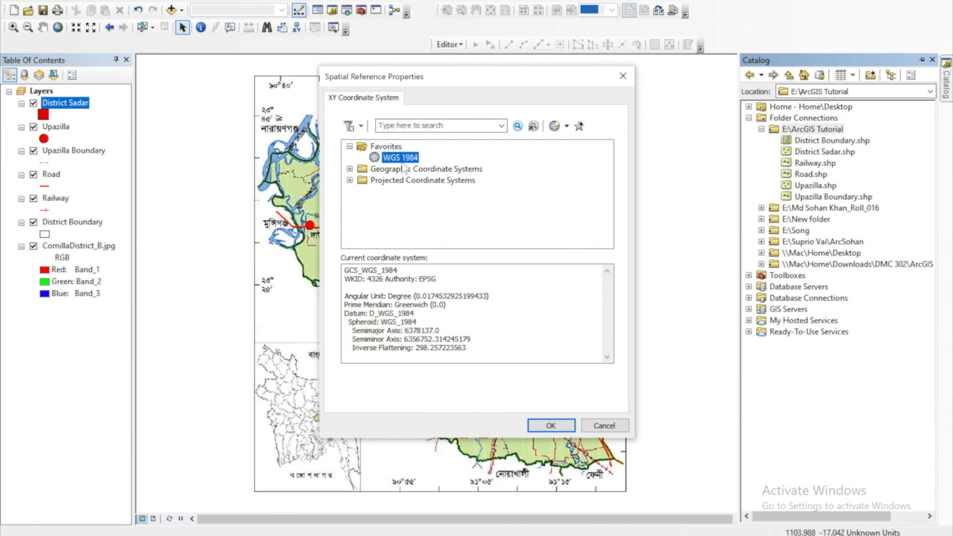
left_click(542, 425)
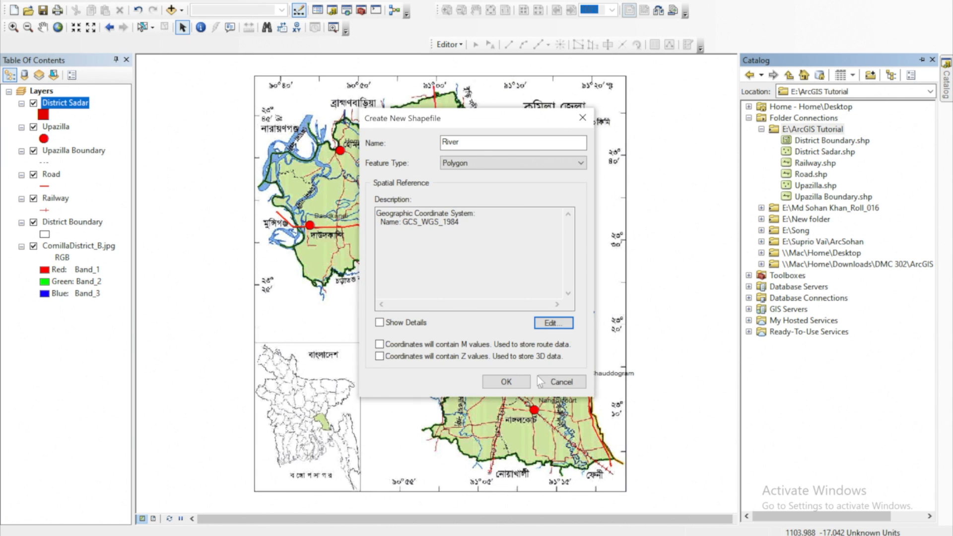
left_click(505, 382)
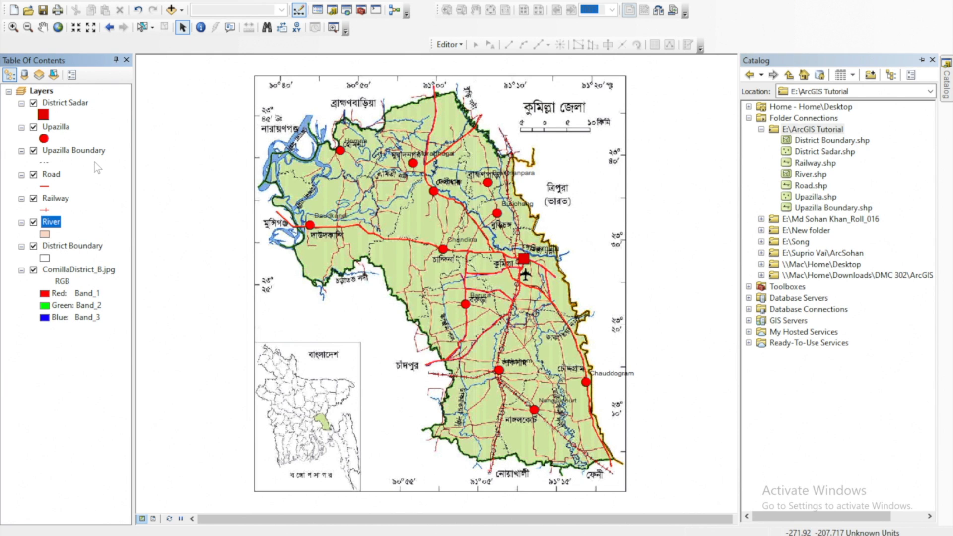
- Apply the Lake fill symbol to the River layer
left_click(44, 233)
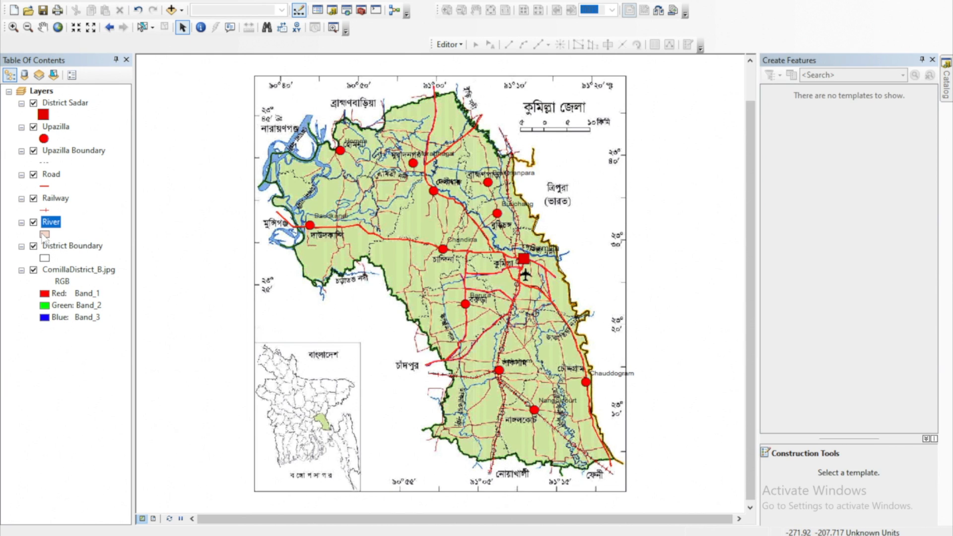
left_click(297, 263)
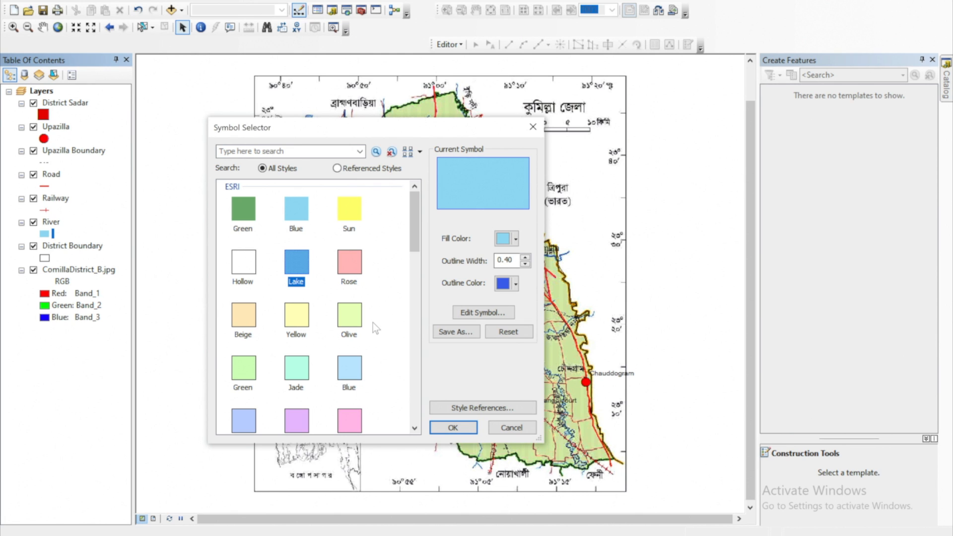
left_click(465, 430)
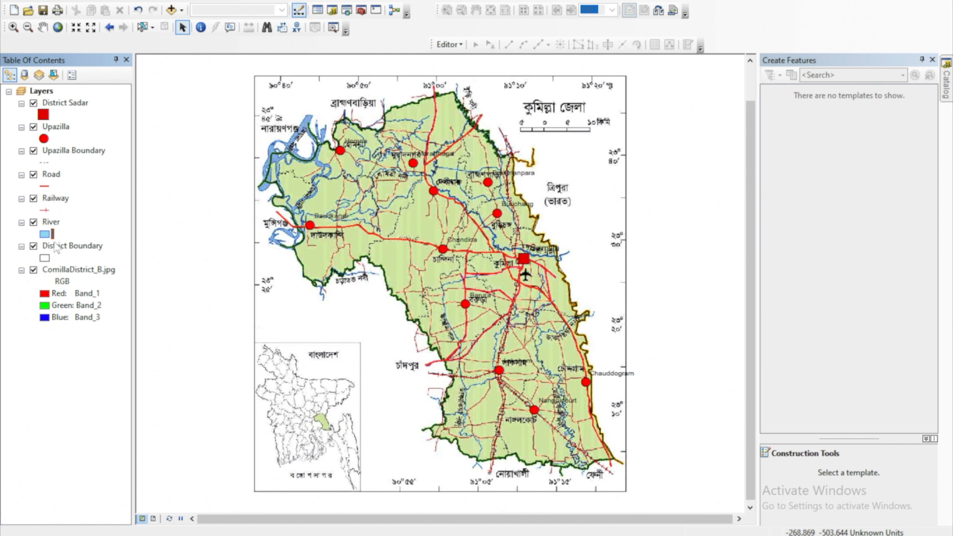
- Start an edit session with the River layer, continuing past the spatial reference warnings
left_click(447, 45)
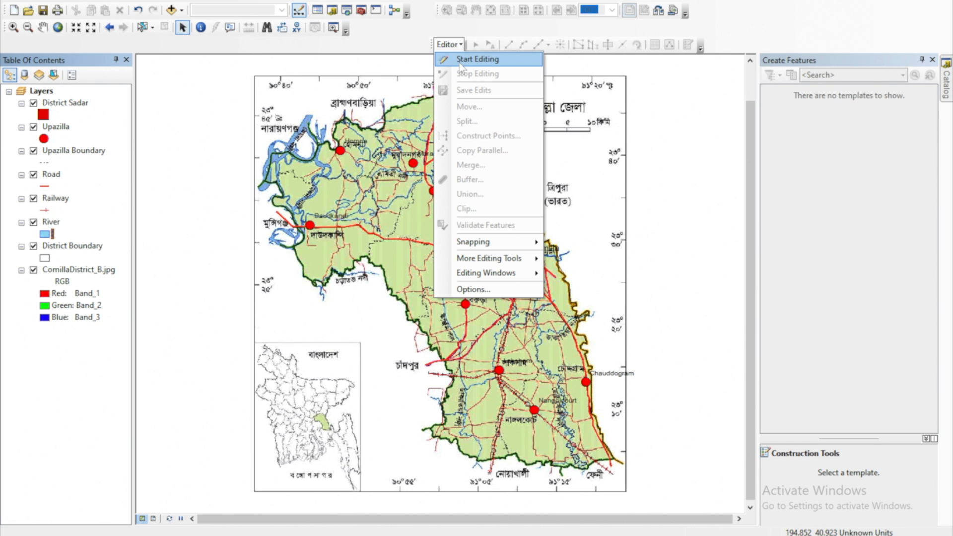
left_click(454, 60)
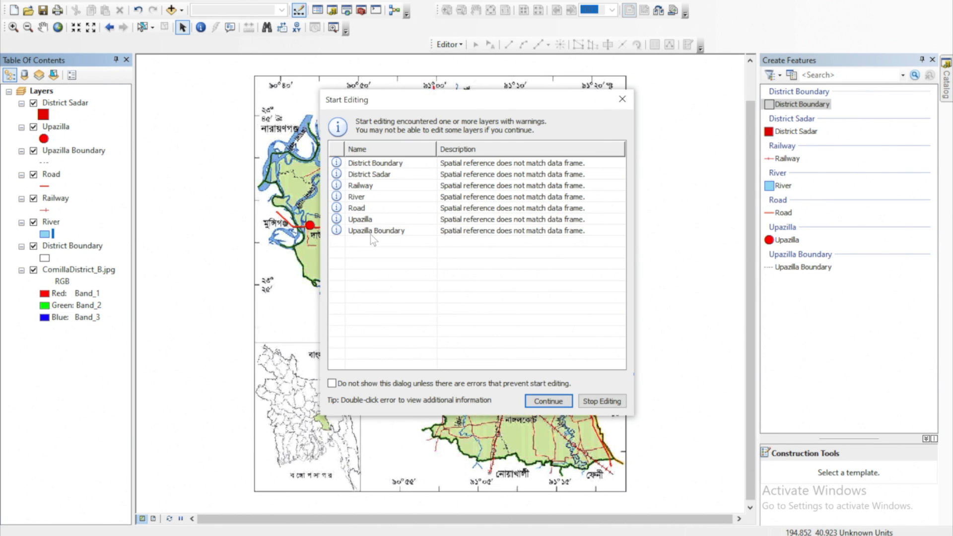
left_click(365, 197)
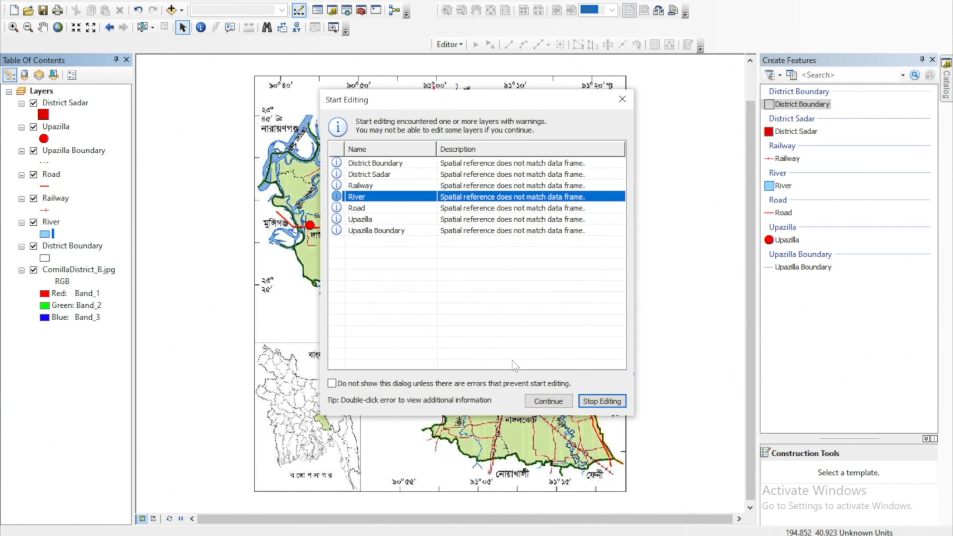
left_click(549, 400)
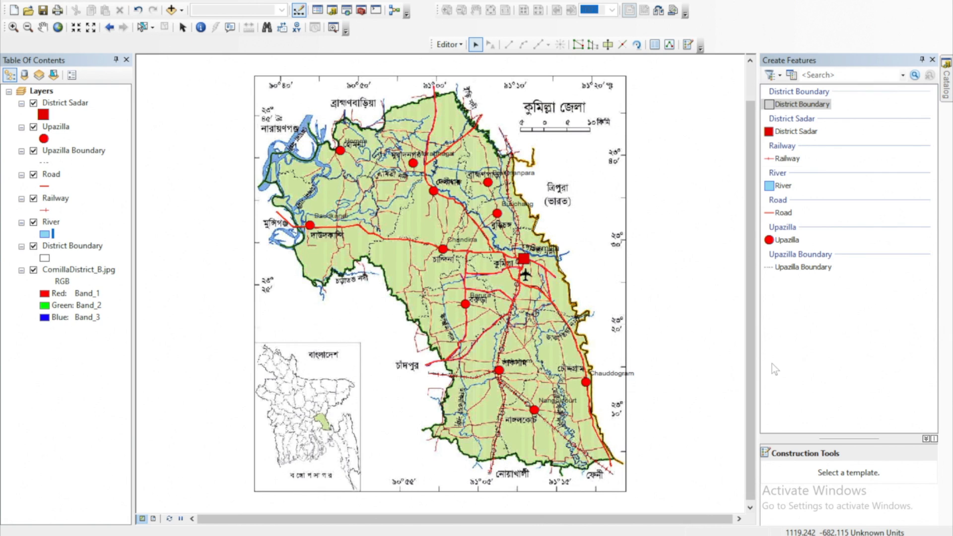
- Choose the River feature template with the Freehand construction tool
left_click(784, 186)
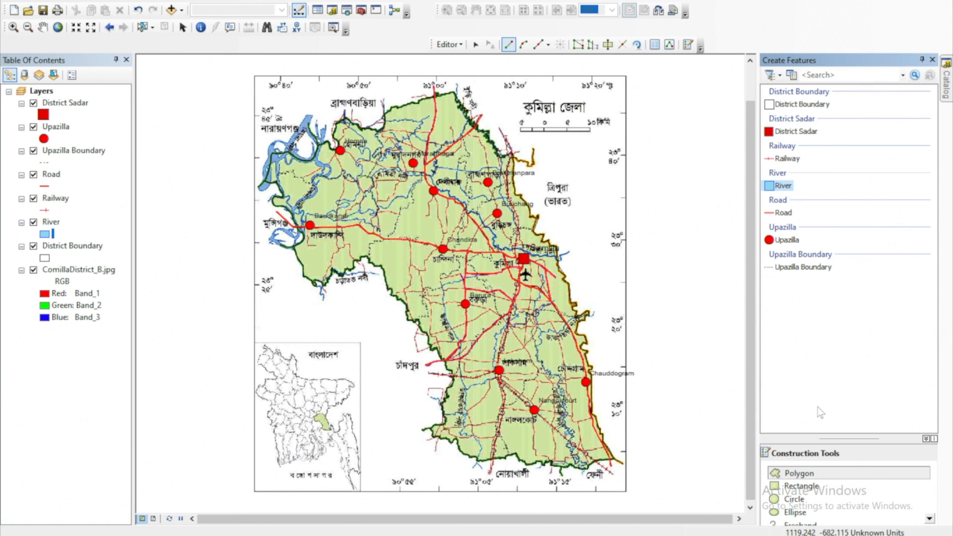
left_click(839, 523)
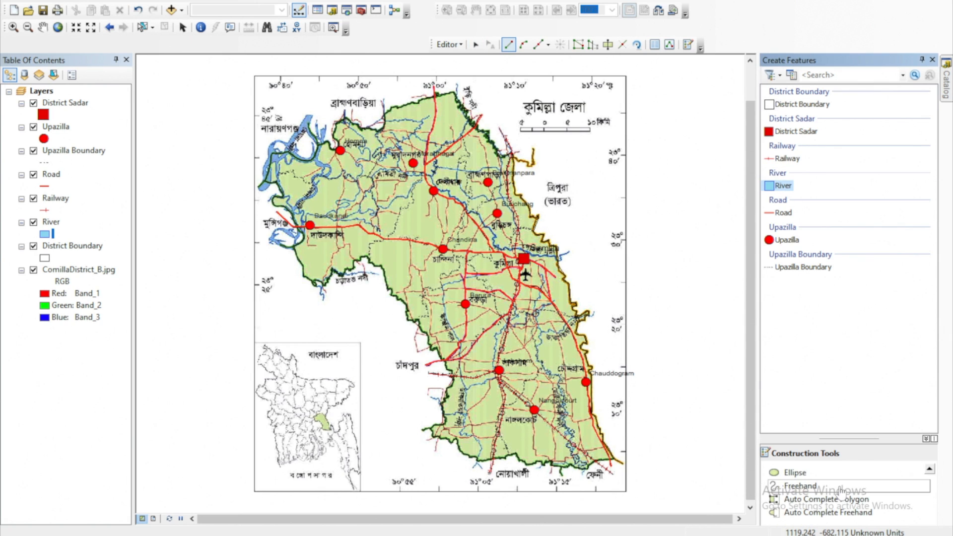
left_click(839, 500)
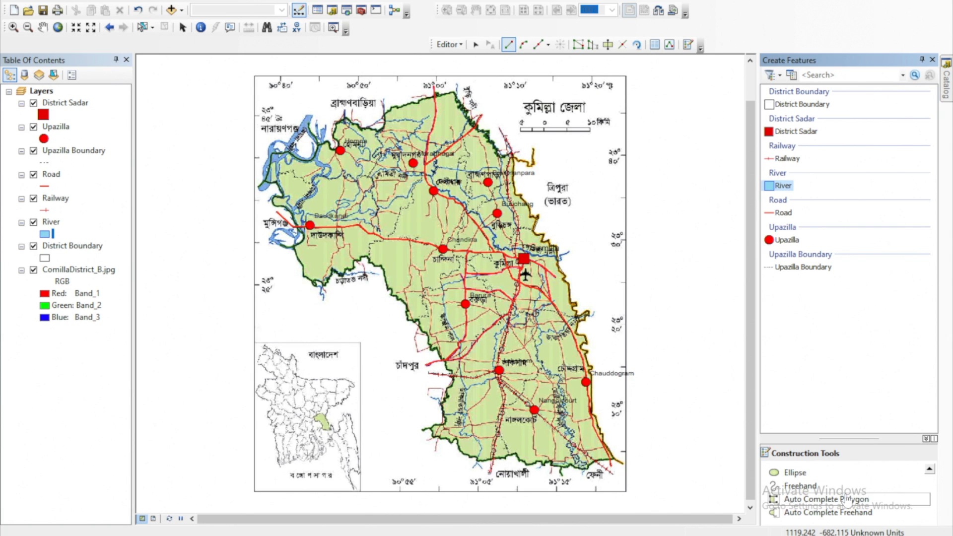
scroll(835, 505, "up", 1)
scroll(828, 513, "down", 1)
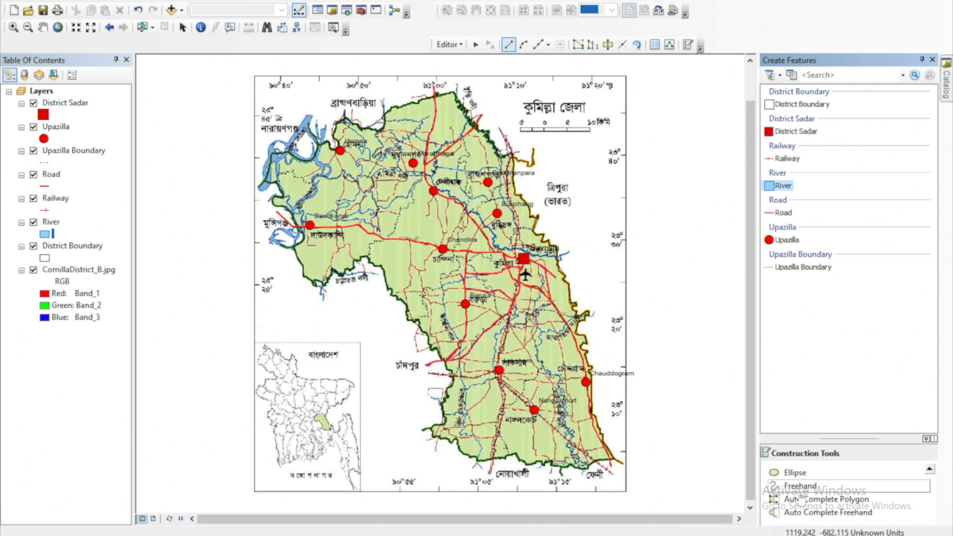
scroll(802, 498, "up", 1)
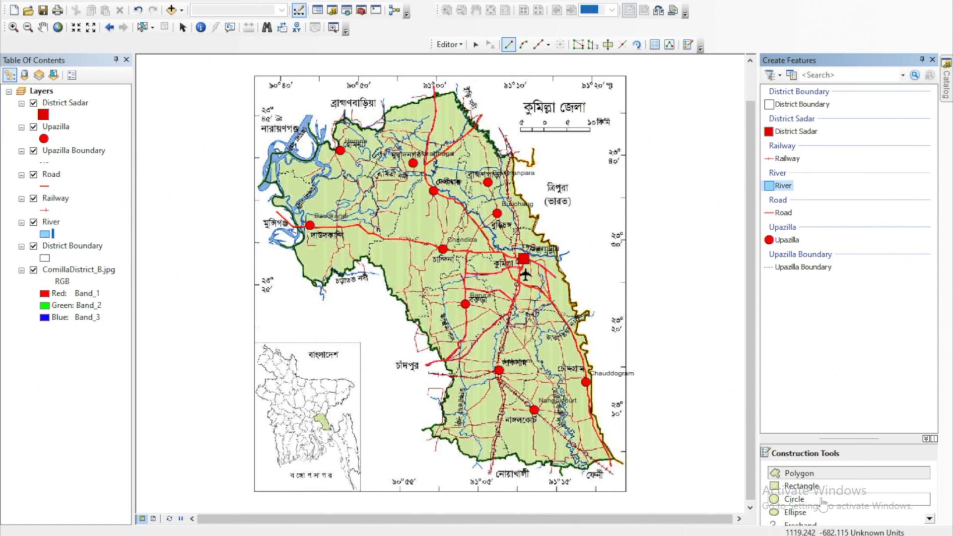
scroll(802, 497, "down", 1)
left_click(800, 487)
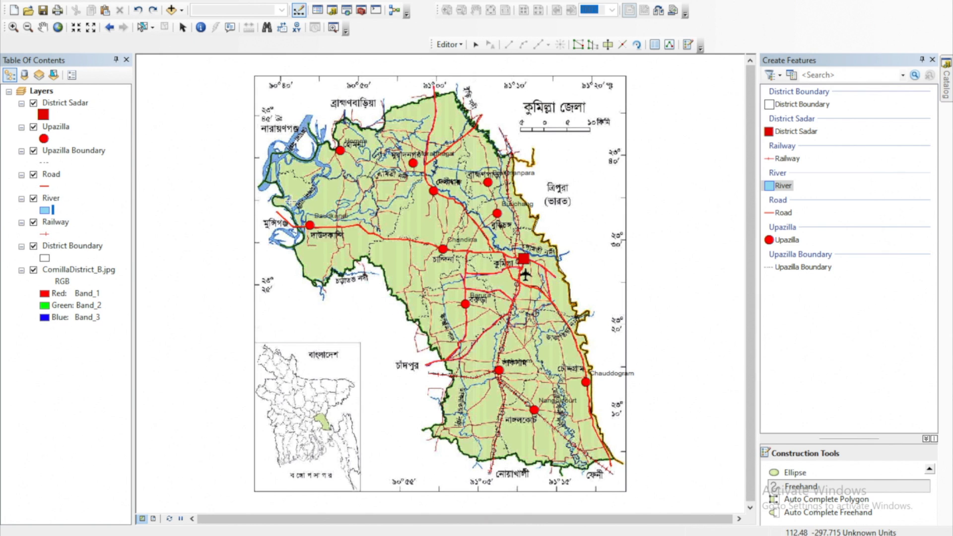
- Trace the wide river channels along the district's northwestern edge, from Homna down to Daudkandi, as a freehand River polygon
scroll(292, 201, "down", 5)
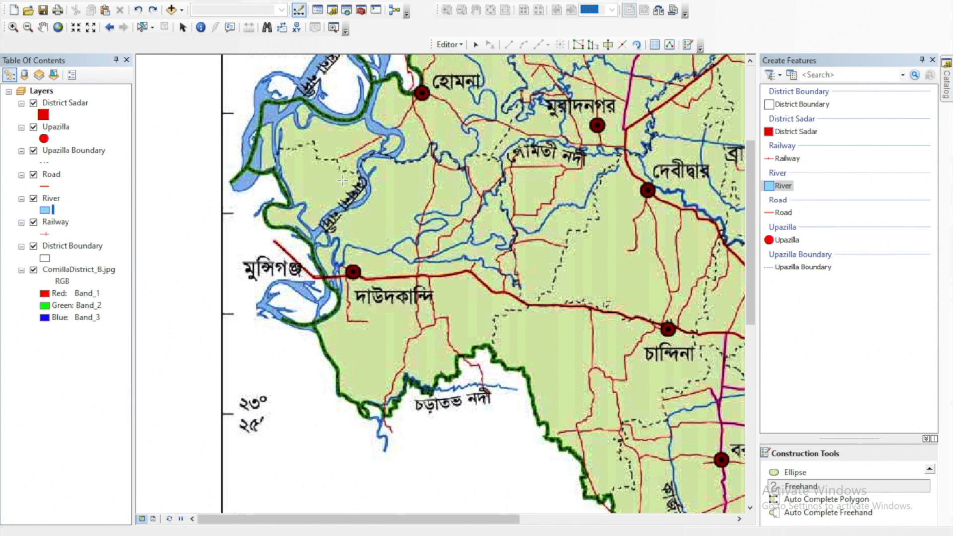
scroll(342, 181, "down", 2)
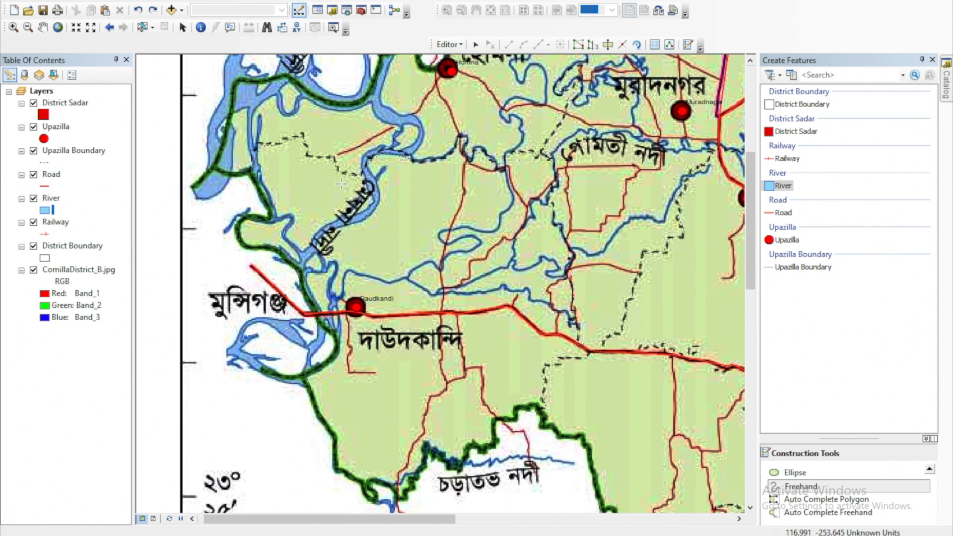
key("Up")
key("Up")
key("Up")
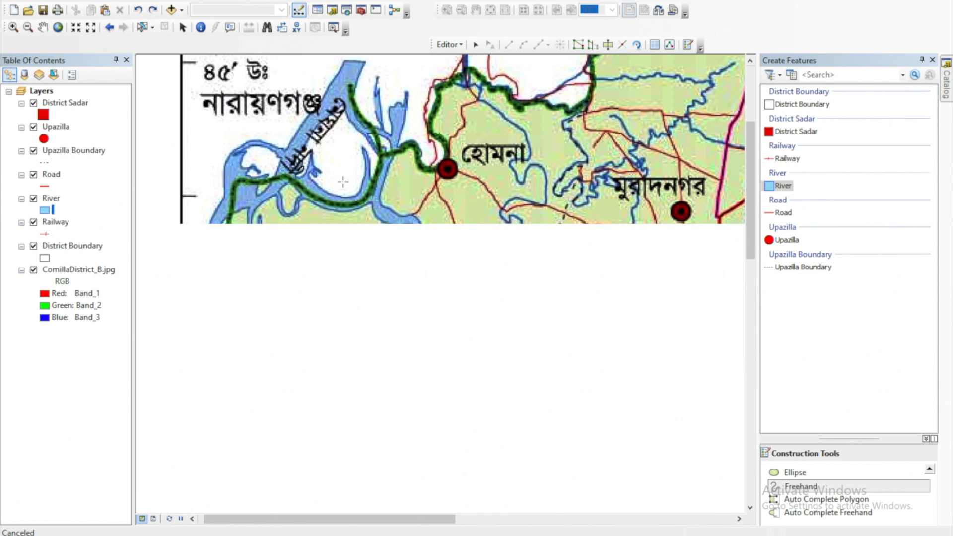
key("Up")
key("Left")
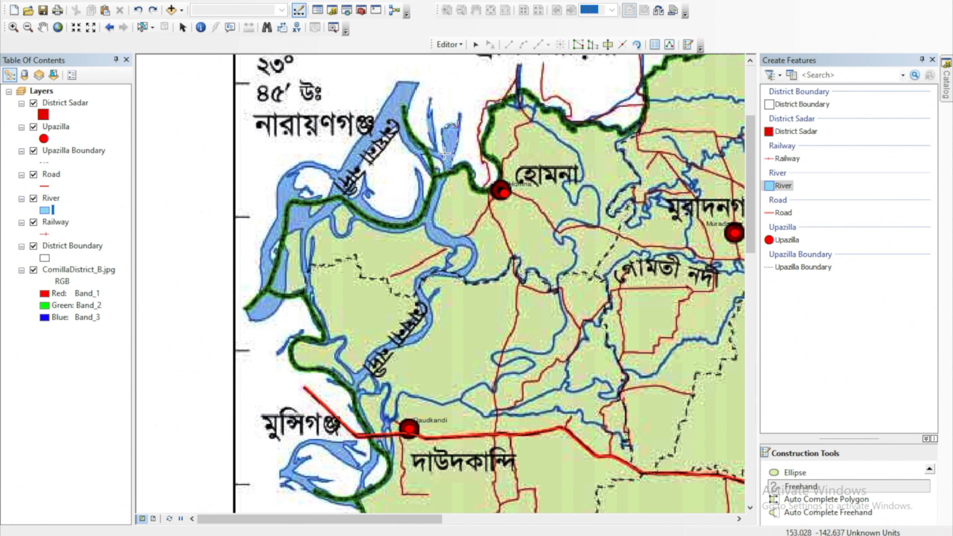
mouse_move(443, 153)
left_mouse_down()
mouse_move(419, 147)
mouse_move(398, 81)
mouse_move(352, 156)
mouse_move(286, 180)
mouse_move(257, 261)
mouse_move(280, 304)
mouse_move(304, 198)
mouse_move(296, 172)
mouse_move(332, 193)
mouse_move(300, 250)
mouse_move(318, 325)
mouse_move(287, 340)
mouse_move(320, 343)
mouse_move(349, 374)
mouse_move(364, 436)
mouse_move(282, 470)
left_mouse_up()
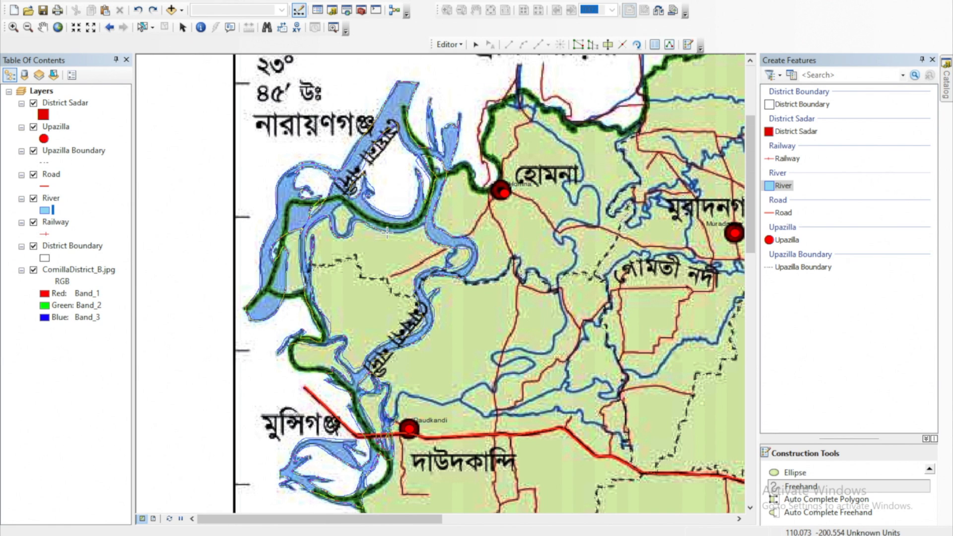
left_click(403, 235)
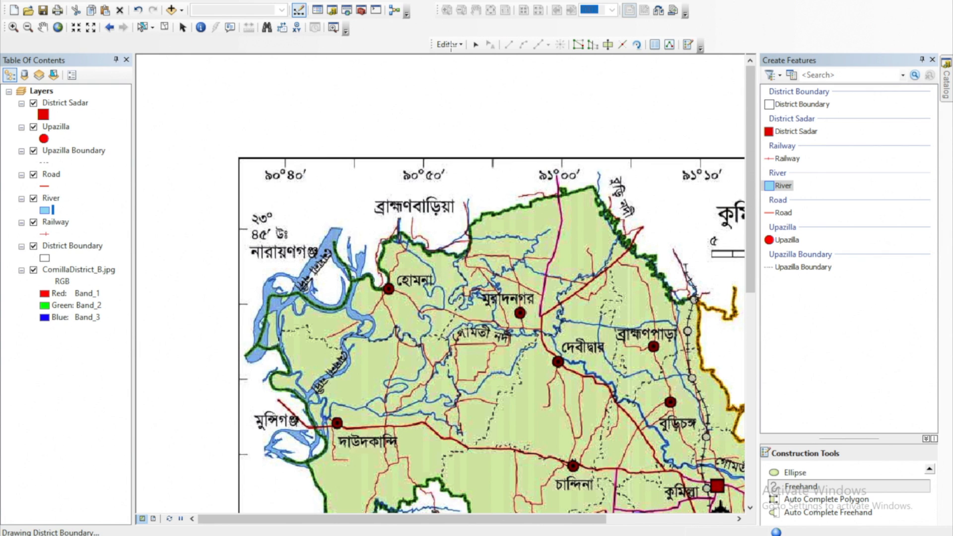
- Stop editing and save the River polygon edits
left_click(448, 45)
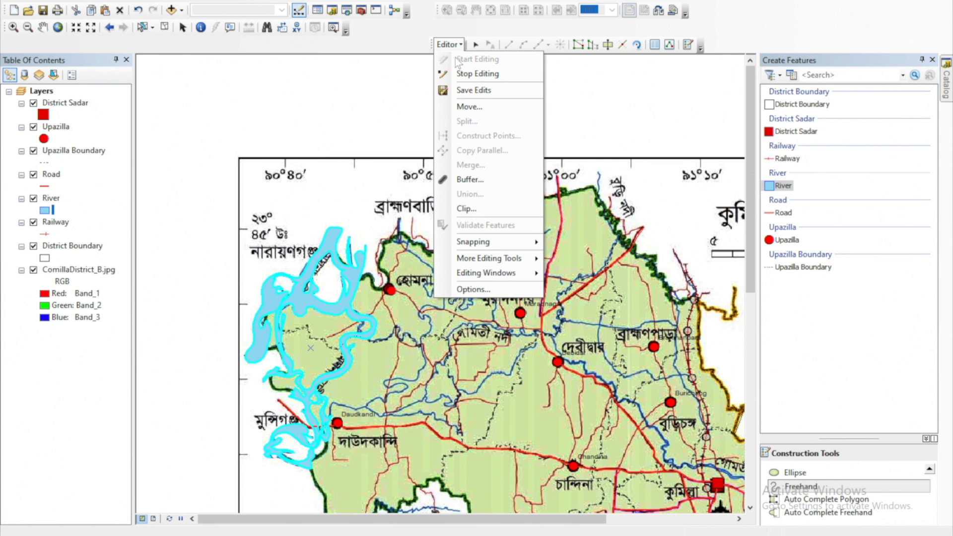
left_click(459, 75)
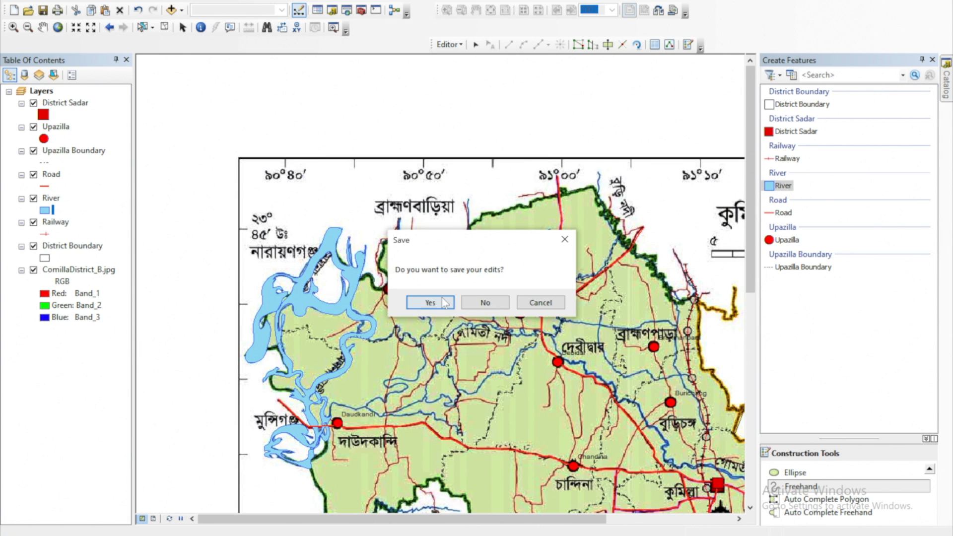
left_click(441, 297)
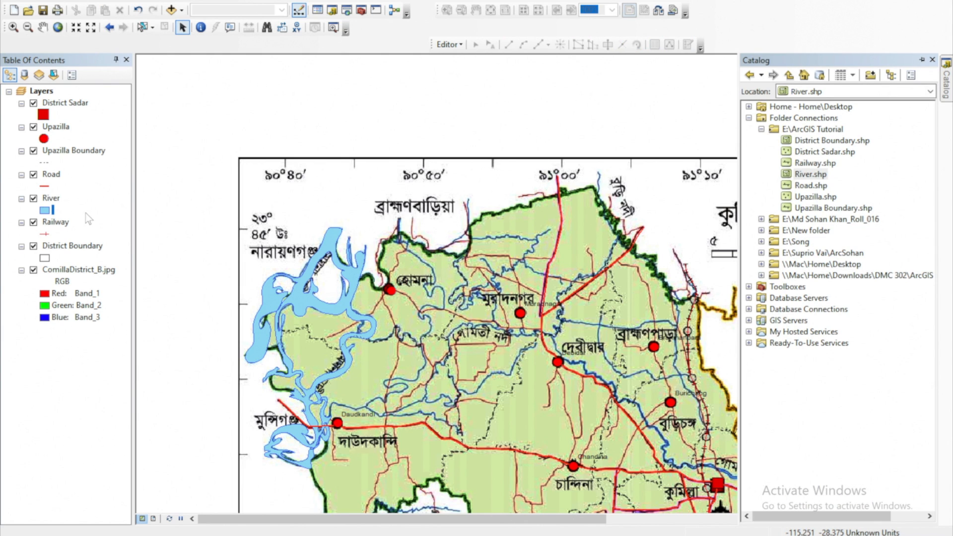
- Hide the ComillaDistrict_B.jpg image to review the River polygon with the other layers, and show the image again
left_click(33, 270)
scroll(276, 206, "up", 4)
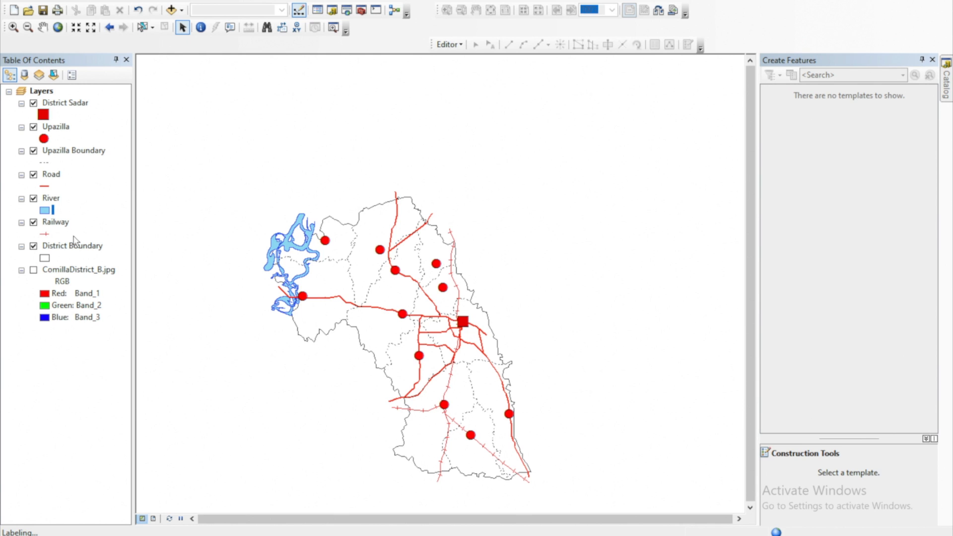
left_click(33, 269)
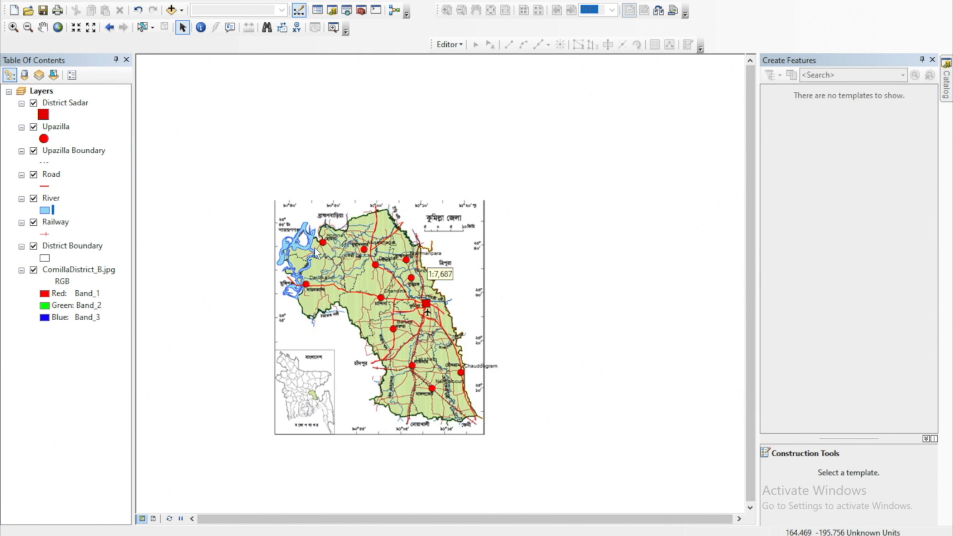
scroll(318, 250, "down", 2)
scroll(318, 250, "down", 1)
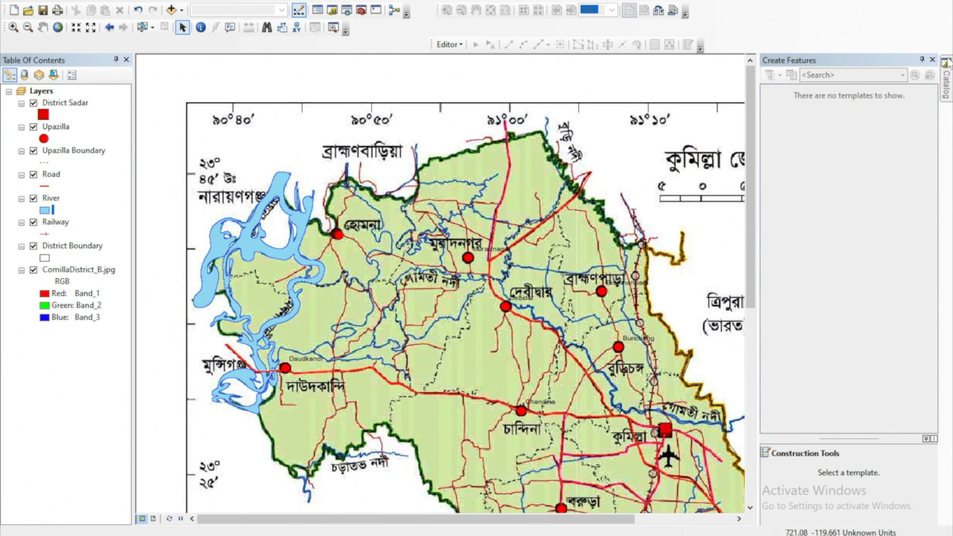
- Set up a new polyline shapefile named Narrow River in the E:\ArcGIS Tutorial folder
left_click(946, 82)
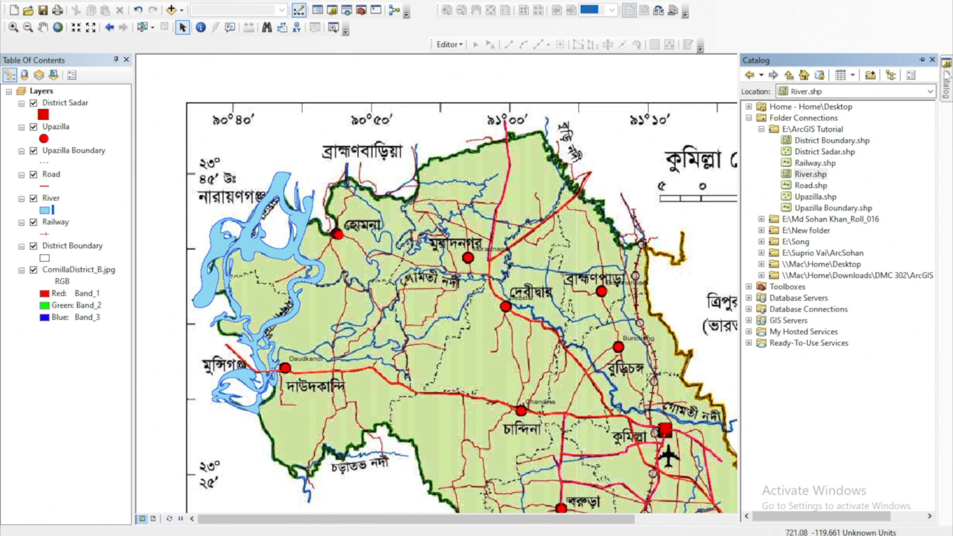
left_click(825, 131)
right_click(824, 131)
mouse_move(863, 211)
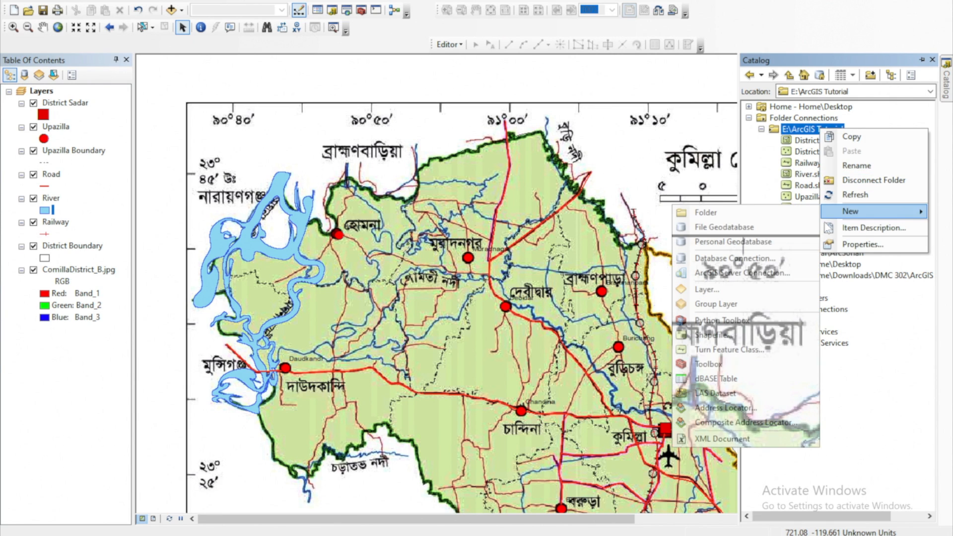
left_click(714, 335)
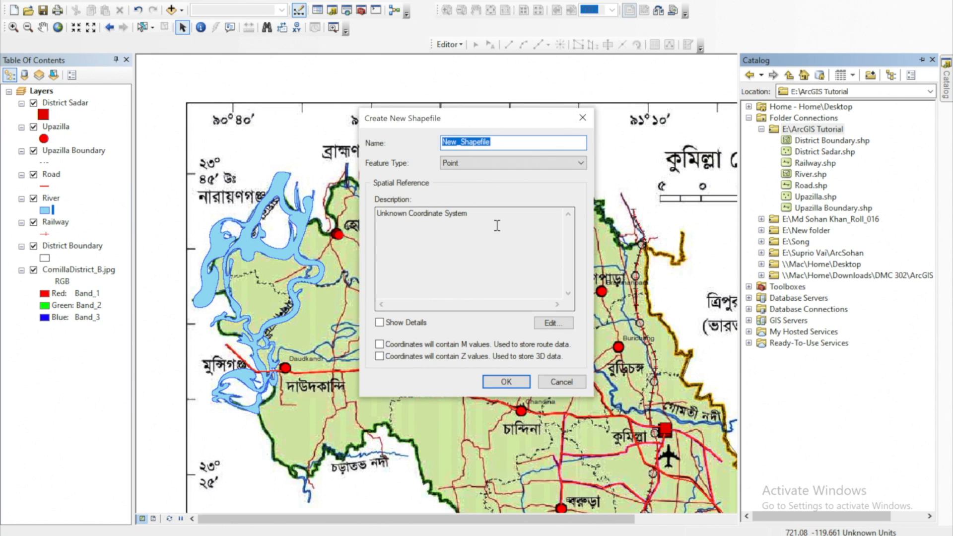
type("S")
key("BackSpace")
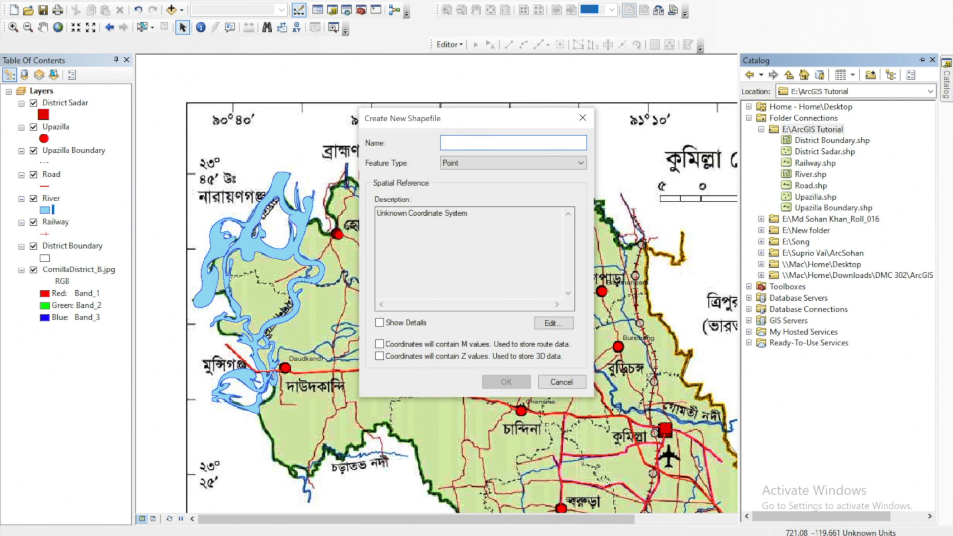
type("Narrow ")
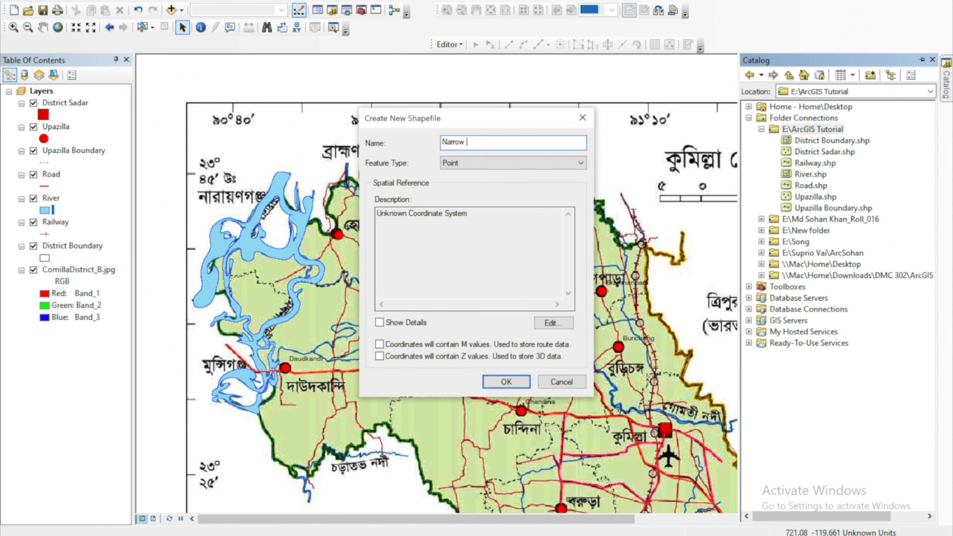
type("River")
left_click(481, 163)
left_click(481, 177)
- Assign the WGS 1984 coordinate system to the Narrow River shapefile and create it
left_click(557, 320)
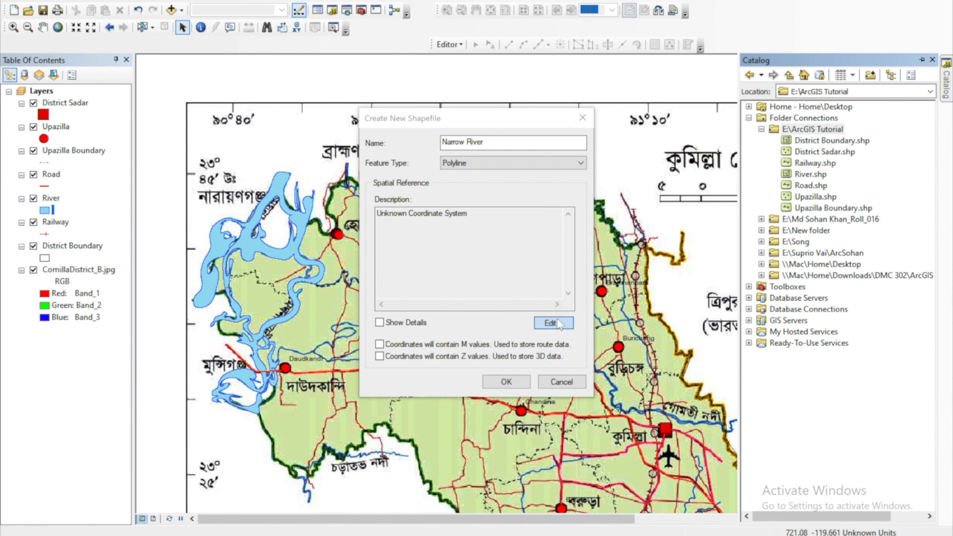
left_click(400, 157)
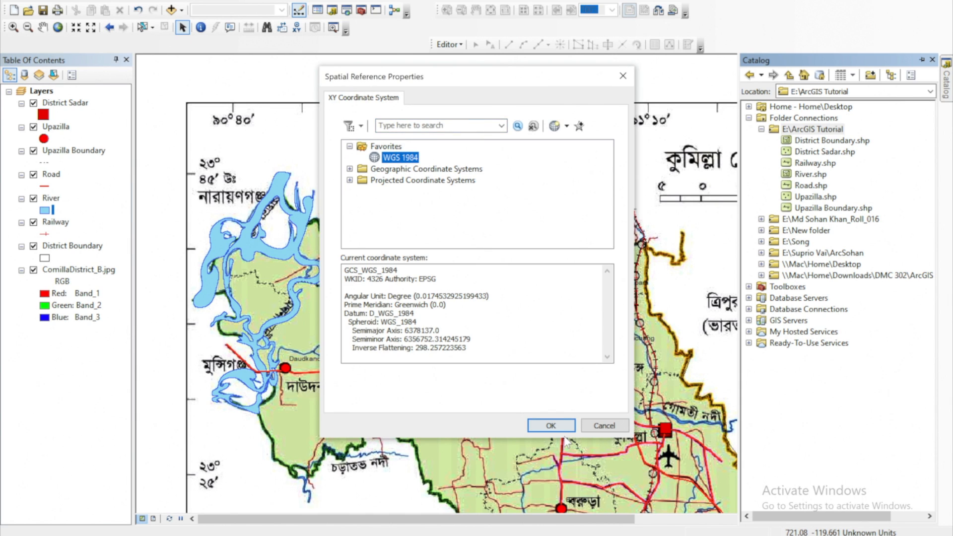
left_click(550, 425)
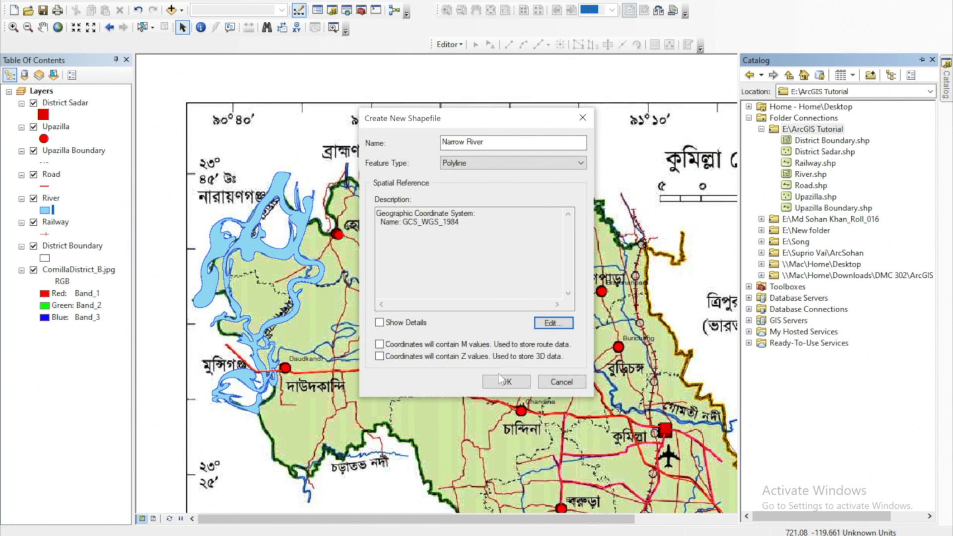
left_click(512, 383)
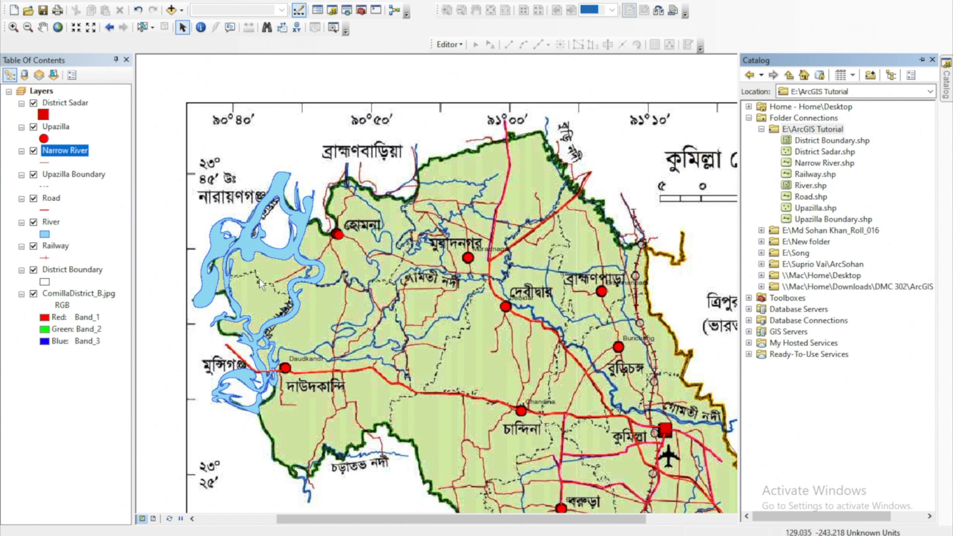
- Set the Narrow River layer's line symbol to a medium blue colour with a width of 2
left_click(44, 162)
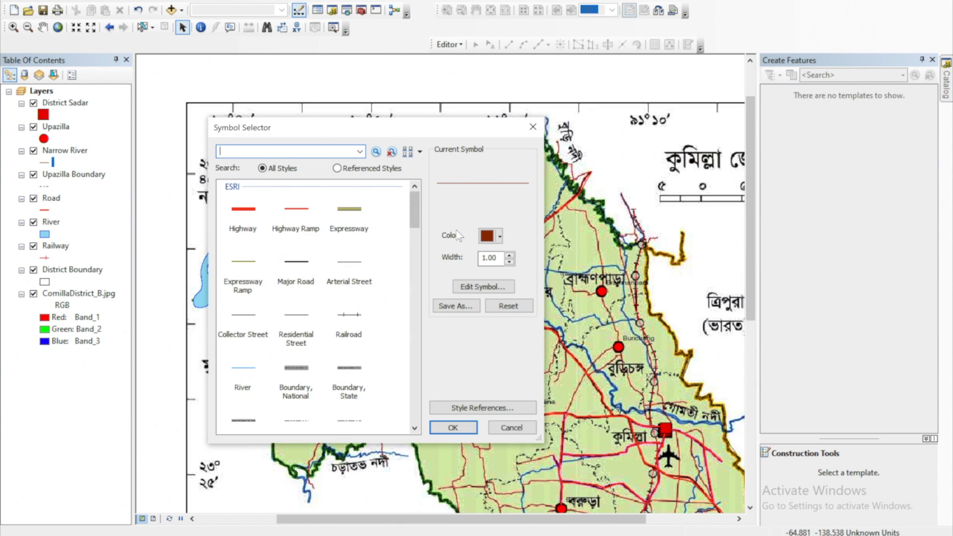
left_click(509, 255)
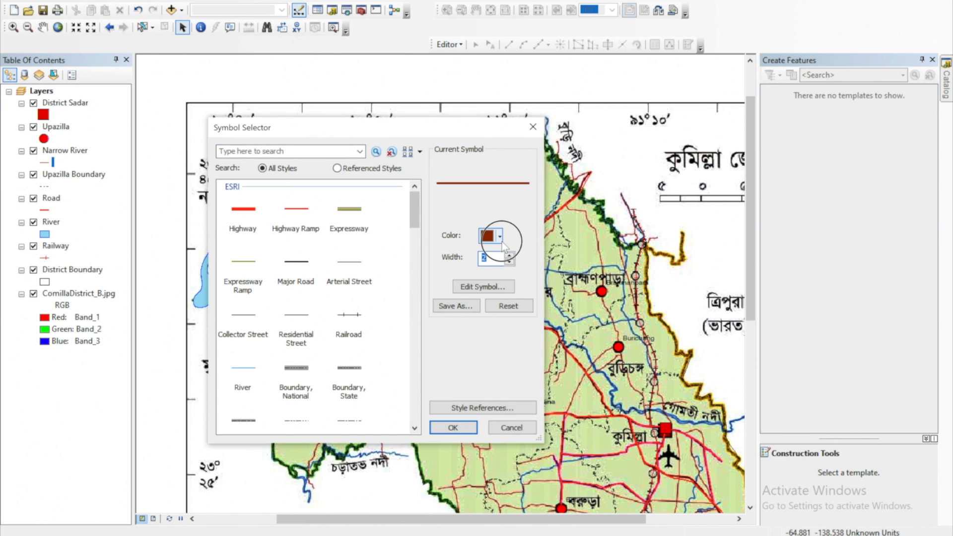
left_click(496, 237)
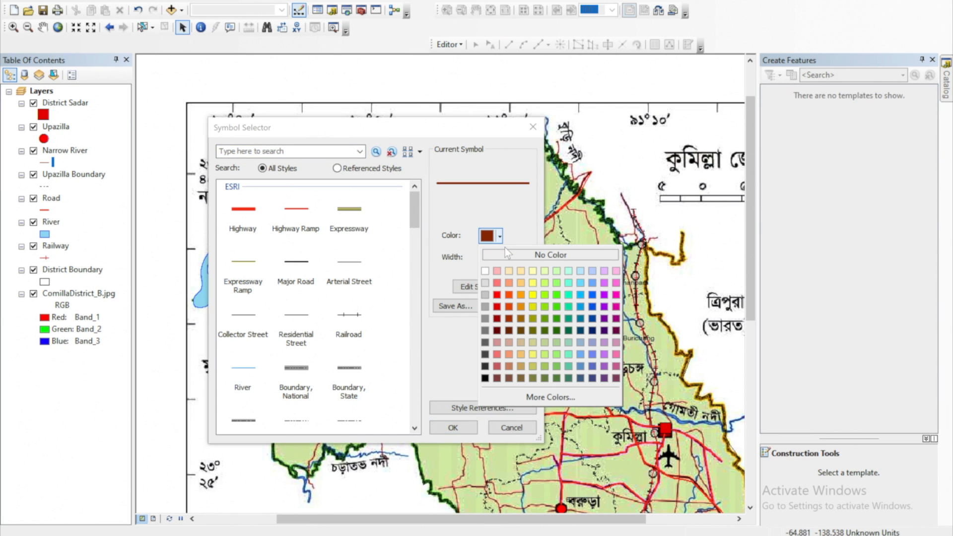
left_click(581, 294)
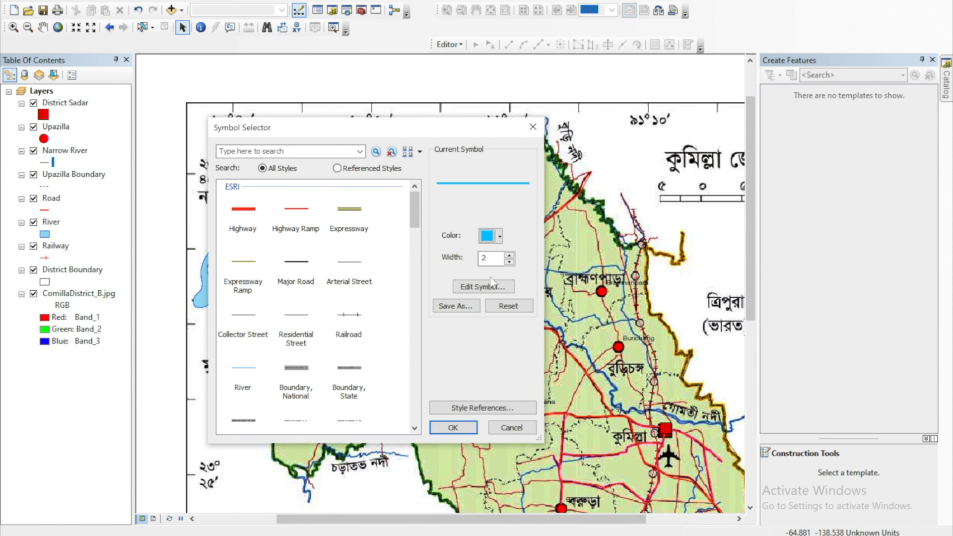
left_click(496, 240)
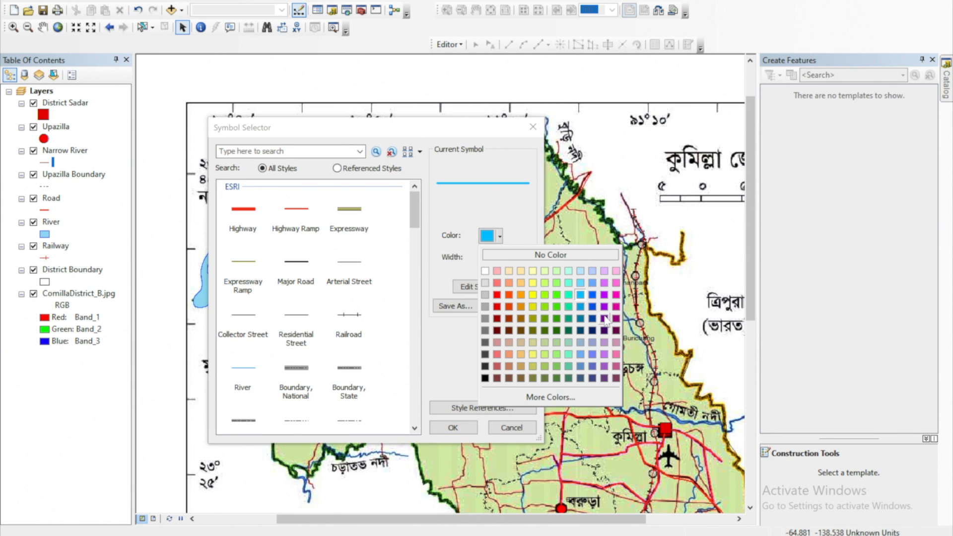
left_click(584, 310)
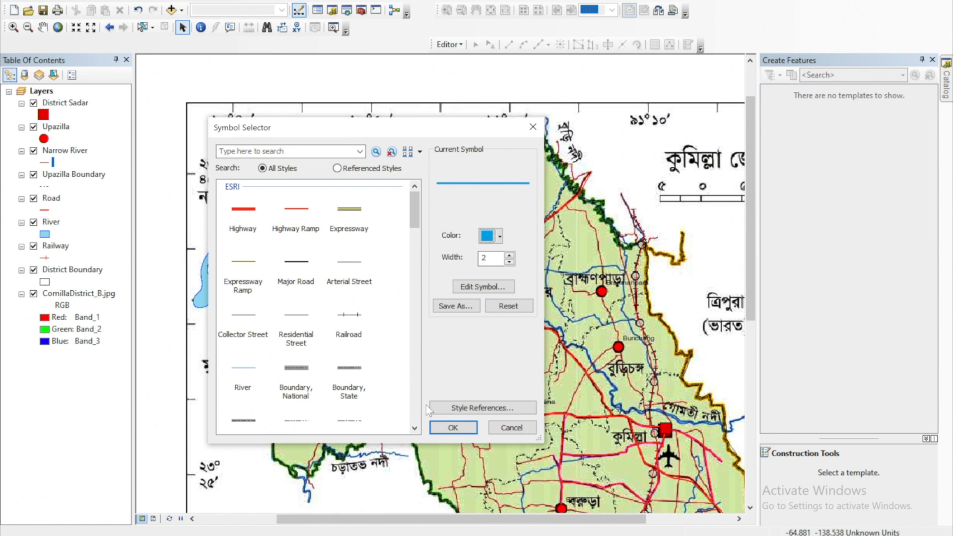
left_click(449, 427)
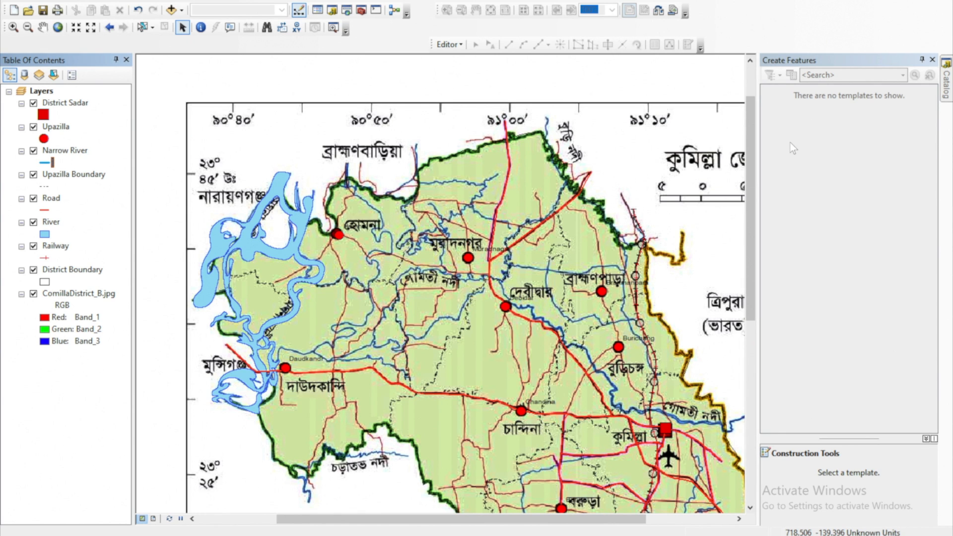
- Start an edit session despite the spatial reference warnings, and select the Narrow River template with the Freehand construction tool
left_click(448, 45)
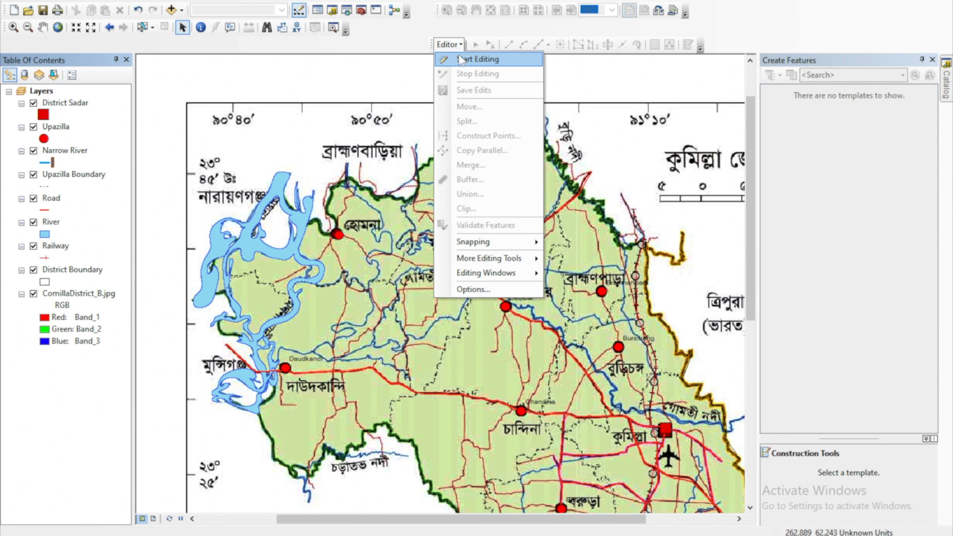
left_click(460, 60)
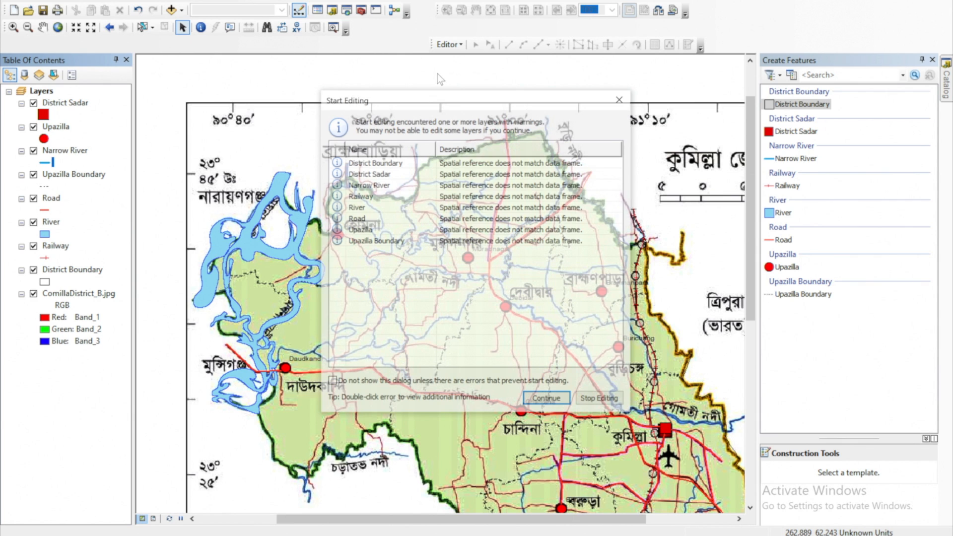
left_click(415, 185)
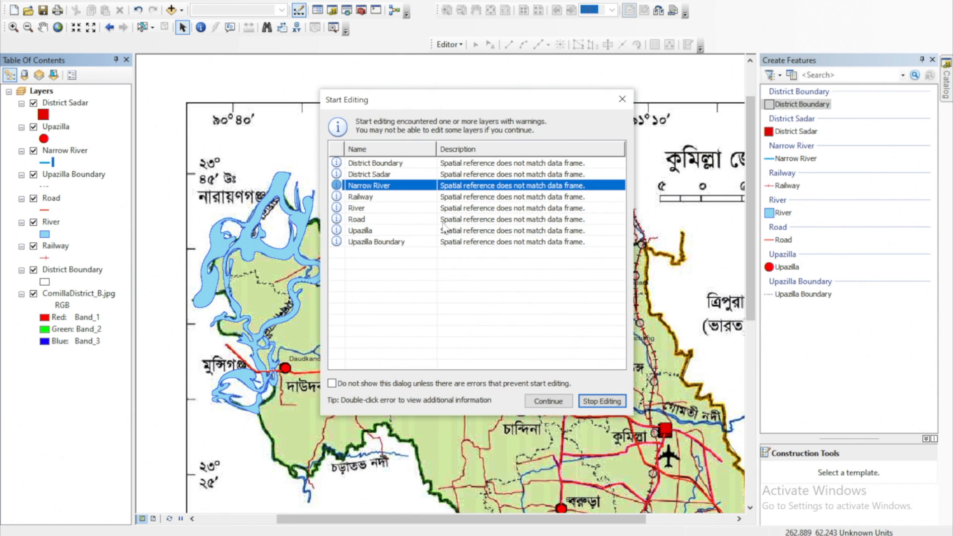
left_click(549, 403)
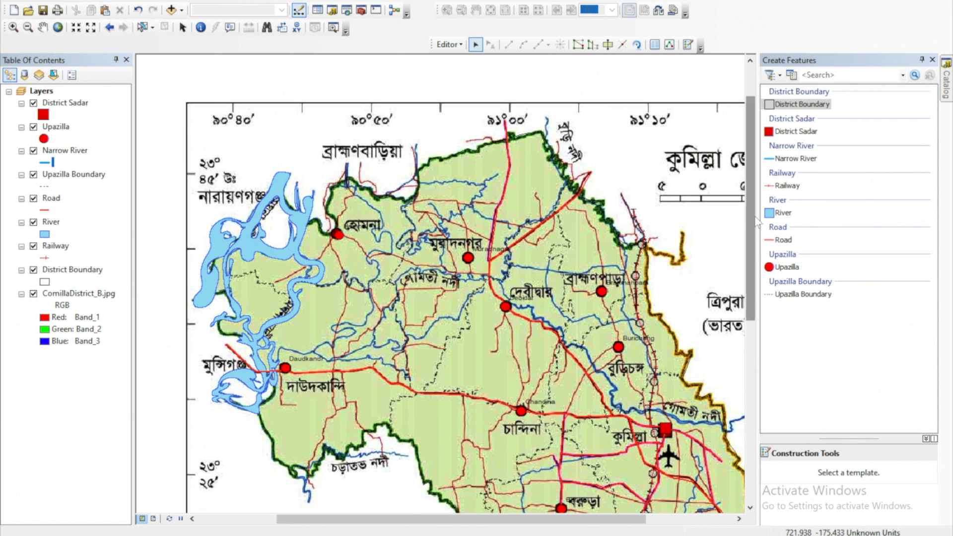
left_click(792, 160)
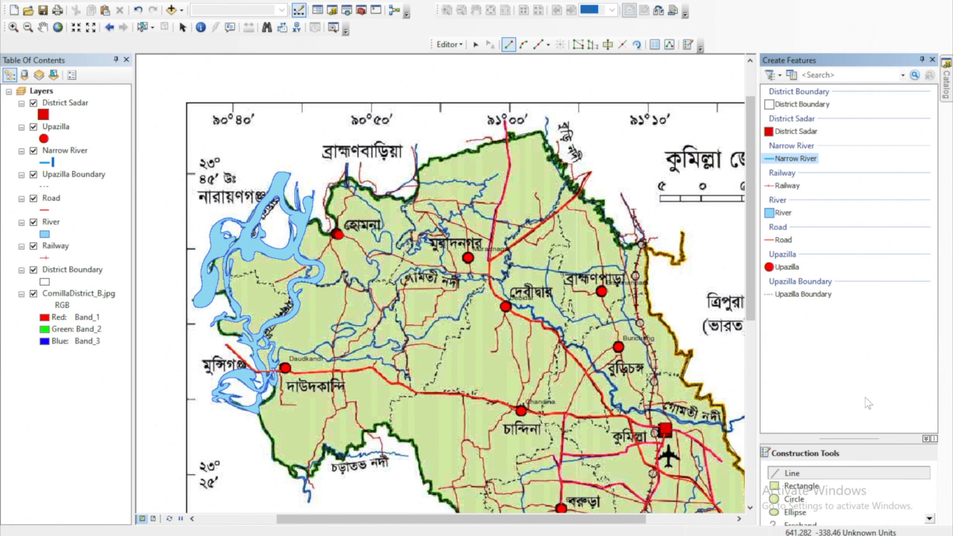
scroll(809, 501, "down", 1)
left_click(809, 512)
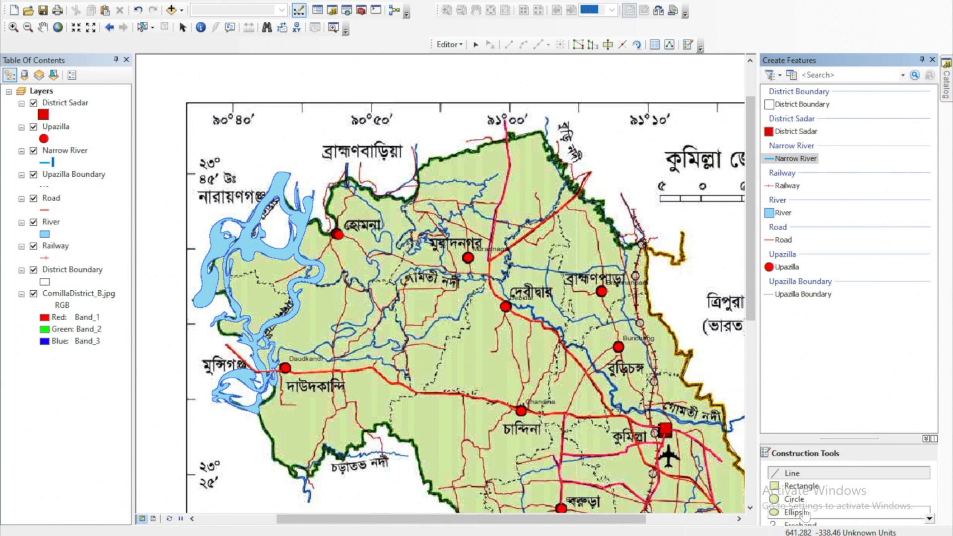
- Trace the narrow rivers east of Daudkandi and the channel running north past Homna as freehand Narrow River lines
scroll(337, 234, "down", 2)
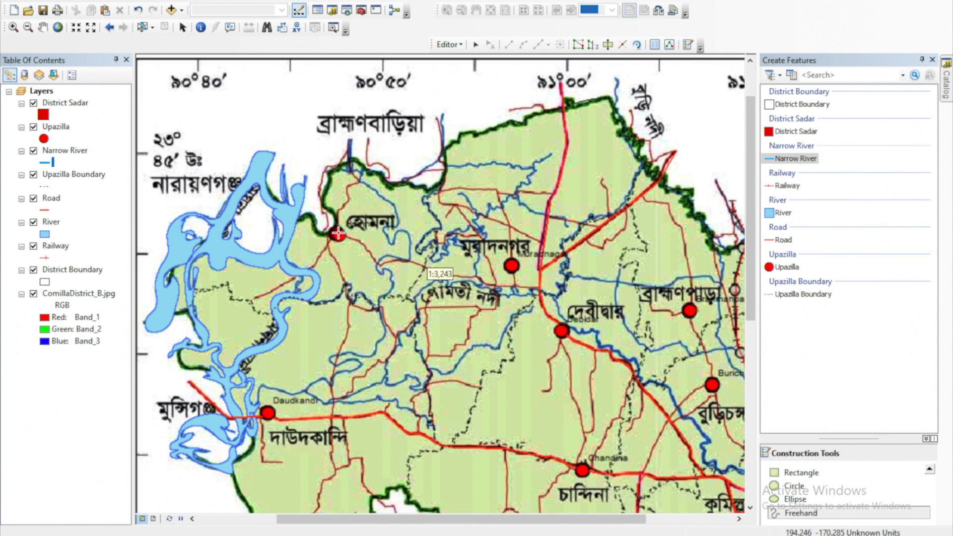
scroll(337, 234, "up", 1)
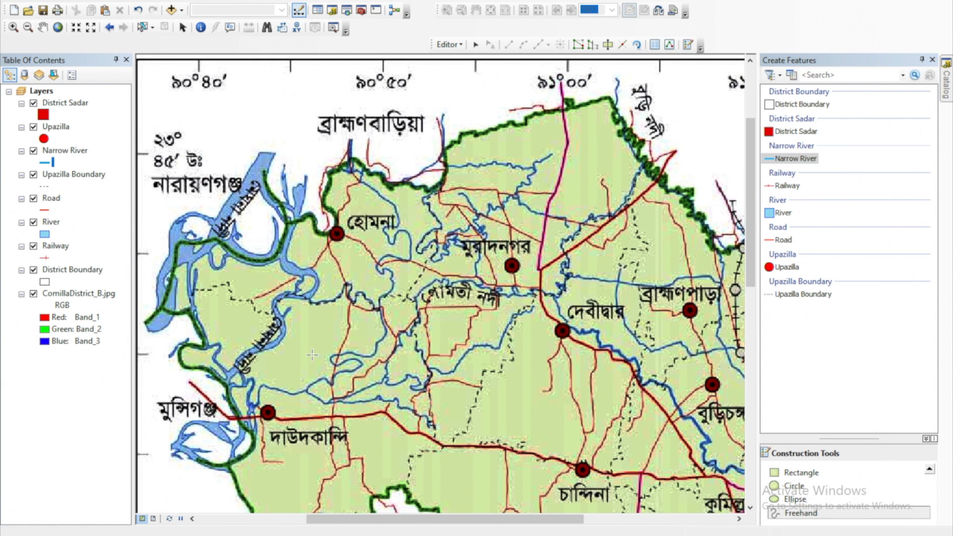
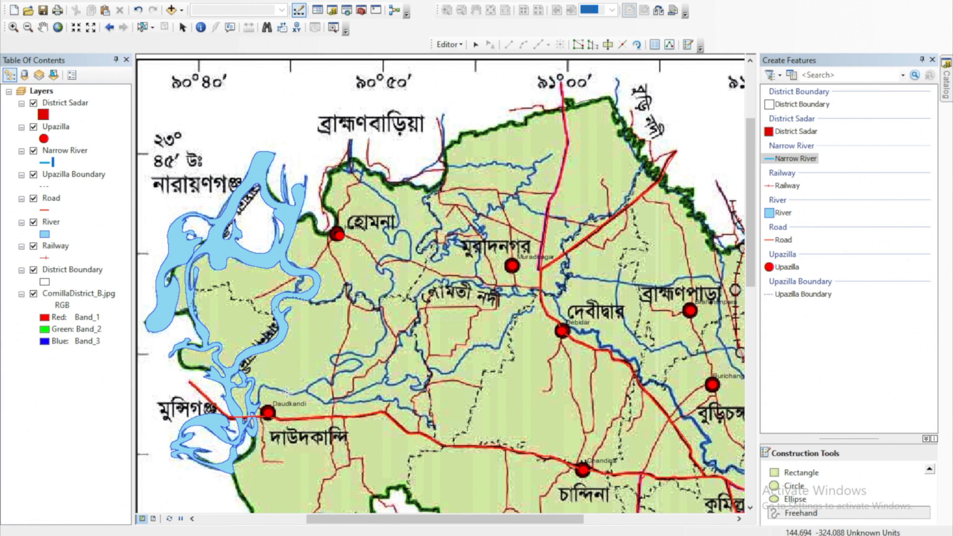
left_click_drag(286, 393, 355, 402)
left_click(355, 402)
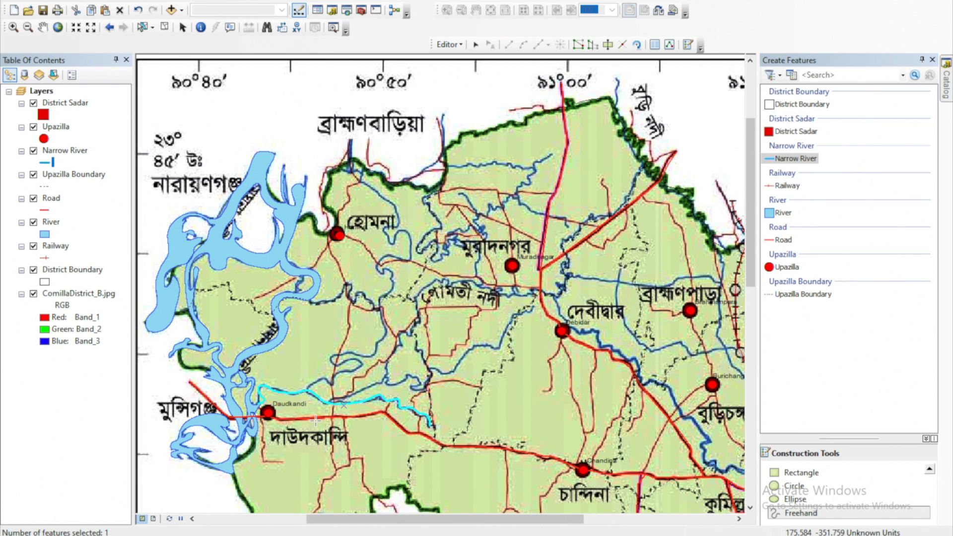
mouse_move(332, 381)
left_mouse_down()
mouse_move(380, 342)
mouse_move(344, 290)
mouse_move(310, 302)
left_mouse_up()
mouse_move(381, 309)
left_mouse_down()
mouse_move(407, 262)
mouse_move(350, 142)
left_mouse_up()
left_click(350, 142)
- Trace the Gomti River's western course, the river to the northern boundary, and the branches around Muradnagar as freehand lines
mouse_move(332, 400)
left_mouse_down()
mouse_move(389, 382)
mouse_move(415, 387)
mouse_move(505, 333)
mouse_move(544, 295)
mouse_move(566, 240)
mouse_move(630, 146)
mouse_move(617, 81)
left_mouse_up()
left_click_drag(446, 281, 535, 295)
left_click_drag(431, 372, 413, 333)
mouse_move(476, 277)
left_mouse_down()
mouse_move(459, 231)
mouse_move(431, 230)
mouse_move(445, 172)
left_mouse_up()
left_click(445, 171)
left_click_drag(516, 196, 469, 165)
left_click(468, 165)
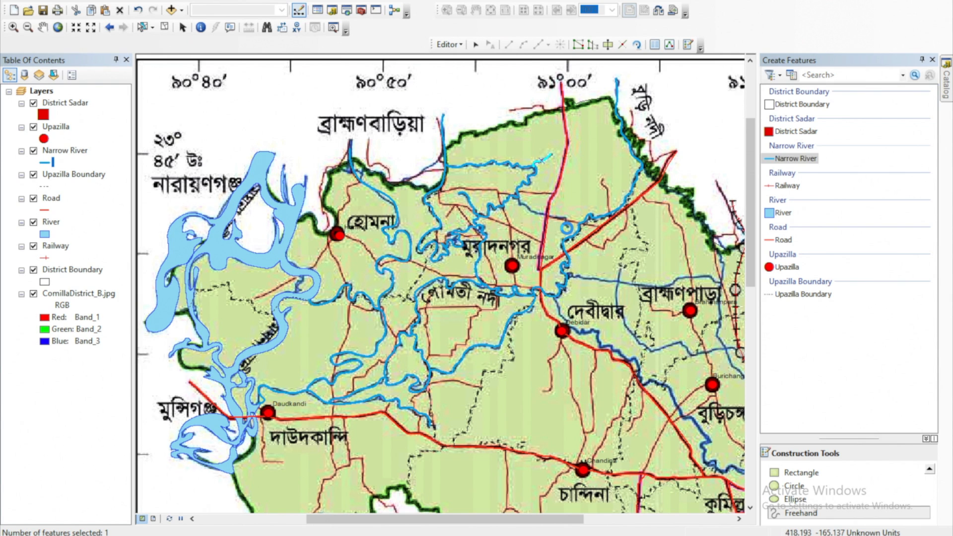
- Trace the narrow rivers around Brahmanpara and Burichang as freehand Narrow River lines
key("Right")
key("Right")
key("Down")
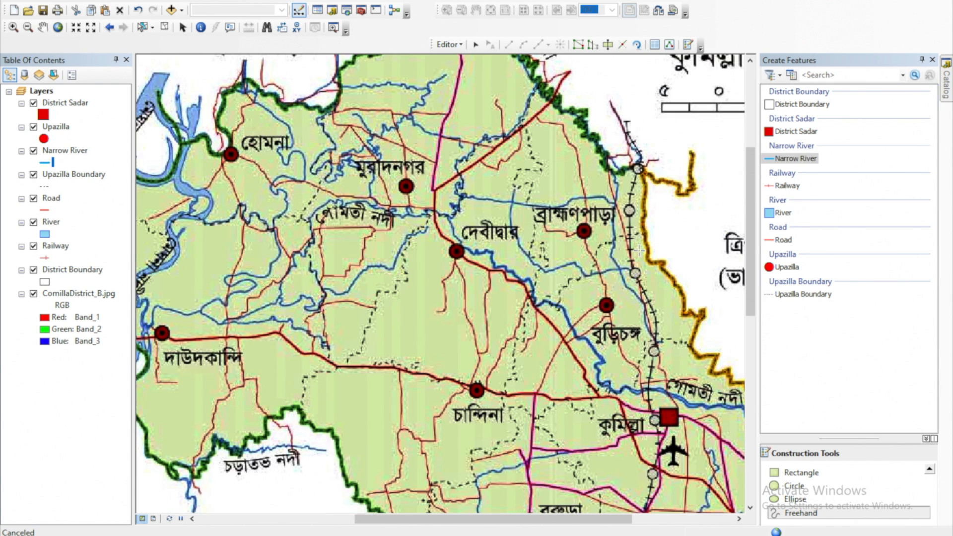
left_click(463, 197)
left_click(616, 204)
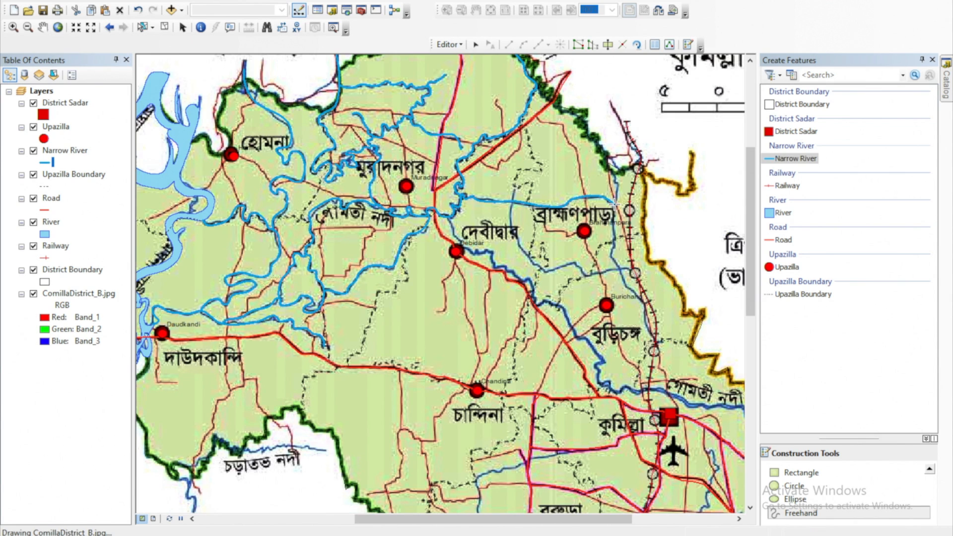
left_click(642, 302)
left_click(515, 190)
- Trace the Gomti River from Debidar past Comilla to its end beyond the eastern district boundary
key("Down")
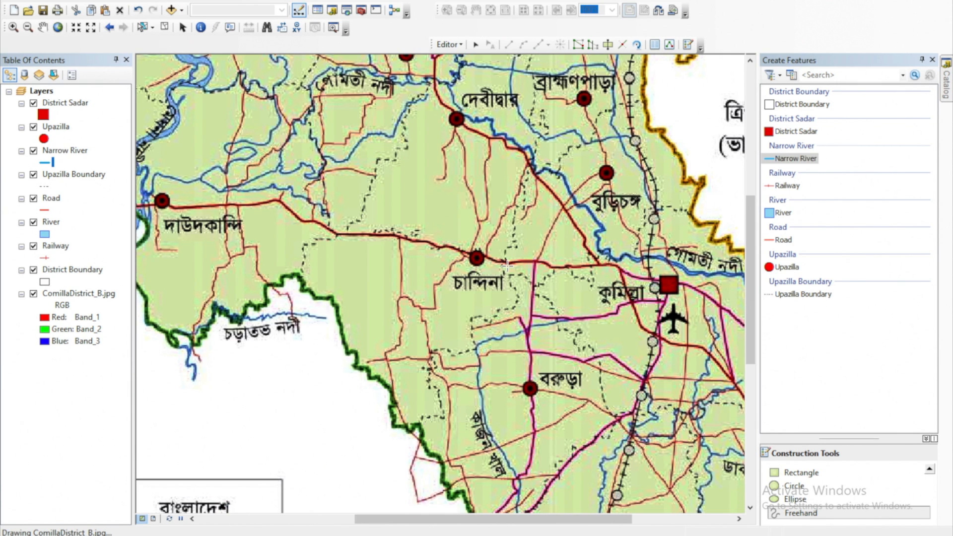
key("Right")
key("Right")
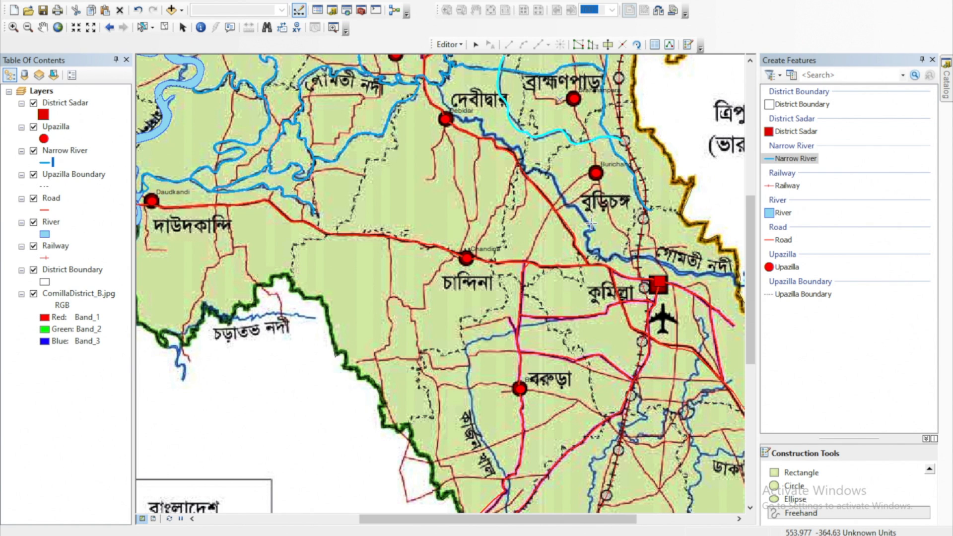
key("Right")
key("Right")
key("Right")
key("Right")
key("Right")
key("Right")
key("Right")
key("Right")
key("Right")
key("Right")
key("Right")
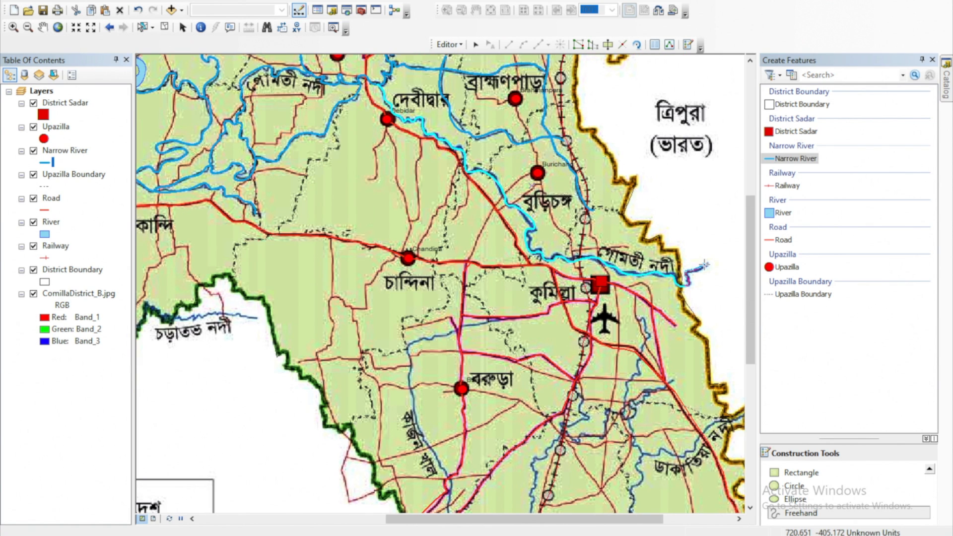
left_click(705, 265)
- Trace the Karjan Khal southward west of Laksham and the Dakatia River's branch across the western district boundary
key("Down")
key("Down")
key("Down")
key("Down")
key("Down")
key("Down")
key("Down")
key("Down")
key("Down")
key("Down")
key("Down")
key("Down")
key("Down")
key("Down")
key("Down")
key("Down")
key("Down")
key("Down")
key("Down")
key("Down")
left_click_drag(458, 118, 463, 379)
left_click(454, 436)
left_click(384, 398)
left_click_drag(462, 440, 398, 372)
left_click(399, 372)
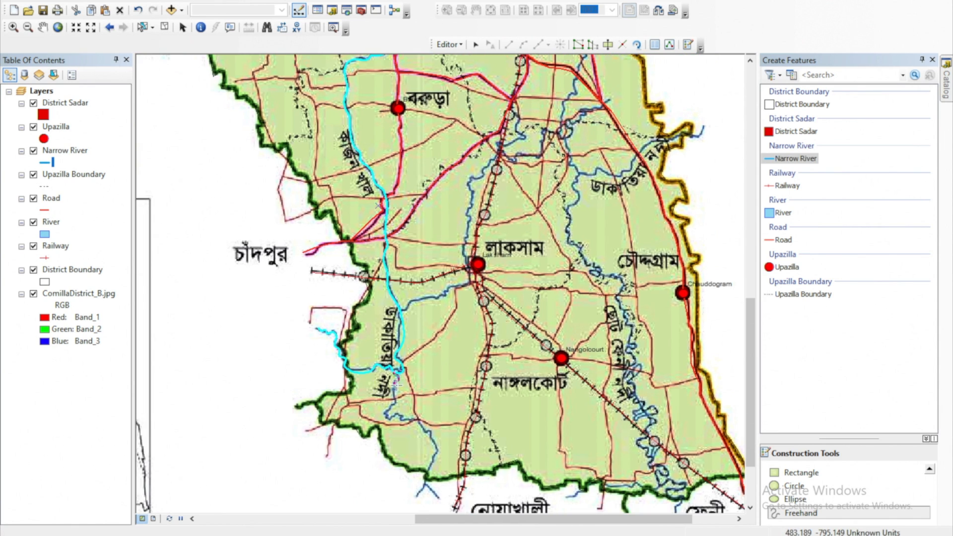
- Try tracing the Dakatia River's southern arm, the Laksham branch and the tributaries toward the eastern boundary
left_click(436, 497)
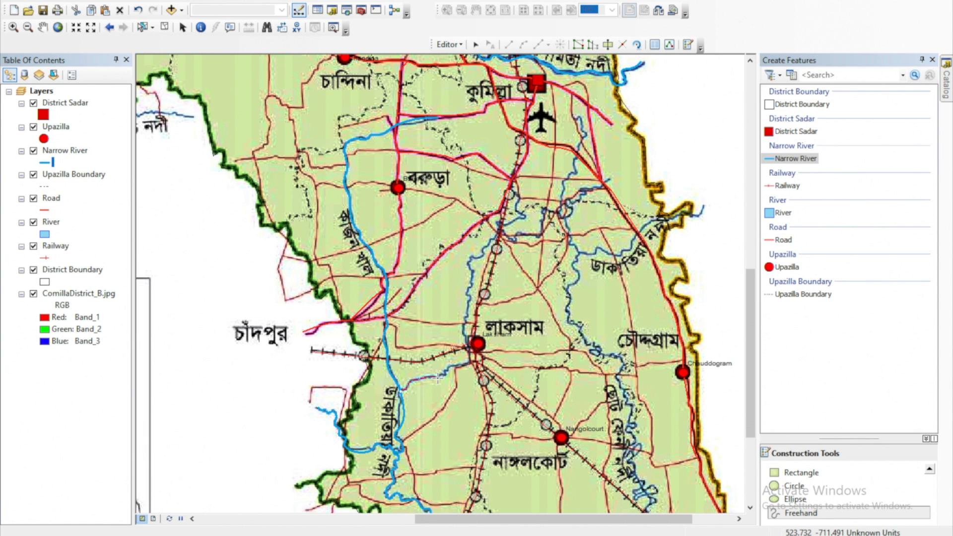
mouse_move(437, 379)
left_mouse_down()
mouse_move(469, 338)
mouse_move(482, 250)
mouse_move(512, 175)
left_mouse_up()
left_click(511, 175)
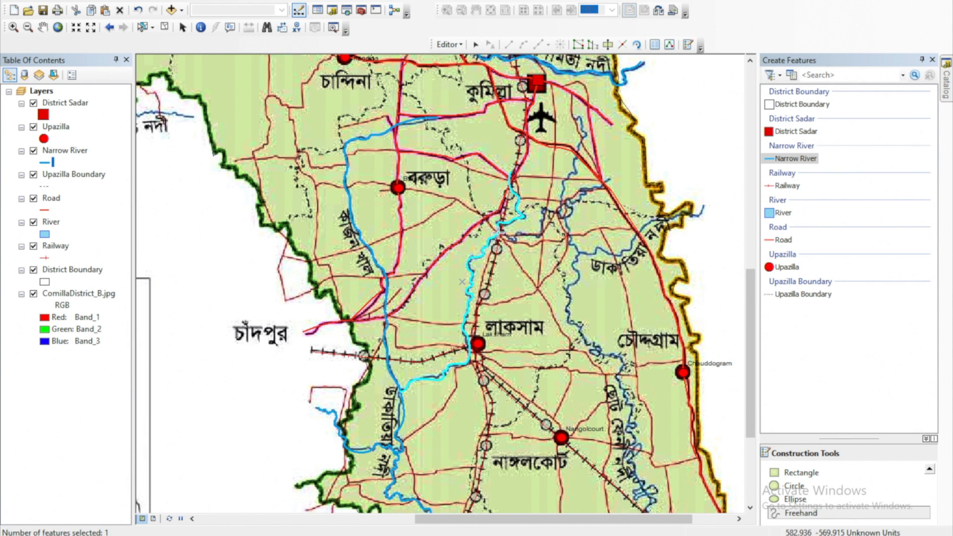
mouse_move(552, 212)
left_mouse_down()
mouse_move(584, 132)
mouse_move(573, 116)
left_mouse_up()
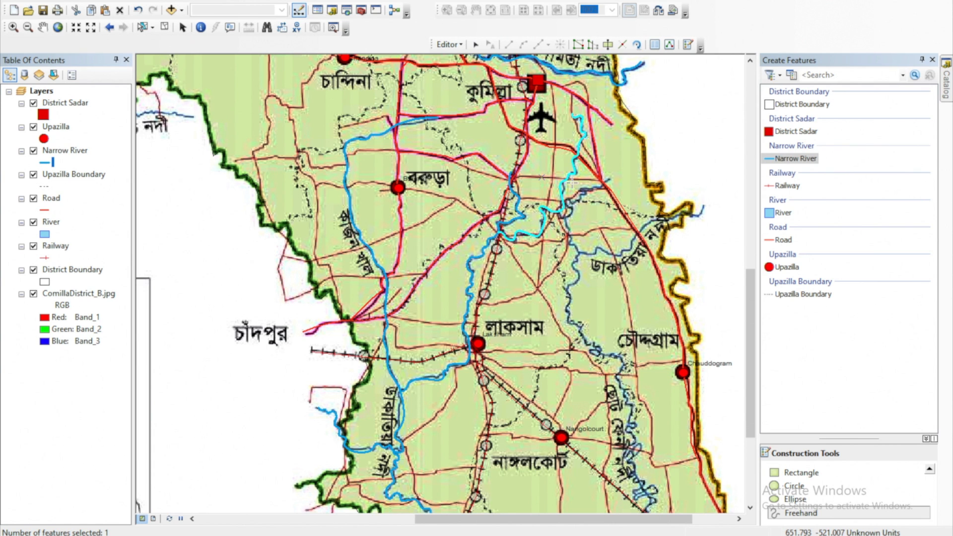
mouse_move(559, 213)
left_mouse_down()
mouse_move(609, 179)
mouse_move(665, 220)
mouse_move(702, 207)
left_mouse_up()
- Trace the Choto Feni River from west of Chauddagram down to its loops and branches at the southern district boundary
scroll(703, 207, "down", 1)
mouse_move(531, 63)
left_mouse_down()
mouse_move(516, 143)
mouse_move(571, 201)
mouse_move(600, 263)
mouse_move(616, 386)
left_mouse_up()
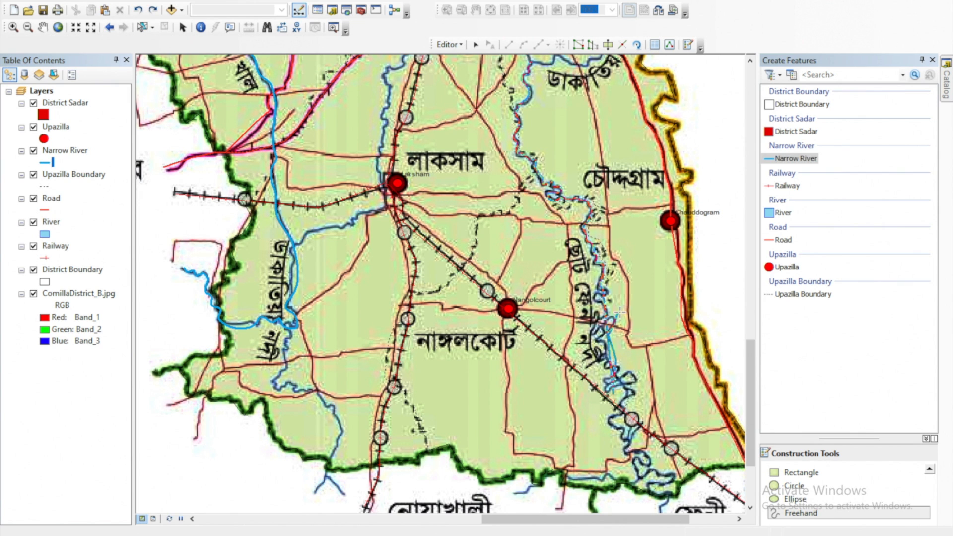
scroll(562, 390, "up", 1)
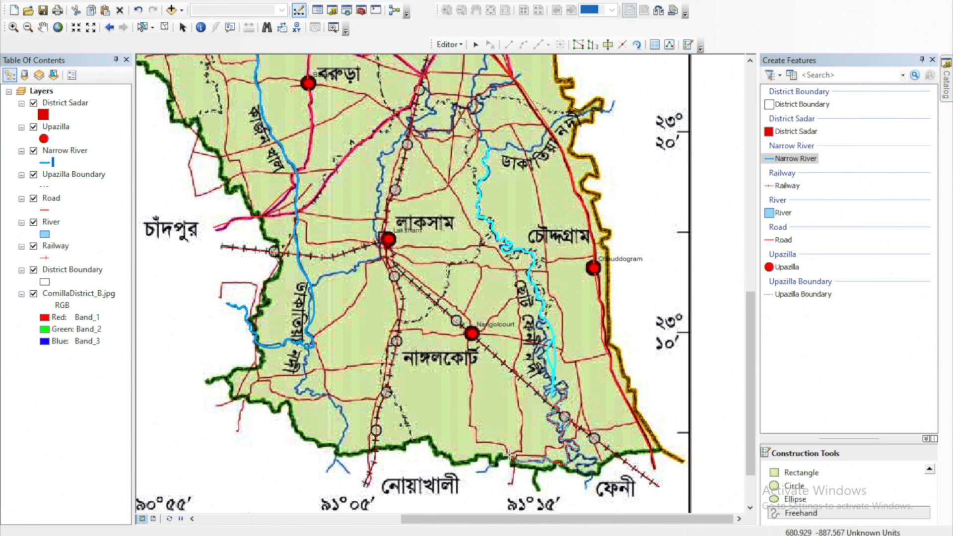
double_click(571, 461)
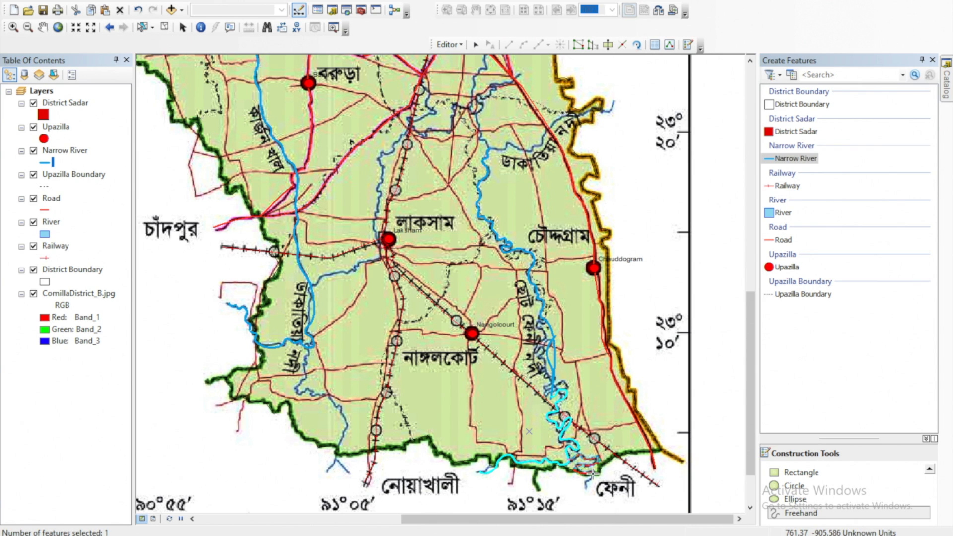
left_click(586, 489)
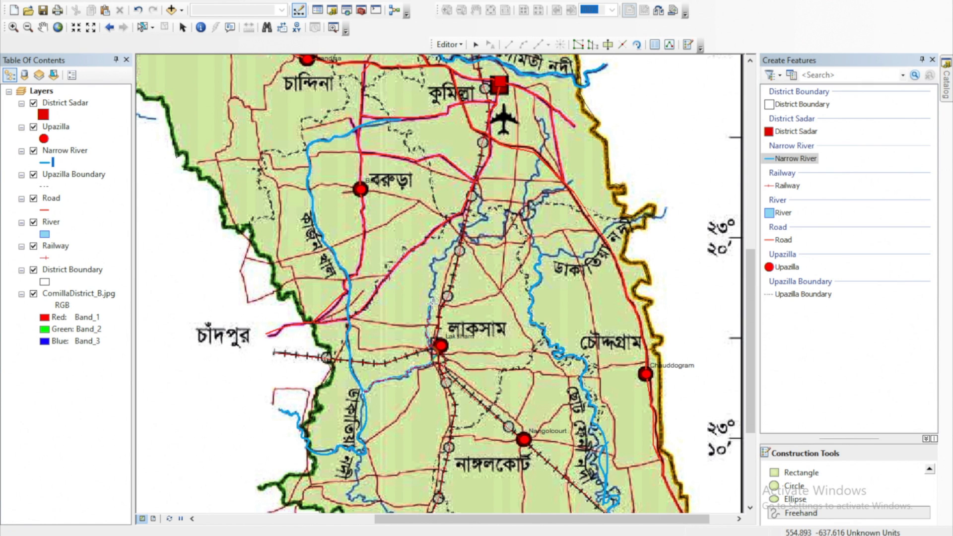
- Trace the narrow river past Laksham to the north and its tributaries toward the eastern boundary, including the Dakatia River's eastern branch
left_click_drag(432, 303, 476, 189)
left_click(476, 185)
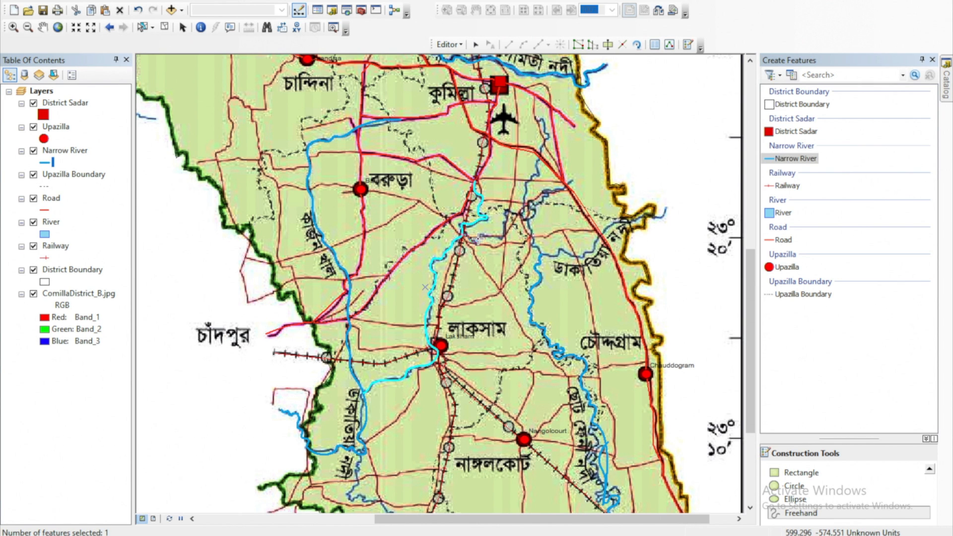
left_click(538, 118)
left_click(530, 216)
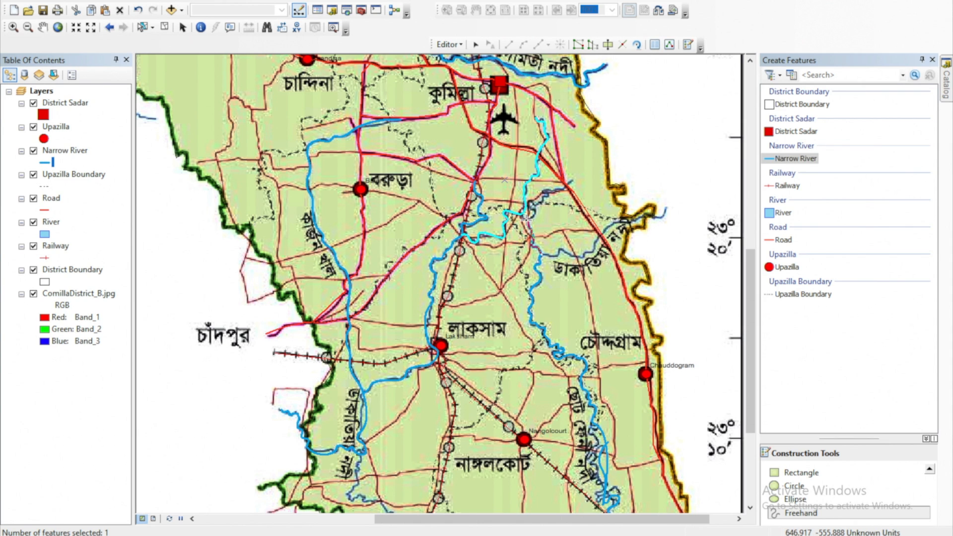
left_click(574, 181)
left_click(541, 253)
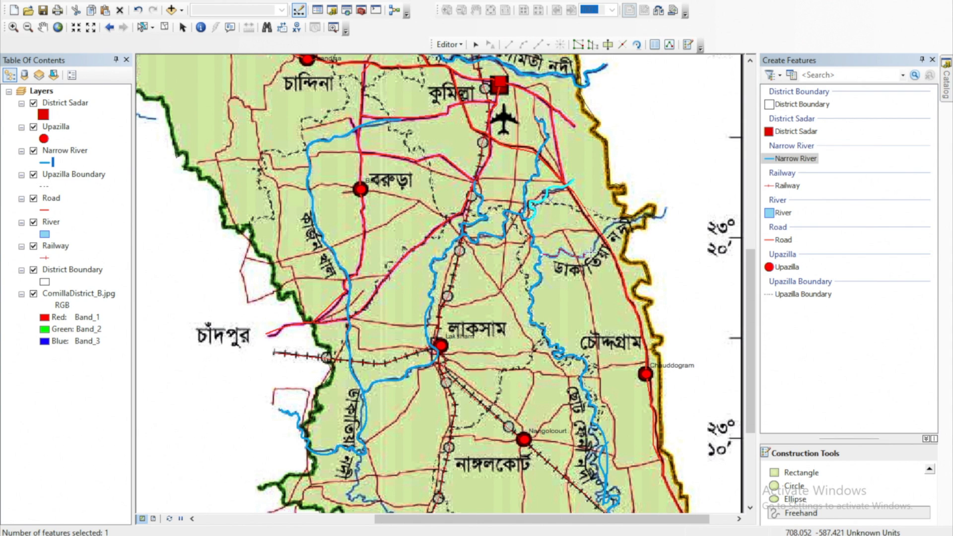
- Trace the Dakatia River's southern arm across the southern district boundary and add the short fork at its end
scroll(499, 413, "down", 3)
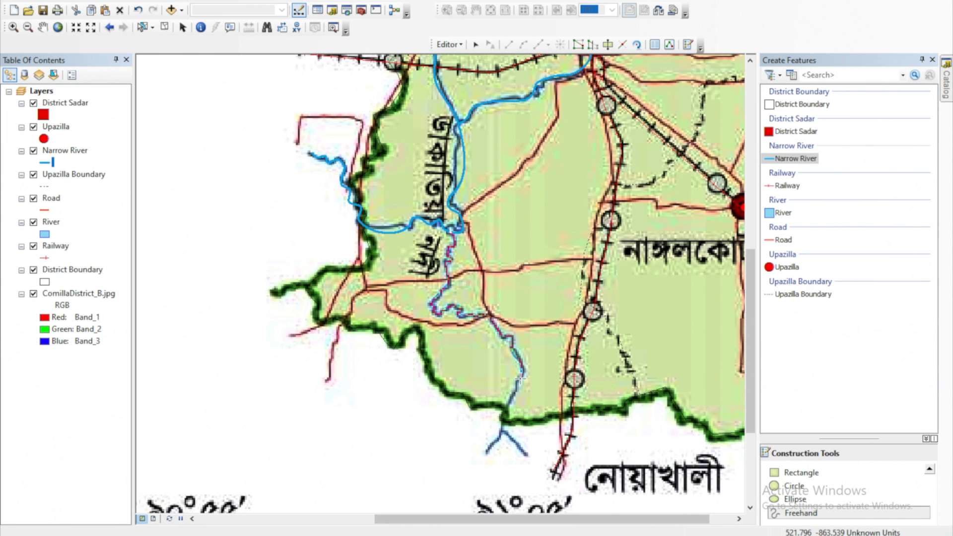
left_click(499, 436)
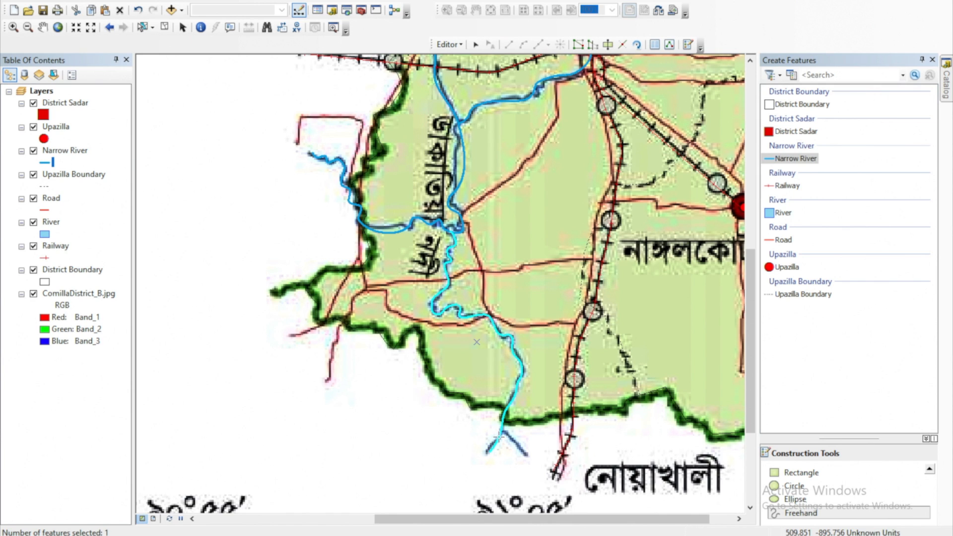
left_click(502, 432)
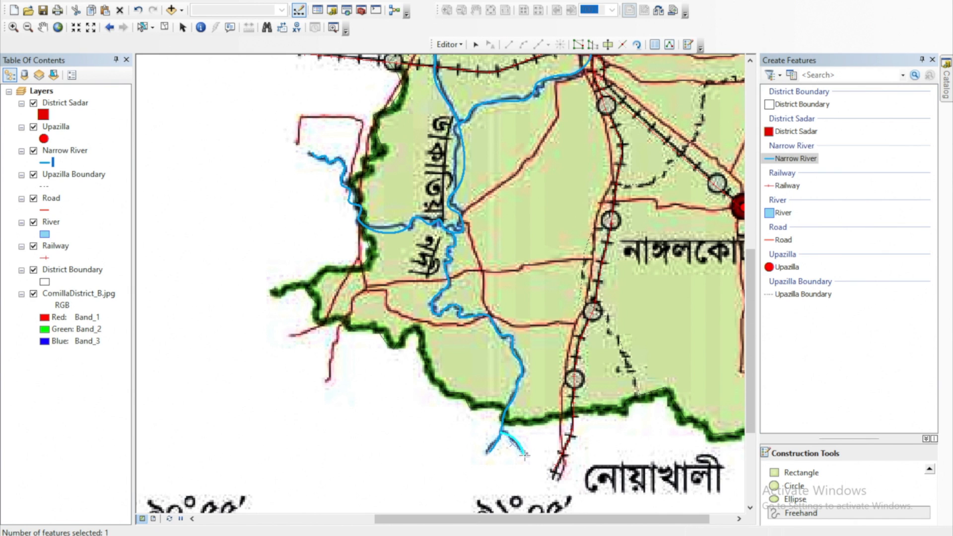
- Stop editing with the edits saved, and check the digitized layers with the ComillaDistrict_B.jpg base map temporarily hidden
scroll(527, 404, "down", 5)
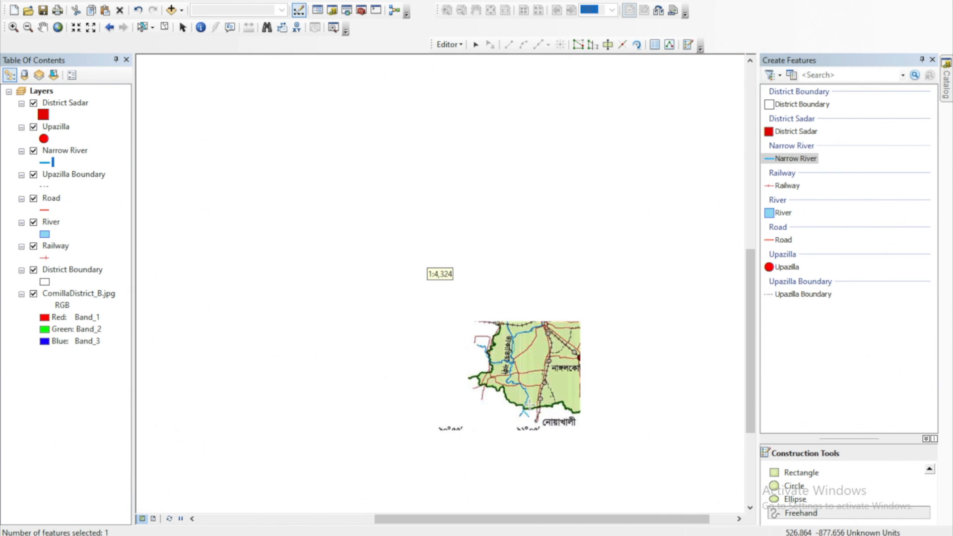
left_click(447, 44)
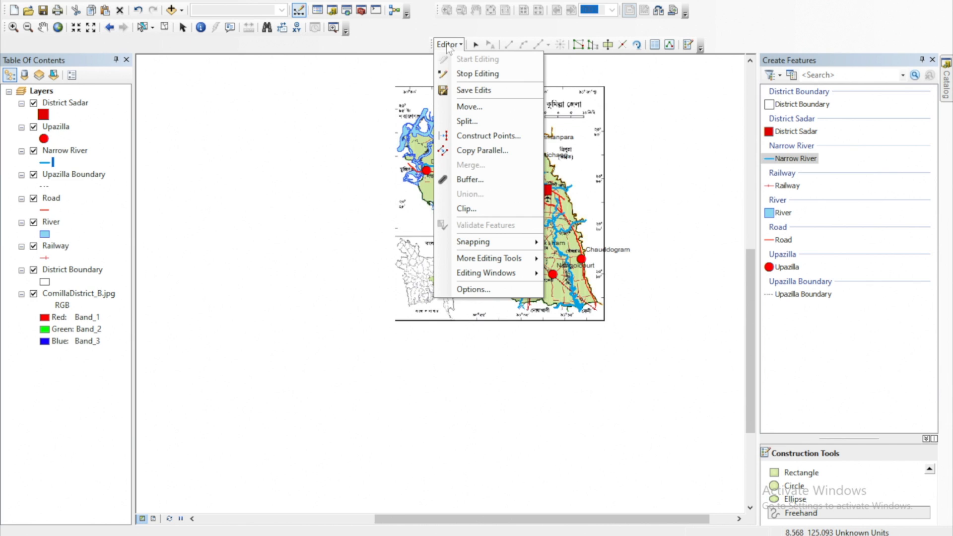
left_click(471, 75)
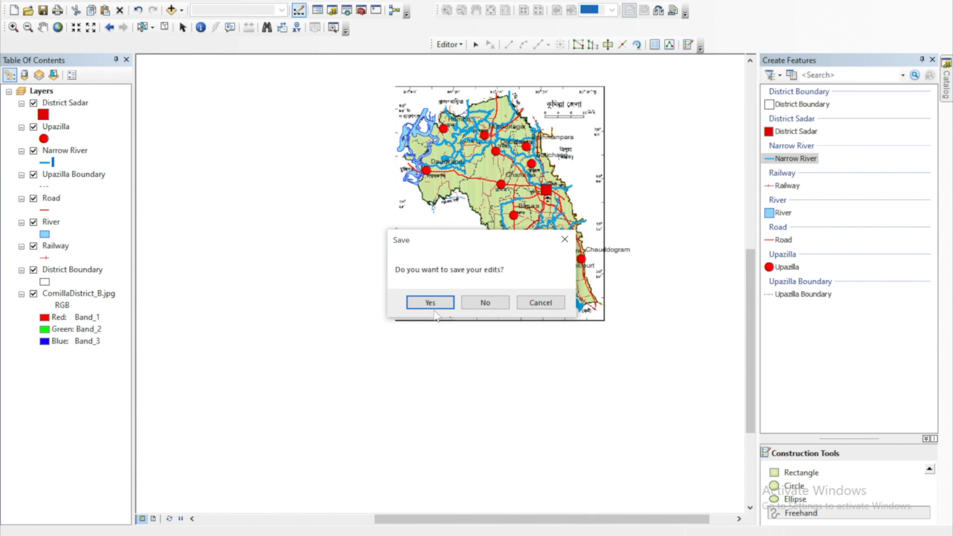
left_click(430, 303)
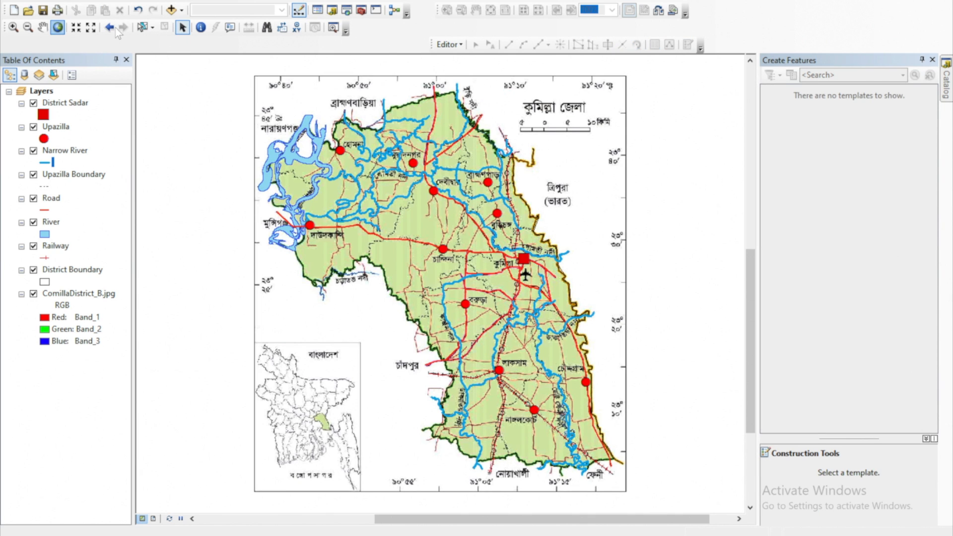
left_click(34, 293)
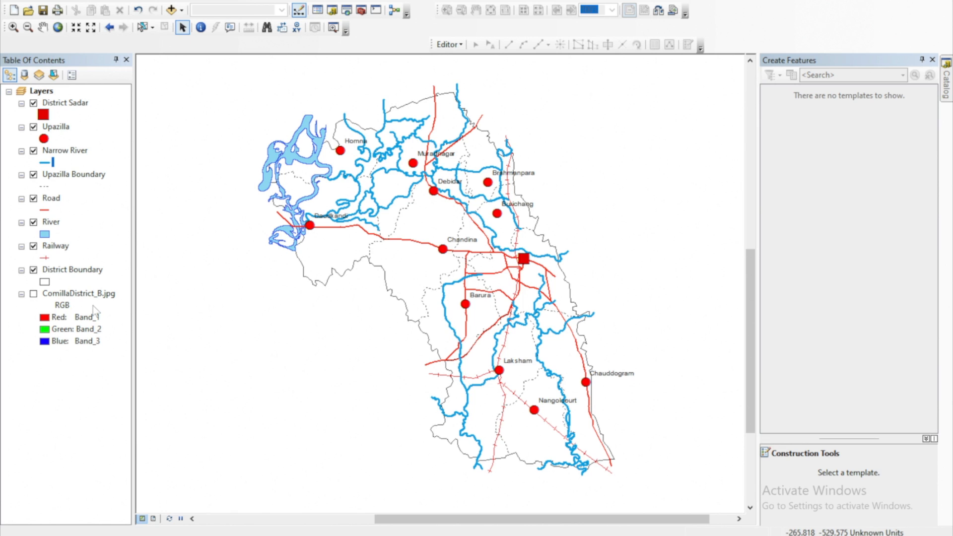
left_click(33, 294)
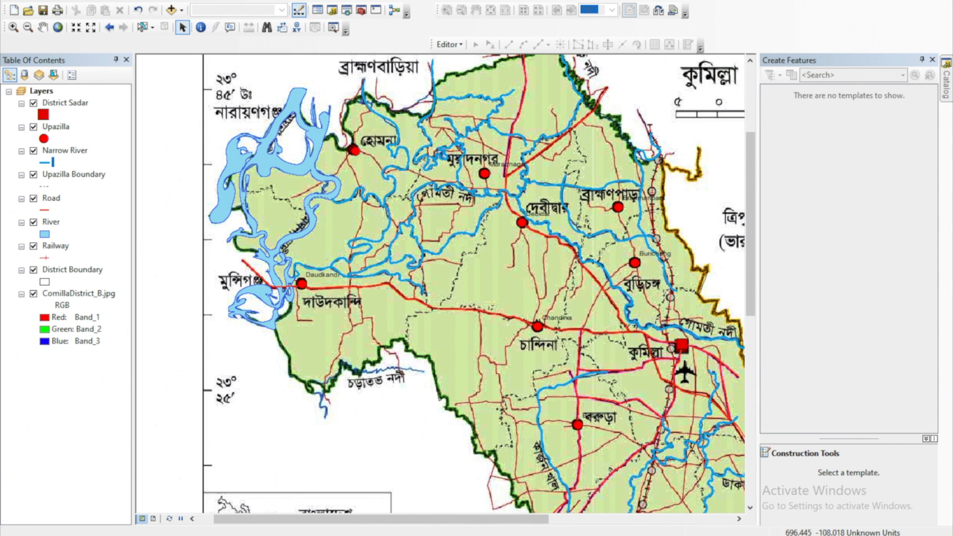
- Create a polyline shapefile named Local Road with the WGS 1984 coordinate system in the E:\ArcGIS Tutorial folder
left_click(947, 82)
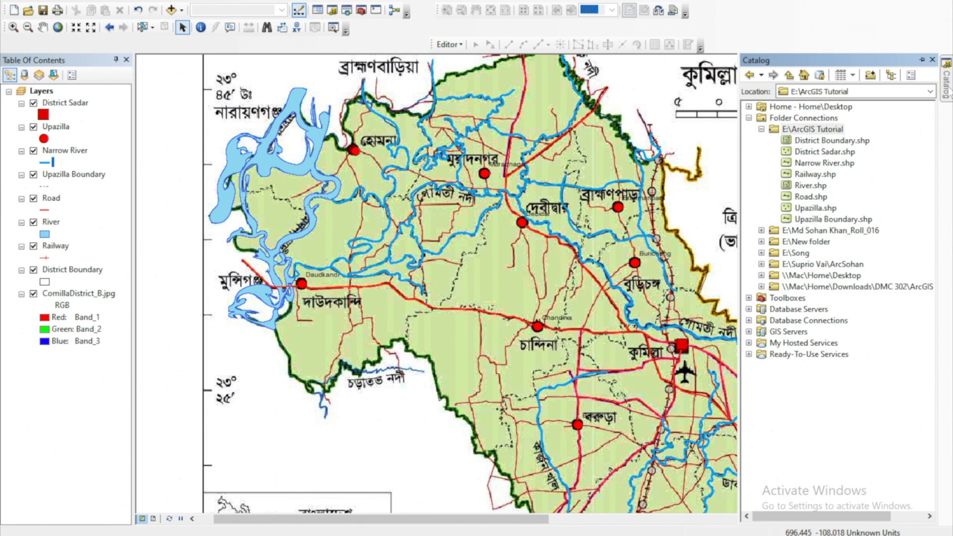
right_click(822, 129)
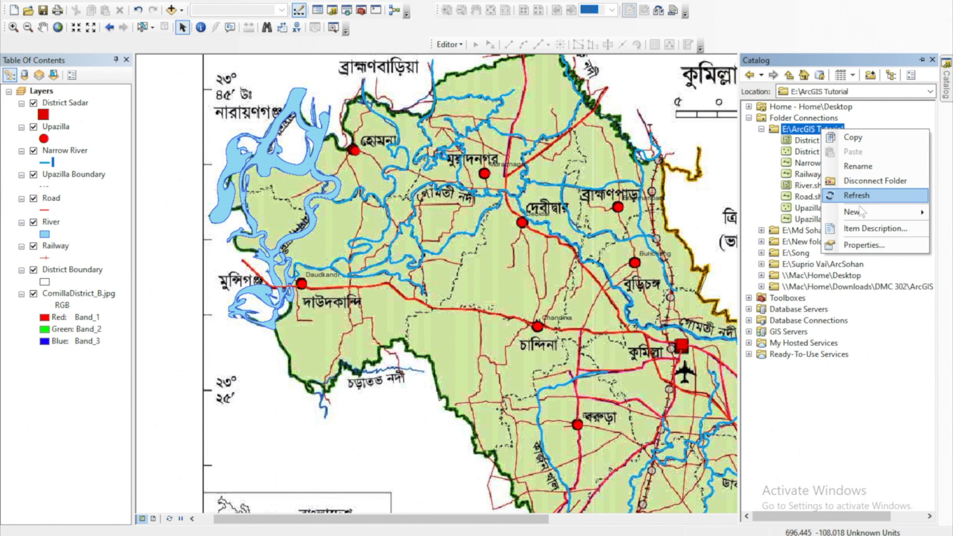
mouse_move(845, 216)
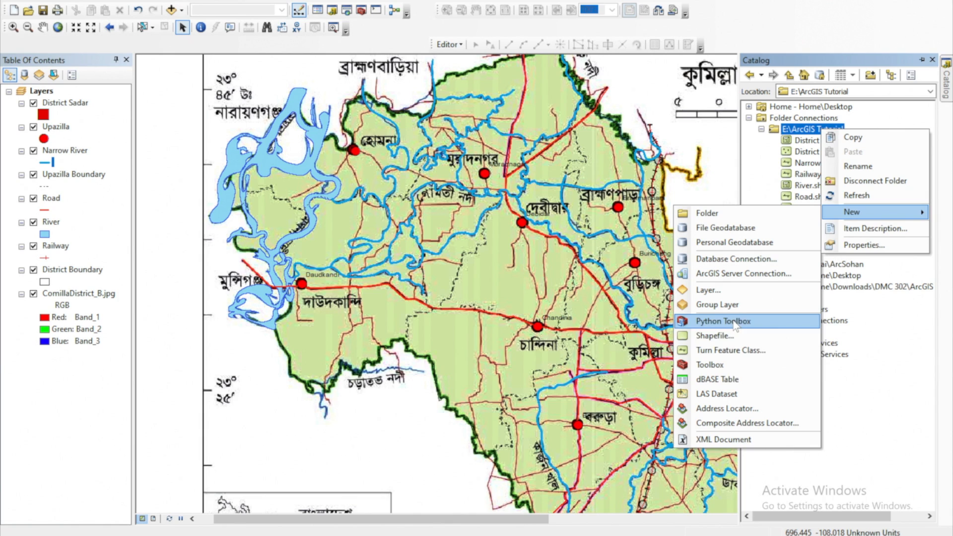
left_click(715, 336)
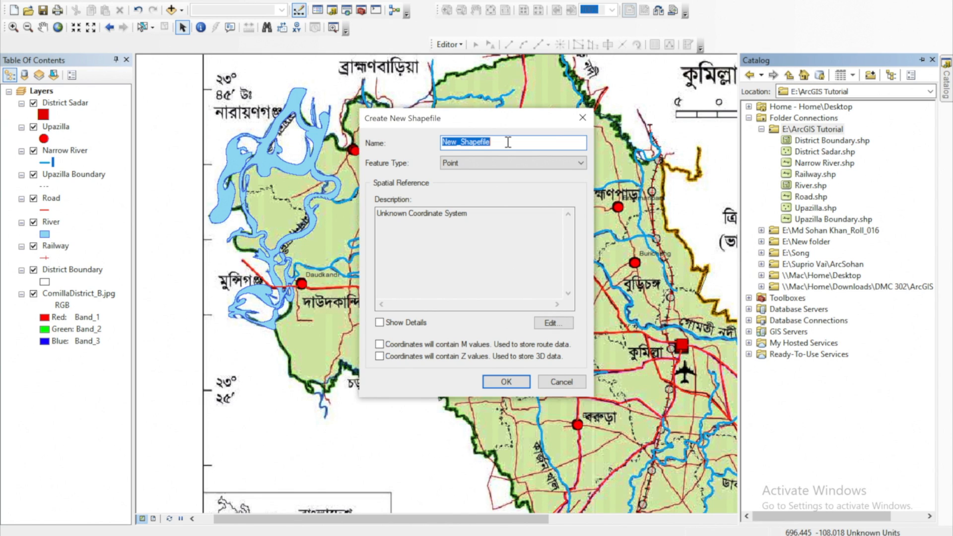
type("Local Road")
left_click(519, 158)
left_click(480, 184)
left_click(552, 324)
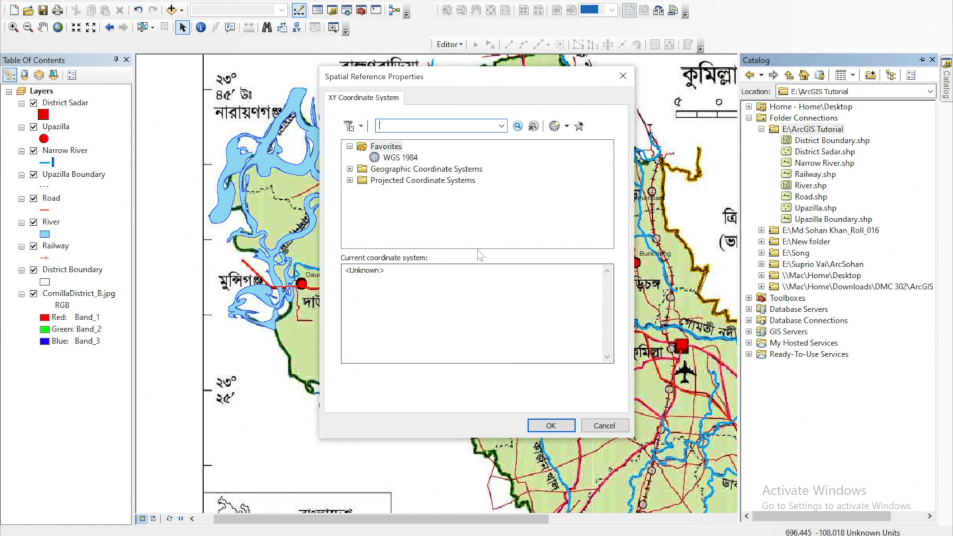
left_click(400, 157)
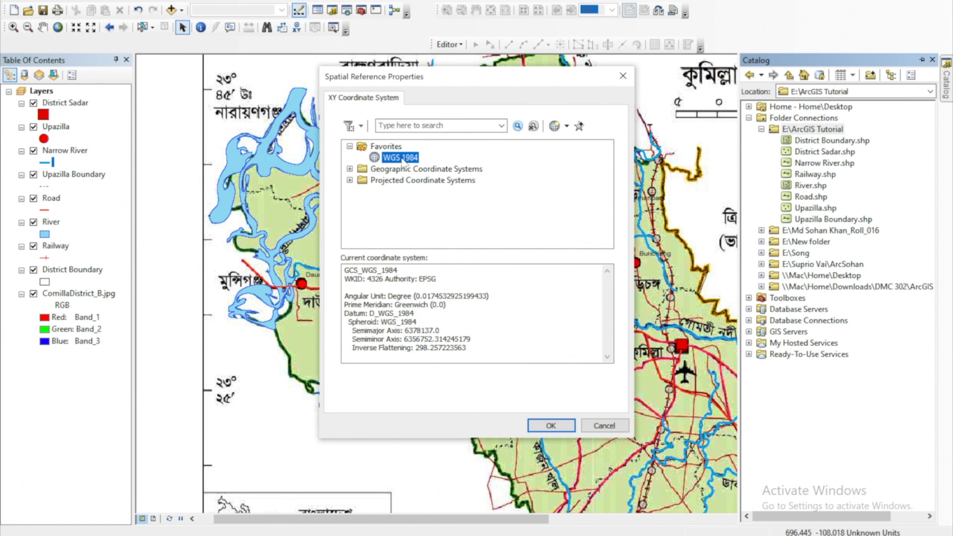
left_click(551, 429)
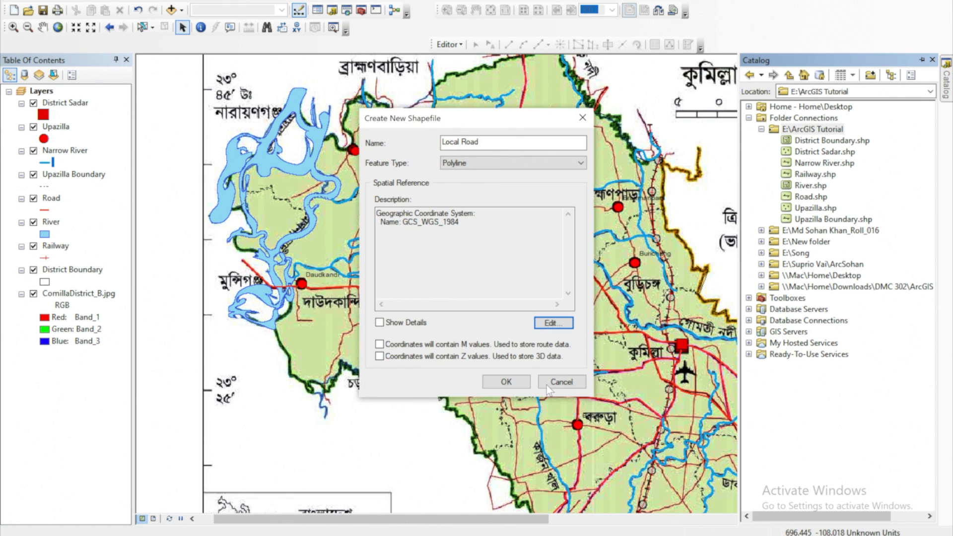
left_click(505, 381)
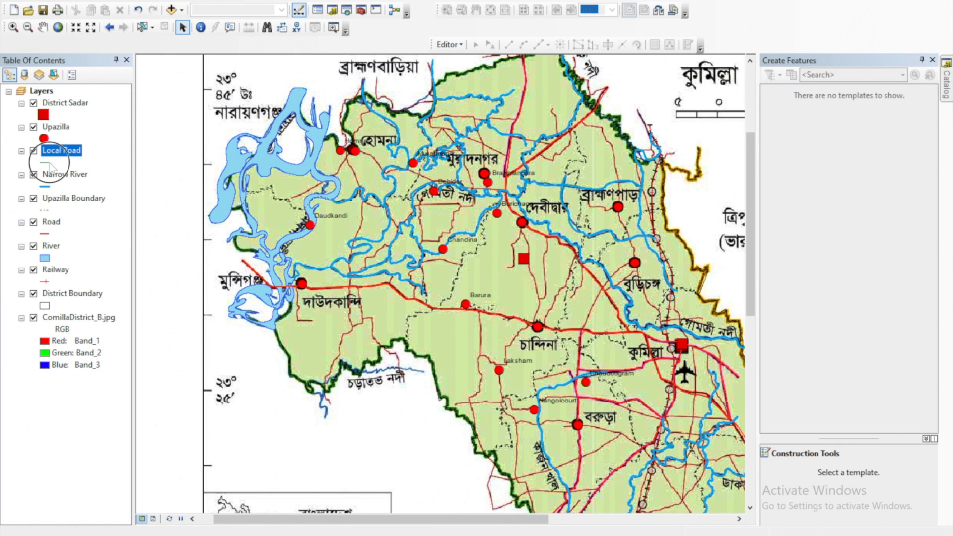
- Symbolize the Local Road layer with the Highway Ramp line style at a width of 1
left_click(50, 162)
left_click(305, 213)
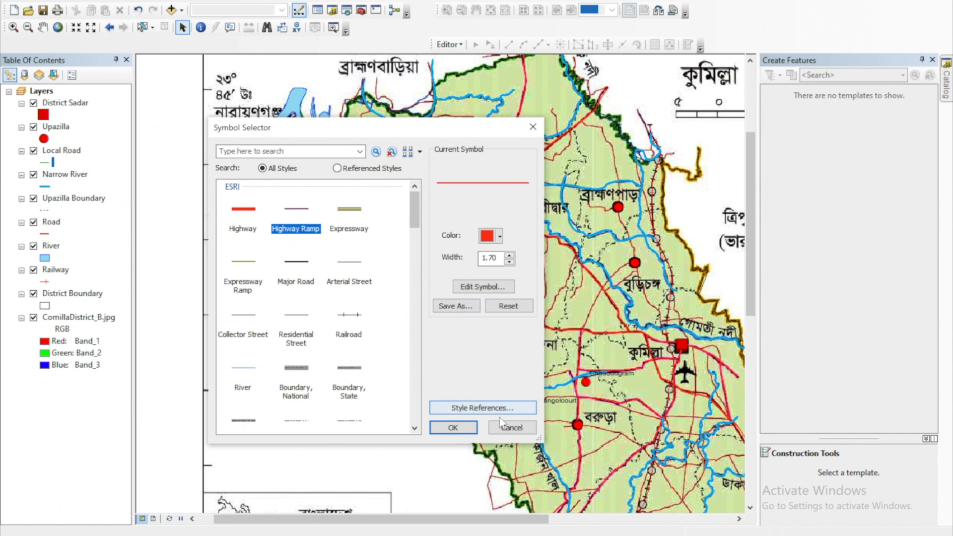
left_click(509, 263)
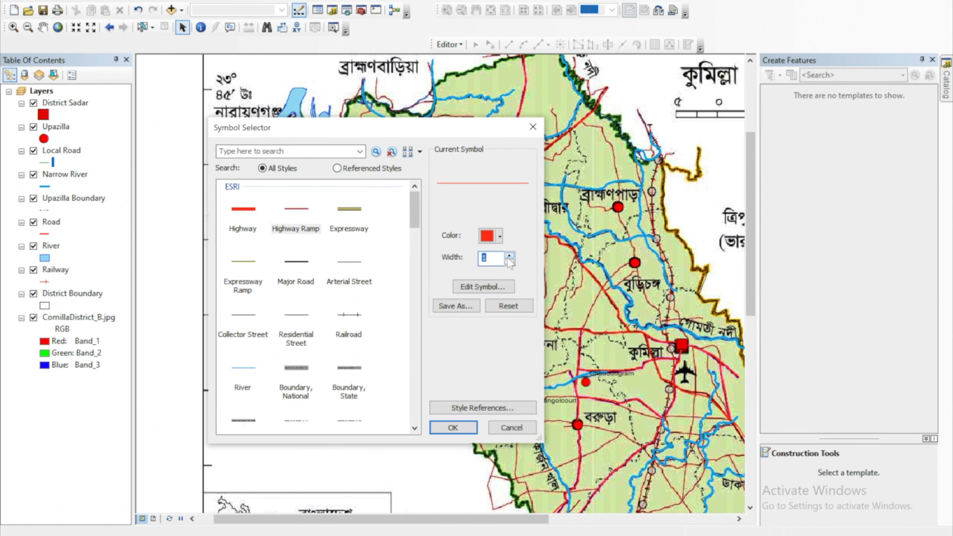
left_click(463, 429)
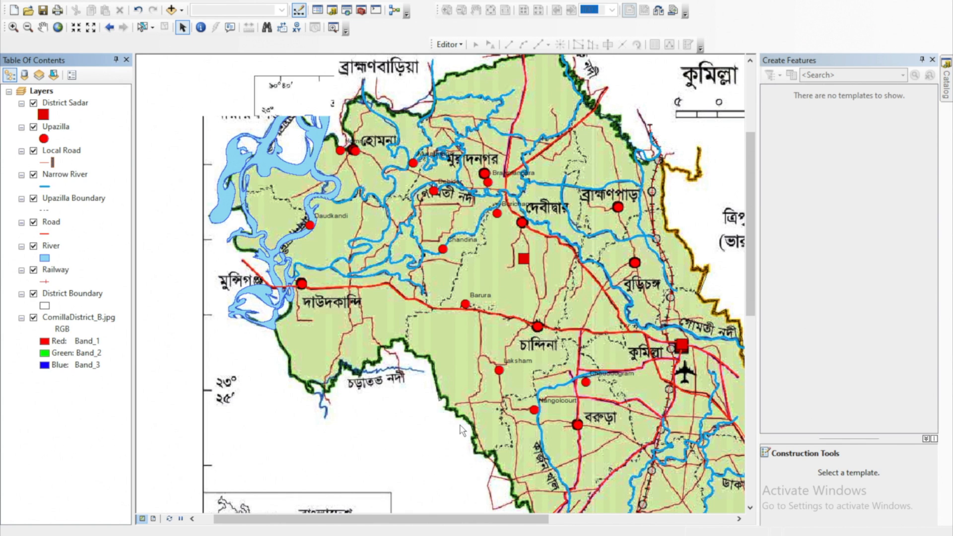
- Start an editing session despite the spatial reference warnings and set up freehand drawing for the Local Road layer
left_click(446, 45)
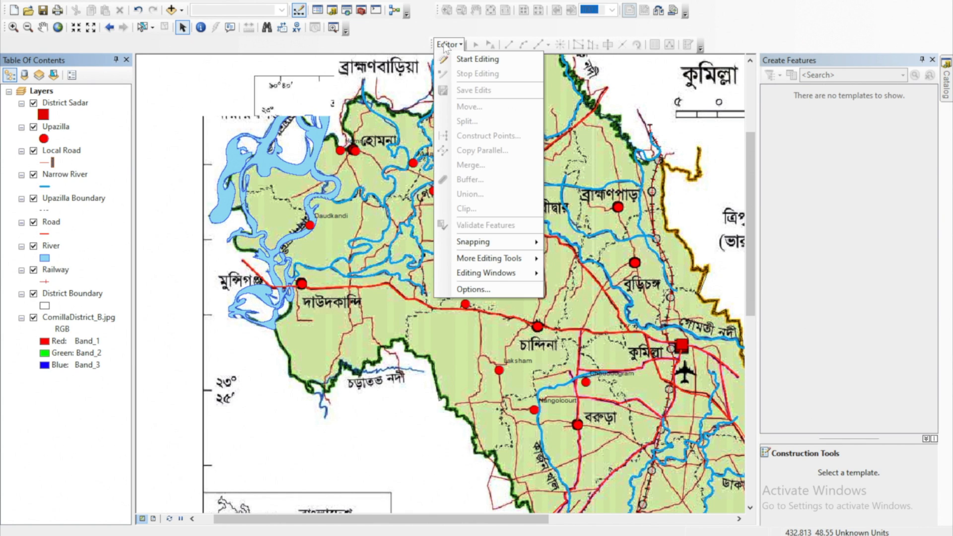
left_click(476, 59)
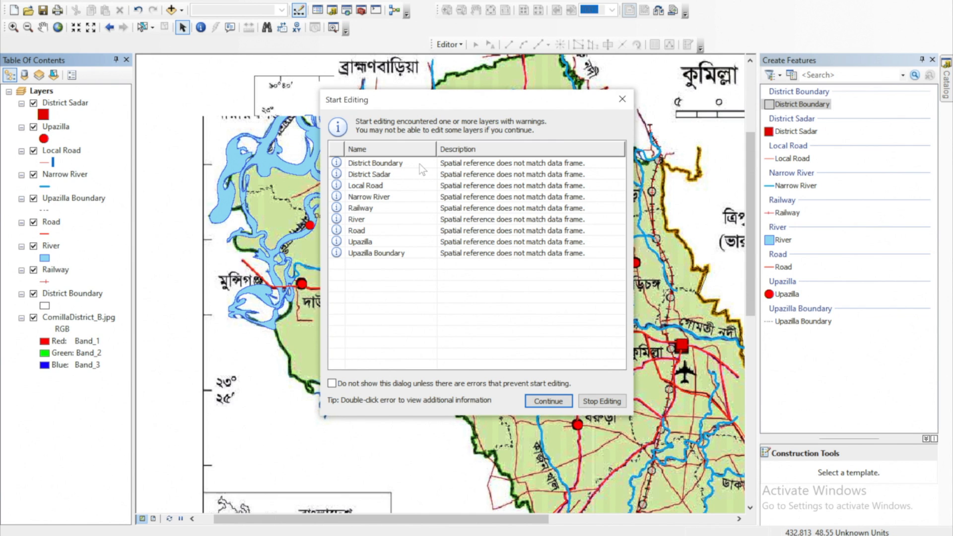
left_click(367, 185)
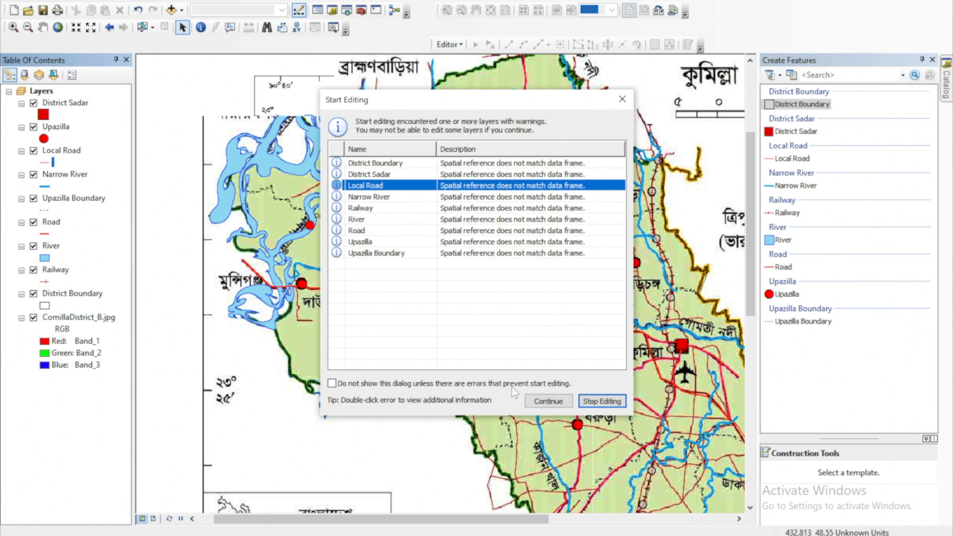
left_click(566, 402)
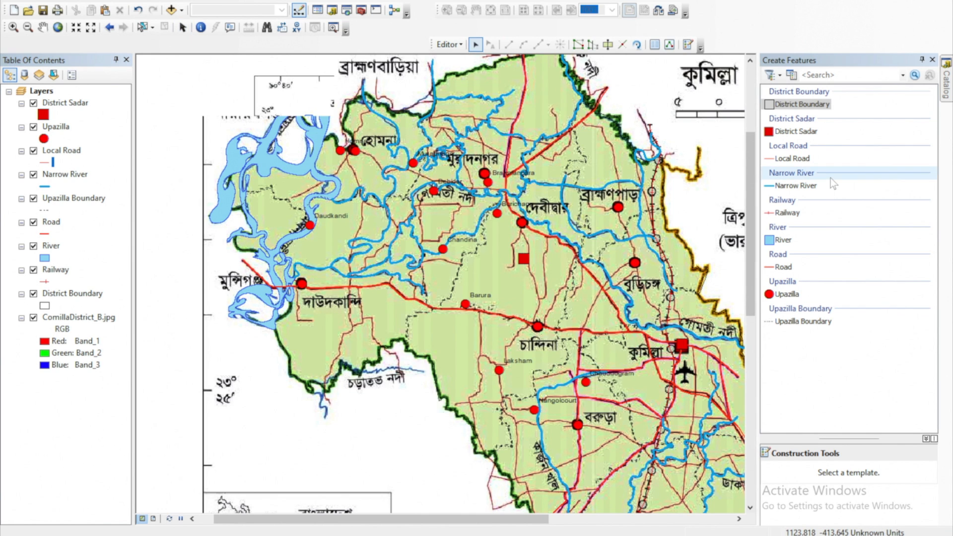
left_click(803, 162)
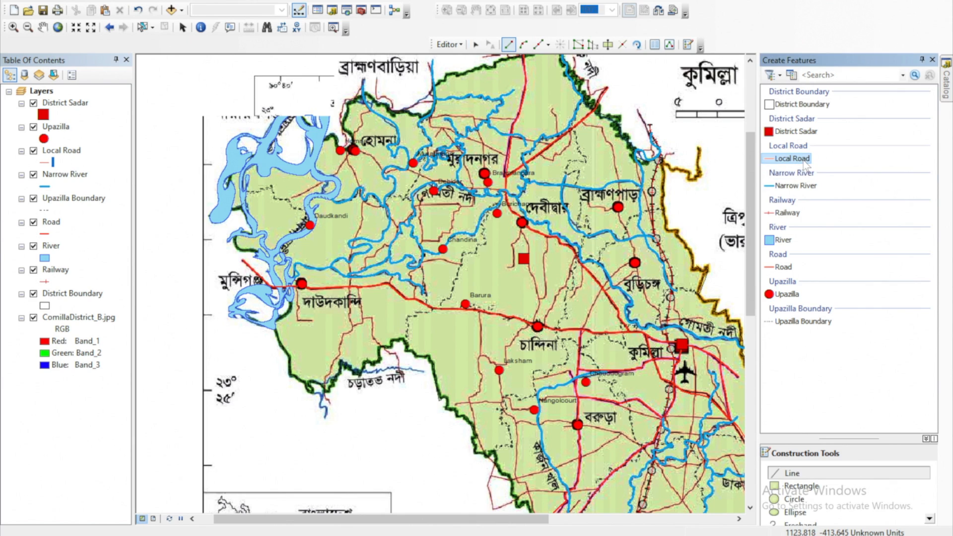
left_click(801, 522)
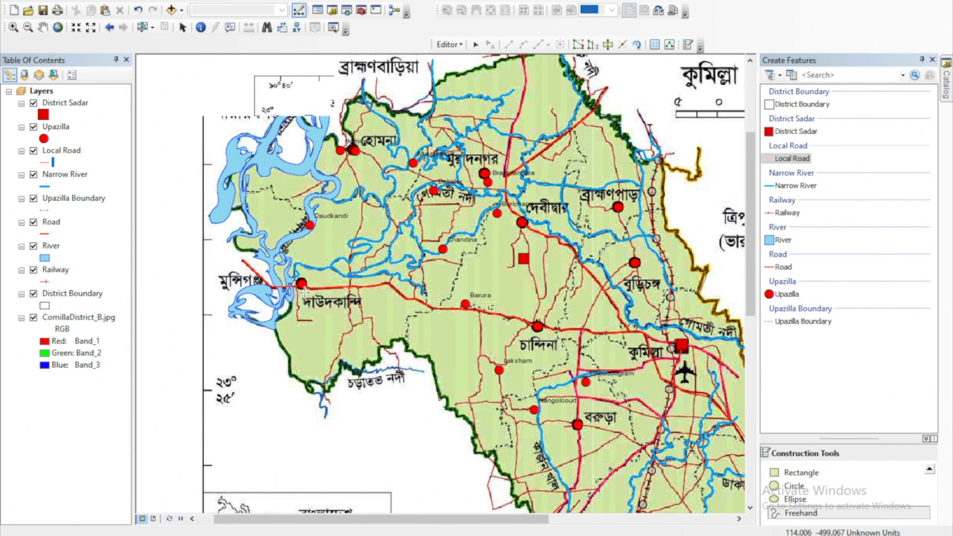
- Trace the local roads south of Daudkandi, including the short spur and the two roads crossing the southern boundary
scroll(304, 293, "down", 3)
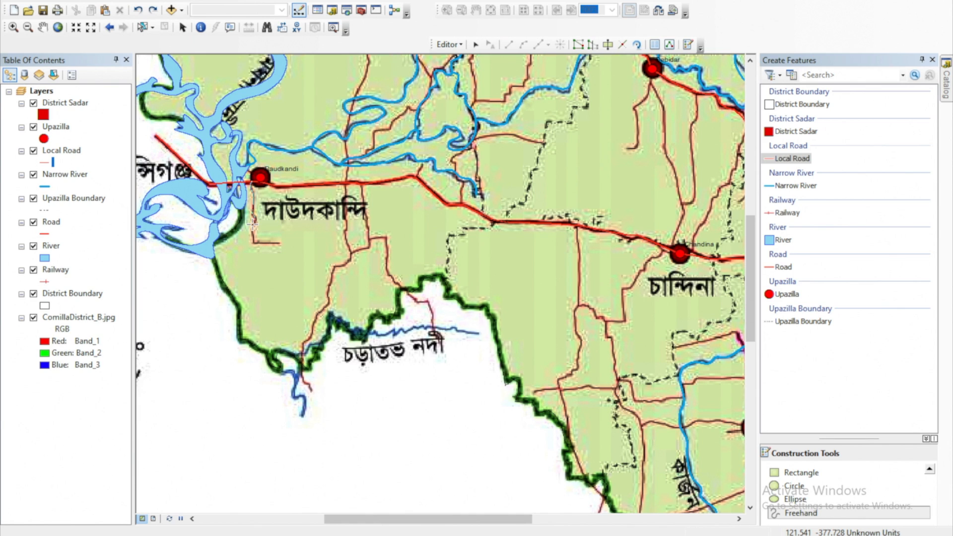
double_click(279, 244)
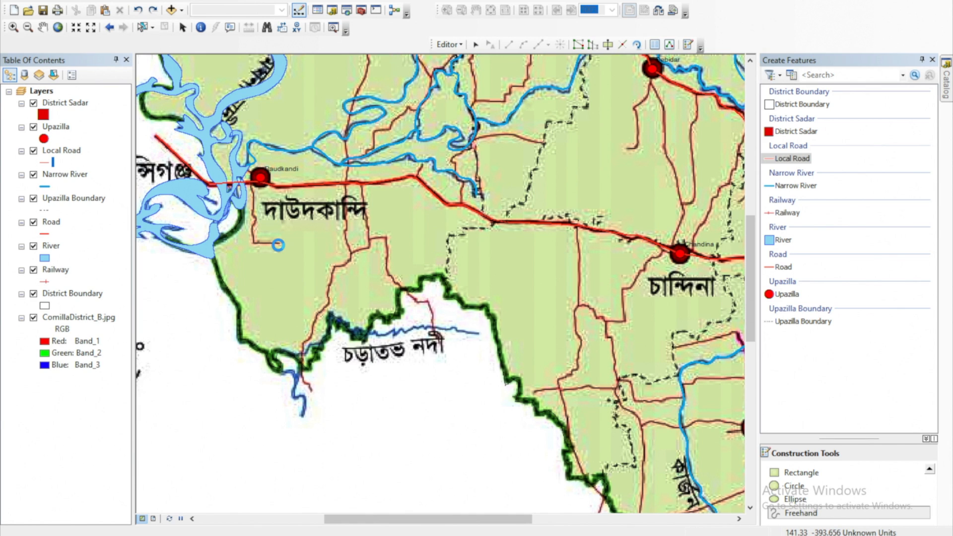
left_click(311, 391)
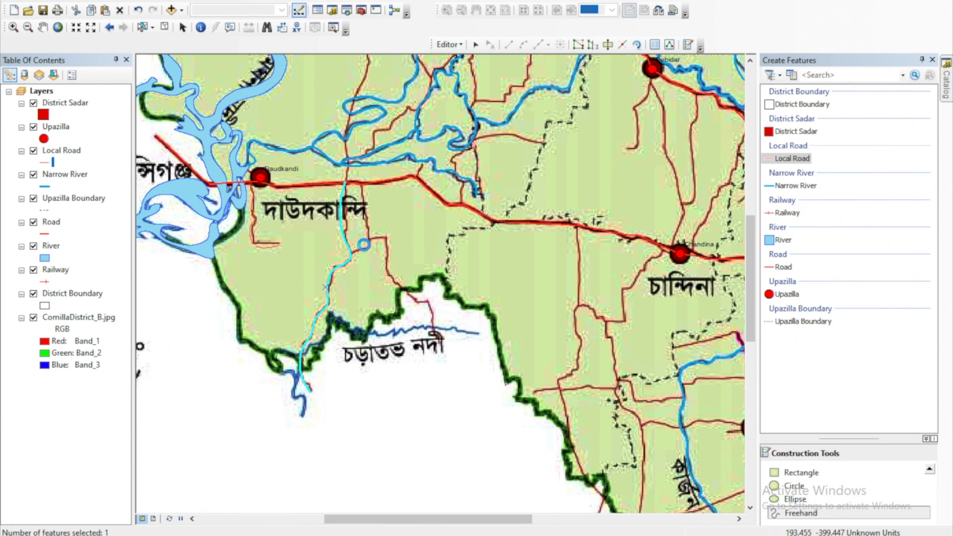
left_click(351, 253)
left_click(436, 339)
- Trace the local roads from the highway east of Daudkandi north to Homna and from Homna east to the main road near Debidar
key("Up")
left_click_drag(751, 270, 751, 216)
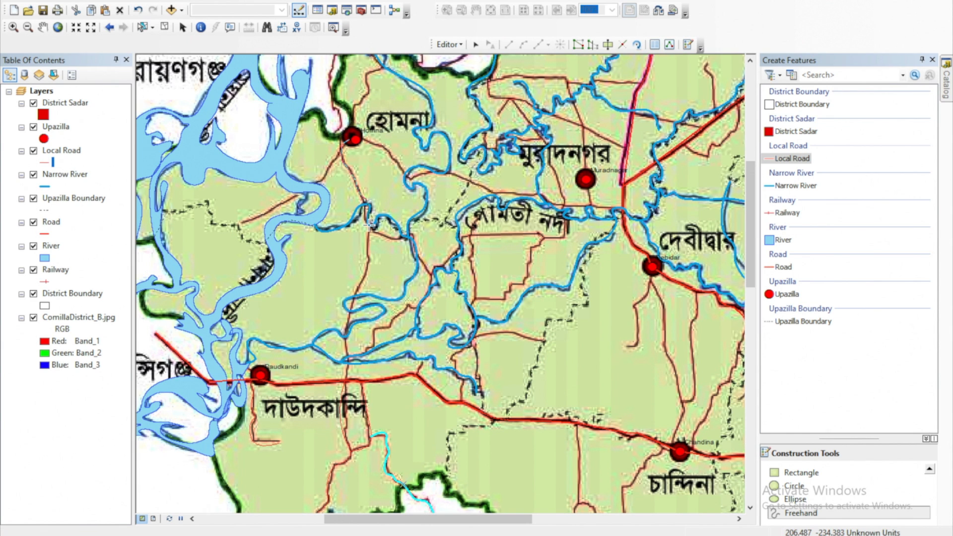
left_click(344, 382)
left_click(354, 140)
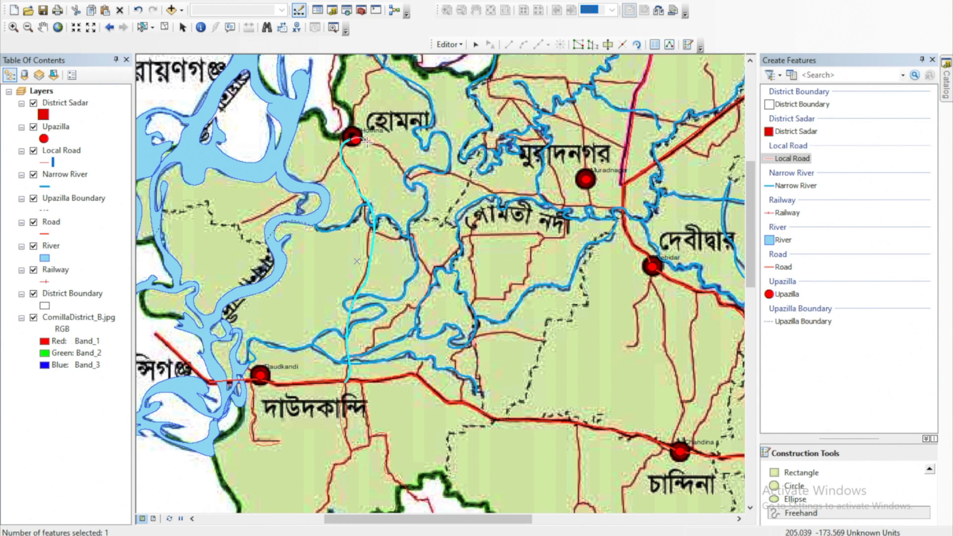
left_click(622, 211)
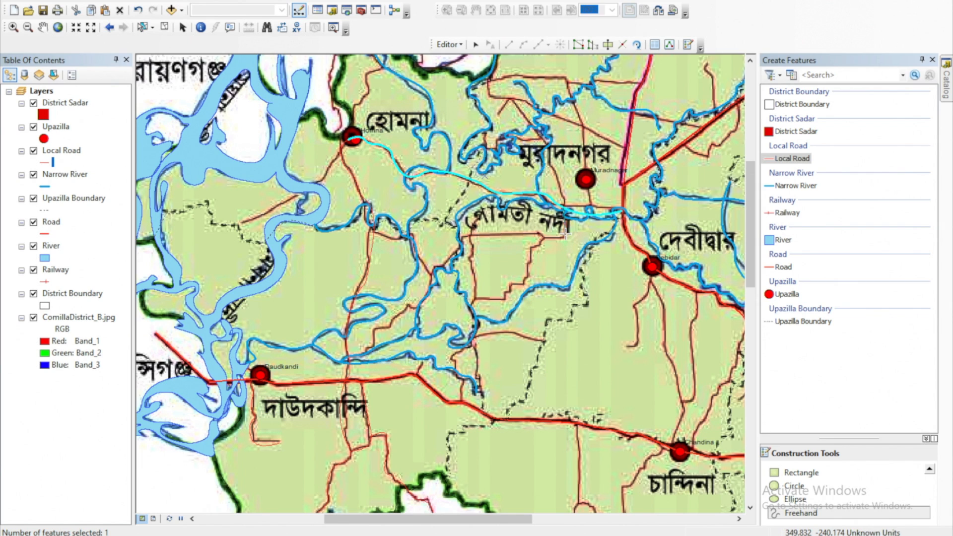
- Trace the local roads between the Gomti river and the highway east of Daudkandi, including the loop and the short eastern branch
left_click(366, 351)
left_click(431, 273)
left_click(543, 236)
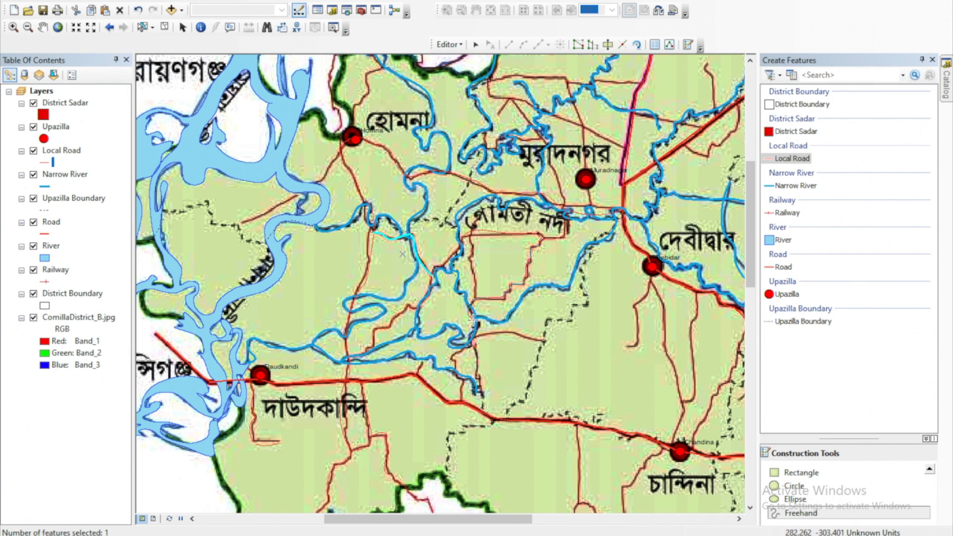
left_click(462, 401)
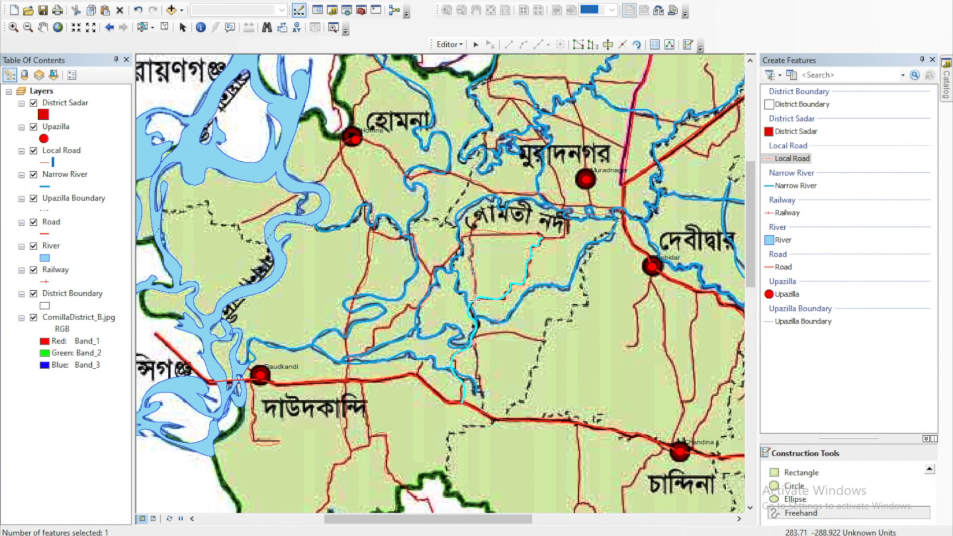
left_click(482, 394)
left_click(484, 412)
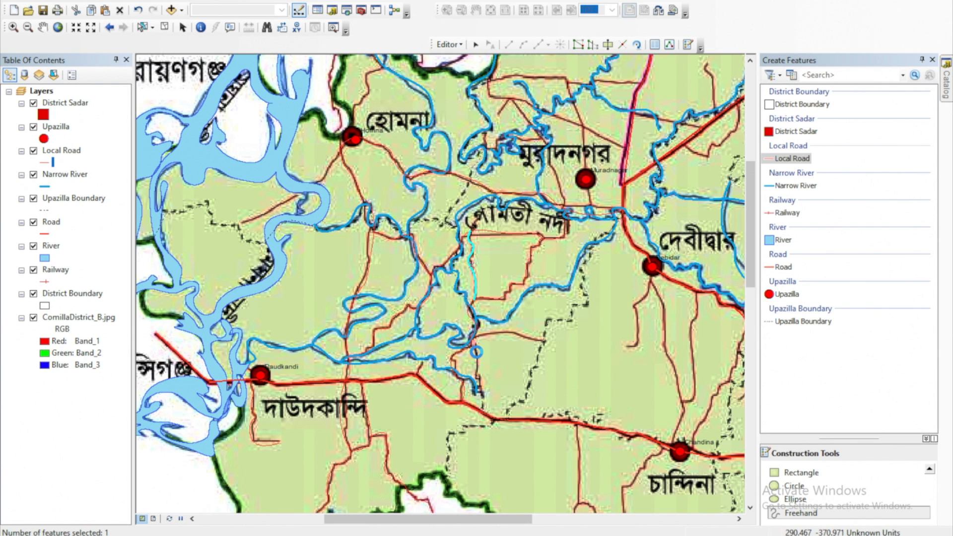
left_click(544, 340)
- Trace the local roads north of Homna along the district boundary and those running through and around Muradnagar
key("Up")
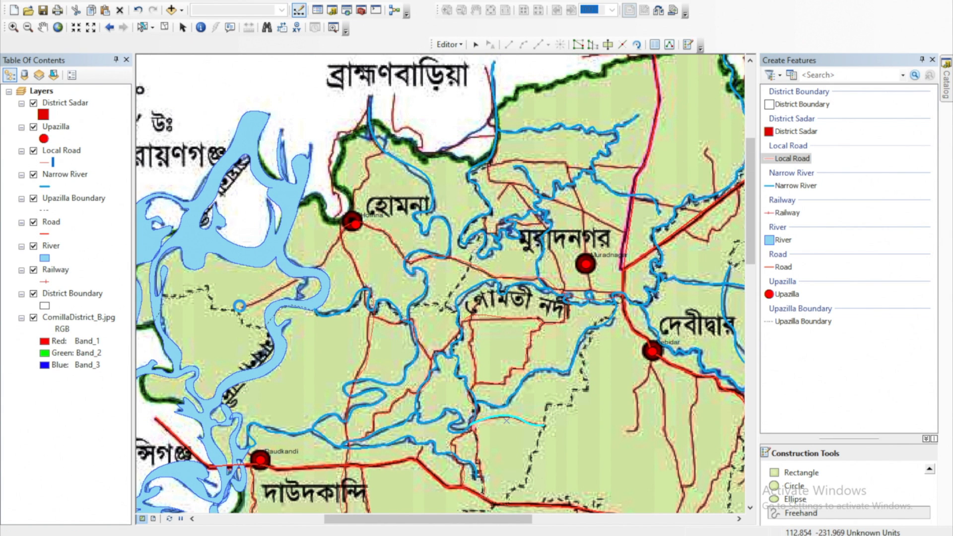
mouse_move(351, 225)
left_mouse_down()
mouse_move(372, 96)
mouse_move(490, 132)
left_mouse_up()
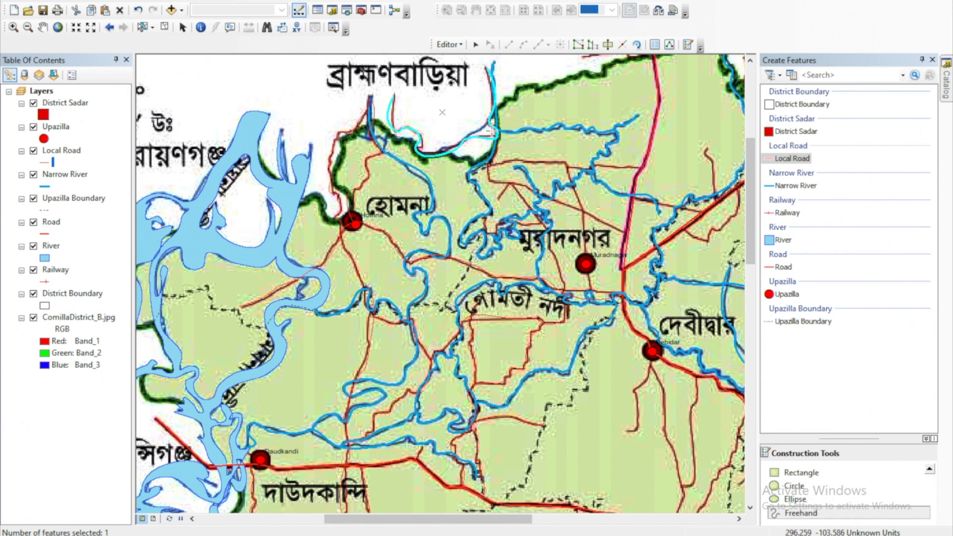
left_click_drag(628, 233, 497, 136)
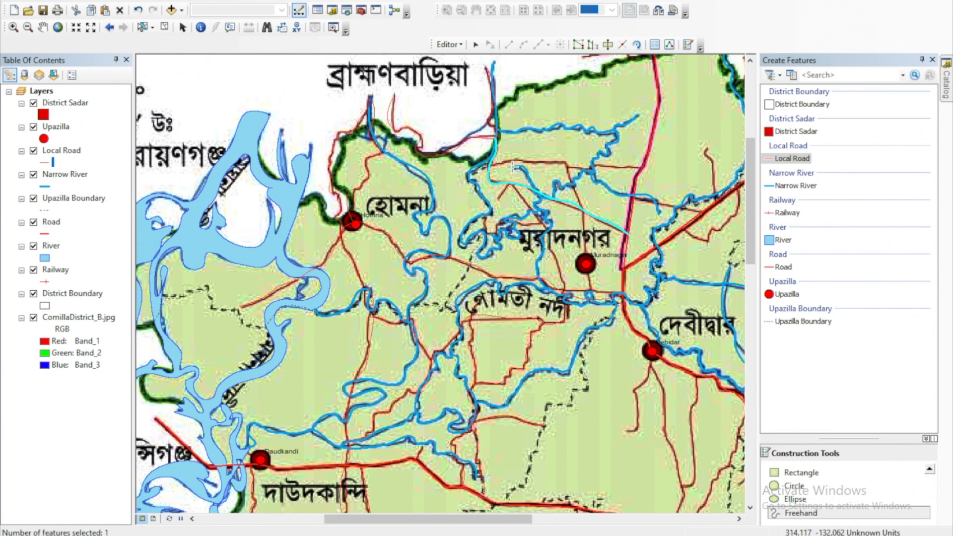
left_click_drag(581, 212, 592, 298)
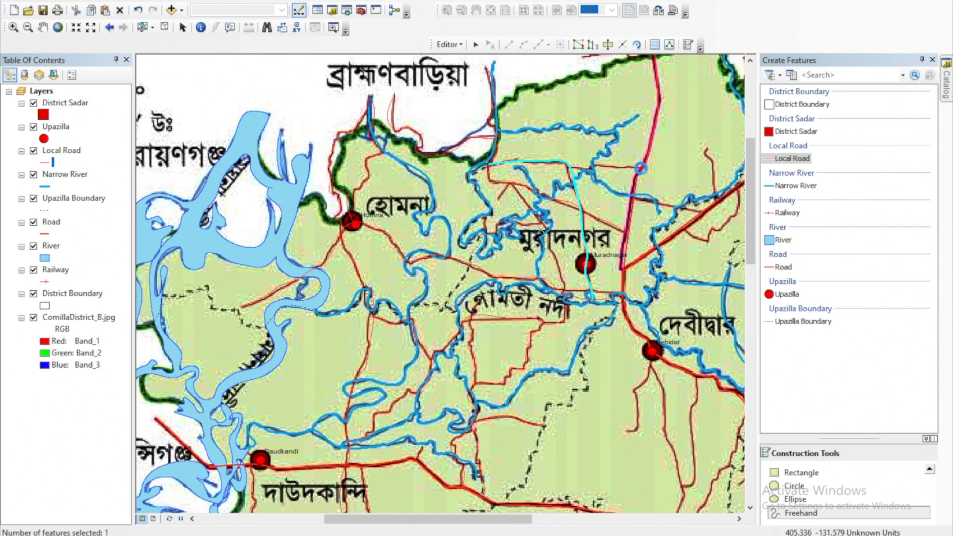
left_click_drag(641, 169, 569, 167)
left_click_drag(516, 190, 566, 290)
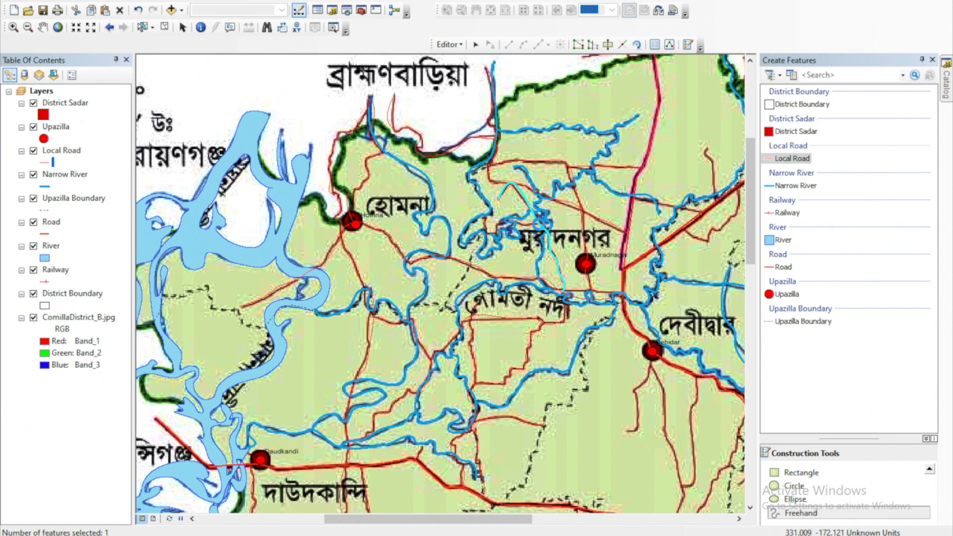
- Trace the local roads at the district's northern and northeastern boundary and those branching off the main road northeast of Debidar
left_click_drag(709, 220, 540, 225)
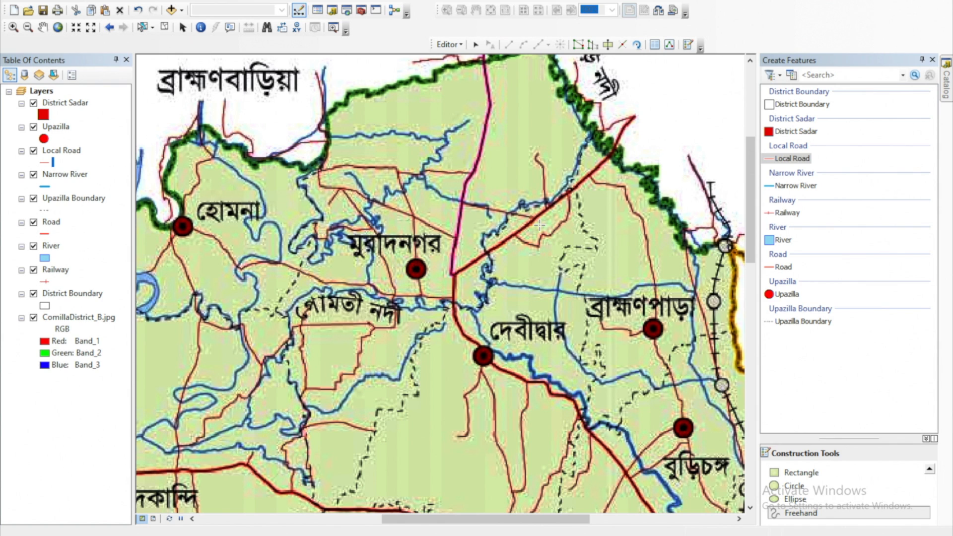
key("Up")
key("Up")
key("Up")
key("Up")
key("Up")
key("Up")
key("Up")
key("Up")
key("Up")
key("Up")
key("Up")
left_click(415, 127)
left_click_drag(635, 180, 576, 126)
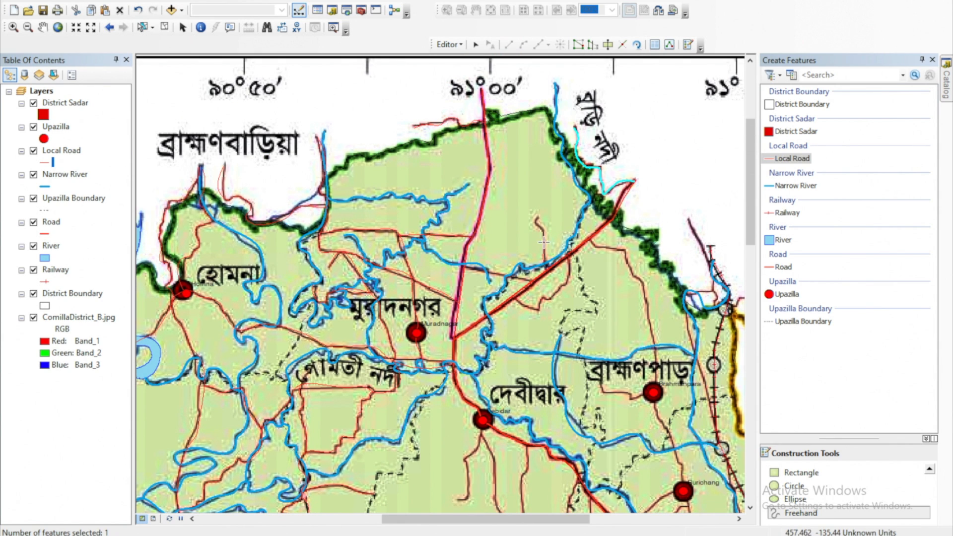
mouse_move(544, 242)
left_mouse_down()
mouse_move(546, 270)
mouse_move(461, 265)
left_mouse_up()
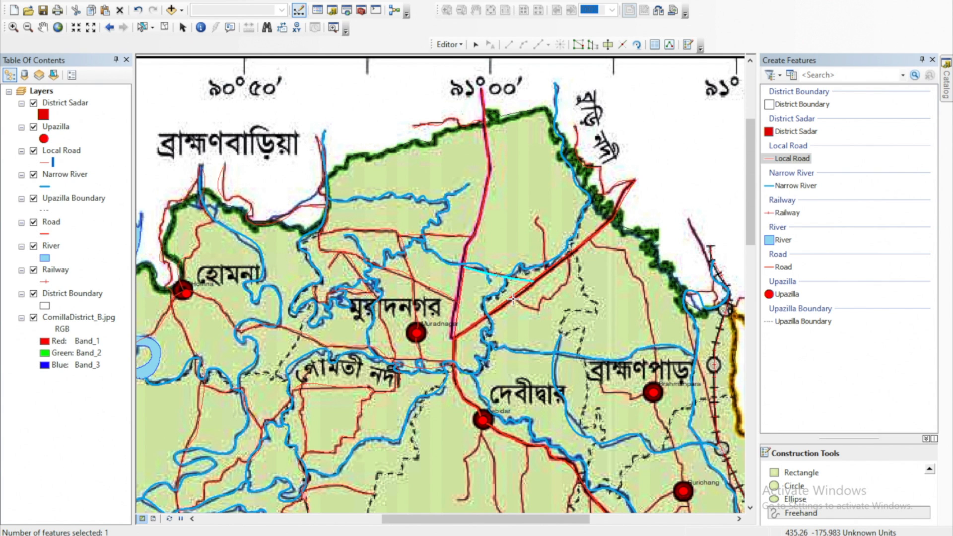
left_click(570, 254)
- Trace the local road through Brahmanpara and Burichang to the district headquarters, plus the short spur west of Brahmanpara
mouse_move(666, 260)
left_mouse_down()
mouse_move(570, 255)
mouse_move(543, 114)
mouse_move(567, 259)
mouse_move(616, 401)
left_mouse_up()
left_click(649, 467)
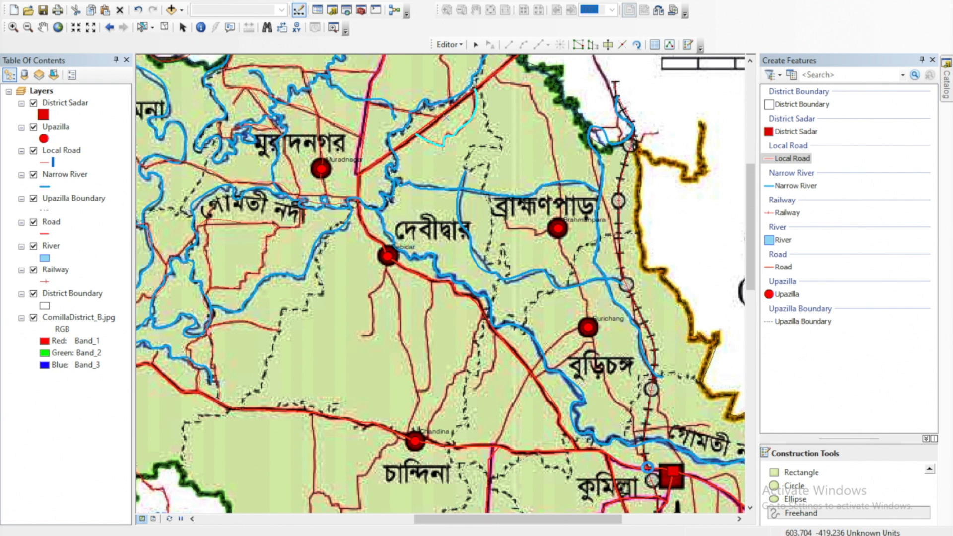
left_click_drag(500, 216, 558, 229)
- Trace the local roads between Debidar and Chandina, around Burichang, and beside the railway at the northeastern border
left_click_drag(370, 294, 363, 337)
left_click_drag(388, 267, 411, 425)
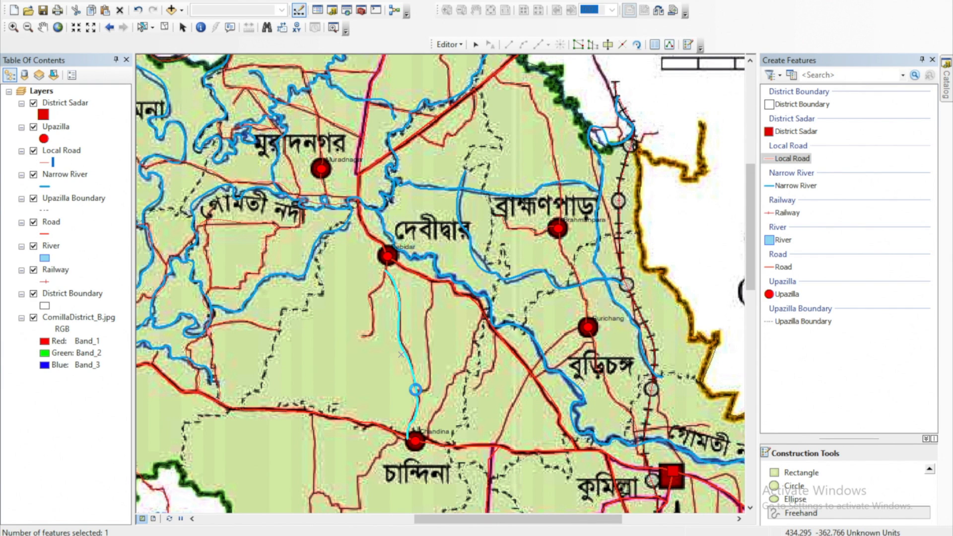
left_click_drag(417, 391, 433, 282)
left_click_drag(484, 311, 428, 442)
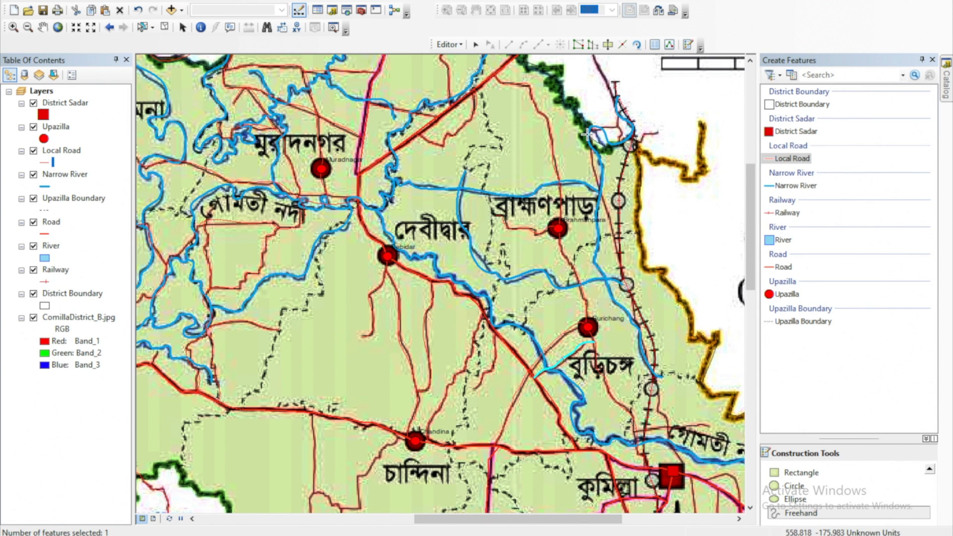
left_click(684, 472)
left_click(633, 144)
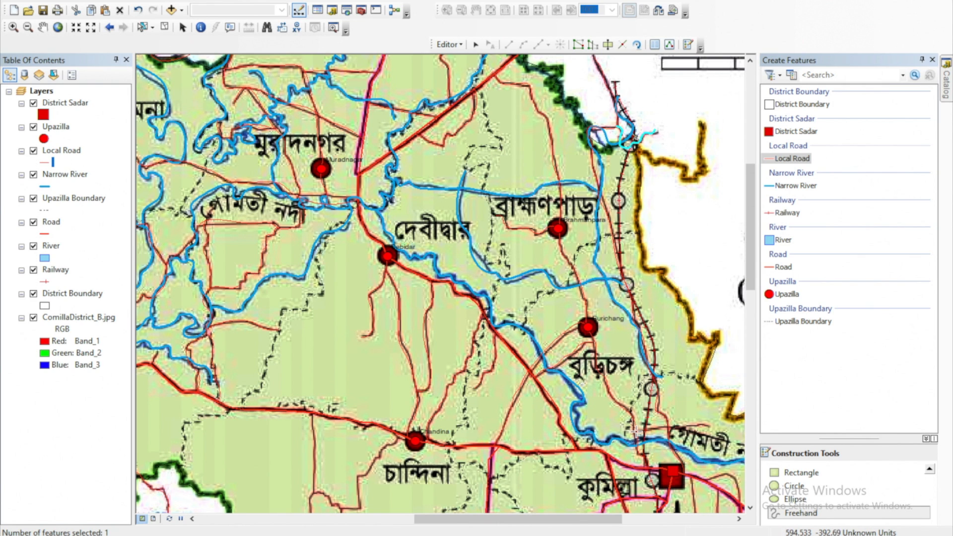
- Trace the local roads from Chandina and the highway west of it south to the southwestern district boundary
key("Down")
left_click(308, 214)
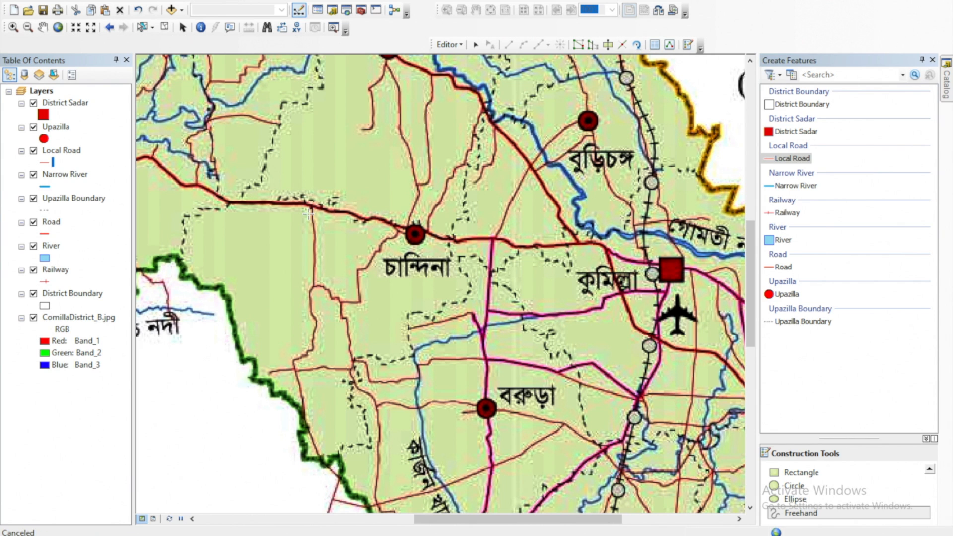
scroll(308, 214, "up", 1)
left_click(311, 209)
left_click(469, 447)
left_click(377, 224)
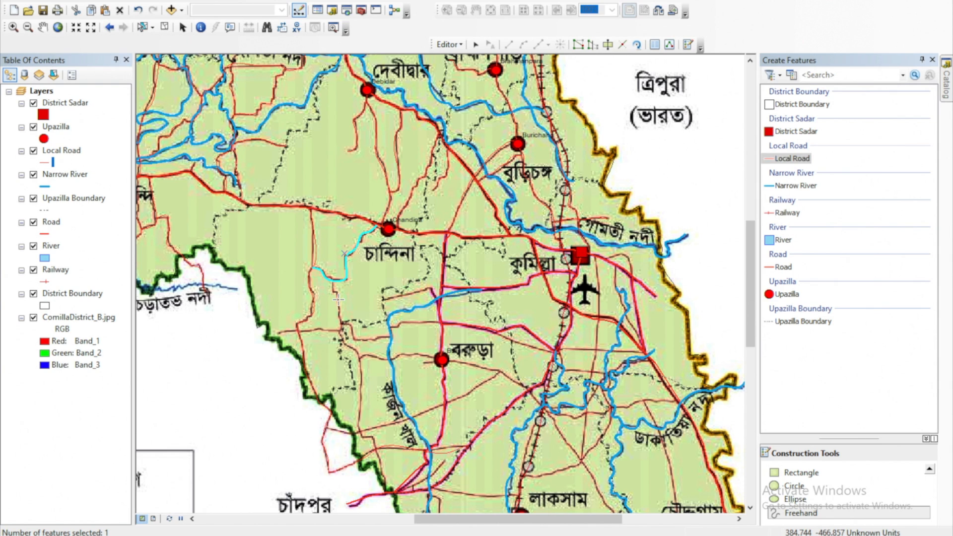
left_click(387, 493)
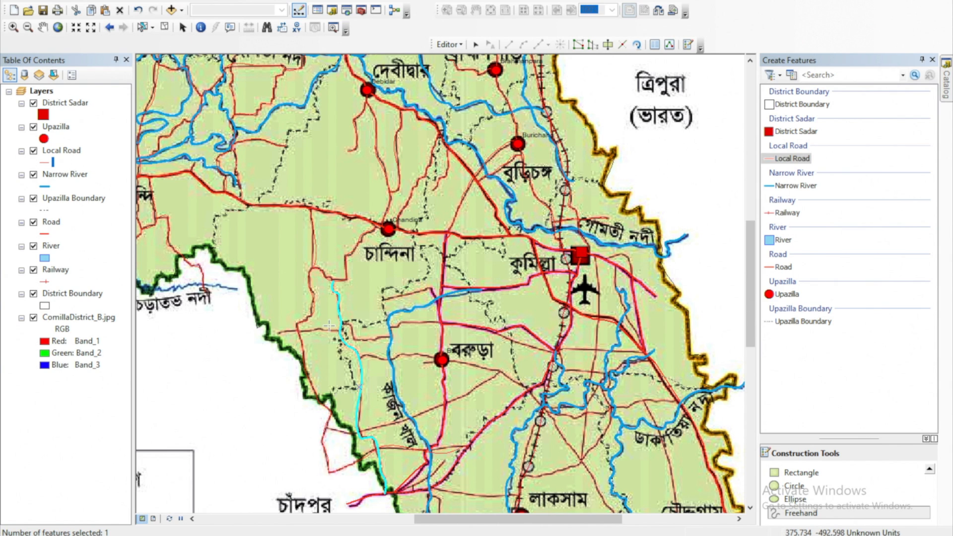
- Trace the east-west local roads north of Barura and the one passing through Barura
left_click(395, 327)
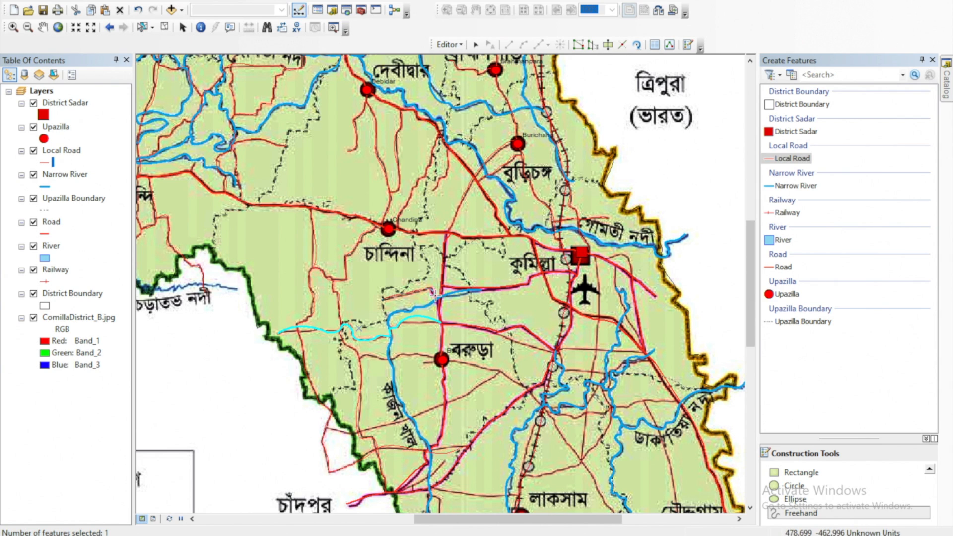
left_click(439, 306)
left_click(382, 299)
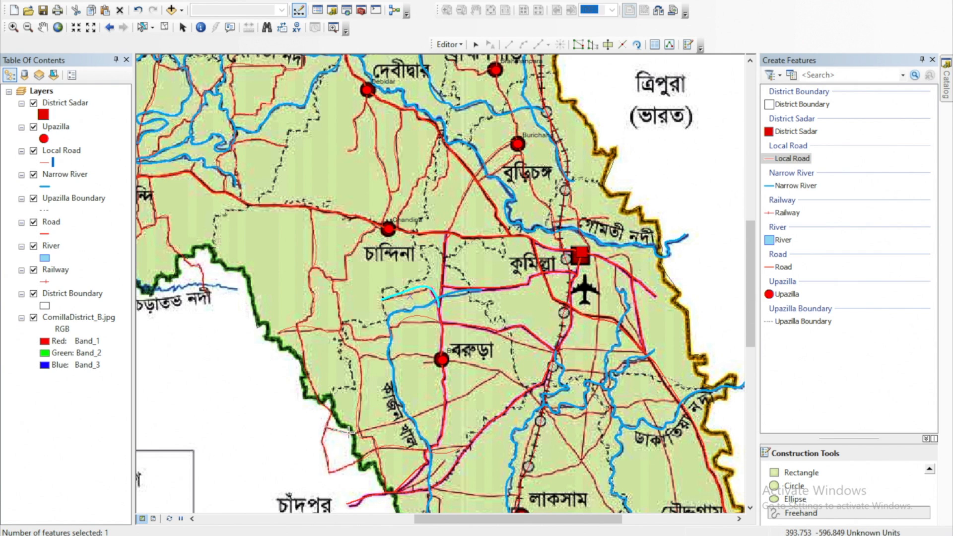
left_click(534, 386)
left_click(498, 370)
left_click(499, 331)
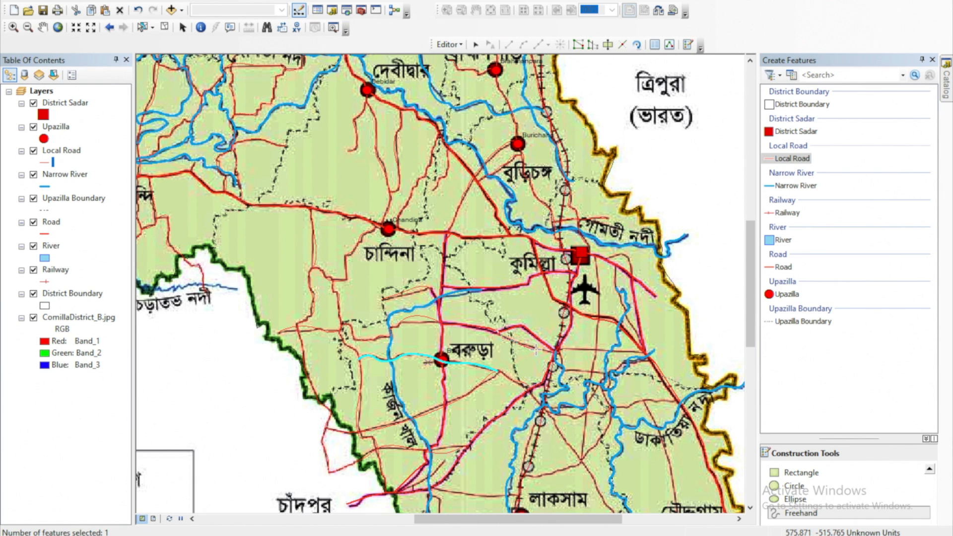
- End the editing session and save the Local Road edits
scroll(552, 352, "up", 5)
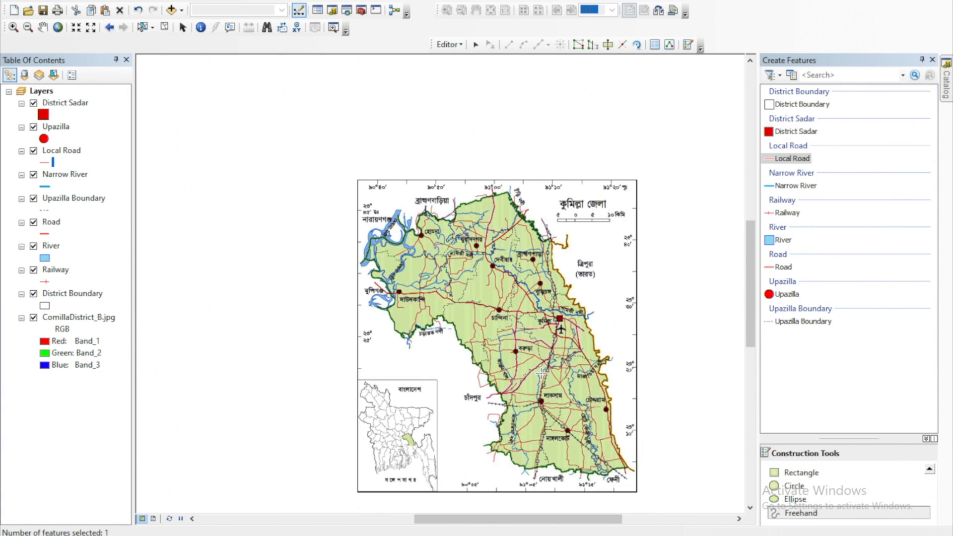
left_click(449, 44)
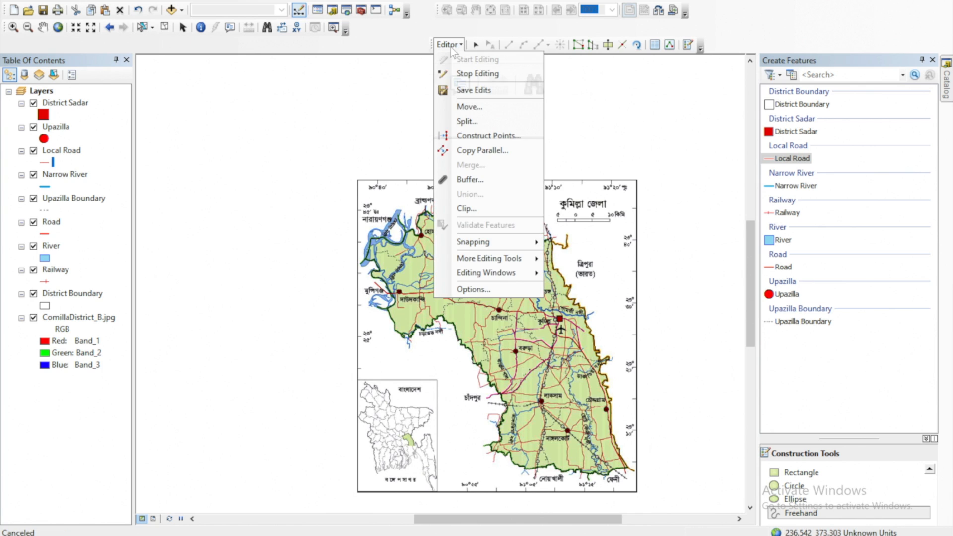
left_click(460, 73)
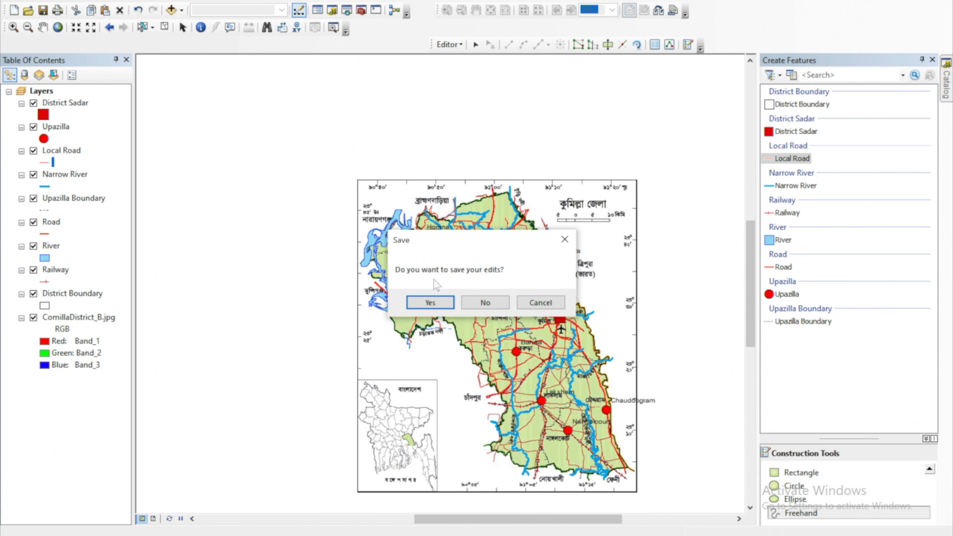
left_click(430, 303)
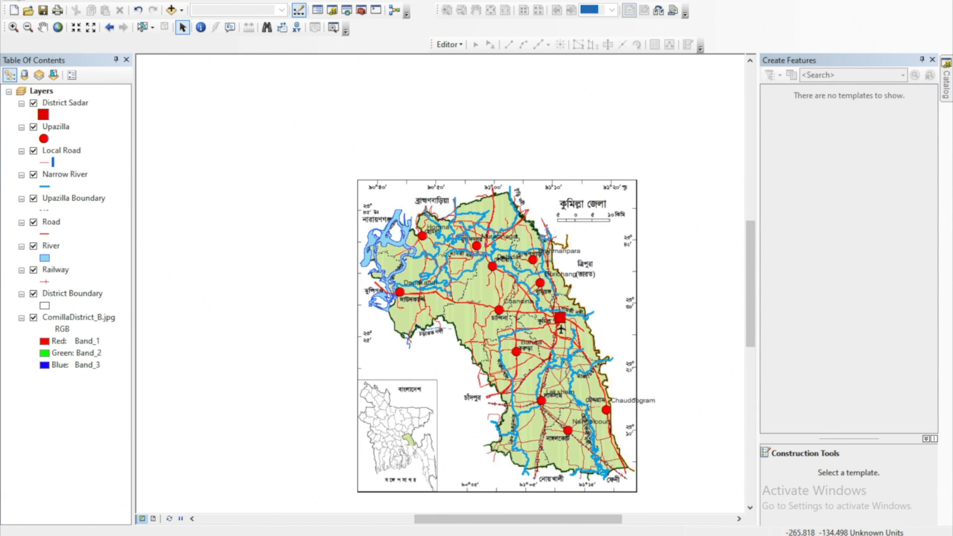
- Start saving the map document under the file name Tutorial Cumilla 1.mxd
key("alt+f")
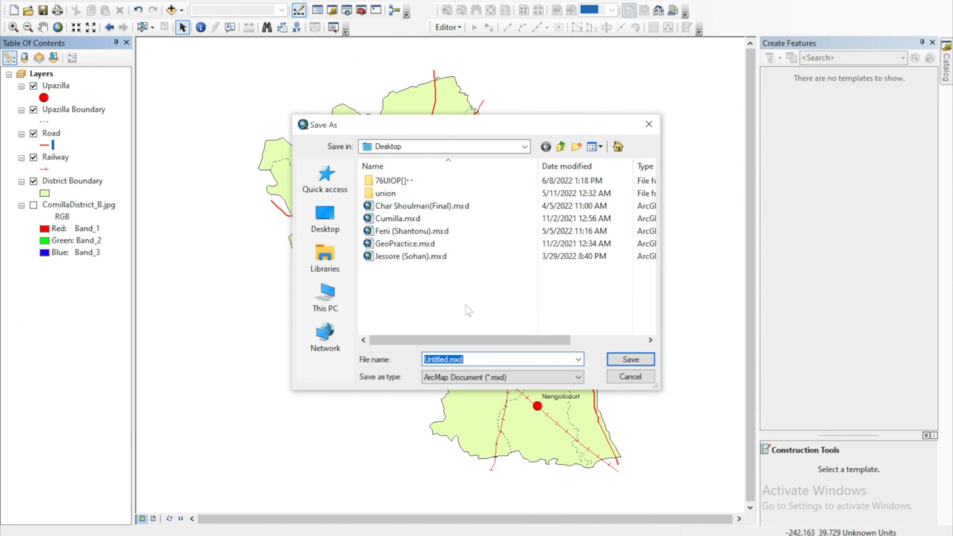
left_click(447, 359)
key("BackSpace")
key("BackSpace")
key("BackSpace")
key("BackSpace")
key("BackSpace")
key("BackSpace")
key("BackSpace")
key("BackSpace")
type("Tutorial Cumilla")
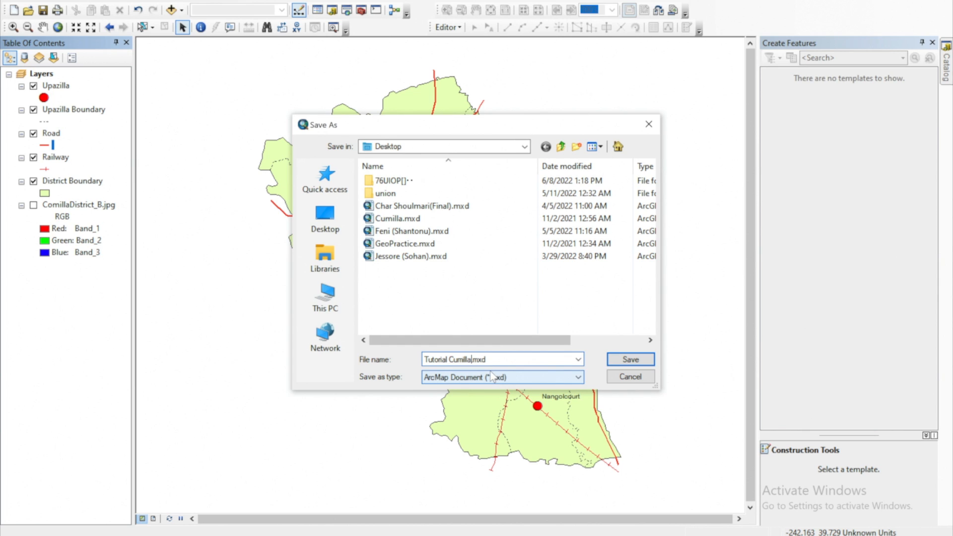
type("1")
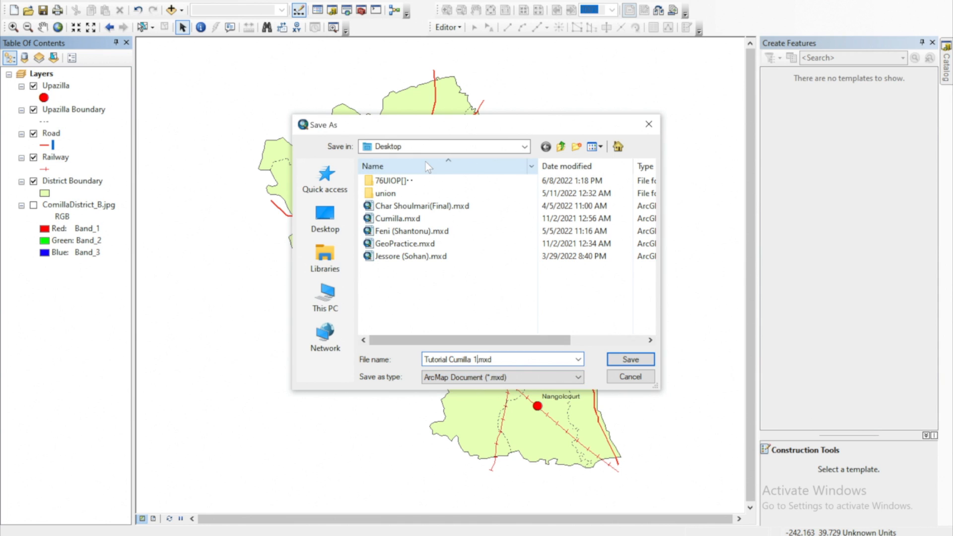
- Save the map document to the Desktop in ArcMap Document (*.mxd) format, and switch to the Mac desktop
left_click(524, 148)
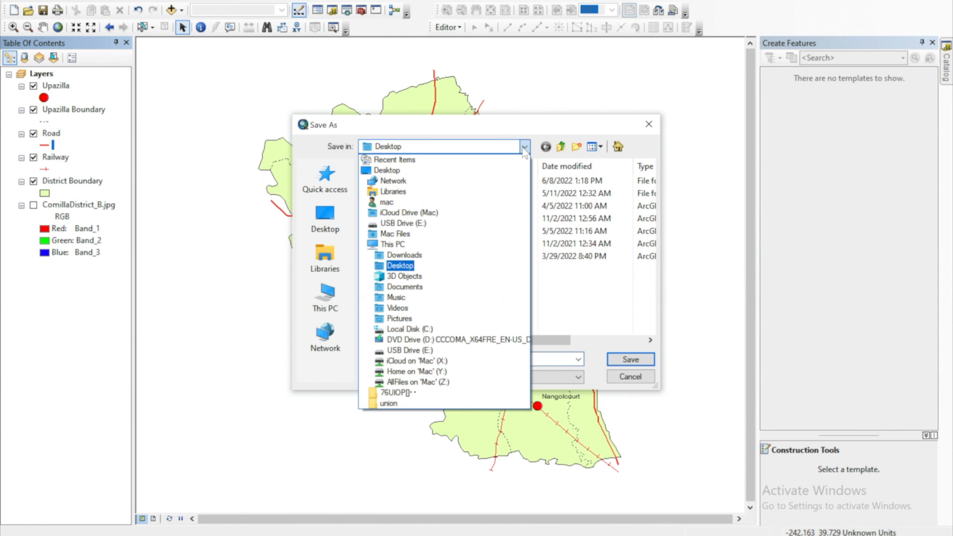
left_click(523, 148)
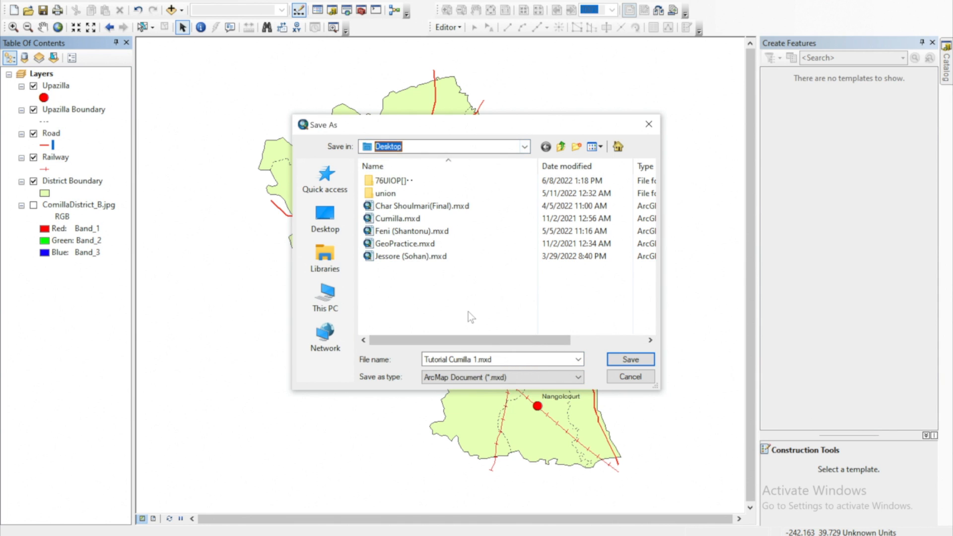
left_click(523, 378)
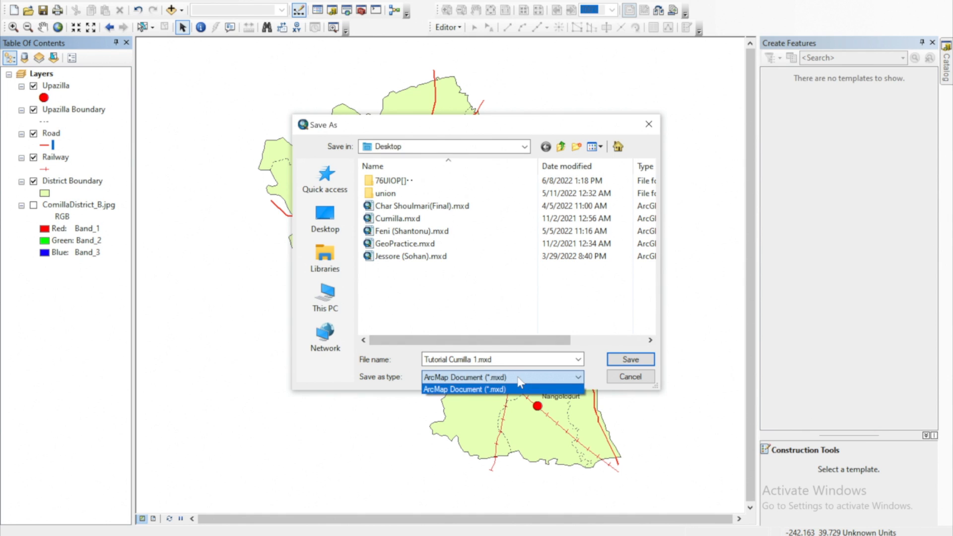
left_click(541, 388)
left_click(631, 359)
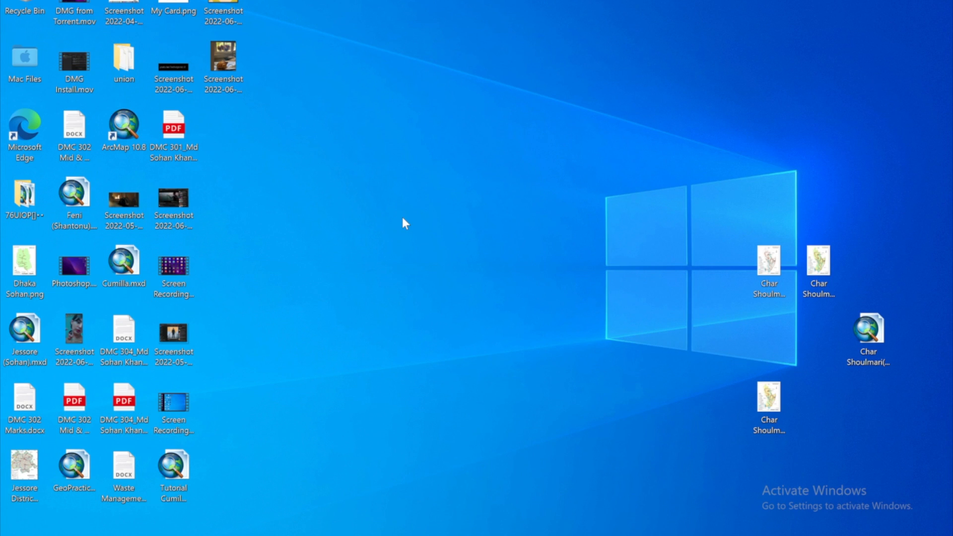
key("ctrl+Left")
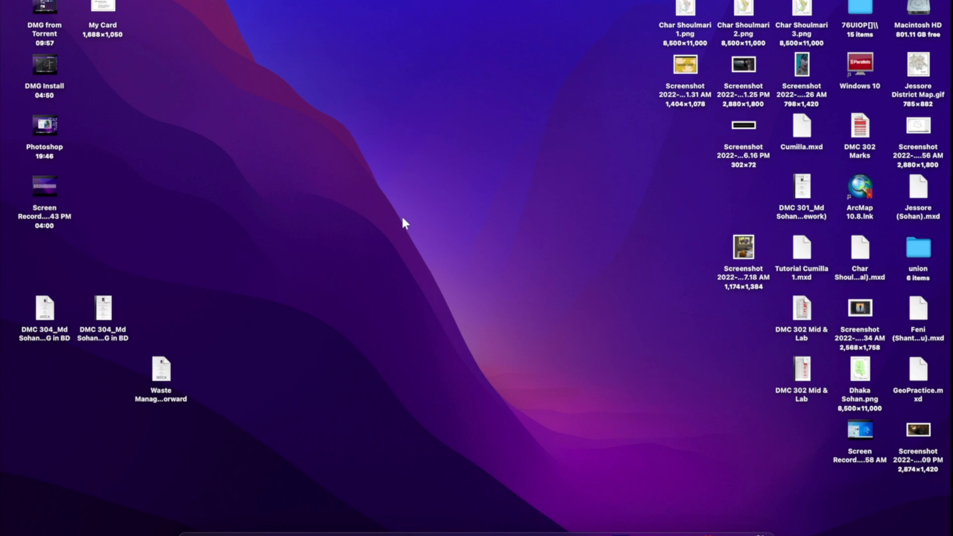